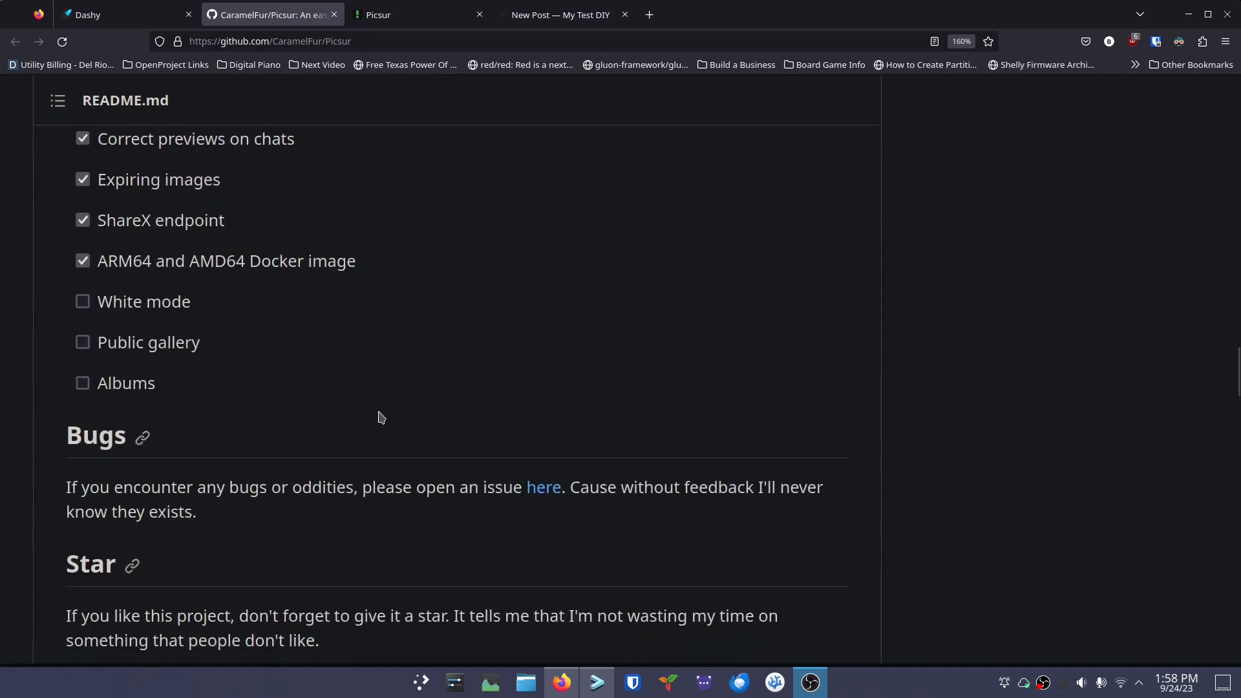
Scroll the Picsur README down to the 'Running your own instance' section
scroll(379, 419, down, 3)
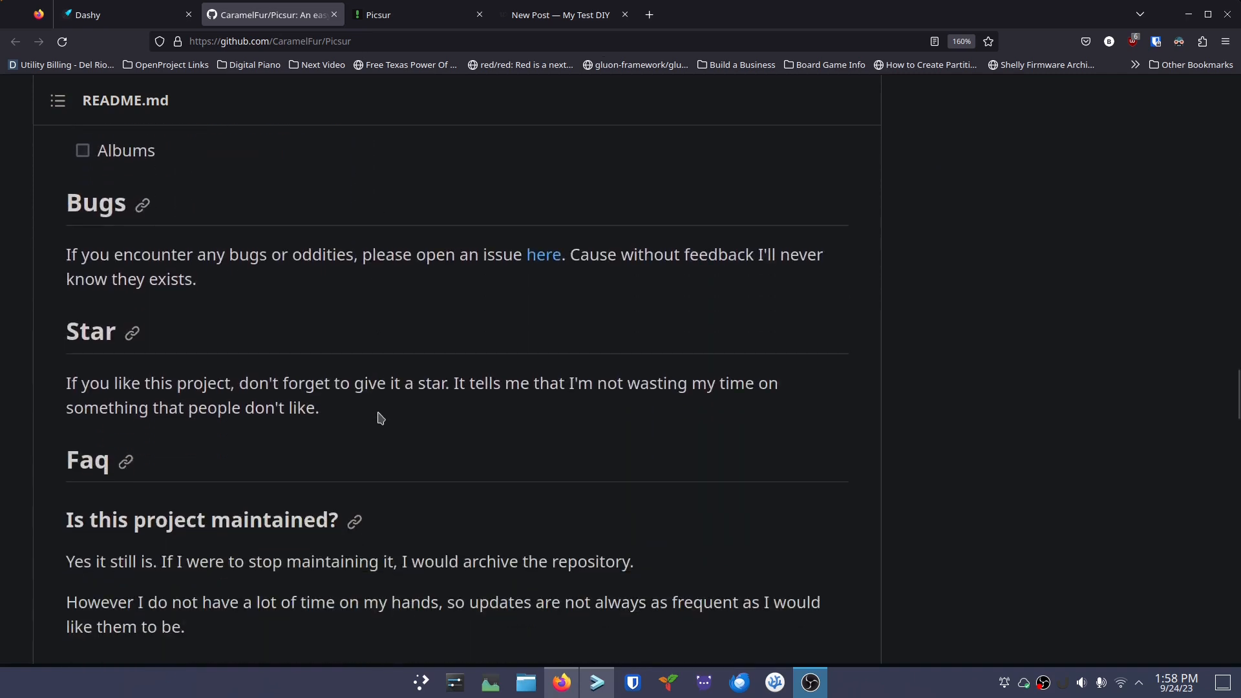
scroll(379, 418, down, 5)
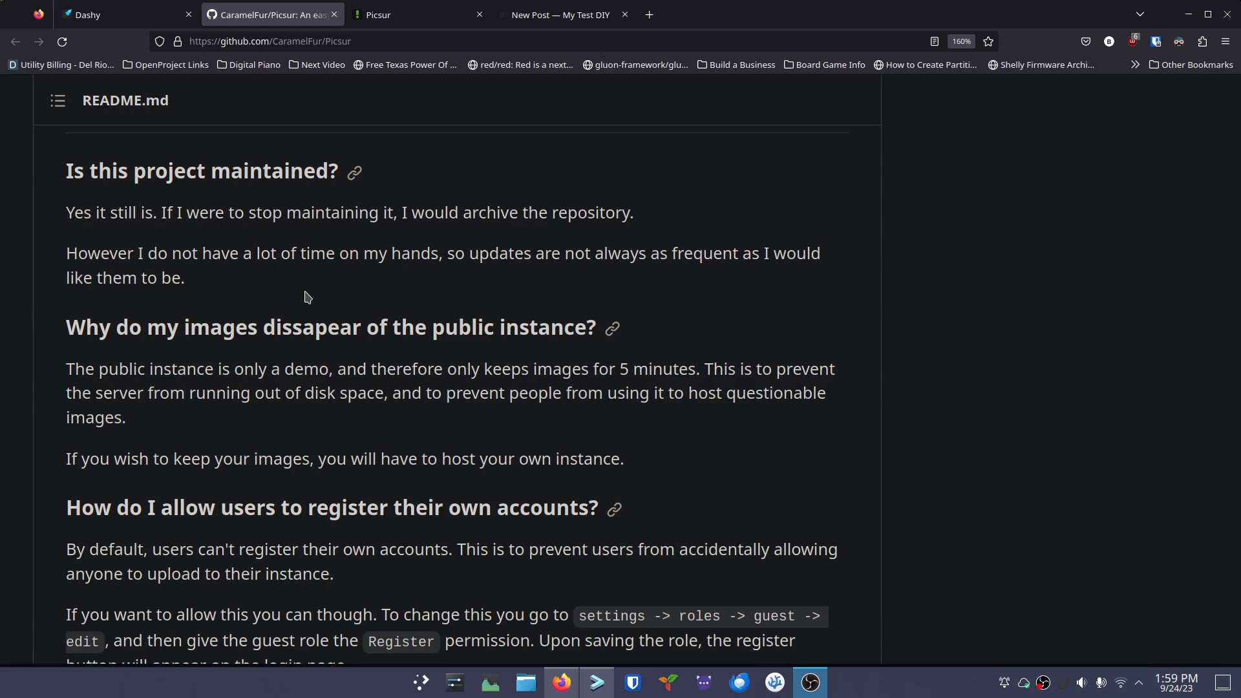
scroll(308, 297, down, 4)
scroll(308, 297, up, 2)
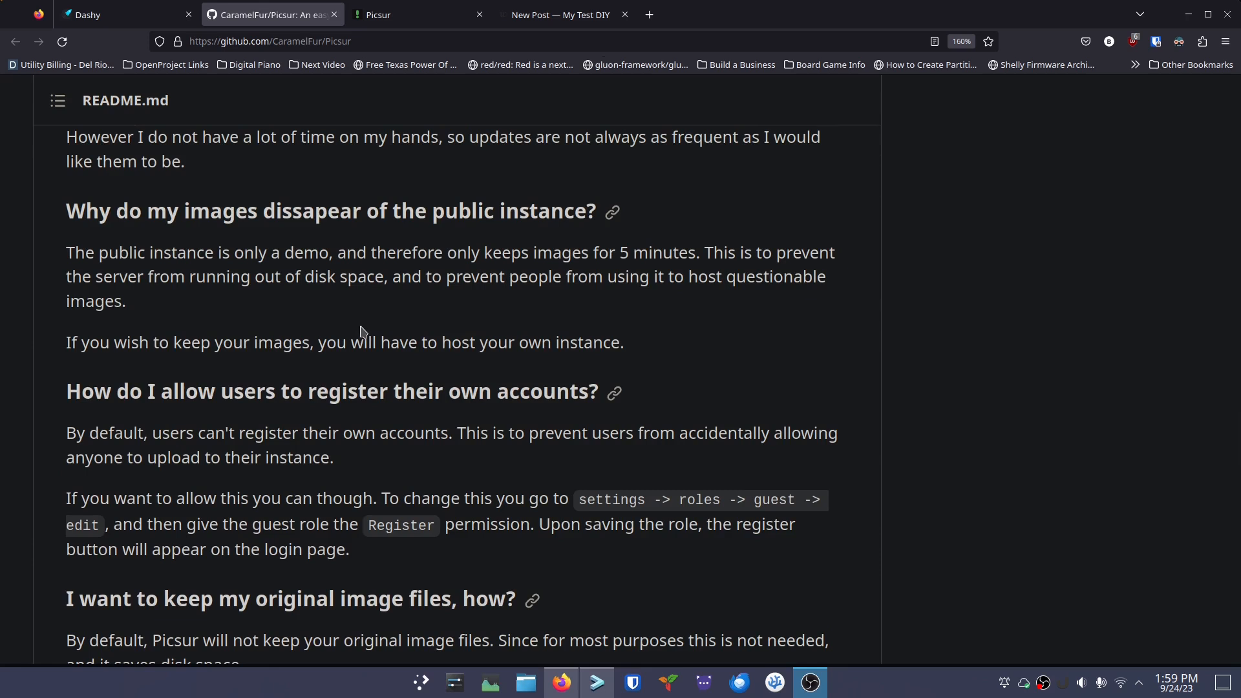
scroll(270, 345, down, 1)
scroll(270, 344, down, 10)
scroll(249, 351, down, 2)
scroll(216, 260, down, 2)
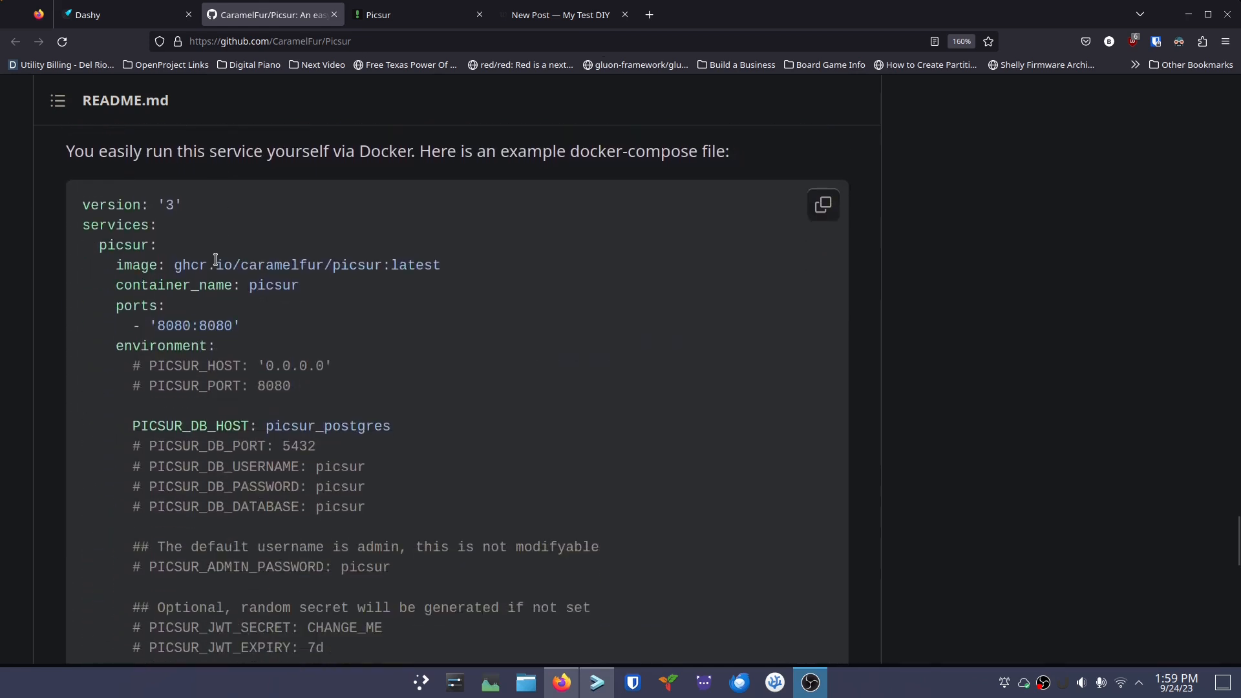
scroll(213, 265, up, 3)
scroll(65, 291, down, 4)
scroll(97, 324, down, 6)
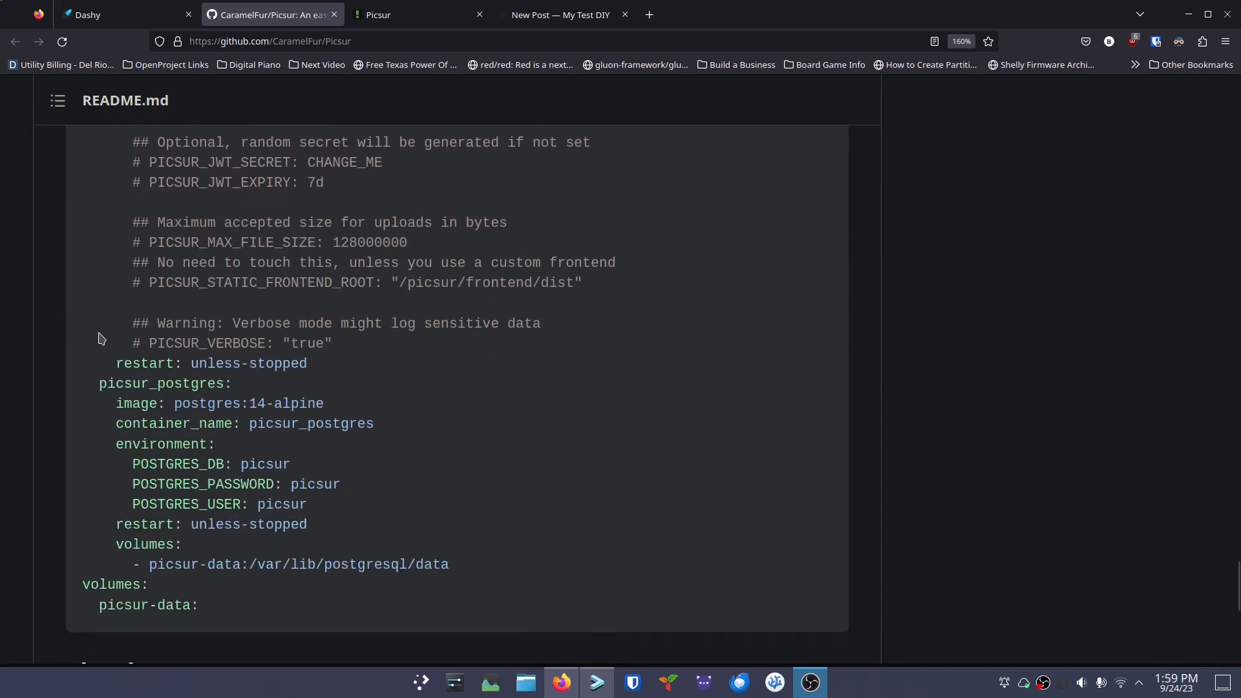
scroll(101, 338, down, 2)
Select and copy the example picsur/postgres docker-compose block for use in the server terminal
drag(220, 496, 67, 318)
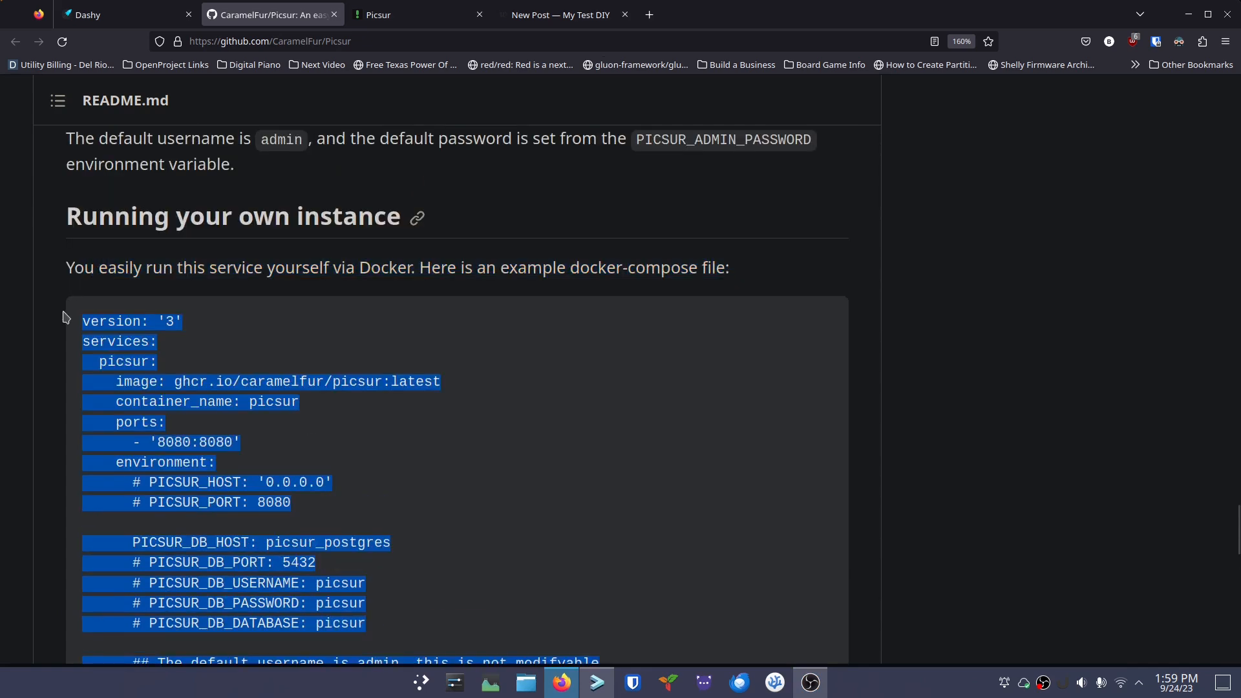
click(597, 681)
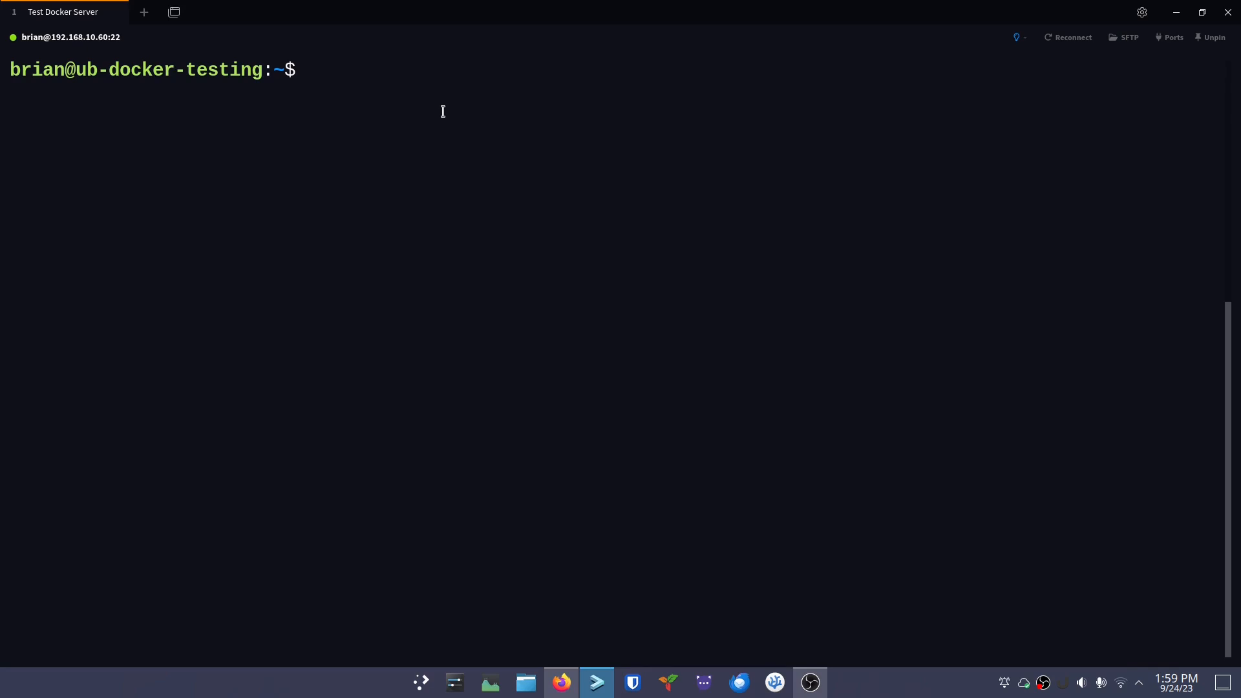
Open the WriteFreely post 'This is my awesome DIY Title' from the blog's post list
click(554, 684)
click(525, 13)
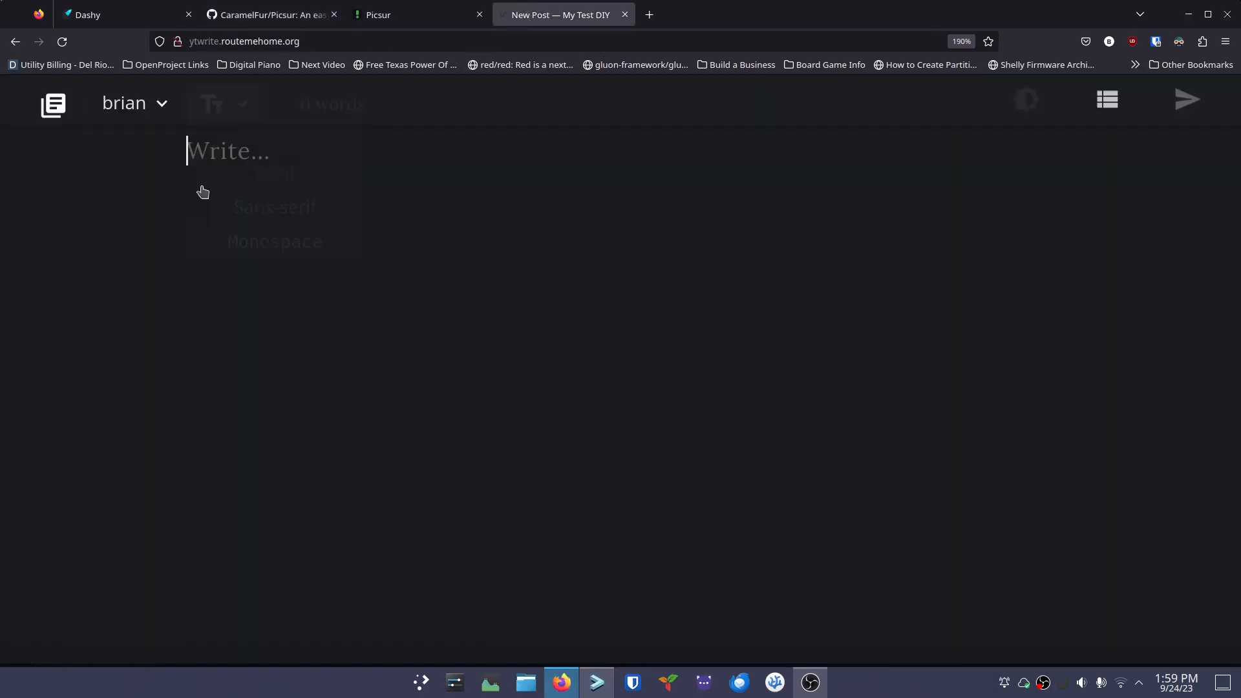
mouse_move(149, 120)
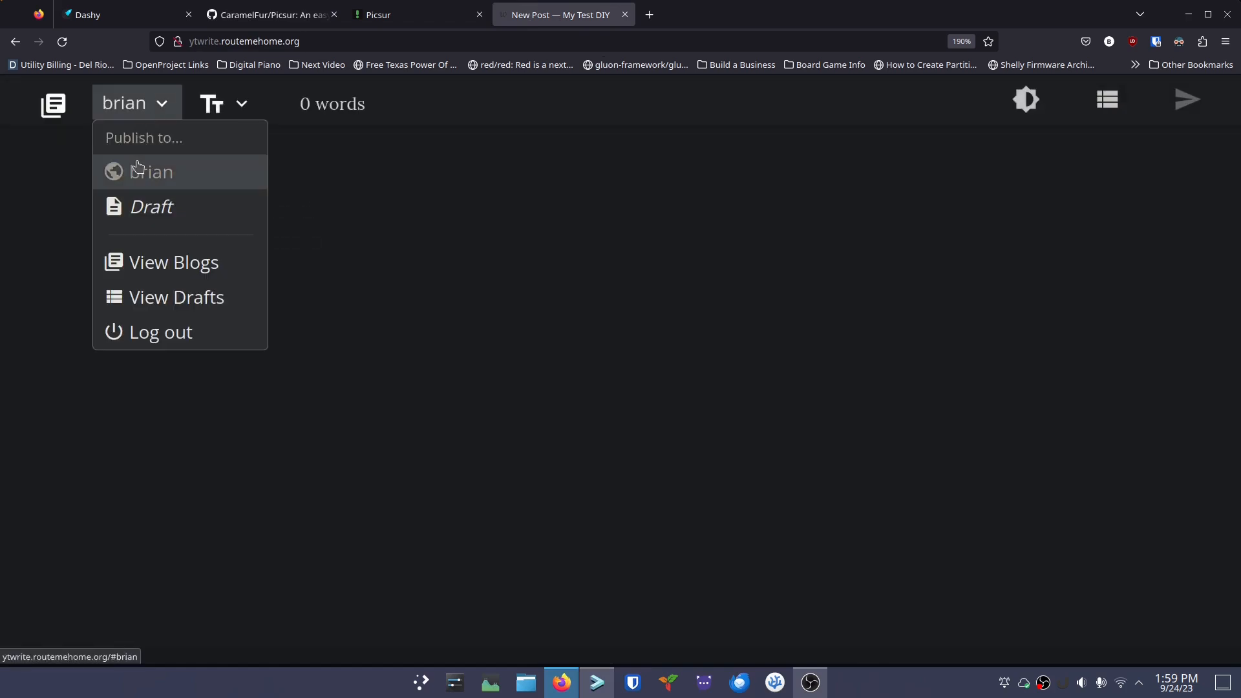
click(49, 107)
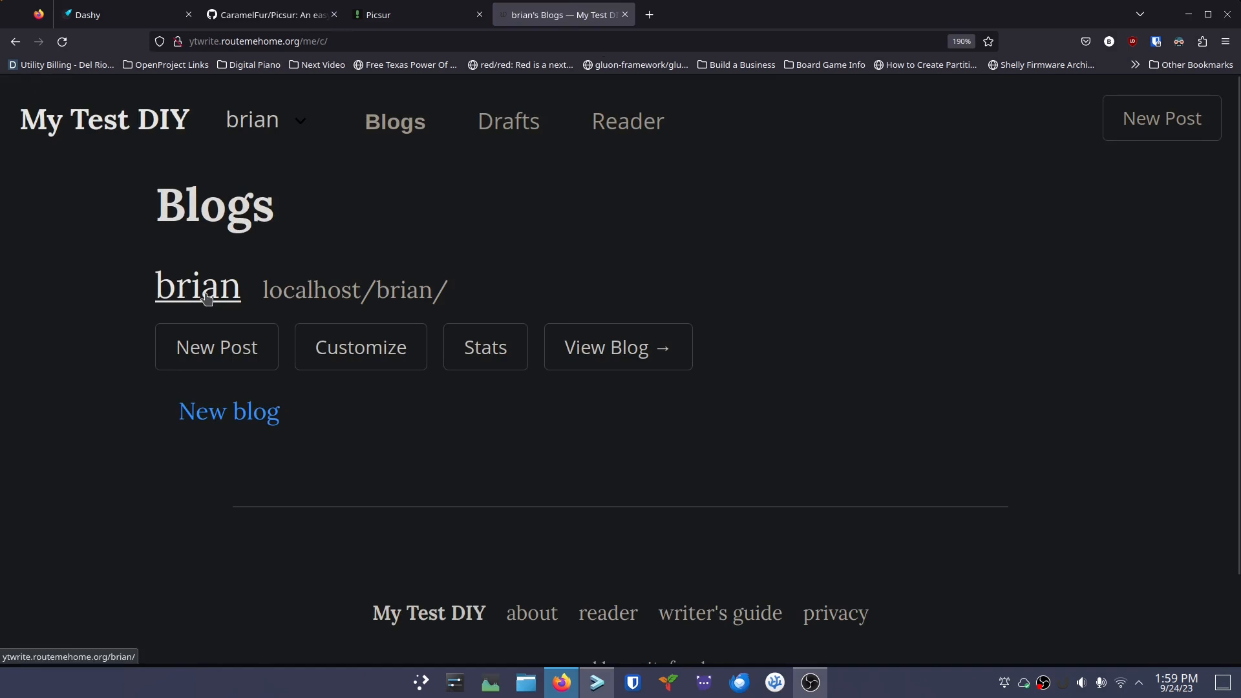
click(207, 298)
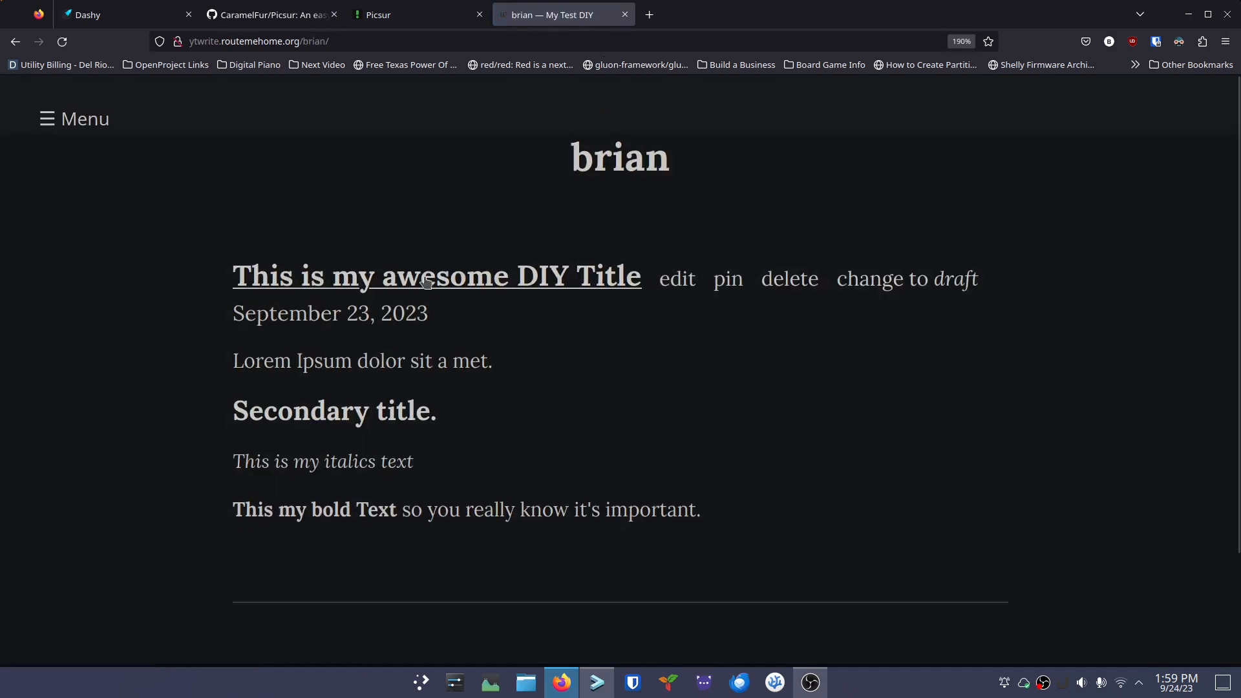
click(527, 286)
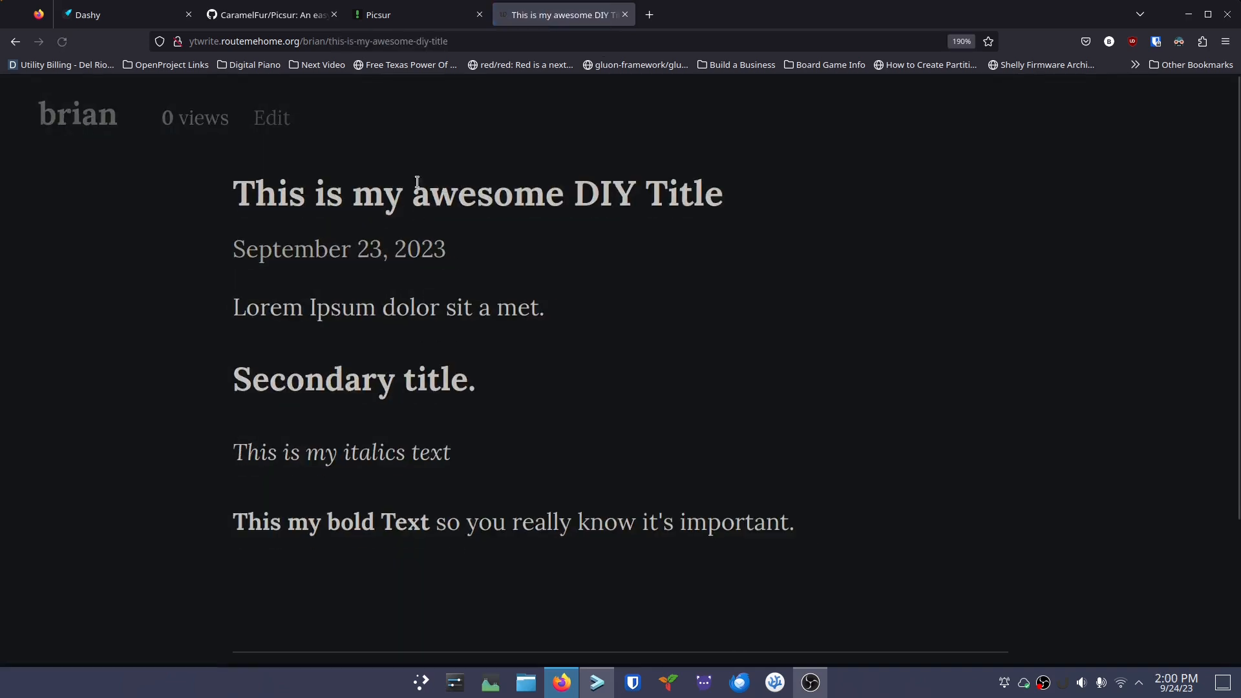
Briefly highlight the post's bold sentence, then return to the Test Docker Server terminal
drag(244, 522, 502, 610)
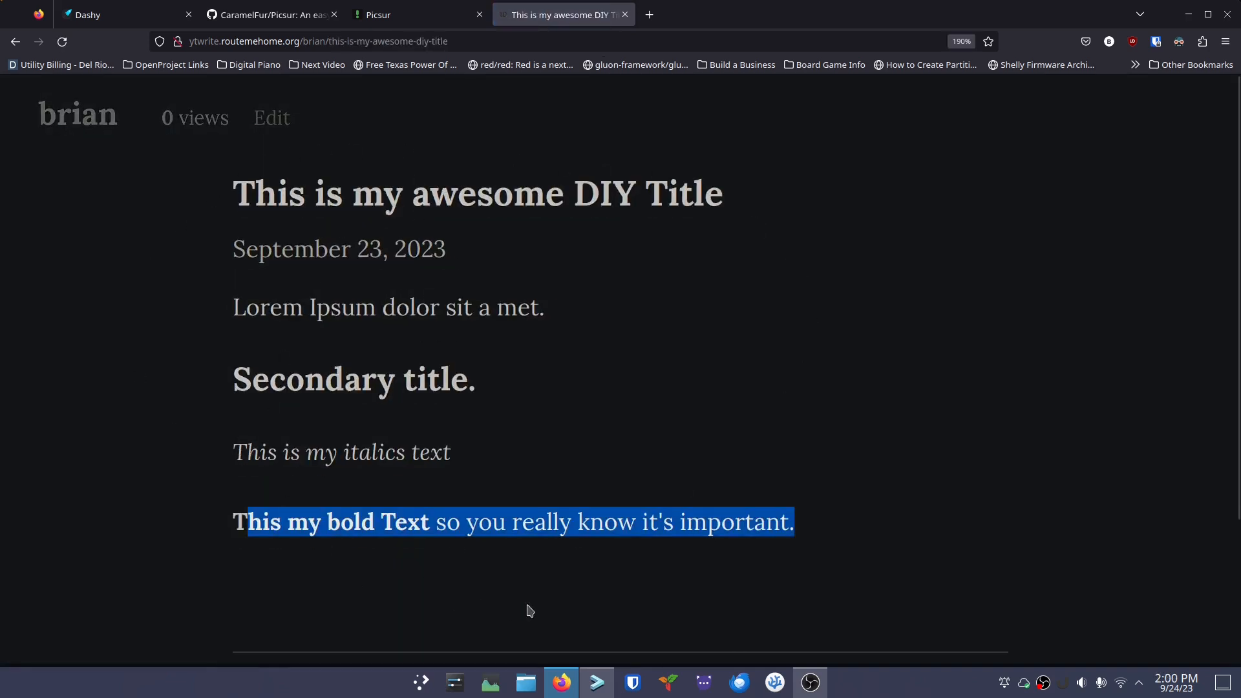
click(582, 427)
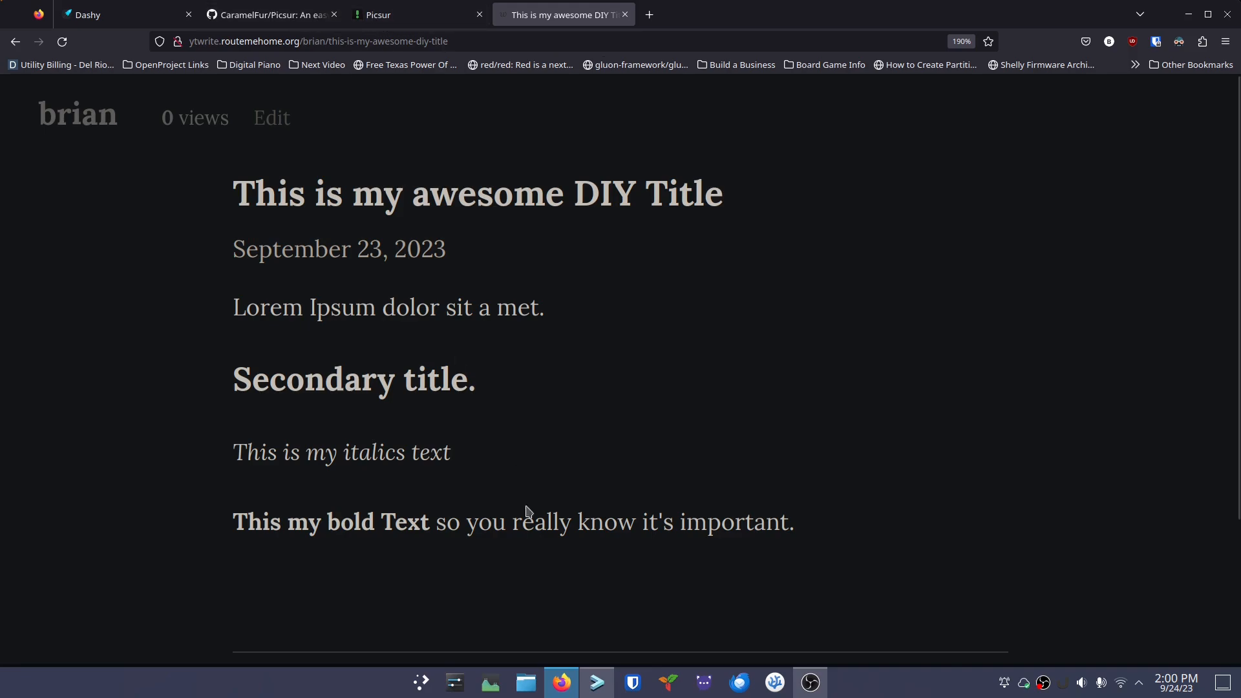
click(595, 681)
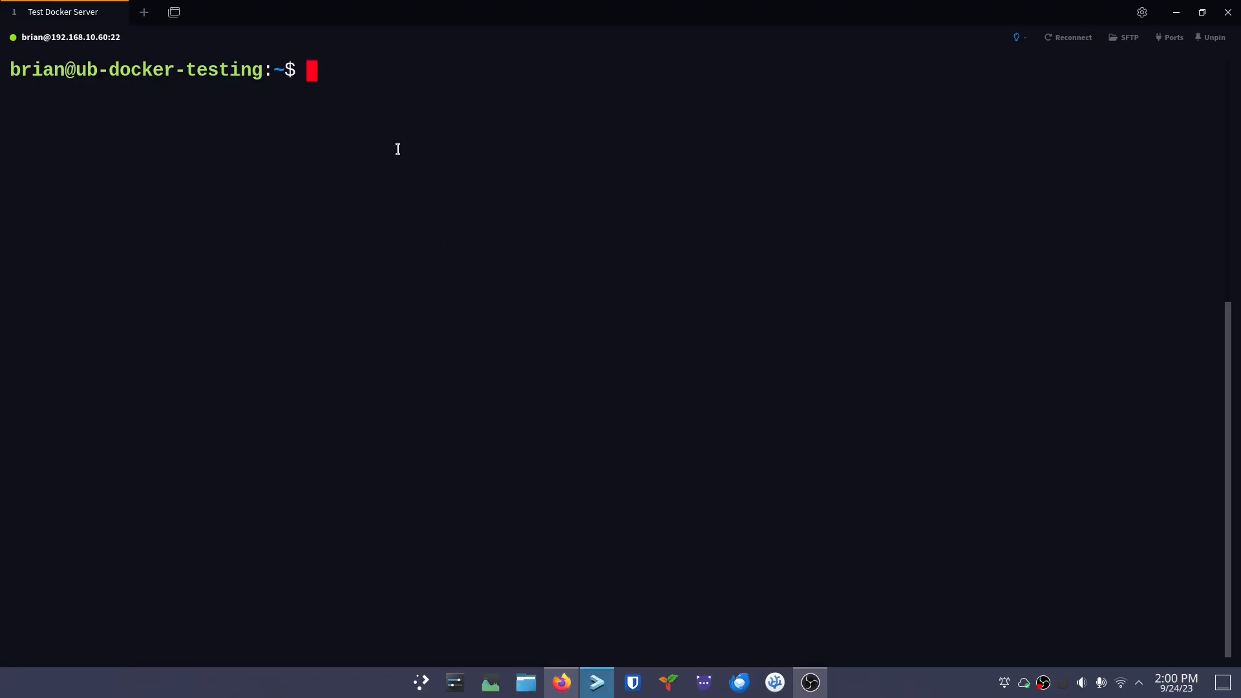
Create the docker/picsur folder with mkdir -p docker/picsur
text(mkdi)
text(r doc)
key(BackSpace)
key(BackSpace)
key(BackSpace)
text(-p doc)
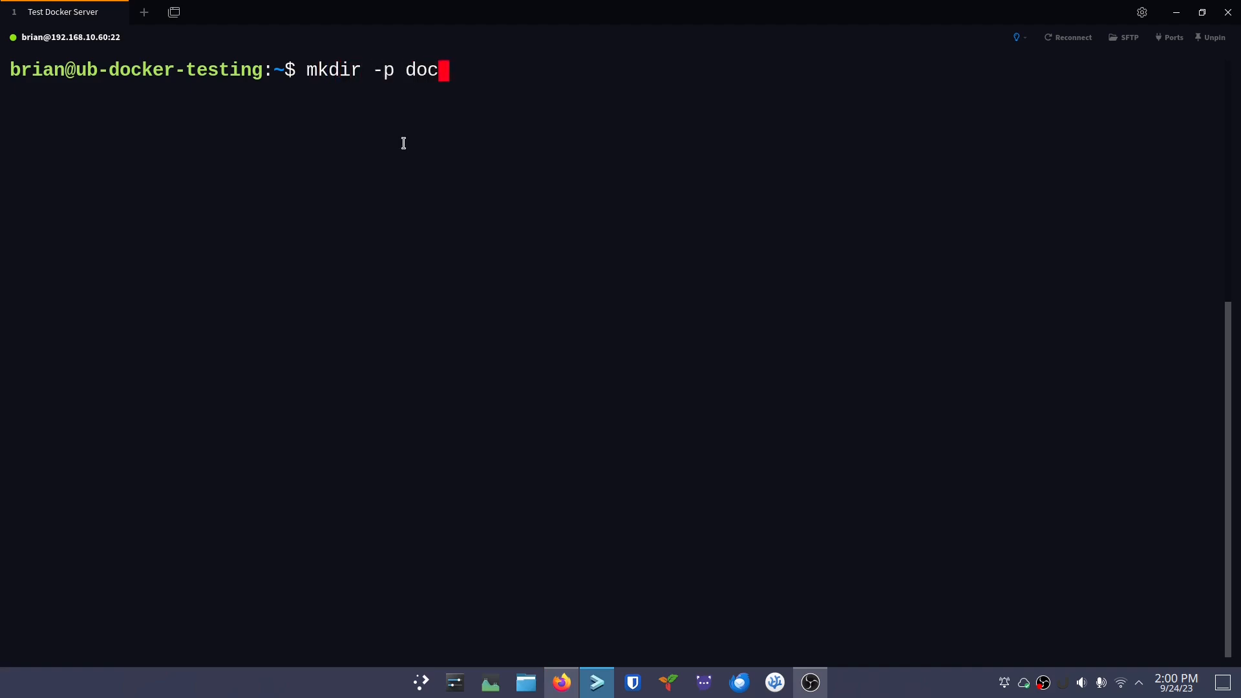
text(ker/picsur)
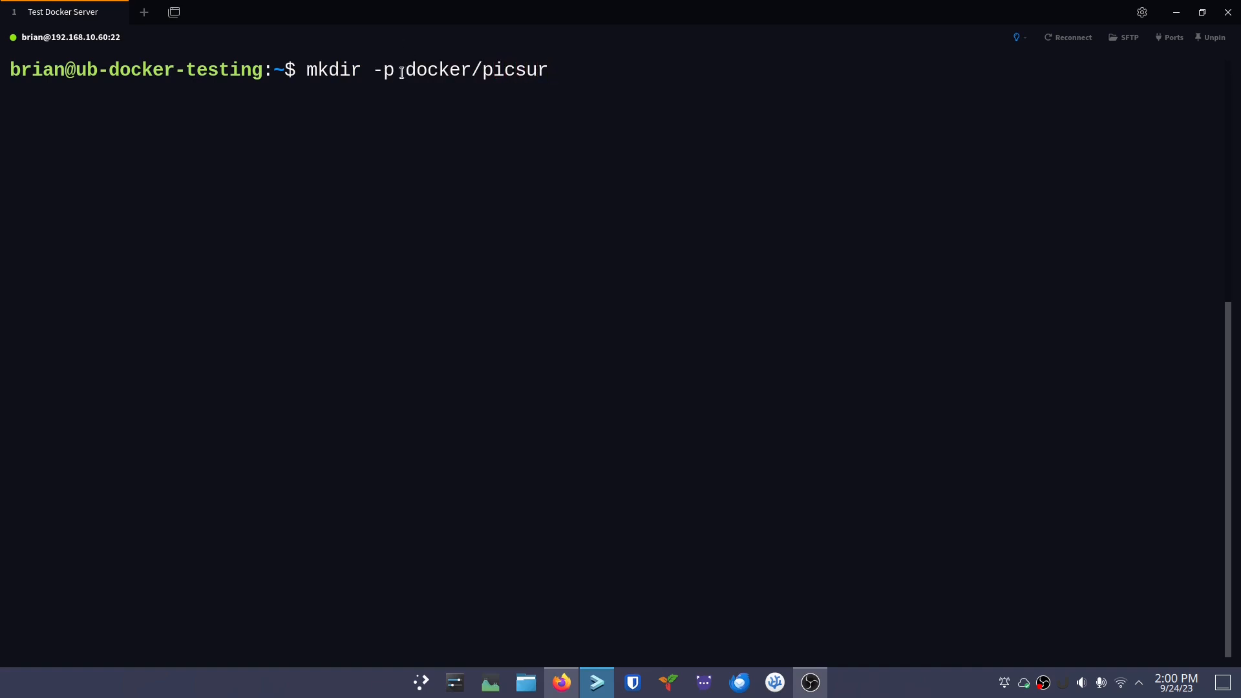
drag(405, 69, 473, 67)
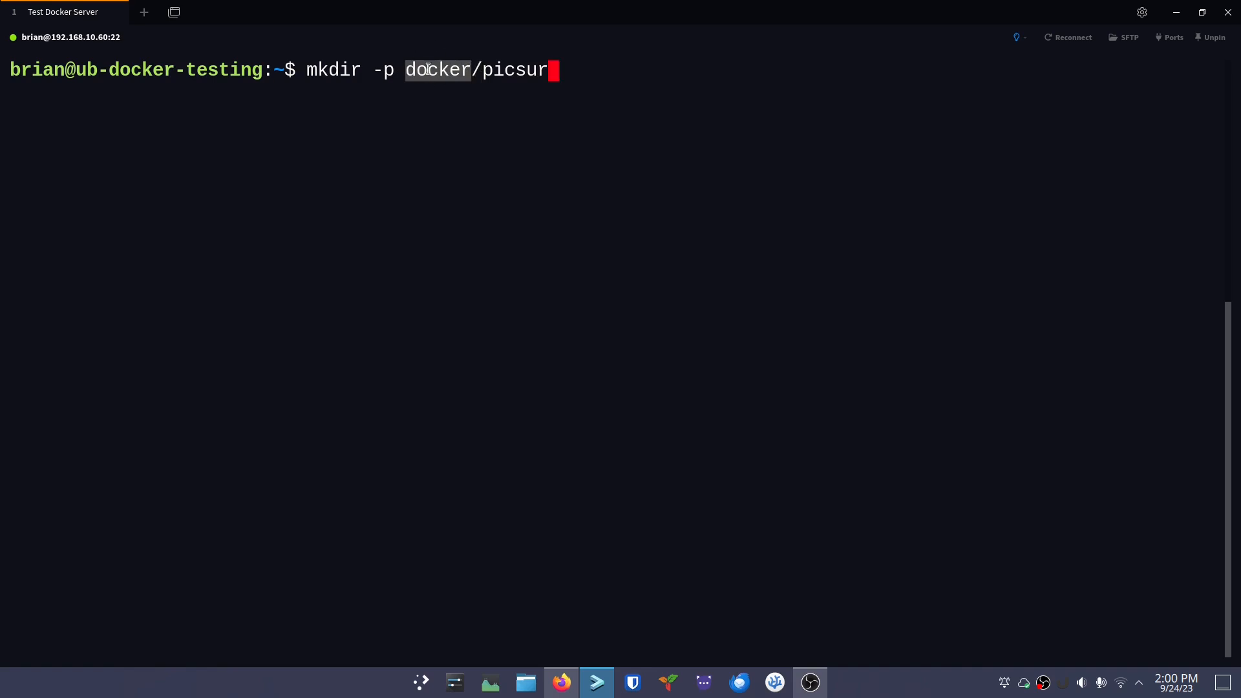
click(488, 72)
drag(488, 73, 555, 65)
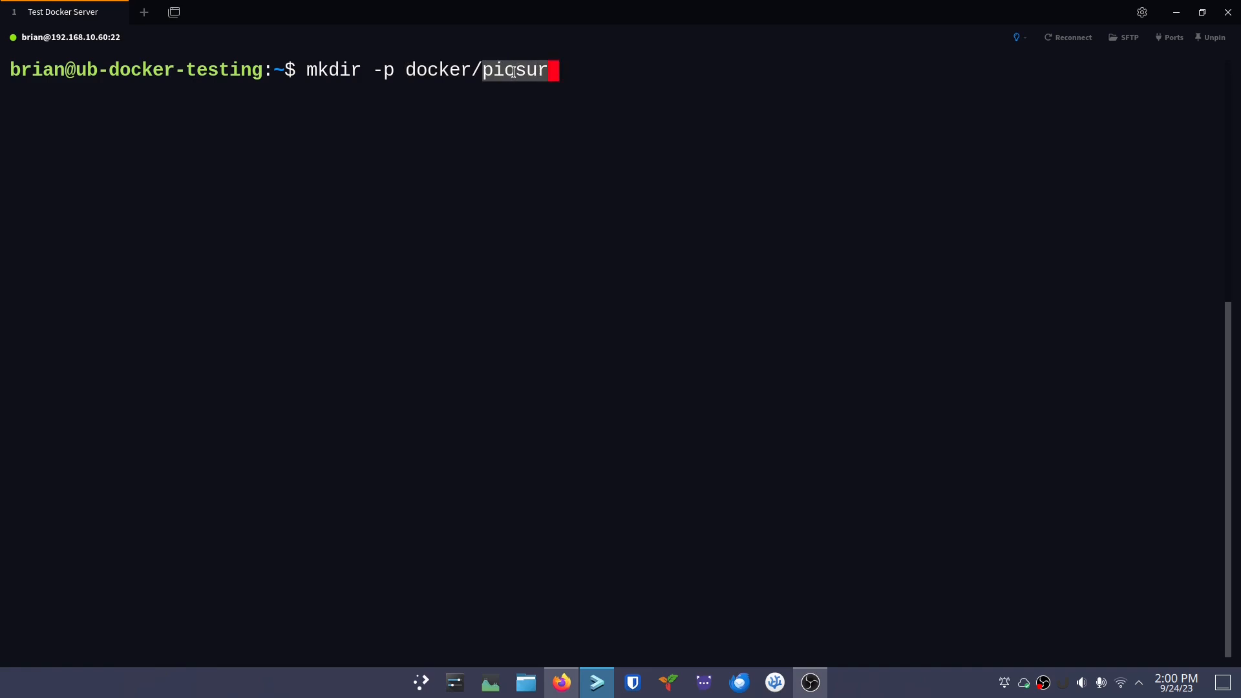
click(628, 74)
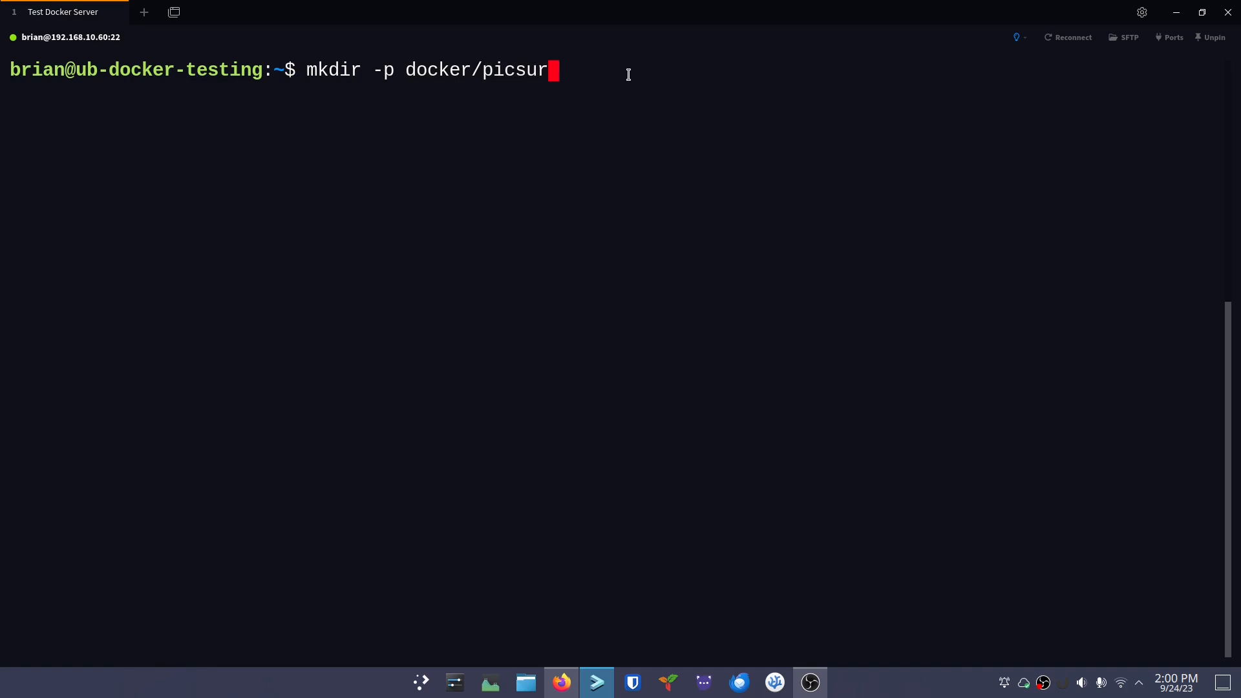
key(Return)
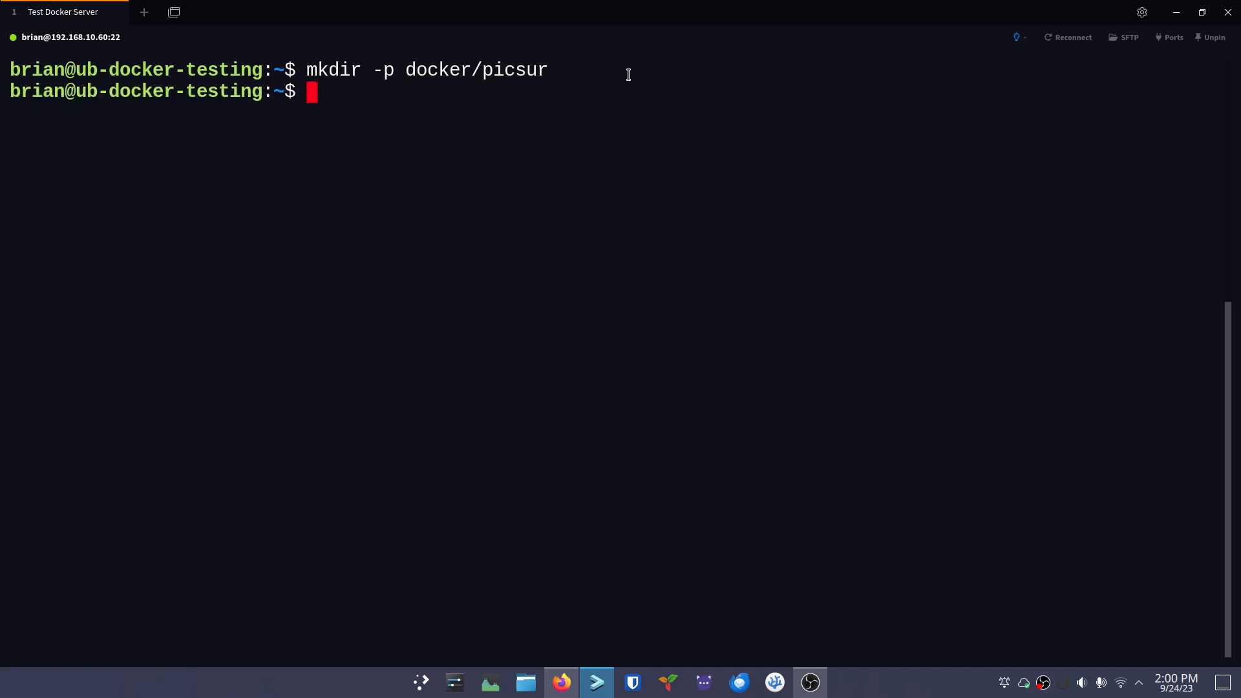
Move into docker/picsur, confirm it is empty, and start a new docker-compose.yml in nano
text(cd docker/picsur/)
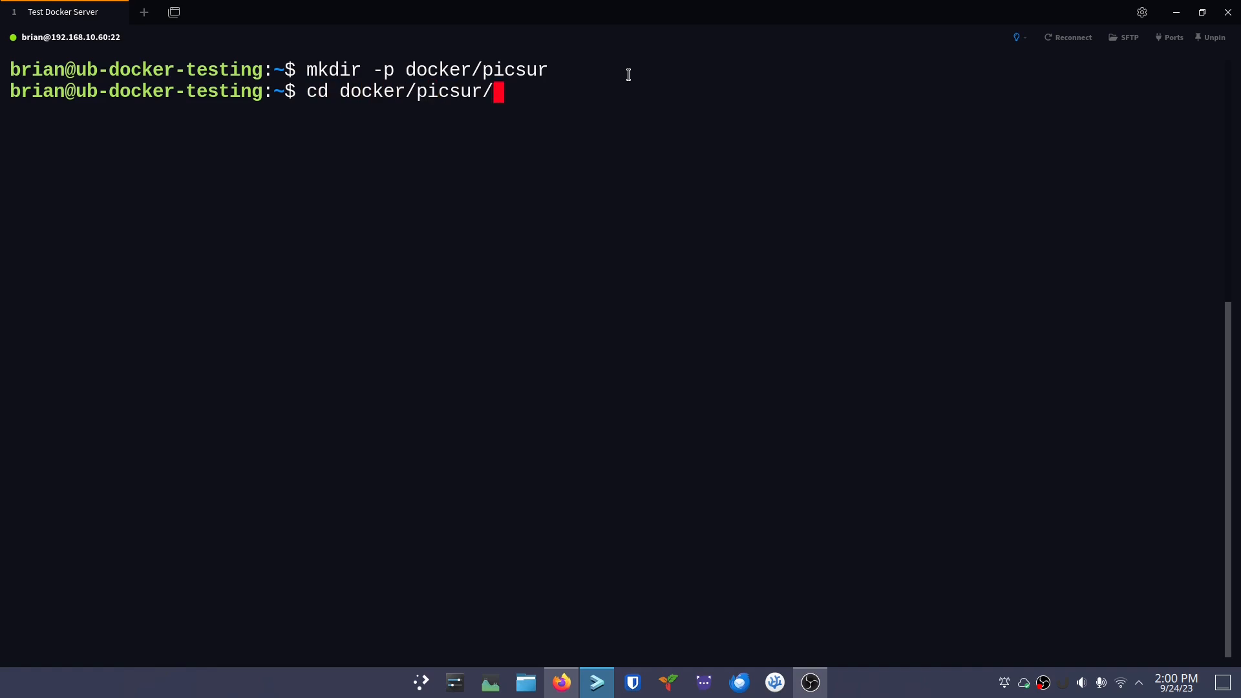
key(Return)
text(ls)
key(Return)
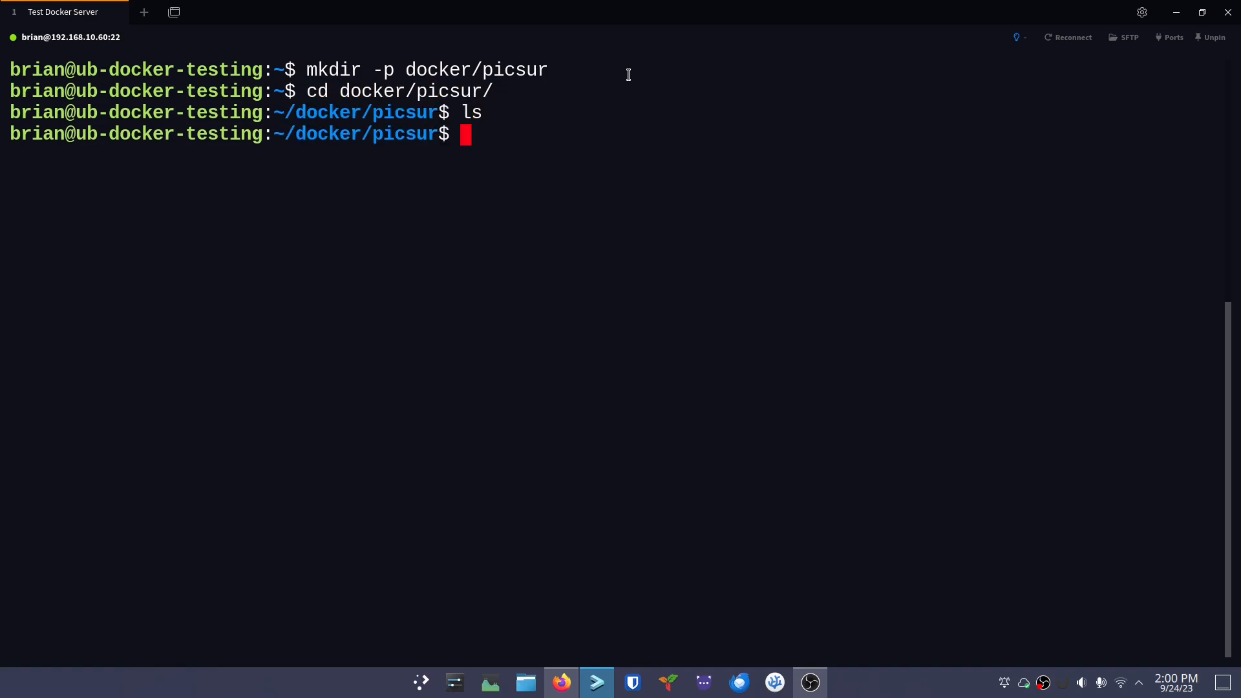
text(nano )
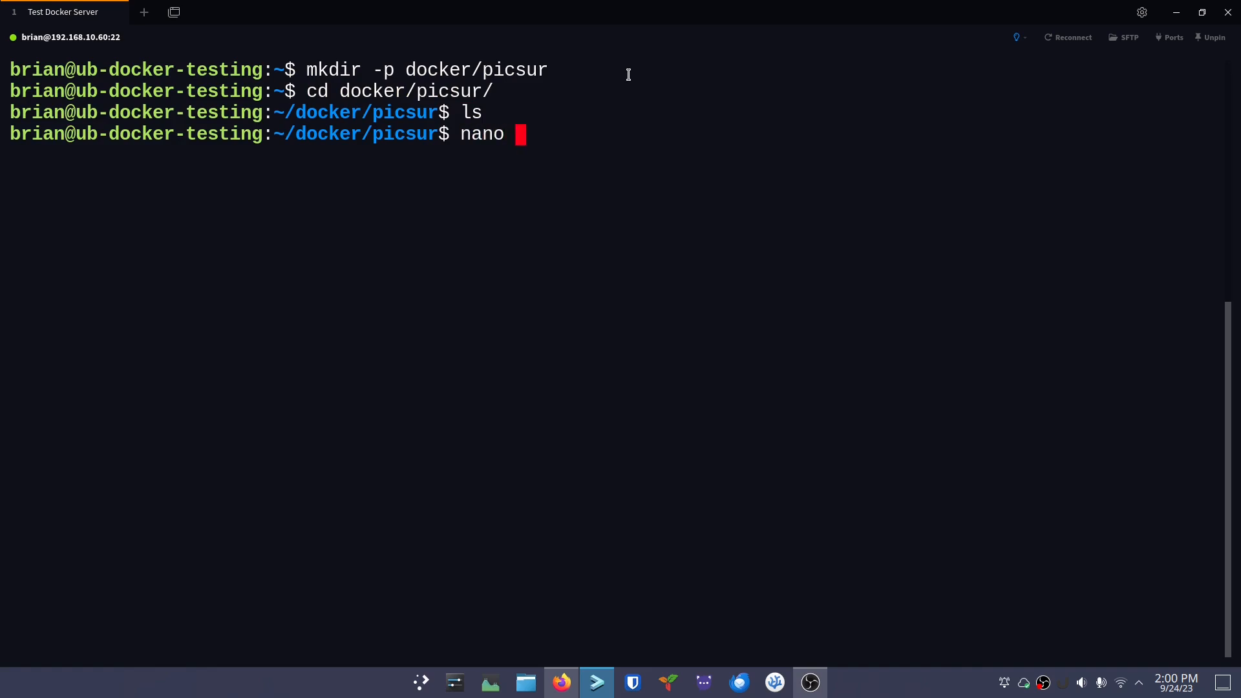
text(docker-compose.yml)
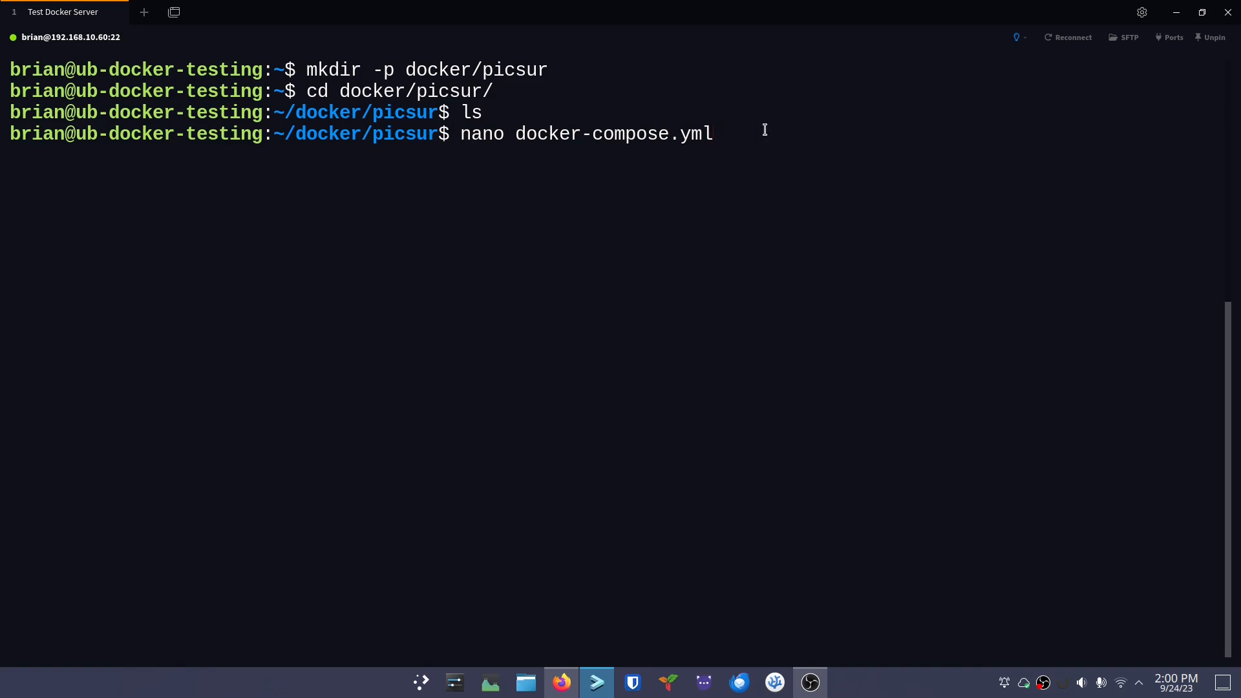
key(Return)
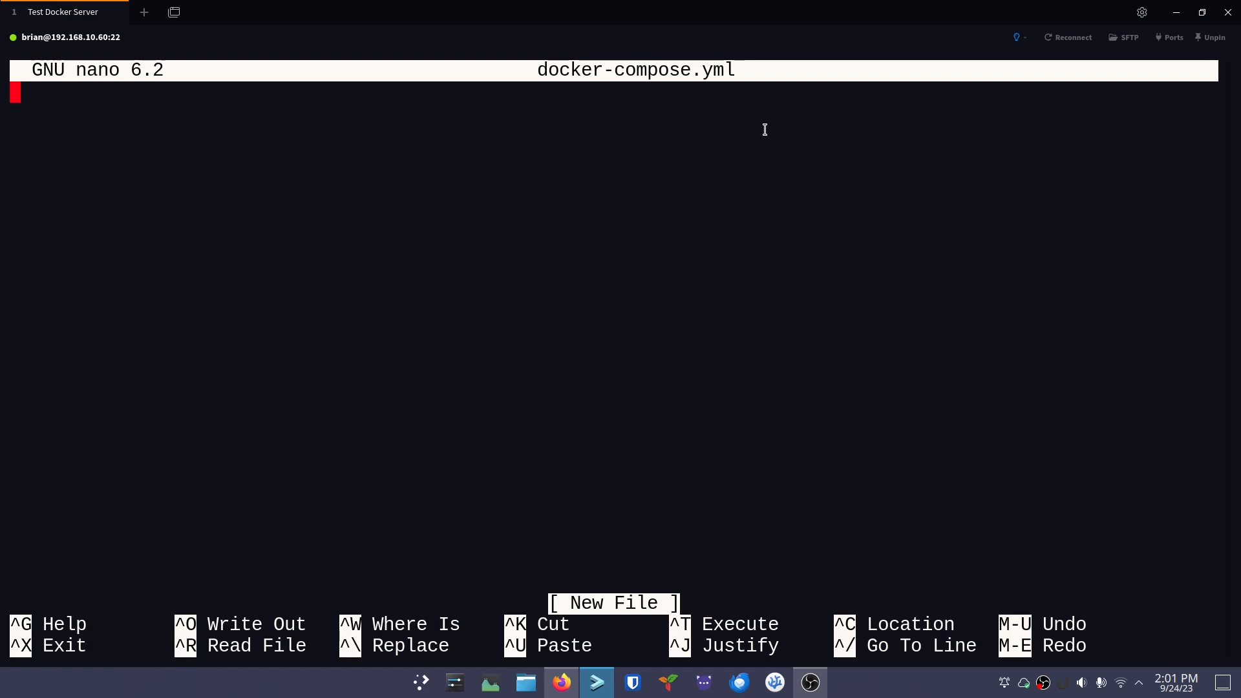
Paste the copied Picsur compose example into docker-compose.yml and review the picsur service
key(ctrl+shift+v)
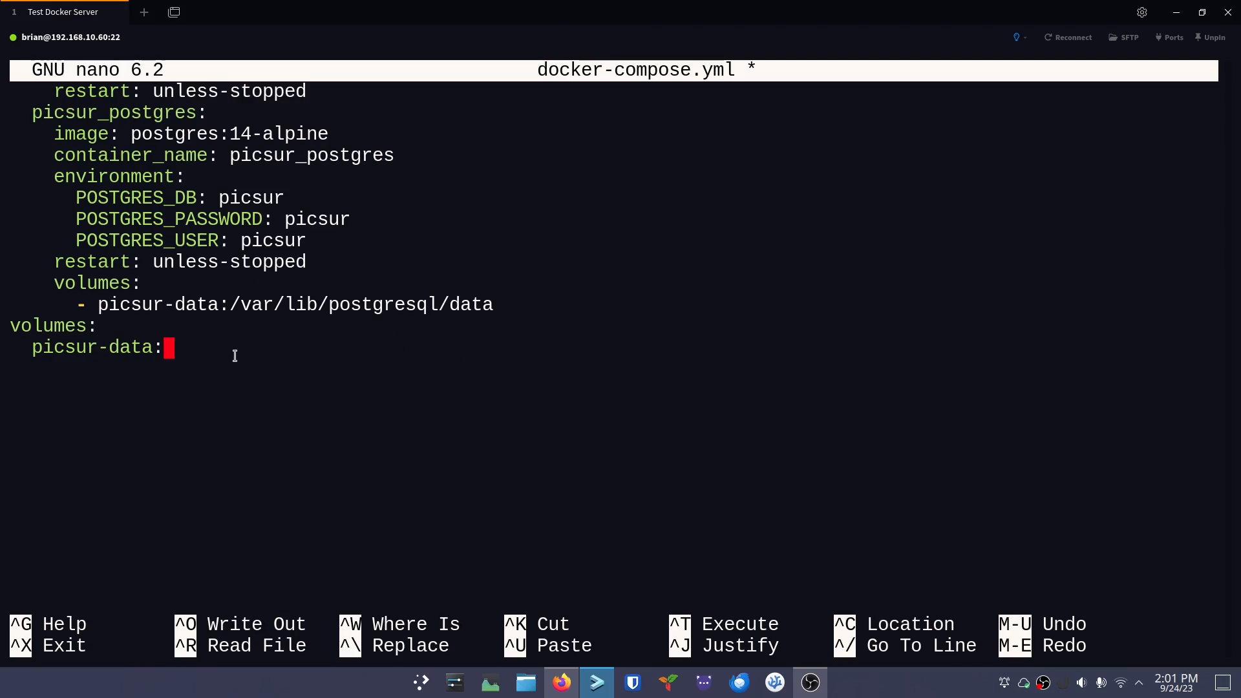
key(Up)
key(Up)
key(Up)
key(Up)
key(Up)
key(Up)
key(Up)
key(Up)
key(Up)
key(Up)
key(Up)
key(Up)
key(Up)
key(Up)
key(Up)
key(Up)
key(Up)
key(Up)
key(Up)
key(Up)
key(Up)
key(Up)
key(Up)
key(Up)
key(Up)
key(Up)
key(Up)
key(Up)
key(Up)
key(Up)
key(Up)
key(Up)
key(Up)
key(Up)
key(Up)
key(Up)
key(Up)
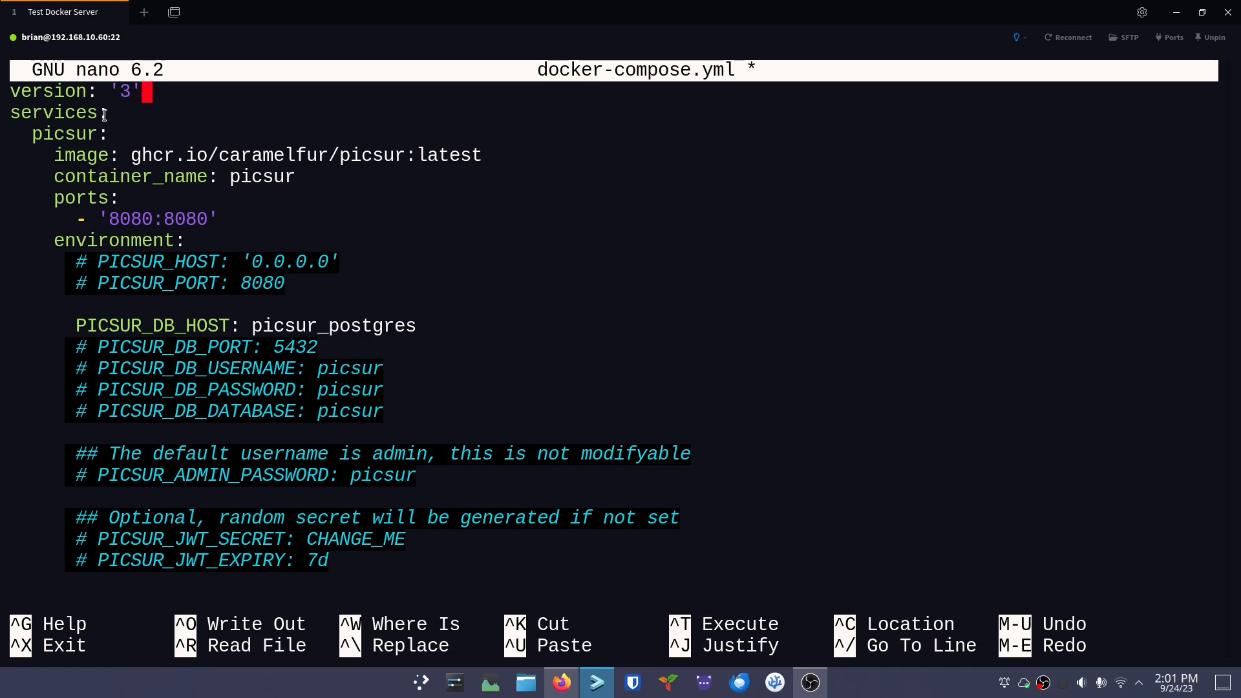
double_click(56, 135)
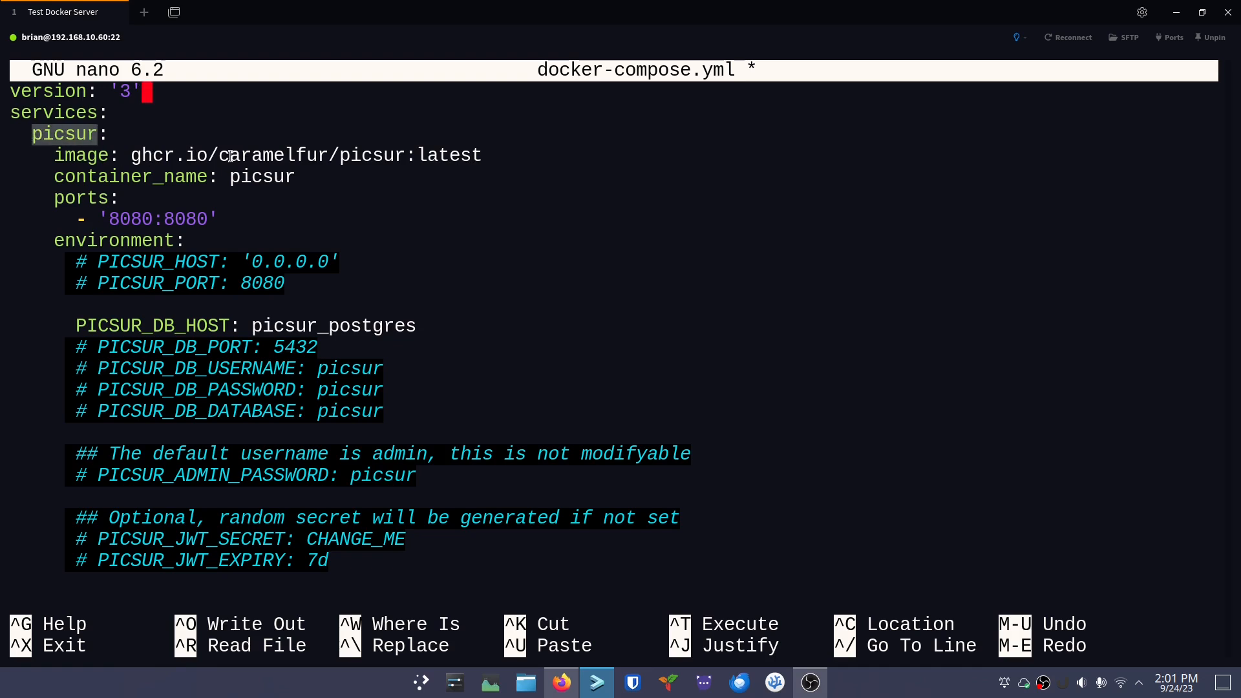
drag(230, 176, 298, 179)
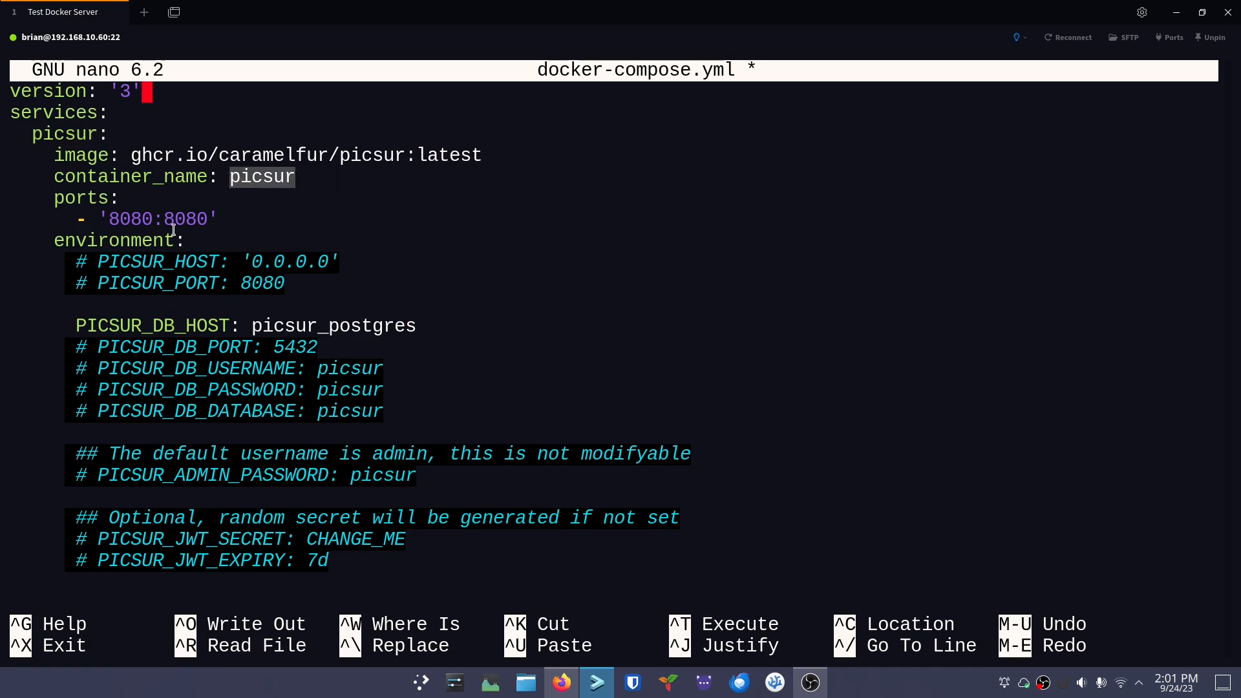
key(Down)
key(Down)
key(Down)
key(Down)
key(Down)
key(Down)
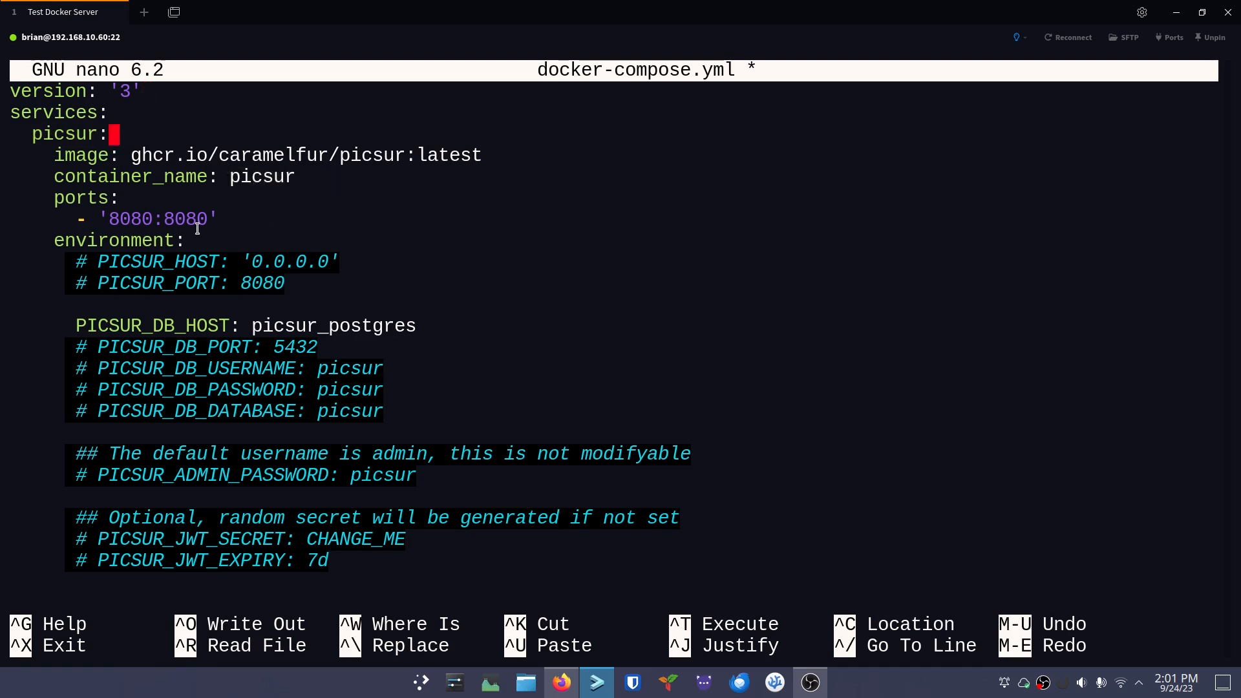
key(Right)
key(Right)
key(Left)
key(Left)
key(Left)
Change the port mapping from 8080:8080 to 8252:8080
drag(123, 218, 157, 221)
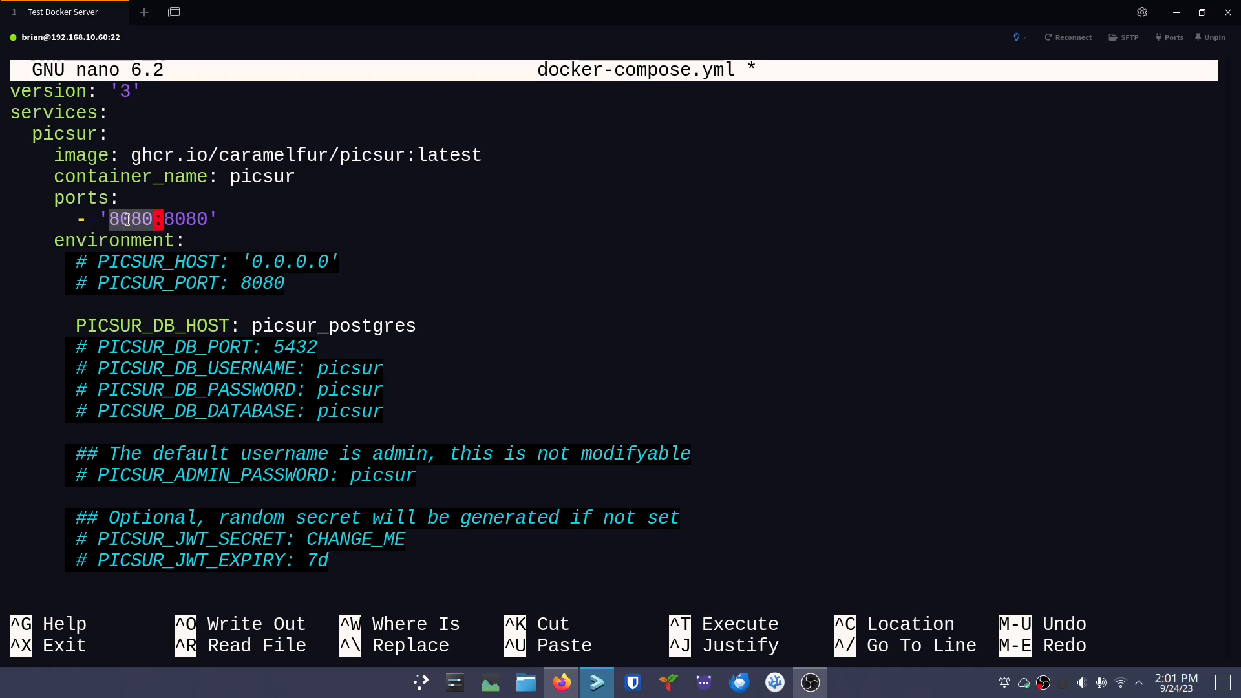
mouse_move(164, 220)
mouse_down()
mouse_move(218, 221)
mouse_move(165, 220)
mouse_up()
click(224, 220)
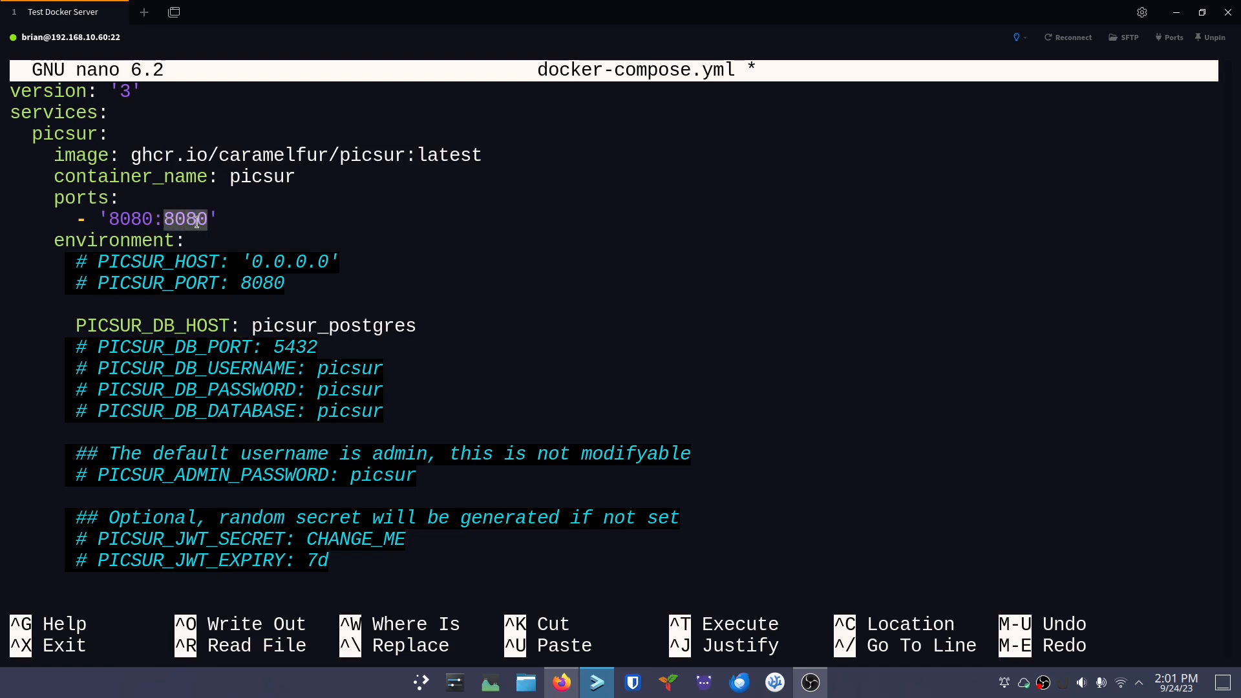
click(154, 221)
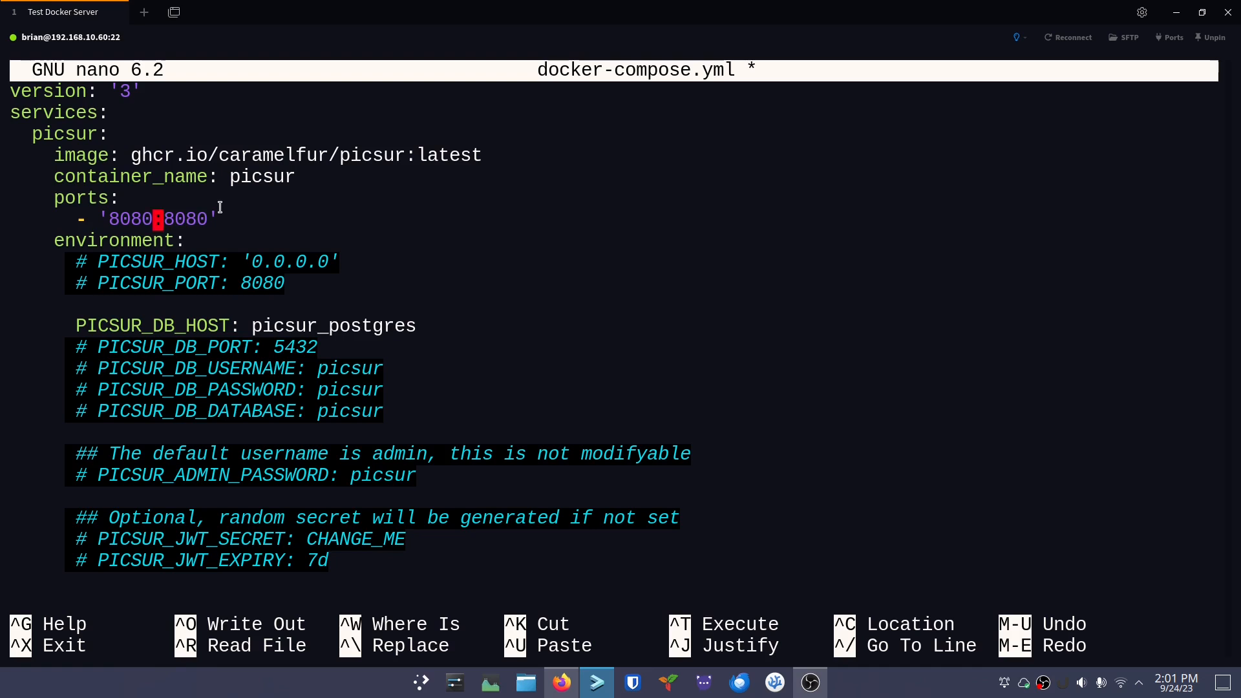
key(BackSpace)
key(BackSpace)
key(BackSpace)
text(2)
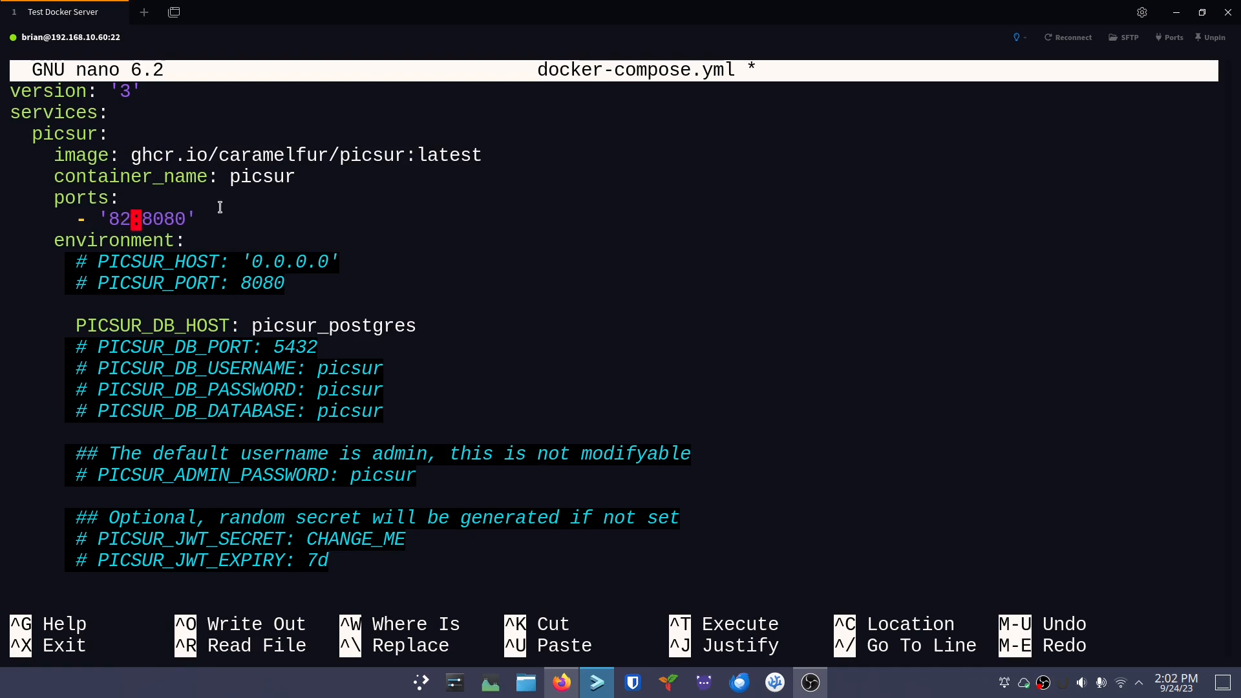
text(52)
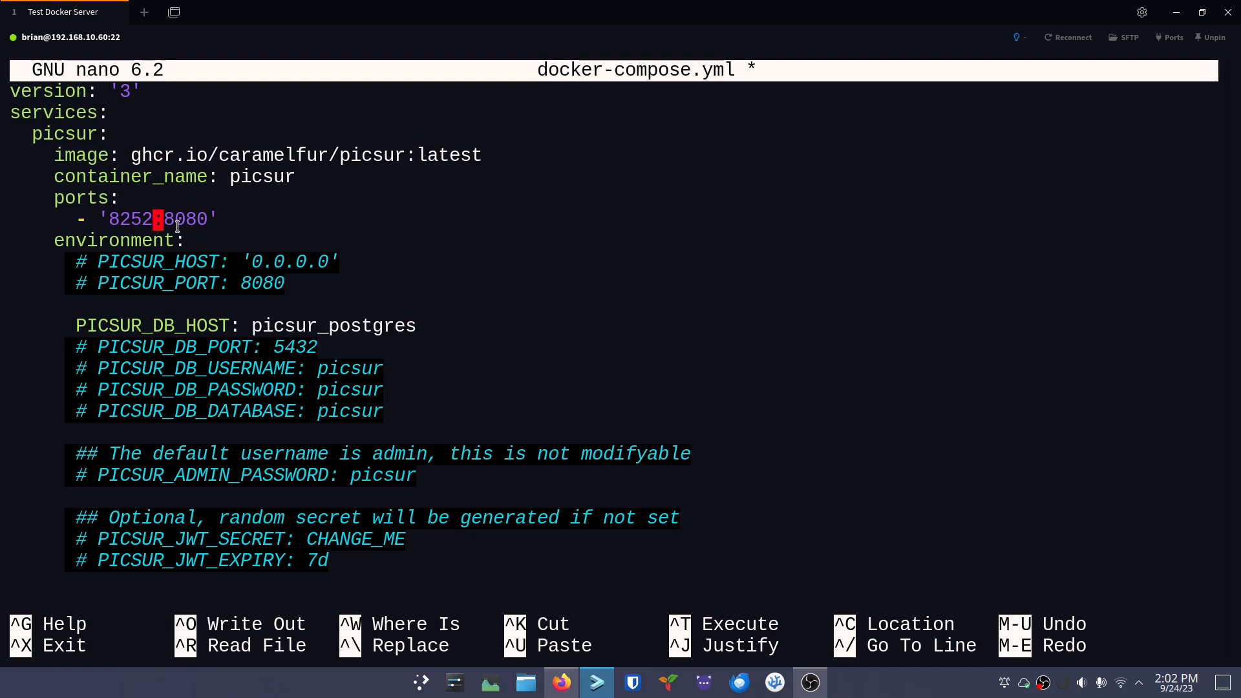
key(Down)
key(Down)
Uncomment the PICSUR_HOST (0.0.0.0) and PICSUR_PORT settings
key(Left)
key(Left)
key(Left)
key(Left)
key(Left)
key(BackSpace)
key(BackSpace)
key(Right)
key(Right)
key(Right)
key(Right)
key(Right)
key(Right)
key(Right)
key(Right)
key(Right)
key(Right)
key(Right)
key(Right)
key(Right)
key(Right)
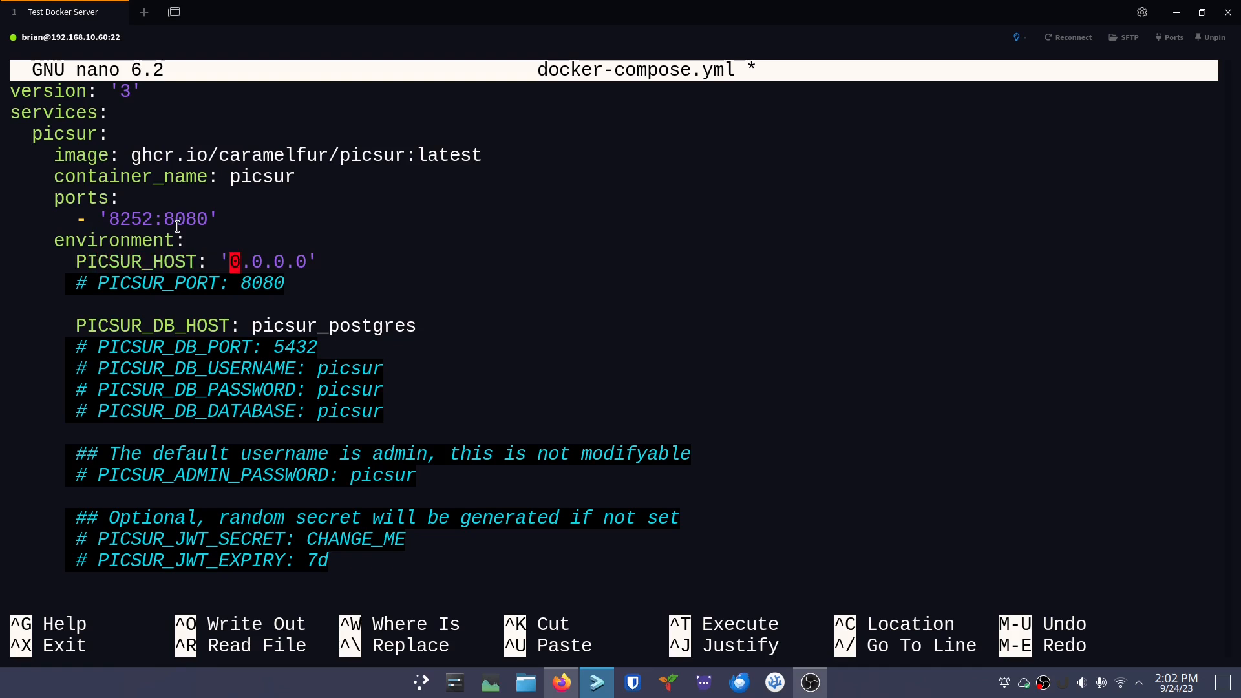
key(Right)
key(Right)
key(Right)
key(Right)
key(Right)
key(Left)
key(Left)
key(Left)
key(Left)
key(Left)
key(Right)
key(Right)
key(Right)
key(Right)
key(Right)
key(Right)
key(Left)
key(Left)
key(Left)
key(Left)
key(Left)
key(Left)
key(Left)
key(Down)
key(Left)
key(Left)
key(Left)
key(Left)
key(Left)
key(Left)
key(Left)
key(Left)
key(Left)
key(Left)
key(Left)
key(Left)
key(Right)
key(BackSpace)
key(BackSpace)
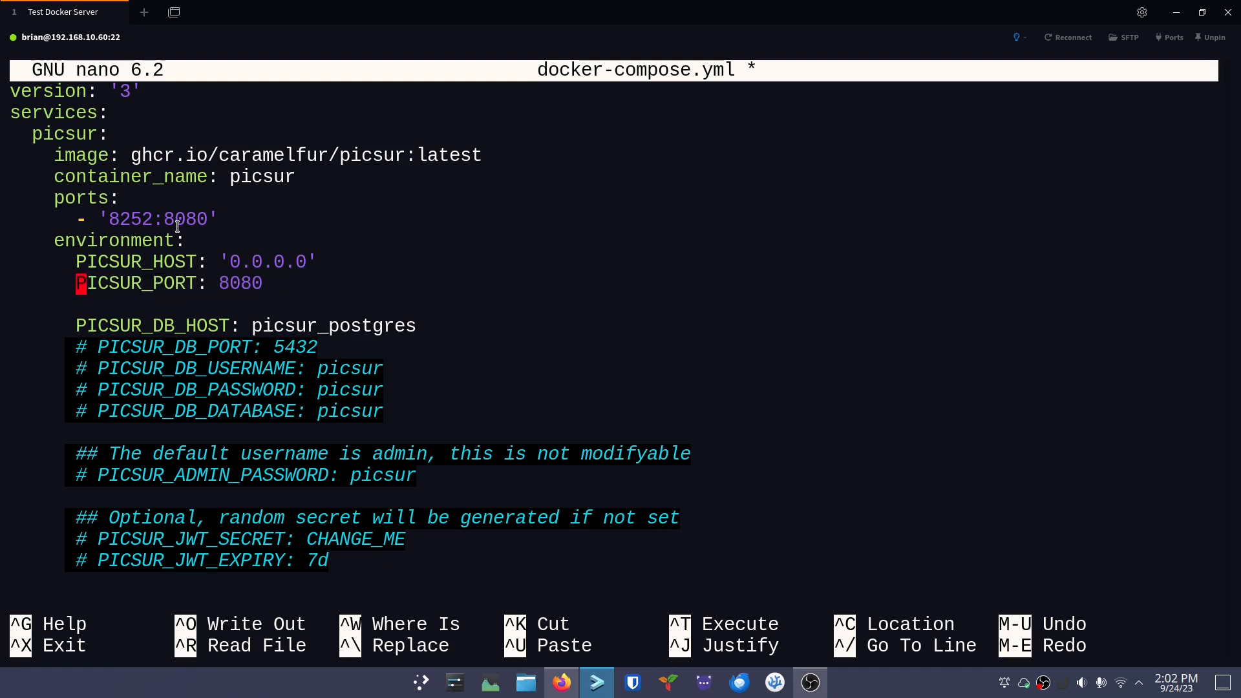
Uncomment the PICSUR_DB_PORT, PICSUR_DB_USERNAME, PICSUR_DB_PASSWORD and PICSUR_DB_DATABASE settings
key(Down)
key(Down)
key(Down)
key(Right)
key(Right)
key(BackSpace)
key(BackSpace)
key(Down)
key(Down)
key(Up)
key(Right)
key(Right)
key(Right)
key(Left)
key(BackSpace)
key(BackSpace)
key(Down)
key(Right)
key(Right)
key(BackSpace)
key(BackSpace)
key(Down)
key(Right)
key(Right)
key(BackSpace)
key(BackSpace)
key(Up)
key(Right)
key(Right)
key(Right)
key(Right)
key(Right)
key(Right)
key(Right)
key(Right)
key(Right)
key(Right)
key(Right)
key(Right)
key(Right)
key(Right)
key(Right)
key(Right)
key(Right)
key(Right)
key(Right)
key(Right)
key(Right)
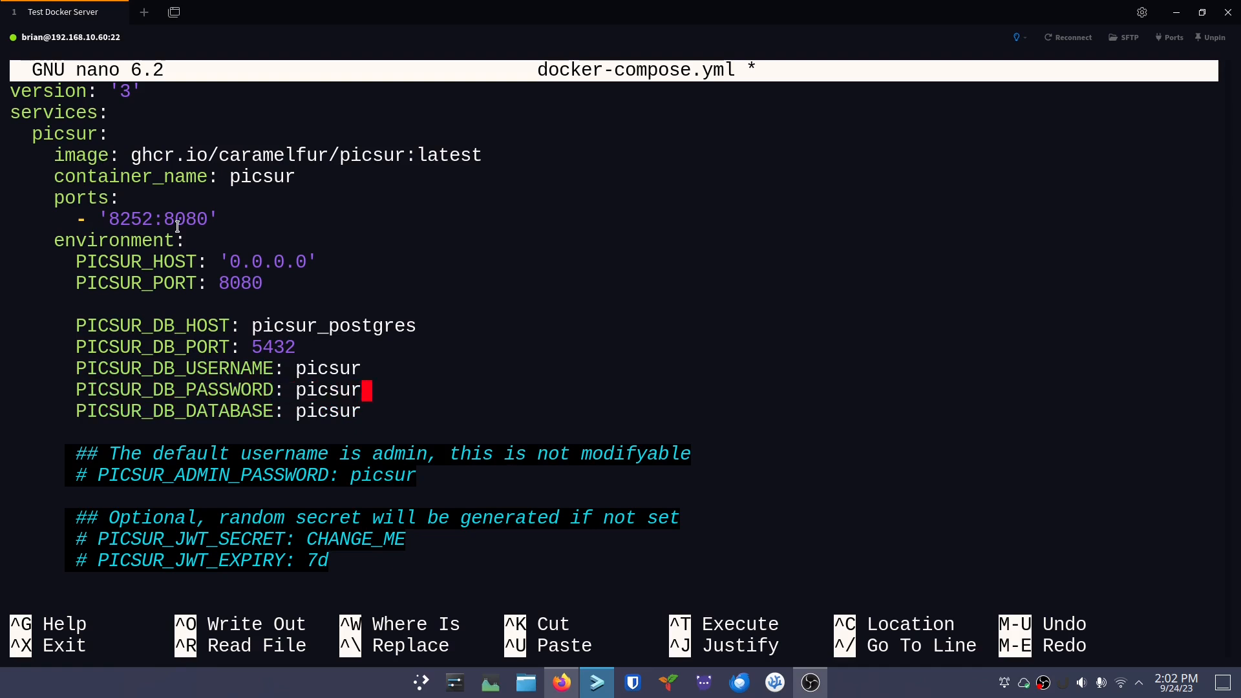
Replace the default database password with a new long, strong password
key(BackSpace)
key(BackSpace)
key(BackSpace)
key(BackSpace)
key(BackSpace)
key(BackSpace)
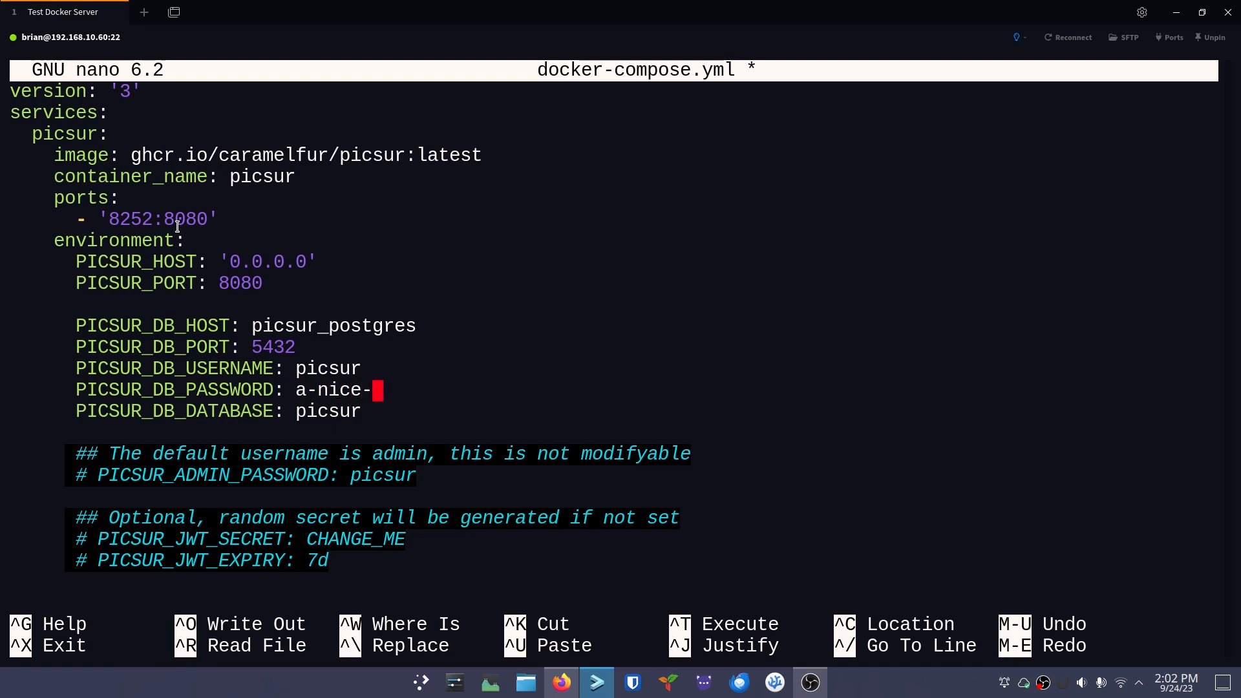
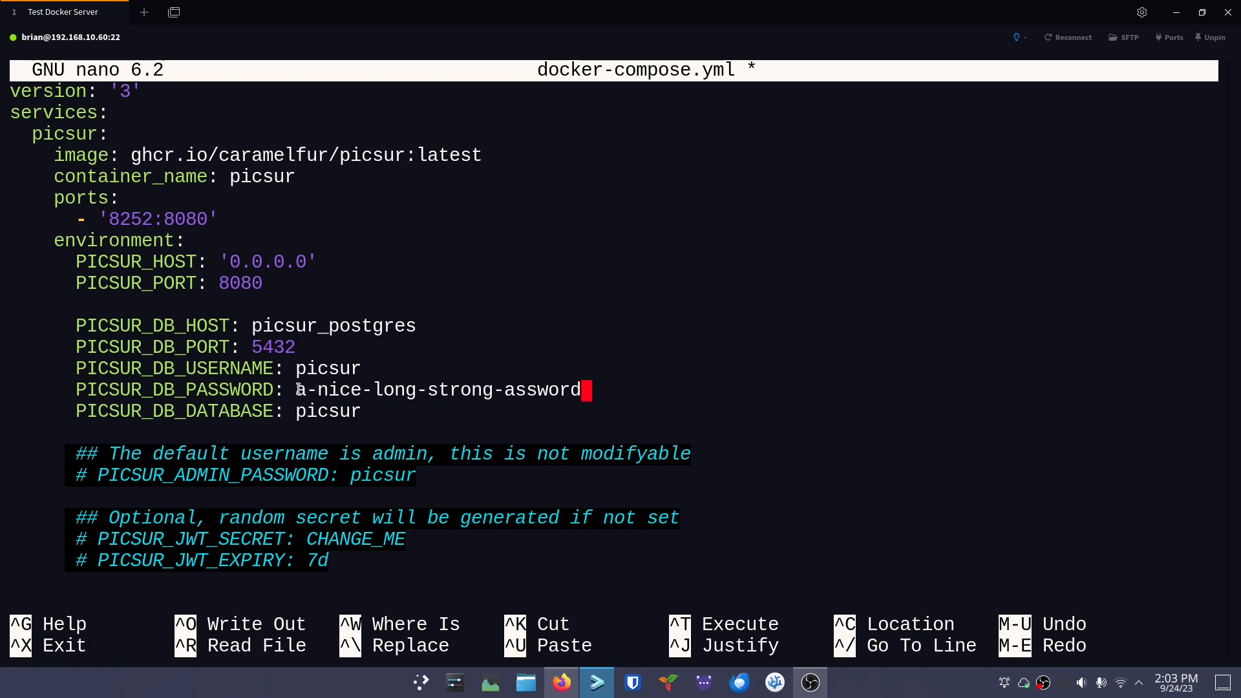
drag(295, 391, 586, 396)
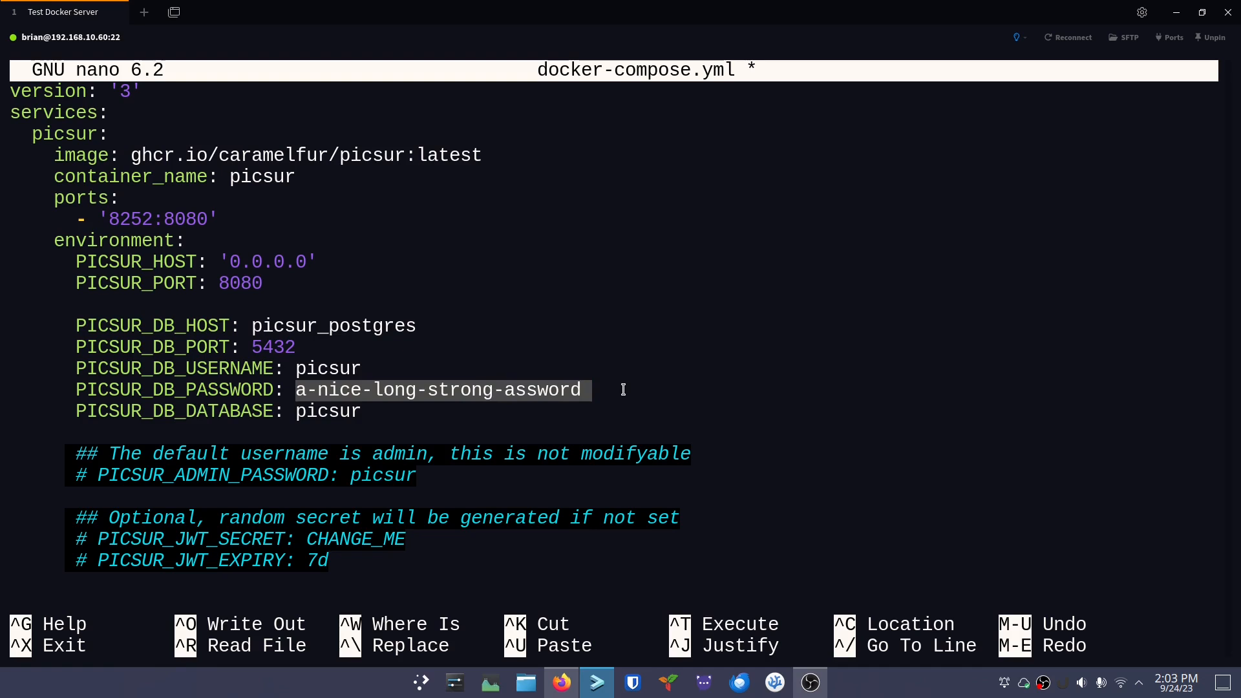
key(Left)
key(Left)
key(Left)
key(Left)
key(Left)
key(Left)
key(Left)
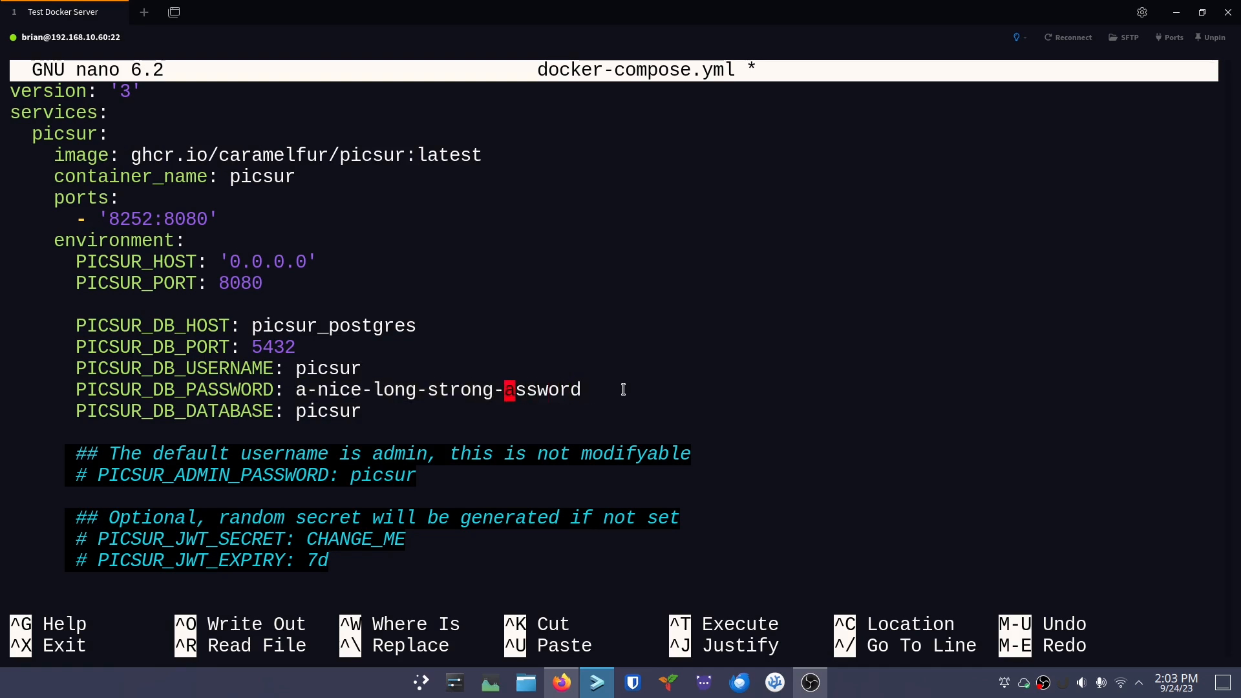
text(p)
key(Right)
key(Right)
key(Right)
key(Right)
key(Right)
key(Right)
key(Right)
key(Down)
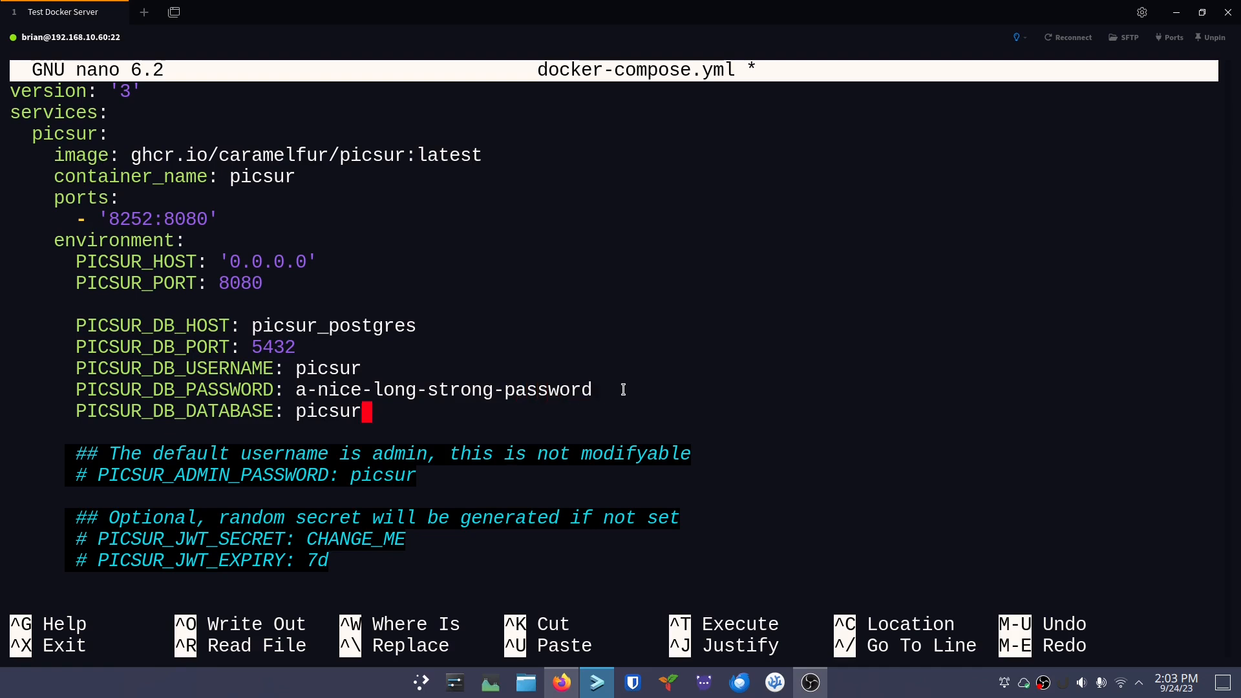
key(Down)
key(Up)
key(Up)
key(Left)
Uncomment PICSUR_ADMIN_PASSWORD and set a different long, strong admin password
key(Left)
key(Left)
key(Left)
key(Left)
key(Left)
key(Left)
key(Left)
key(Left)
key(Left)
key(Left)
key(Left)
key(Left)
key(Left)
key(Left)
key(Left)
key(Left)
key(Left)
key(Left)
key(Left)
key(Left)
key(Down)
key(Down)
key(Down)
key(Down)
key(Right)
key(Left)
key(Left)
key(Left)
key(Left)
key(Left)
key(Left)
key(Left)
key(Left)
key(Left)
key(Left)
key(Left)
key(Left)
key(Left)
key(Left)
key(Left)
key(Left)
key(Left)
key(Left)
key(Left)
key(BackSpace)
key(BackSpace)
key(Right)
key(Right)
key(Right)
key(Right)
key(Right)
key(Right)
key(Right)
key(Right)
key(Right)
key(Right)
key(Right)
key(Right)
key(Right)
key(Right)
key(Right)
key(Right)
key(Right)
key(Right)
key(Right)
key(Right)
key(Right)
key(Right)
key(BackSpace)
key(BackSpace)
key(BackSpace)
key(BackSpace)
key(BackSpace)
key(BackSpace)
key(BackSpace)
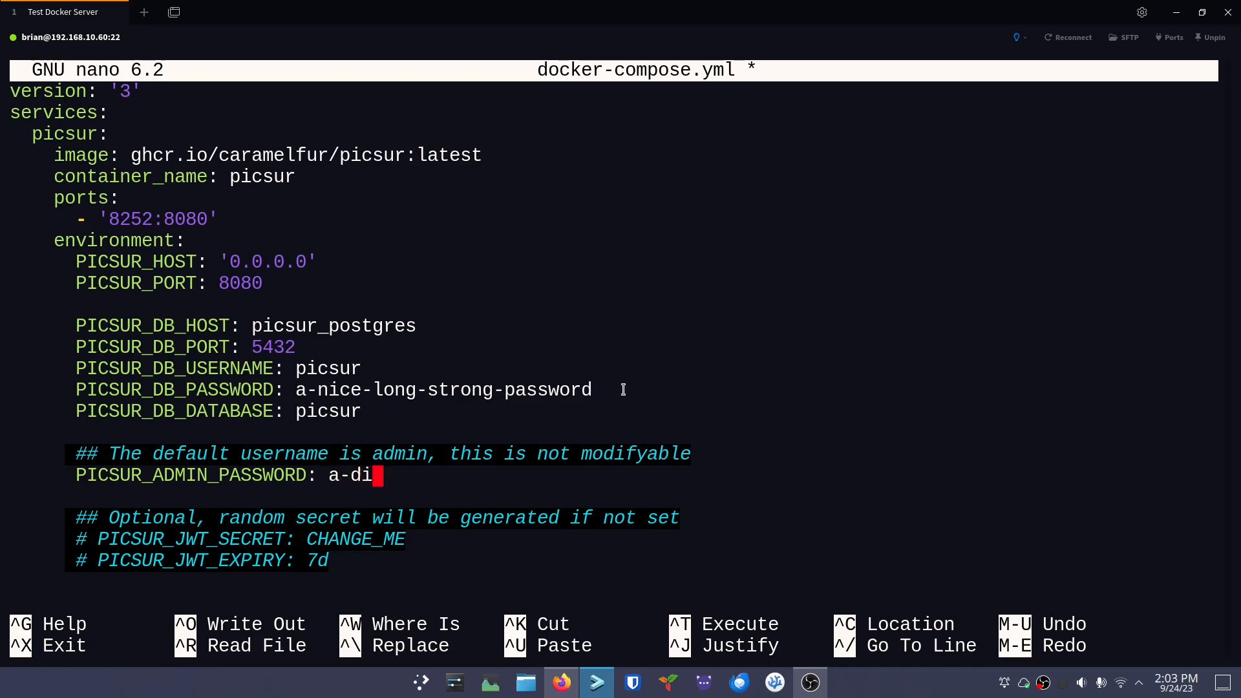
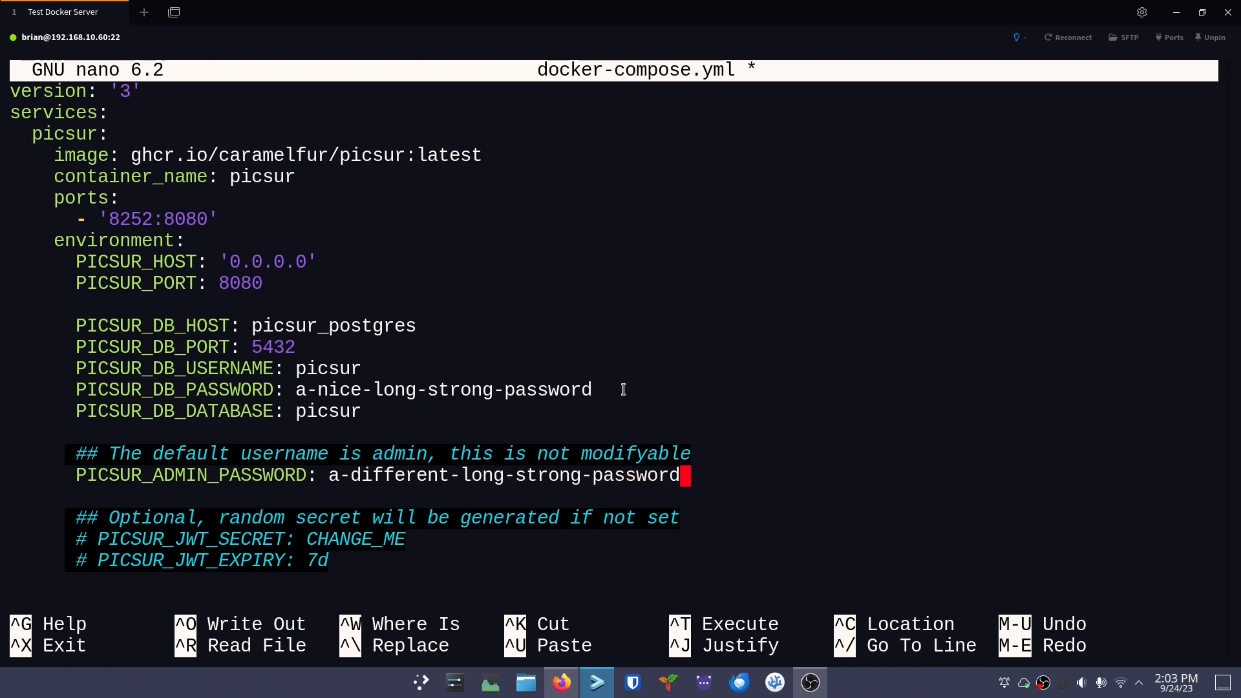
Uncomment PICSUR_MAX_FILE_SIZE, keeping the 128000000-byte upload limit
key(Down)
key(Down)
key(Down)
key(Down)
key(Down)
key(Down)
key(Down)
key(Down)
key(Down)
key(Down)
key(Down)
key(Down)
key(Down)
key(Down)
key(Down)
key(Down)
key(Down)
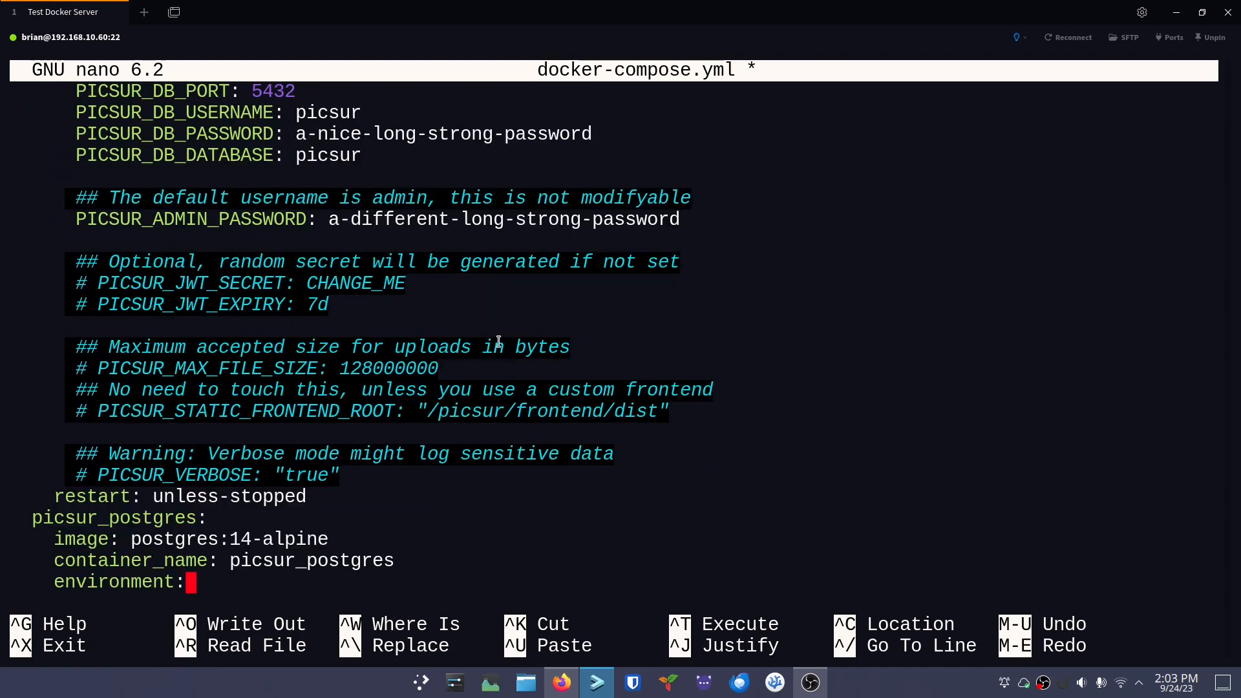
key(Up)
key(Up)
key(Up)
key(Up)
key(Up)
key(Up)
key(Up)
key(Up)
key(Up)
key(Up)
key(Up)
key(Up)
key(Up)
key(Up)
key(Down)
key(Down)
key(Down)
key(End)
key(Down)
key(Left)
key(Left)
key(Left)
key(Left)
key(Left)
key(Left)
key(Left)
key(Left)
key(Left)
key(Left)
key(Left)
key(Left)
key(Left)
key(Left)
key(Left)
key(Left)
key(Left)
key(Left)
key(Left)
key(Left)
key(Right)
key(Right)
key(Right)
key(Right)
key(Right)
key(Right)
key(Right)
key(Right)
key(Right)
key(Right)
key(Right)
key(Right)
key(Right)
key(Right)
key(Right)
key(Right)
key(Right)
key(Right)
key(Right)
key(Right)
key(Right)
Review the static frontend root and PICSUR_VERBOSE settings, leaving them unchanged
key(Right)
key(Right)
key(Left)
key(Left)
key(Left)
key(Left)
key(Left)
key(Left)
key(Left)
key(Left)
key(Left)
key(Left)
key(Left)
key(Left)
key(Left)
key(Left)
key(Left)
key(Left)
key(Left)
key(Left)
key(Left)
key(Left)
key(Left)
key(Left)
key(Left)
key(Left)
key(Left)
key(Left)
key(Left)
key(Left)
key(Left)
key(Left)
key(Left)
key(BackSpace)
key(BackSpace)
key(Down)
key(Right)
key(Right)
key(Right)
key(Down)
key(Left)
key(Right)
key(Right)
key(Right)
key(Right)
key(Right)
key(Right)
key(Right)
key(Right)
key(Right)
key(Right)
key(Right)
key(Right)
key(Right)
key(Right)
key(Right)
key(Right)
key(Right)
key(Right)
key(Right)
key(Right)
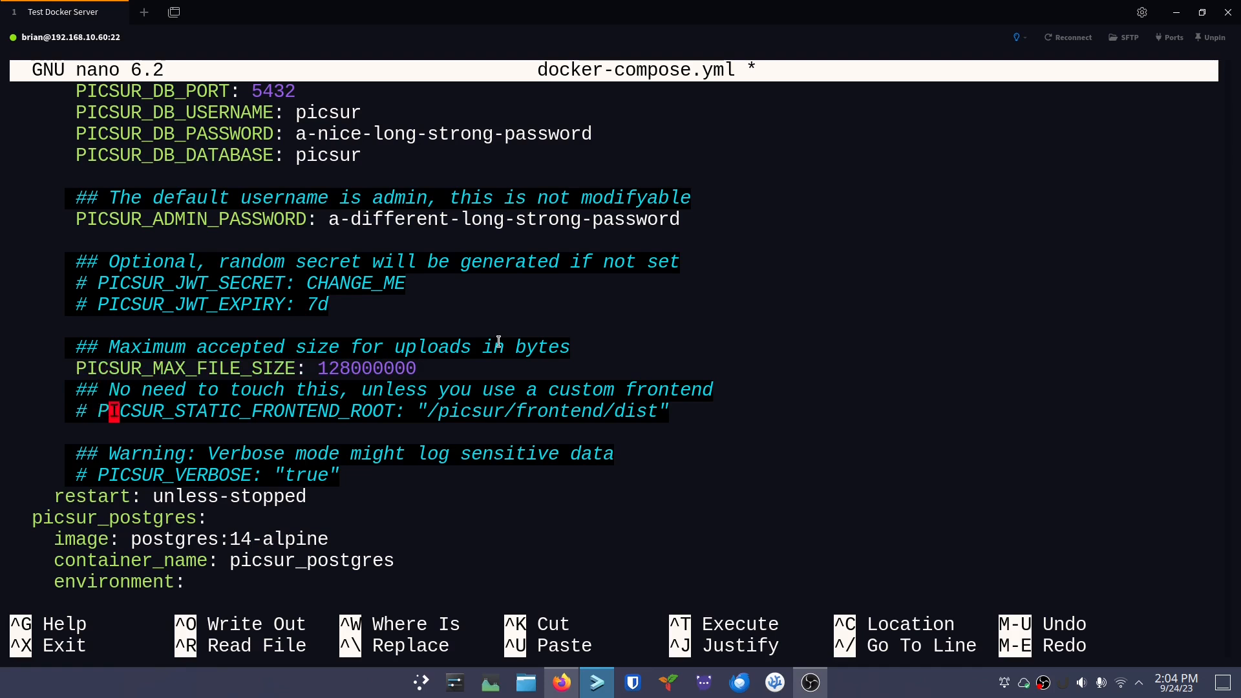
key(Right)
key(Right)
key(Right)
key(Left)
key(Left)
key(Left)
key(Left)
key(Left)
key(Left)
key(Left)
key(Left)
key(Left)
key(Left)
key(Left)
key(Left)
key(Left)
key(Left)
key(Left)
key(Left)
key(Left)
key(Left)
key(Left)
key(Left)
key(Down)
key(Down)
key(Down)
key(Right)
key(Right)
key(Right)
key(Left)
key(Left)
key(Left)
key(Left)
key(Left)
key(Left)
key(Left)
key(Left)
key(Left)
key(Left)
key(Left)
key(Right)
key(Right)
key(Right)
key(Right)
key(Right)
key(Right)
key(Right)
key(Right)
key(Right)
key(Right)
key(Right)
key(Right)
key(Right)
key(Right)
key(Right)
key(Right)
key(Right)
key(Left)
key(Left)
key(Left)
key(Left)
key(Left)
key(Left)
key(Left)
key(Left)
key(Left)
key(Left)
key(Left)
key(Left)
key(Left)
key(Left)
key(Left)
key(Left)
key(Left)
key(Down)
key(Down)
key(Down)
key(Down)
key(Down)
key(Down)
key(Down)
key(Down)
key(Down)
key(Down)
key(Down)
key(Down)
key(Down)
key(Down)
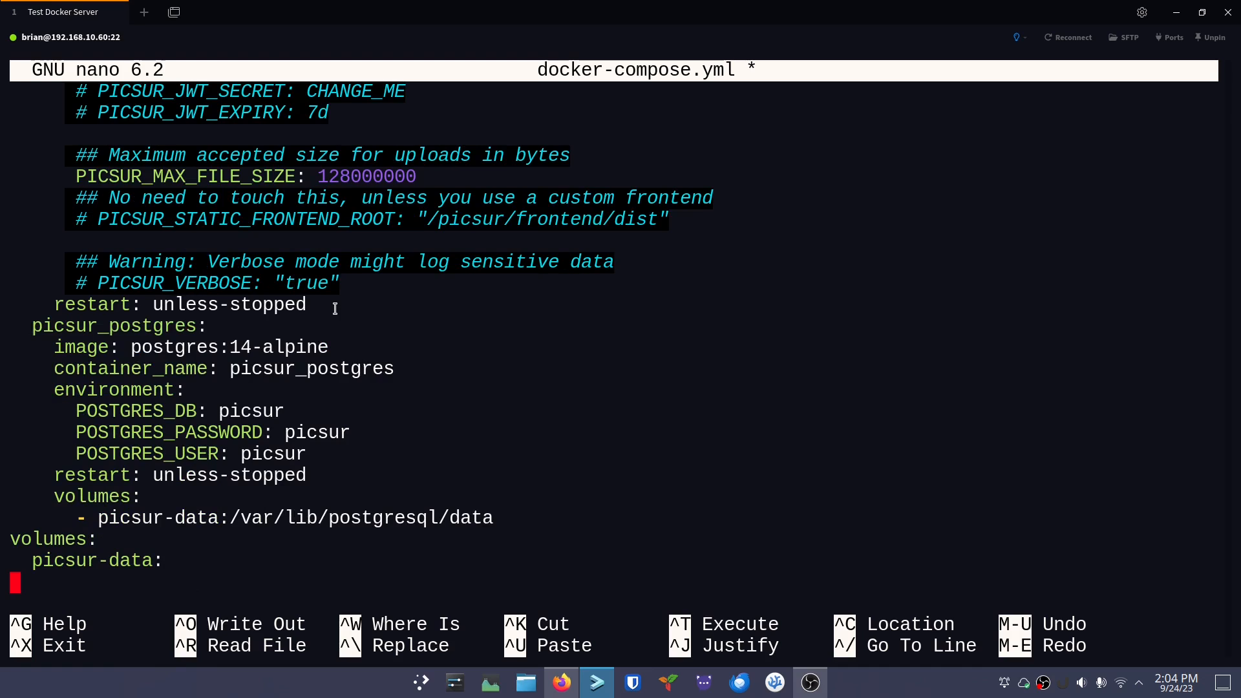
Erase the default POSTGRES_PASSWORD value in the picsur_postgres service block
key(Up)
key(Up)
key(Up)
key(Up)
key(Up)
key(Up)
key(Up)
key(Up)
key(Up)
key(Up)
key(Up)
key(Up)
key(Right)
key(Right)
key(Right)
key(Right)
key(Right)
key(Right)
key(Right)
key(Right)
key(Right)
key(Right)
key(Right)
key(Right)
key(Down)
key(Down)
key(Down)
key(Down)
key(Right)
key(Right)
key(Right)
key(Right)
key(Right)
key(Right)
key(Right)
key(Down)
key(Right)
key(Right)
key(Right)
key(Right)
key(Right)
key(Right)
key(BackSpace)
key(BackSpace)
key(BackSpace)
key(BackSpace)
key(BackSpace)
key(BackSpace)
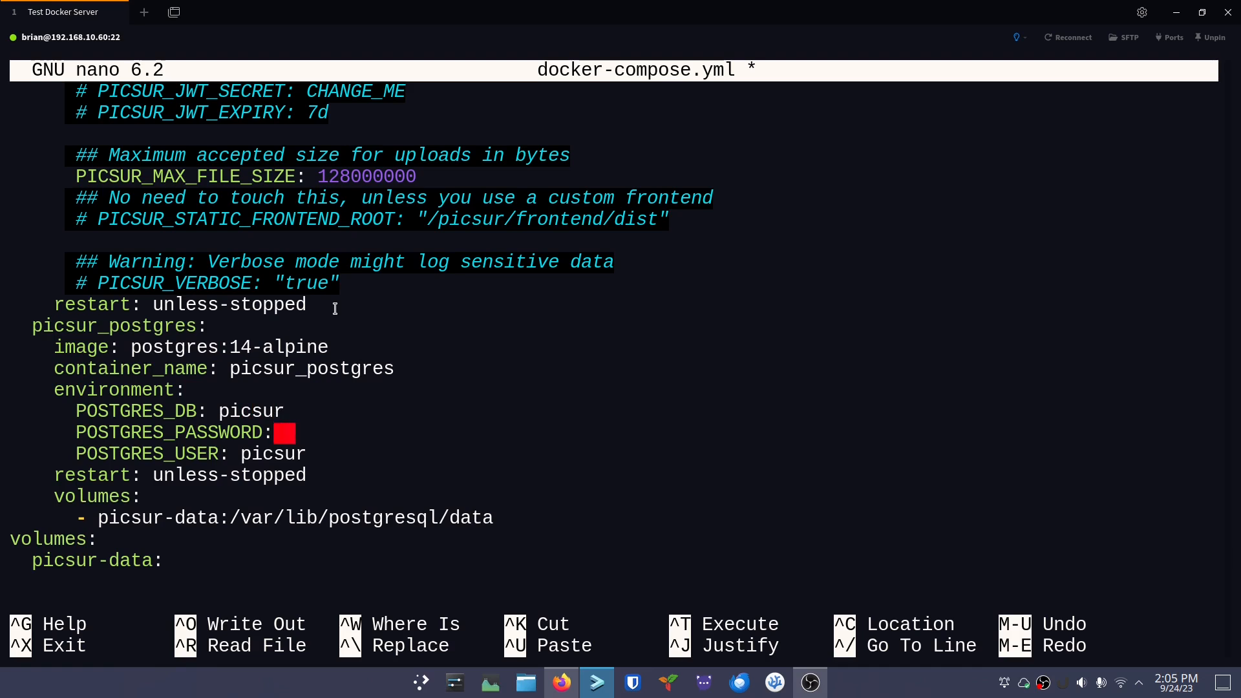
key(Up)
key(Up)
key(Up)
key(Up)
key(Up)
key(Up)
key(Up)
key(Up)
key(Up)
key(Up)
key(Up)
key(Up)
key(Up)
key(Up)
key(Up)
key(Up)
key(Up)
key(Up)
key(Up)
key(Up)
key(Up)
key(Up)
key(Up)
key(Up)
key(Up)
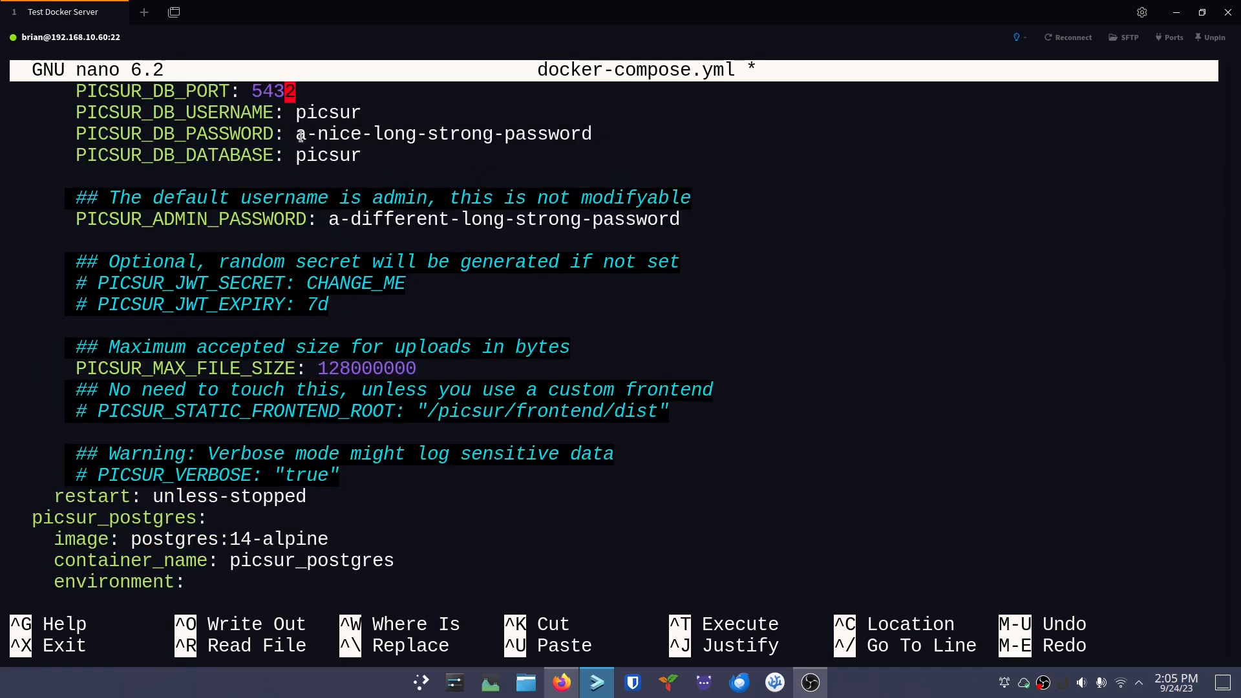
Copy the PICSUR_DB_PASSWORD value and paste it after POSTGRES_PASSWORD:
drag(297, 133, 589, 134)
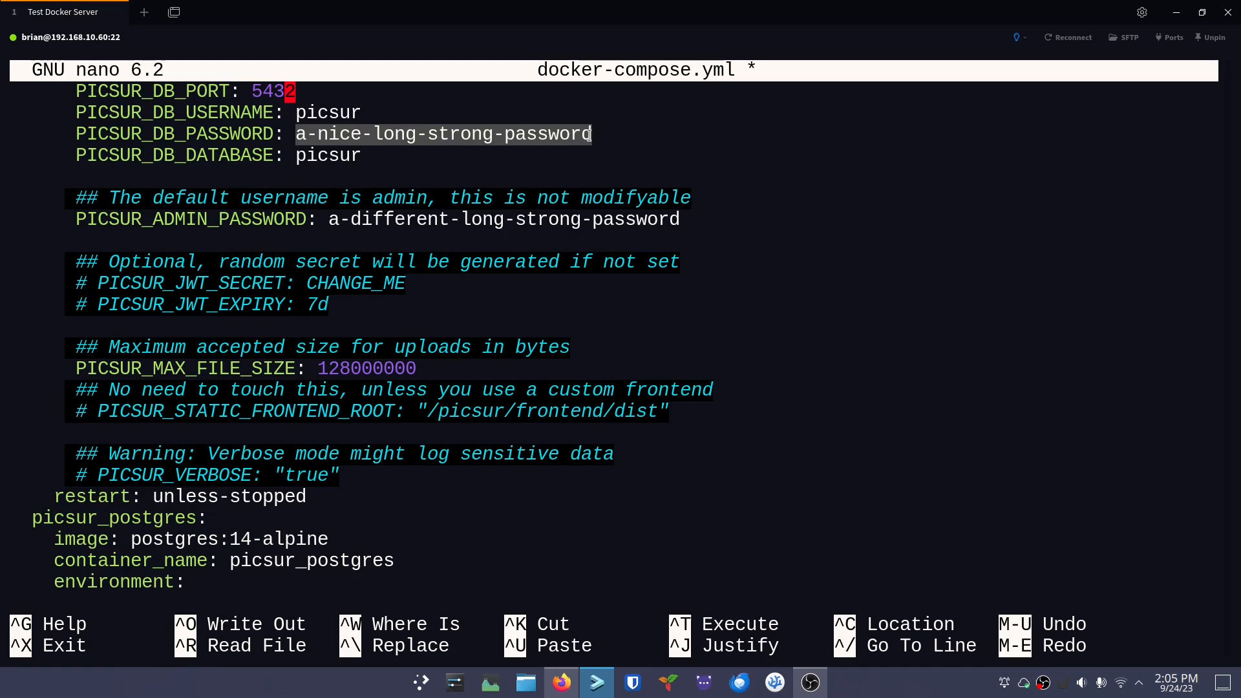
key(ctrl+shift+c)
key(Down)
key(Down)
key(Down)
key(Down)
key(Down)
key(Down)
key(Down)
key(Down)
key(Down)
key(Down)
key(Down)
key(Down)
key(Down)
key(Down)
key(Down)
key(Down)
key(Down)
key(Down)
key(Down)
key(Down)
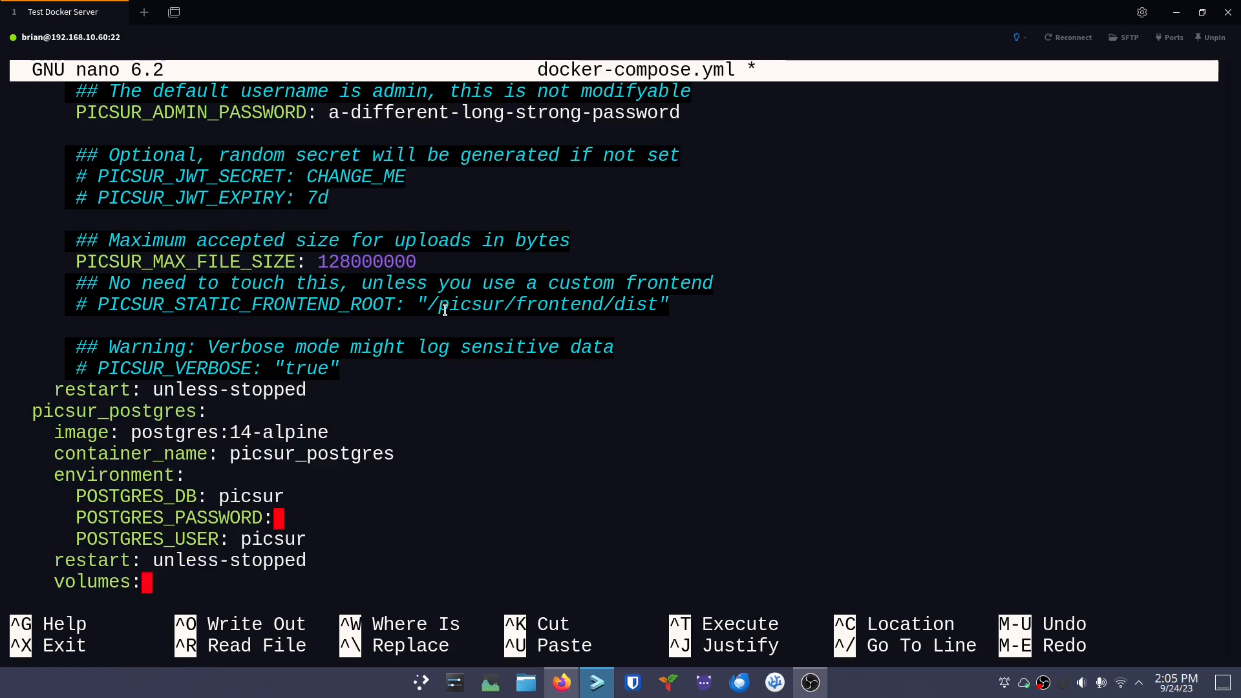
key(ctrl+shift+v)
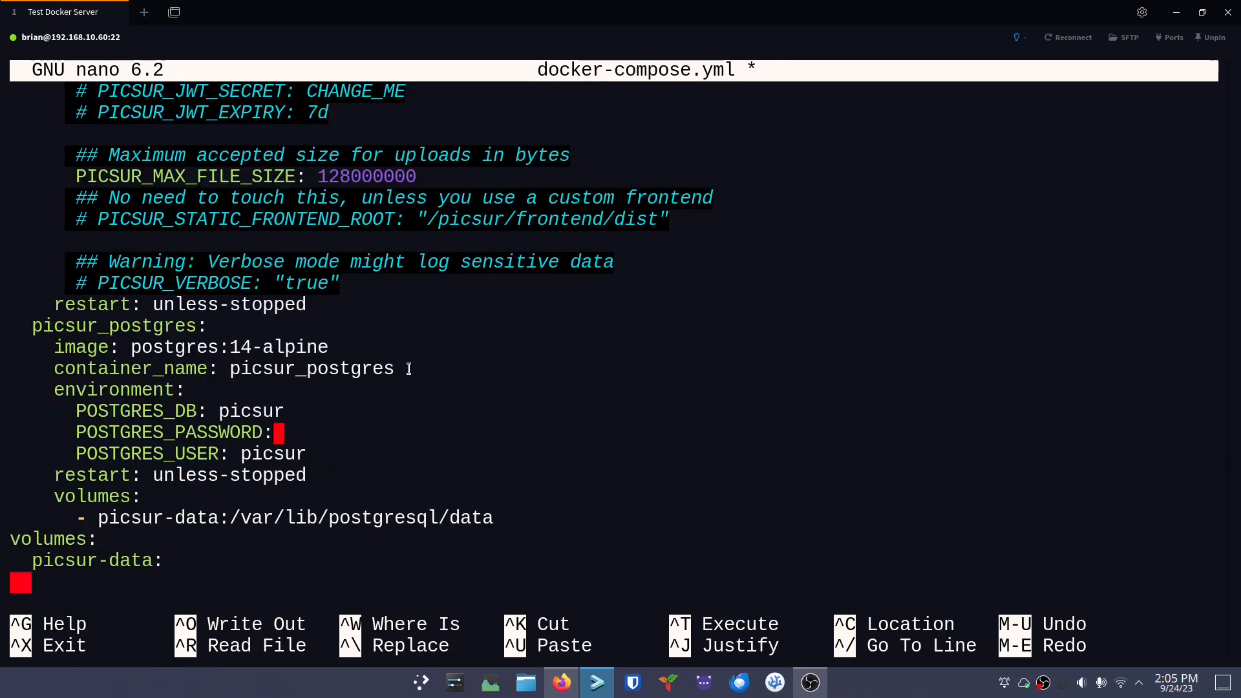
key(BackSpace)
key(Up)
key(Up)
key(Up)
key(Up)
key(Up)
key(Up)
key(Up)
key(End)
key(ctrl+shift)
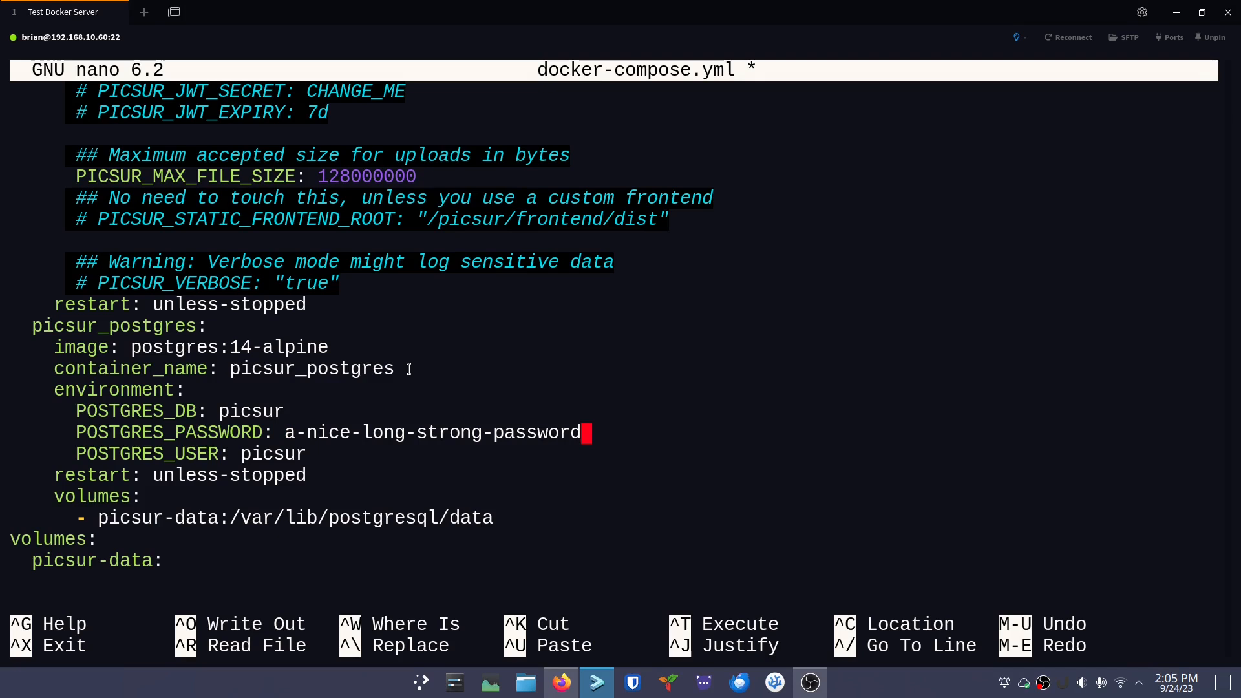
key(Down)
key(Down)
key(Down)
key(Down)
key(Left)
key(Left)
key(Left)
key(Left)
key(Left)
key(Left)
key(Left)
key(Left)
key(Left)
key(Left)
key(Left)
key(Left)
key(Left)
key(Left)
key(Left)
key(Left)
key(Left)
key(Left)
key(Left)
key(Left)
key(Left)
key(Left)
key(Left)
key(Left)
key(Left)
key(Left)
key(Left)
key(Left)
key(Left)
key(Left)
key(Left)
key(Left)
key(Left)
key(Left)
key(Left)
key(Left)
Change the Postgres volume path to ./picsur-data:/var/lib/postgresql/data
drag(220, 519, 101, 514)
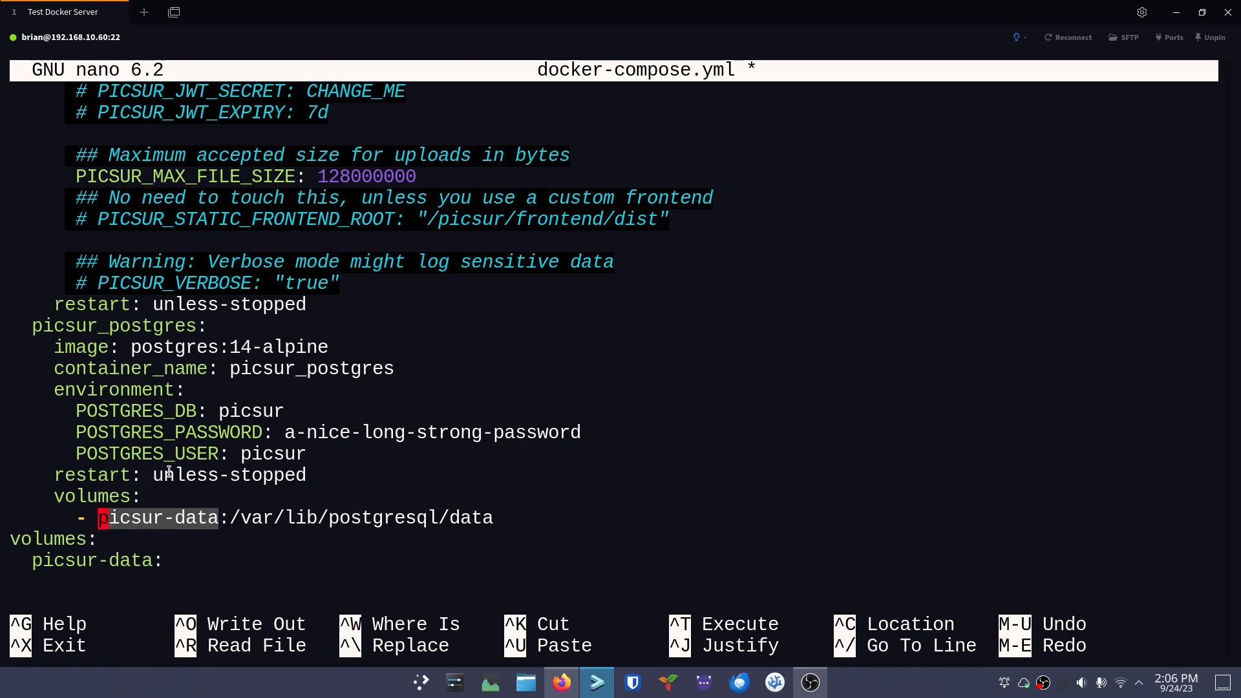
text(/mnt/)
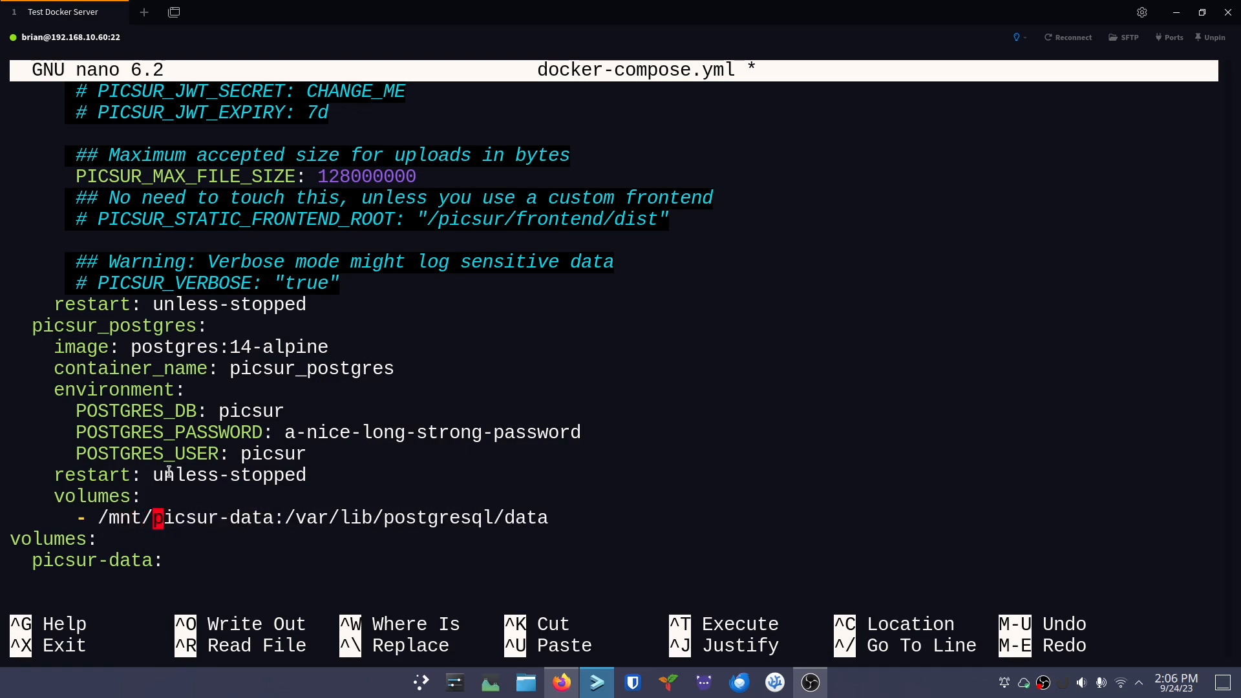
text(myimages)
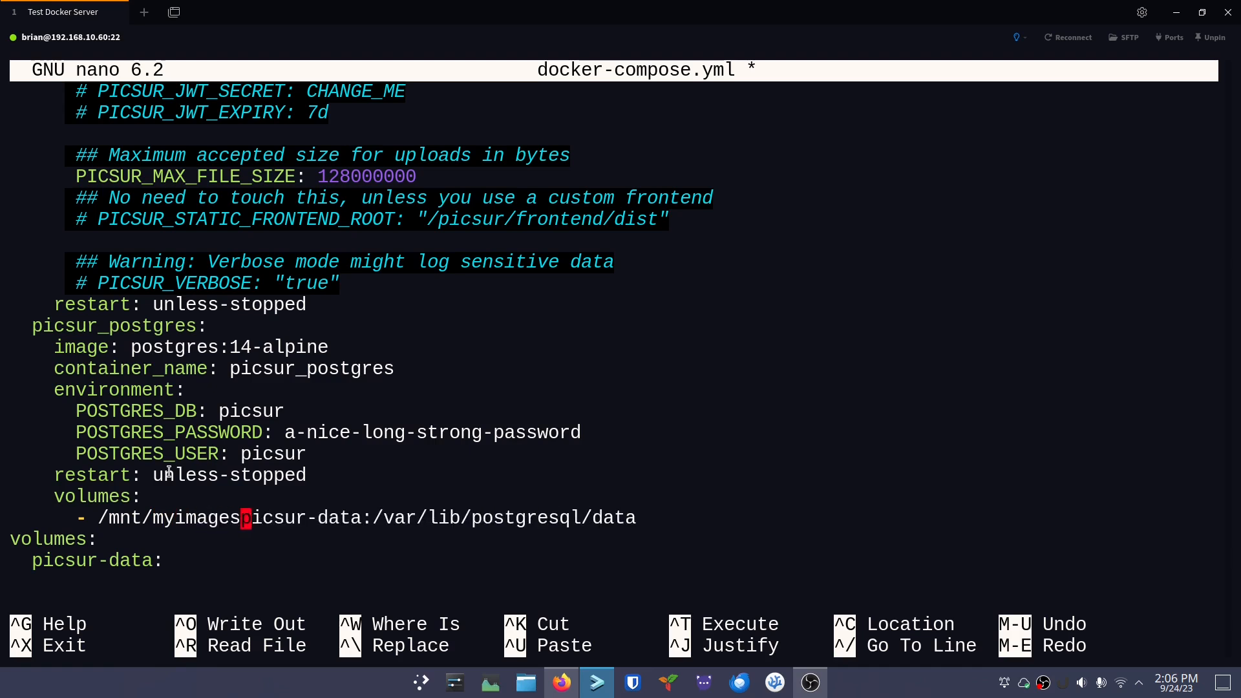
text(/)
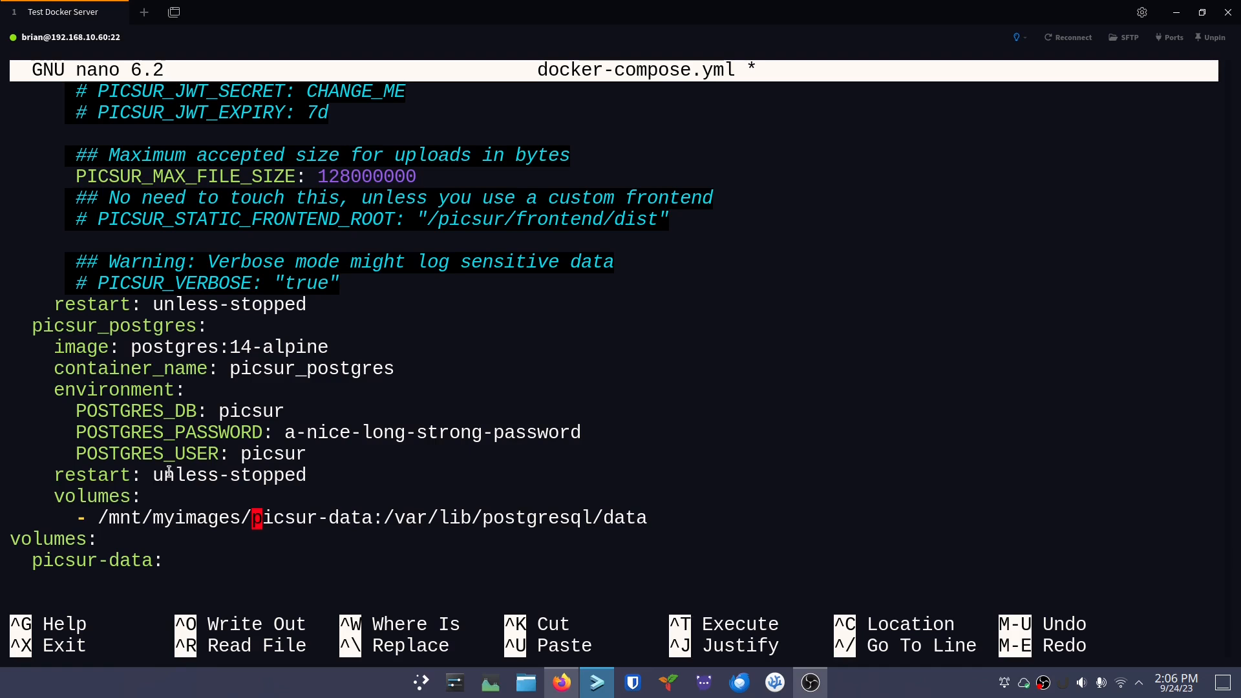
key(BackSpace)
key(BackSpace)
key(BackSpace)
key(BackSpace)
key(BackSpace)
key(BackSpace)
key(BackSpace)
key(BackSpace)
key(BackSpace)
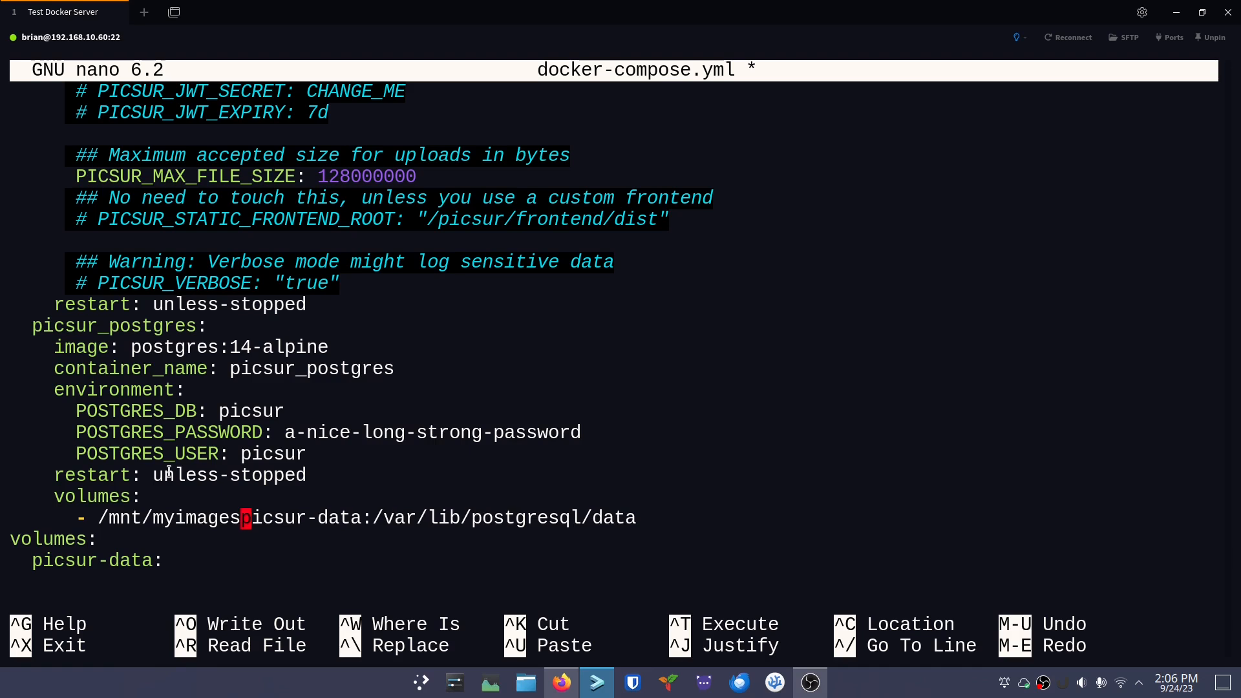
key(BackSpace)
key(BackSpace)
key(BackSpace)
key(BackSpace)
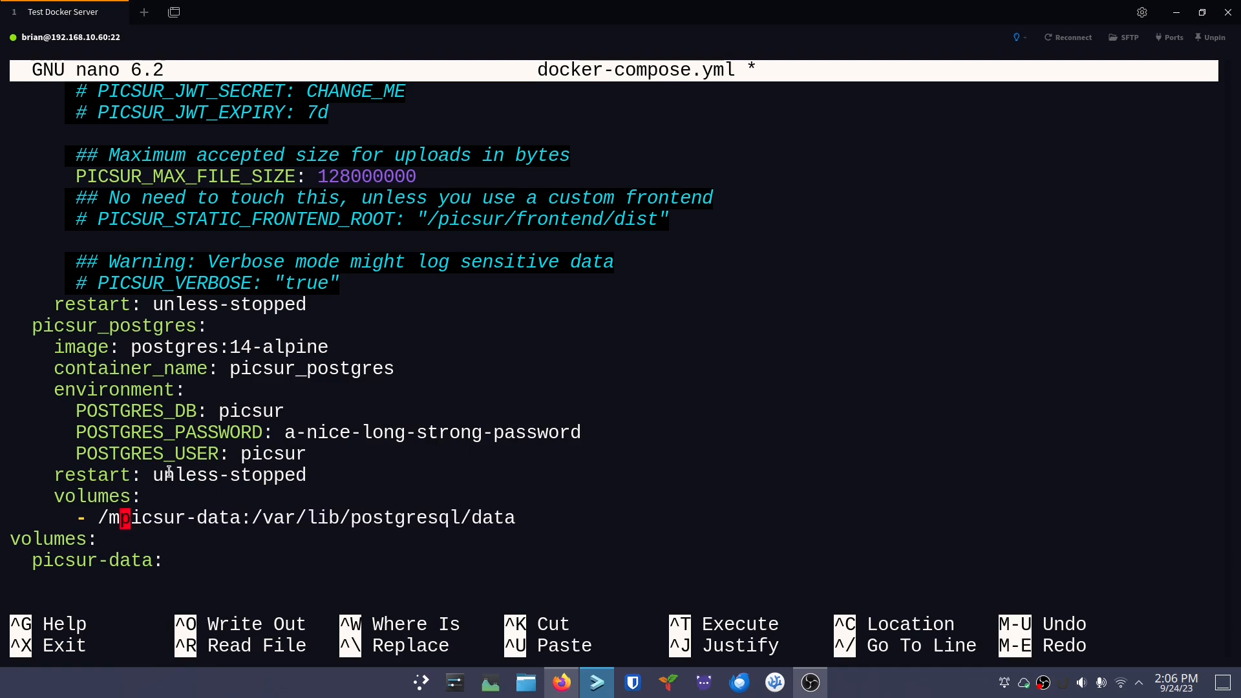
key(BackSpace)
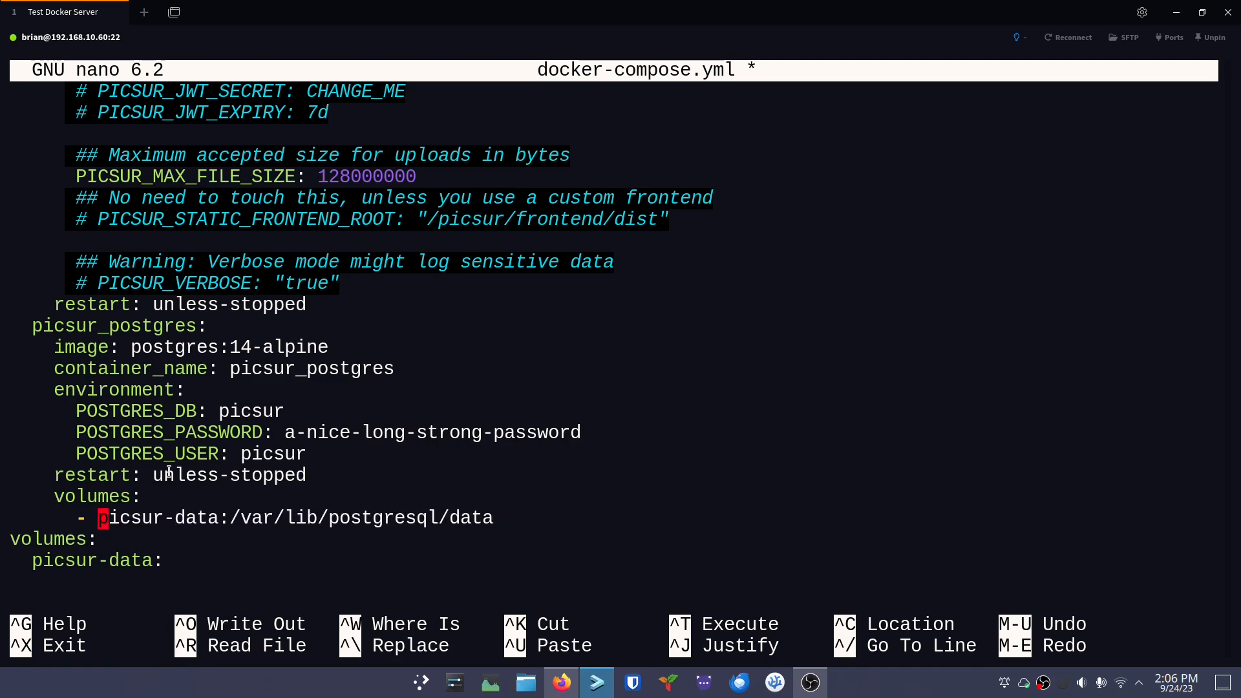
text(./)
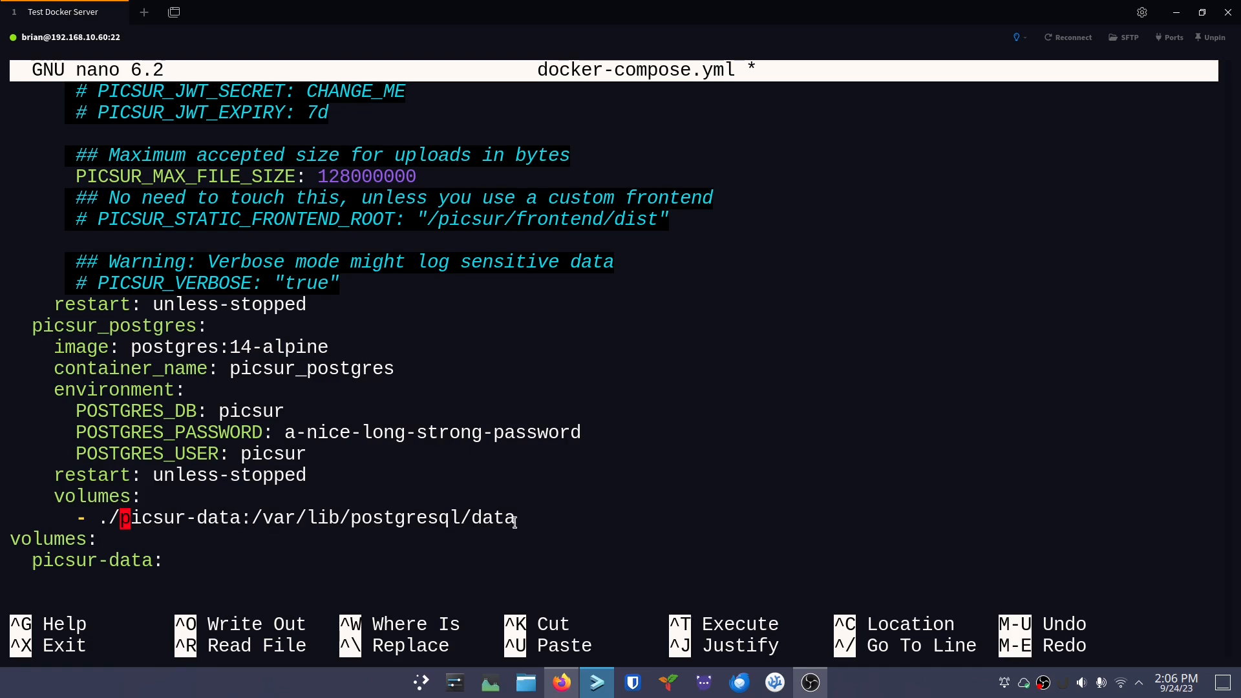
Review the file, save docker-compose.yml and exit nano to the shell
key(Up)
key(Up)
key(Up)
key(Up)
key(Up)
key(Up)
key(Up)
key(Up)
key(Up)
key(Up)
key(Up)
key(Up)
key(Up)
key(Up)
key(Up)
key(Up)
key(Up)
key(Up)
key(Up)
key(Up)
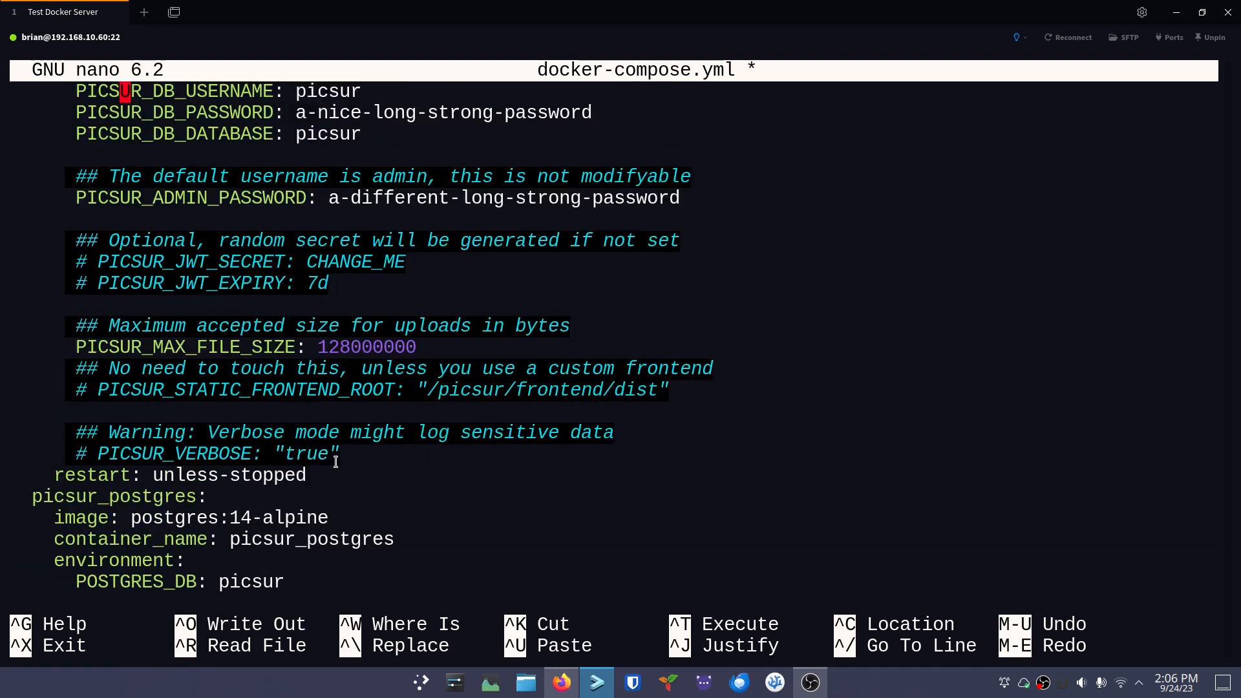
key(Up)
key(Up)
key(Up)
key(Up)
key(Up)
key(Up)
key(Up)
key(Up)
key(Up)
key(Up)
key(Up)
key(Up)
key(Up)
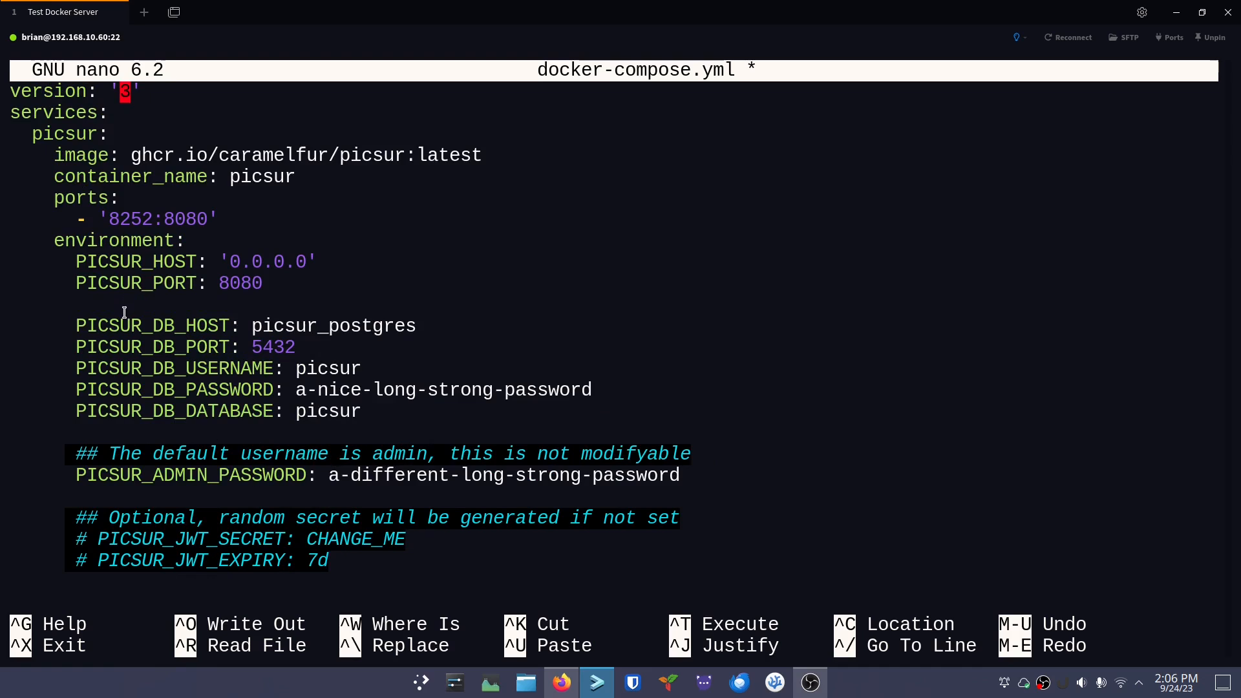
key(Down)
key(Down)
key(Down)
key(Down)
key(Down)
key(Down)
key(Down)
key(Down)
key(Down)
key(Down)
key(Down)
key(Down)
key(Down)
key(Down)
key(Down)
key(Down)
key(Down)
key(Down)
key(Down)
key(Down)
key(Down)
key(Down)
key(Down)
key(Down)
key(Down)
key(Down)
key(Down)
key(Down)
key(Down)
key(Down)
key(Down)
key(Down)
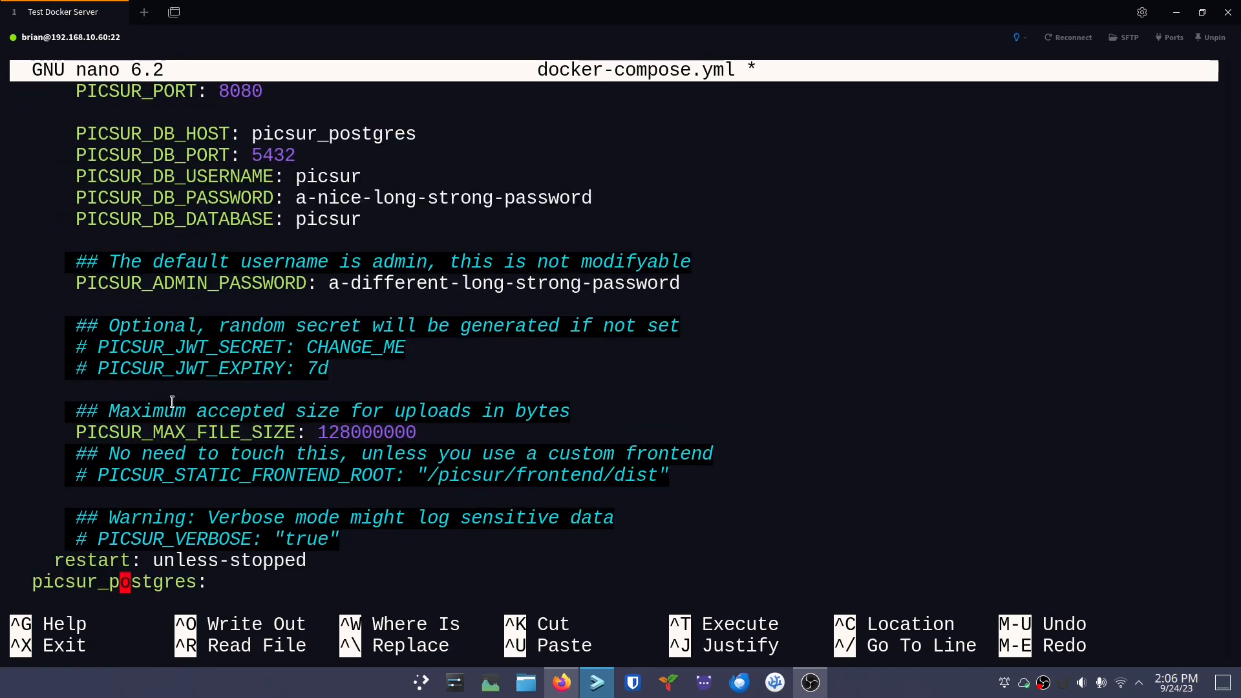
key(Down)
key(Down)
key(Down)
key(Down)
key(Down)
key(Down)
key(Down)
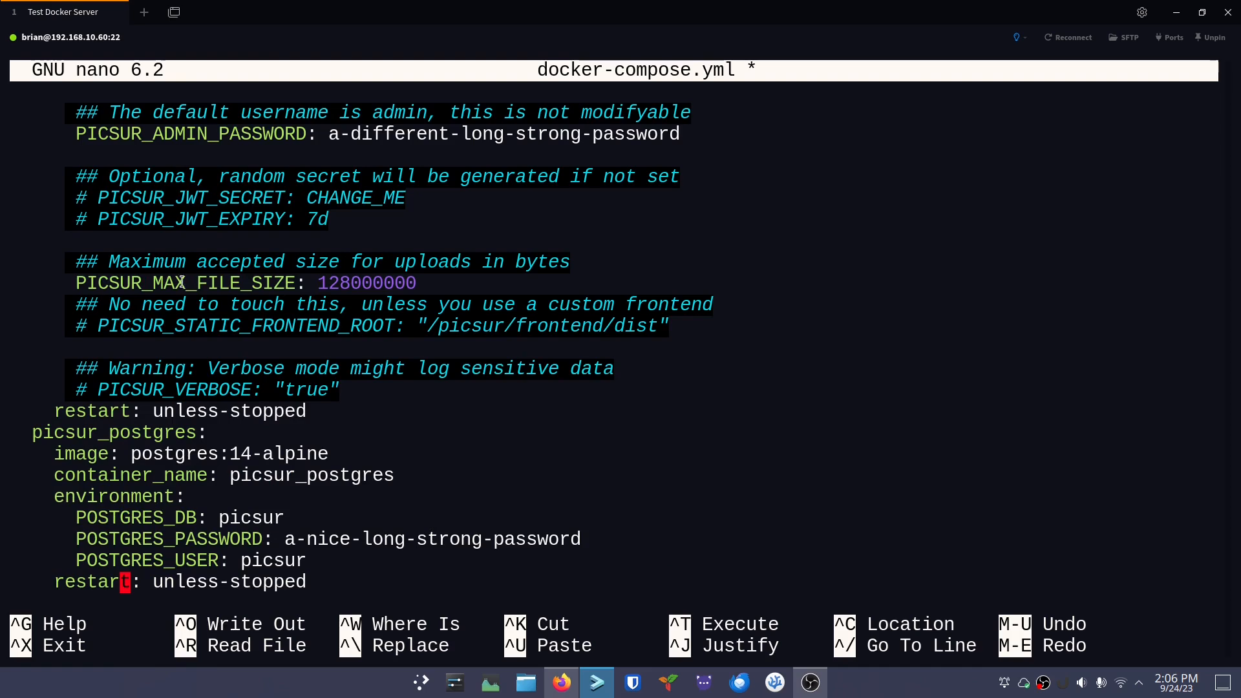
key(Down)
key(Down)
key(Down)
key(Down)
key(Down)
key(Down)
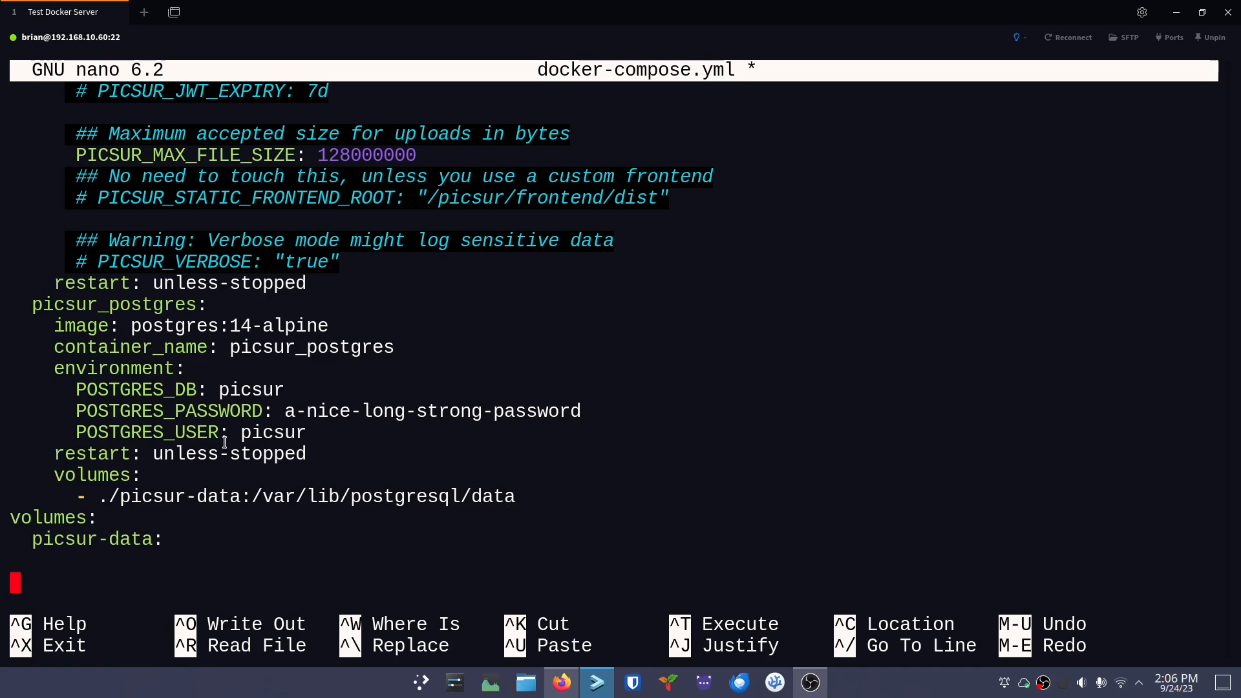
scroll(229, 440, up, 15)
scroll(202, 396, down, 15)
key(Up)
key(ctrl+o)
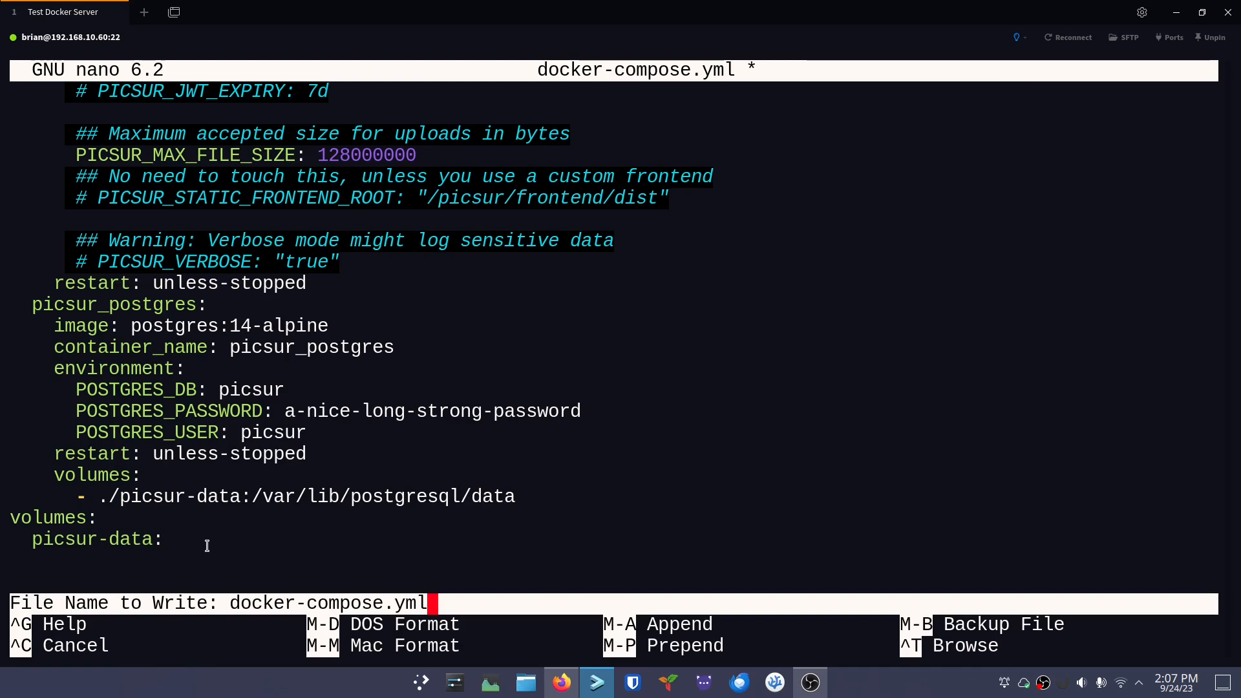
key(Return)
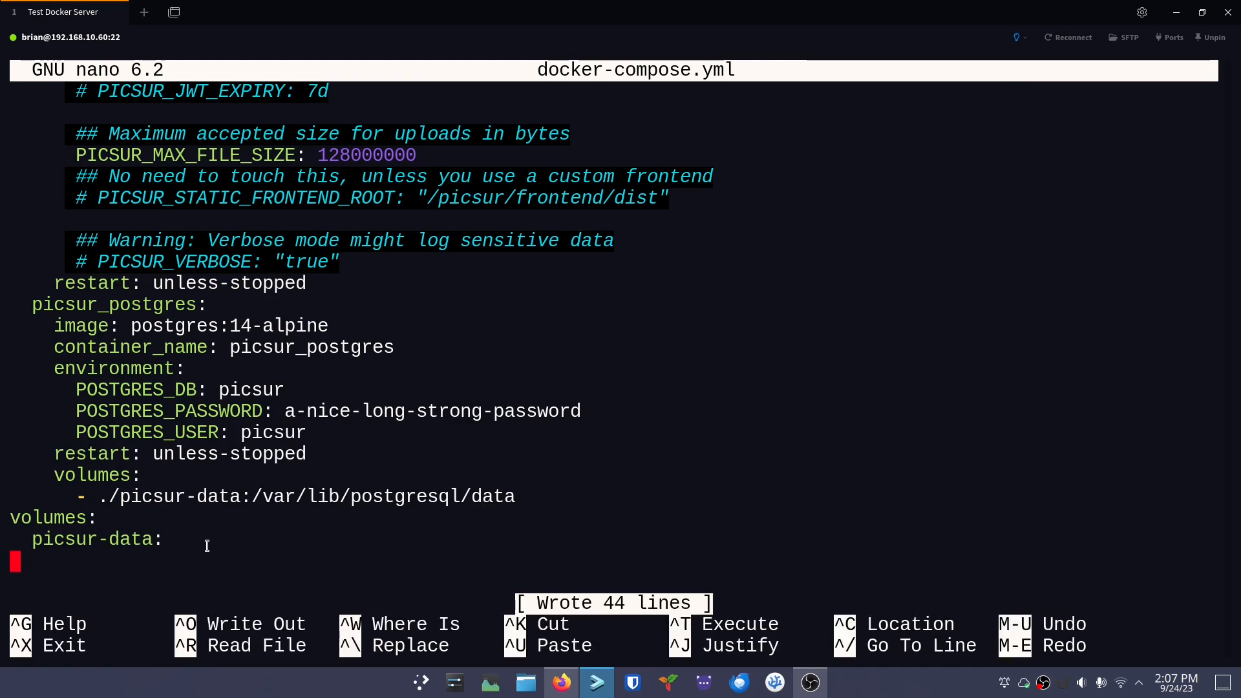
key(ctrl+x)
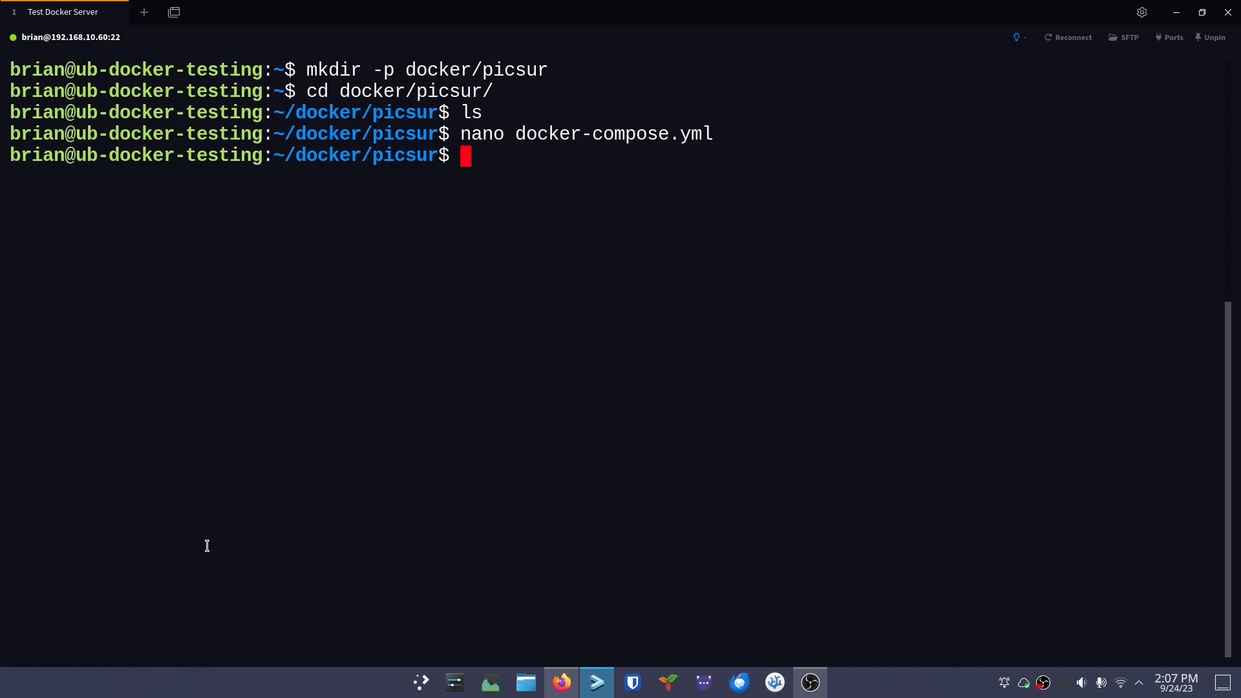
Run 'docker compose up -d && docker compose logs -f' to start Picsur and follow its logs
text(docker-c)
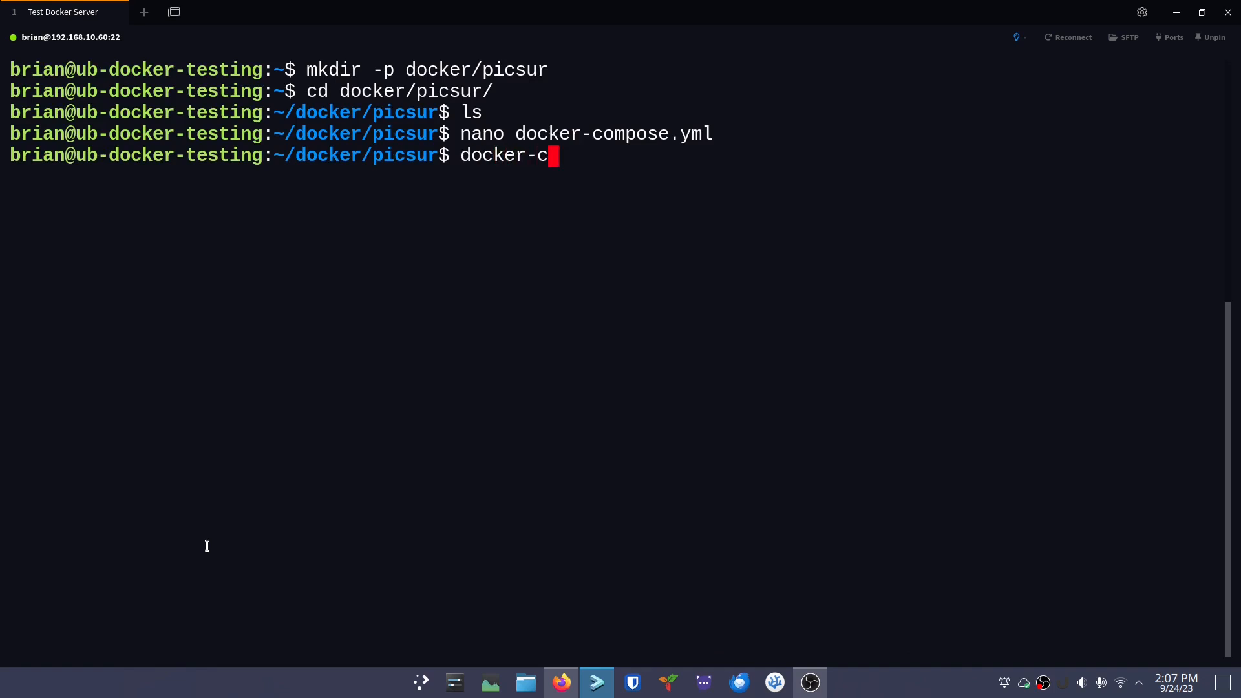
key(BackSpace)
key(BackSpace)
text(compos)
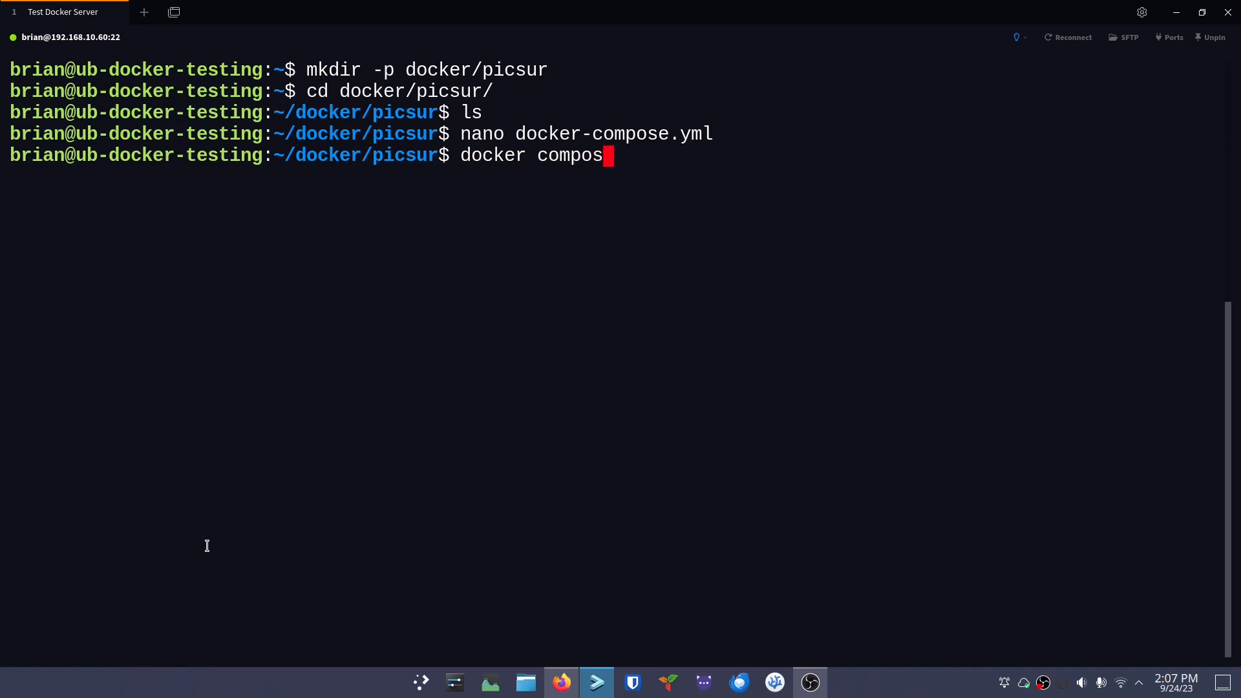
text(e up -d)
key(Left)
key(Left)
key(Left)
key(Left)
key(Left)
key(Left)
key(Left)
key(Left)
key(Left)
key(Left)
key(Left)
key(Left)
key(Left)
key(BackSpace)
text(-)
key(BackSpace)
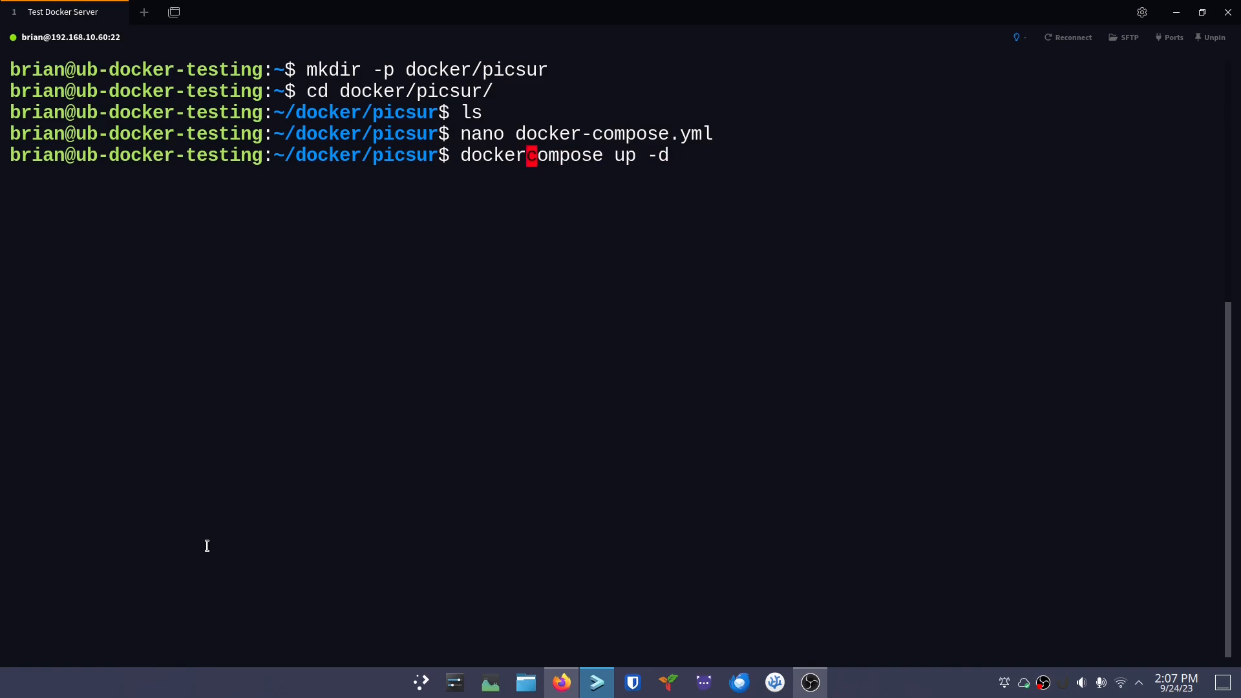
key(Right)
key(Right)
key(Right)
key(Right)
key(Right)
key(Right)
key(Right)
key(Right)
key(Right)
key(Right)
key(Right)
key(Right)
key(Right)
key(Right)
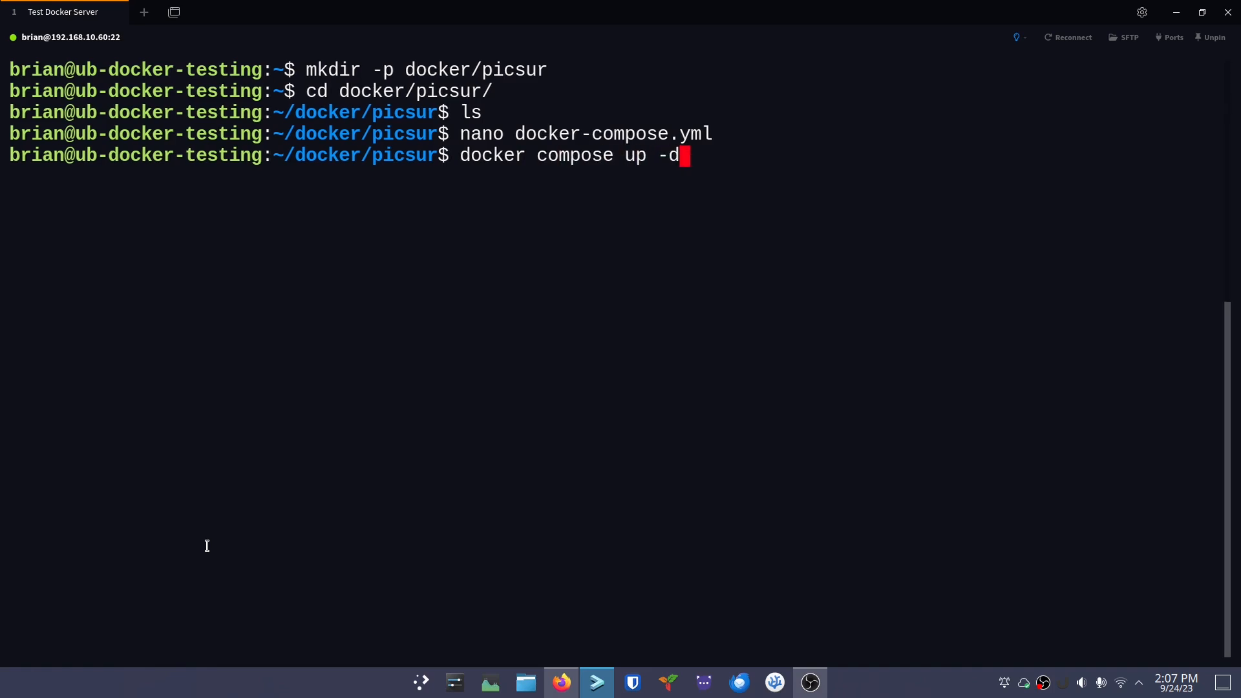
text(&& docker compose logs -f)
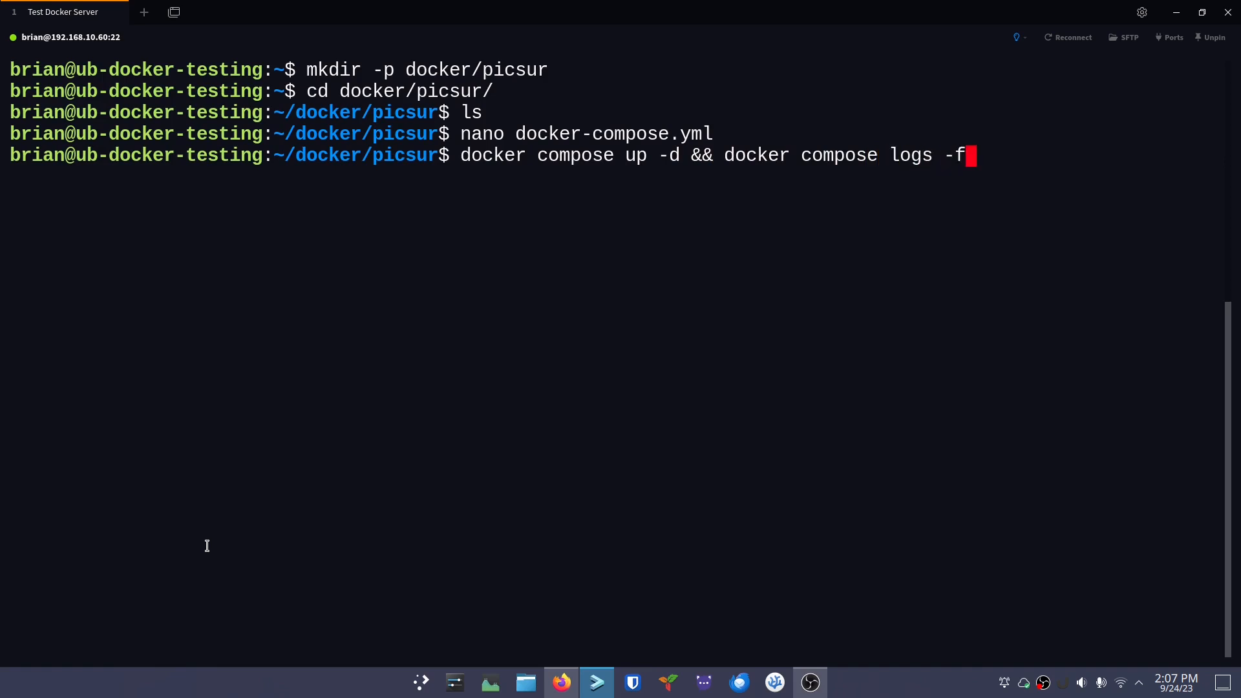
drag(462, 155, 682, 155)
click(681, 155)
click(727, 155)
drag(727, 155, 987, 149)
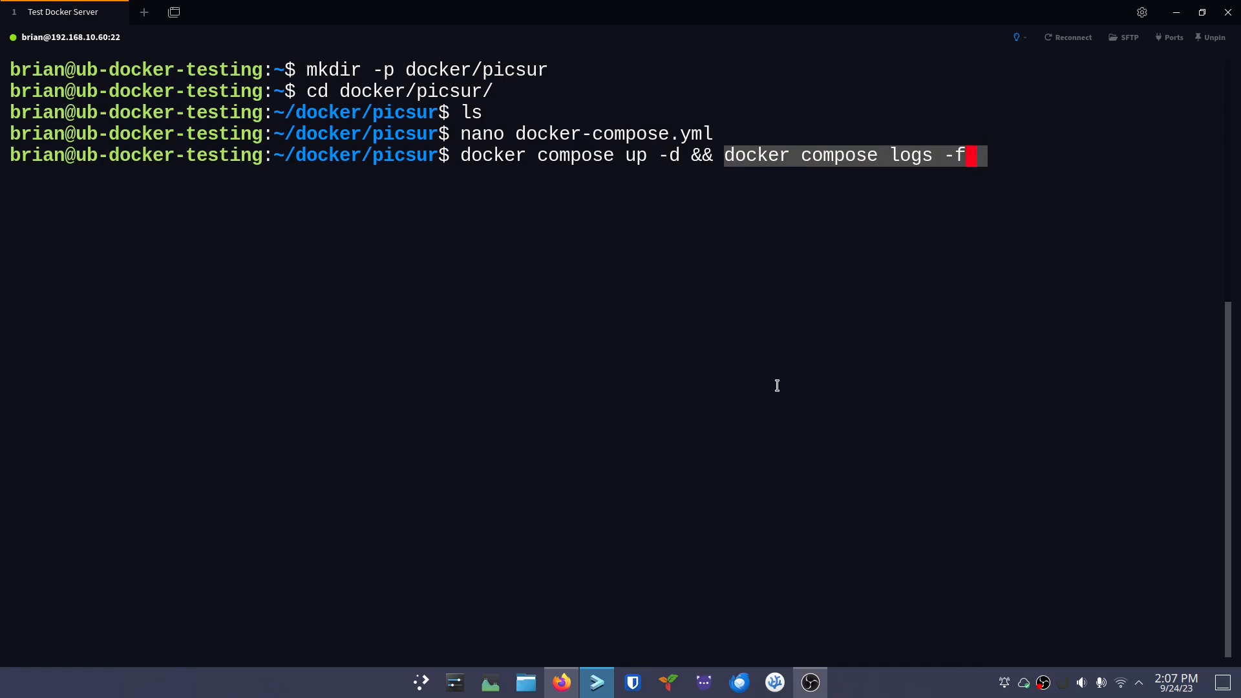
key(Return)
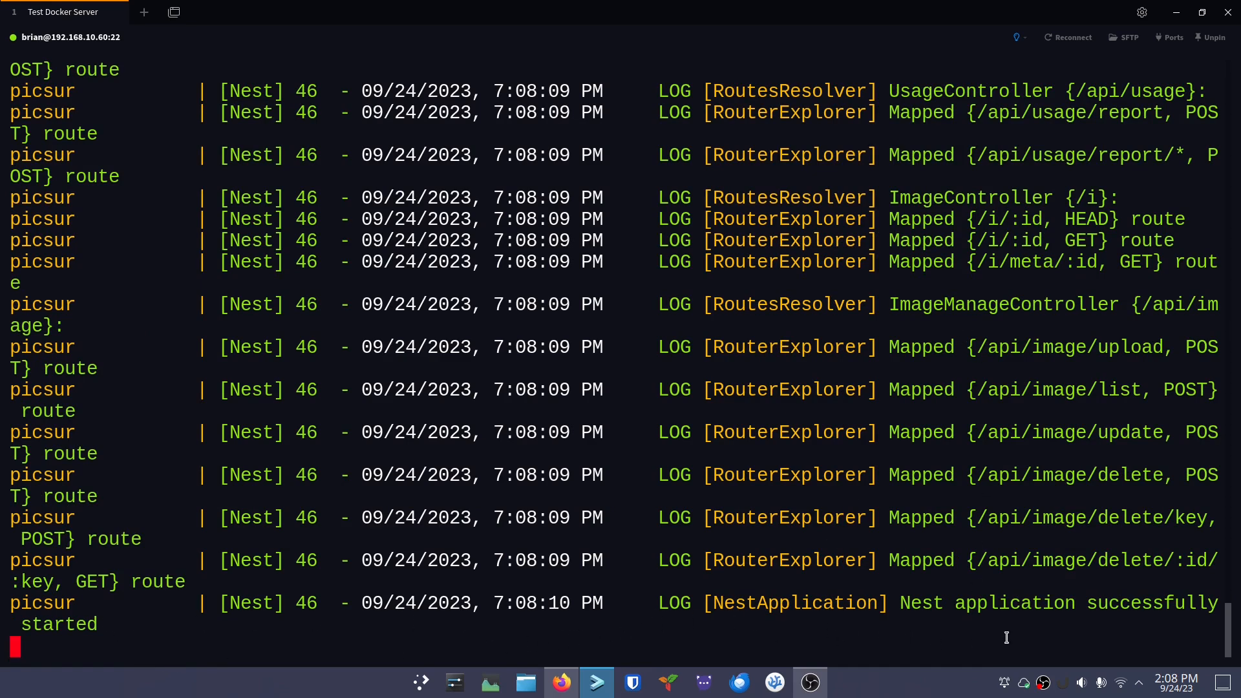
Confirm 'Nest application successfully started', stop the logs, clear the terminal and switch to Firefox
drag(899, 603, 95, 626)
click(233, 582)
key(ctrl+c)
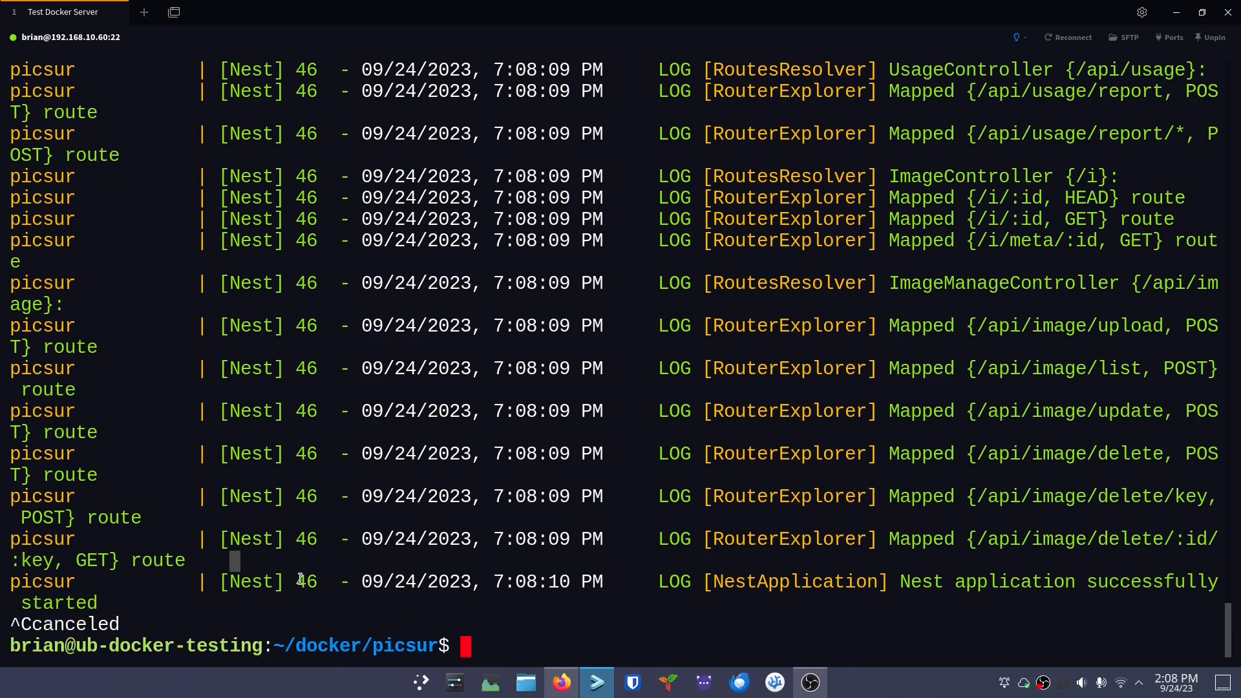
text(clear)
key(Return)
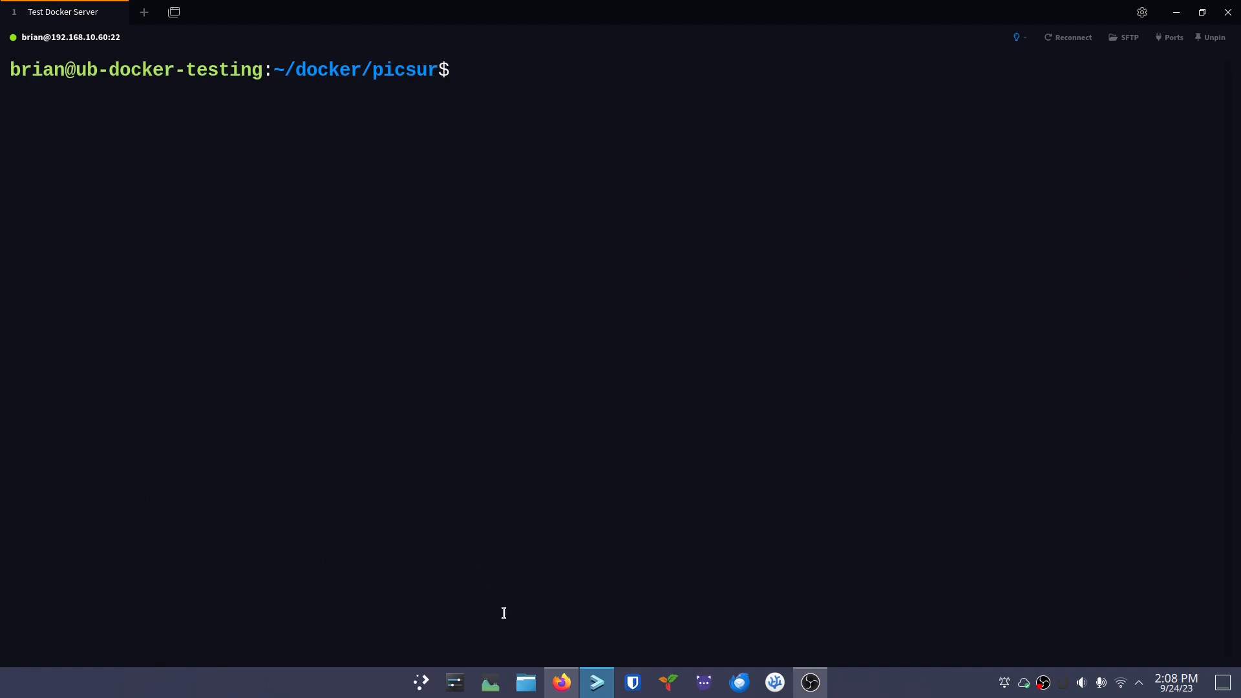
click(564, 682)
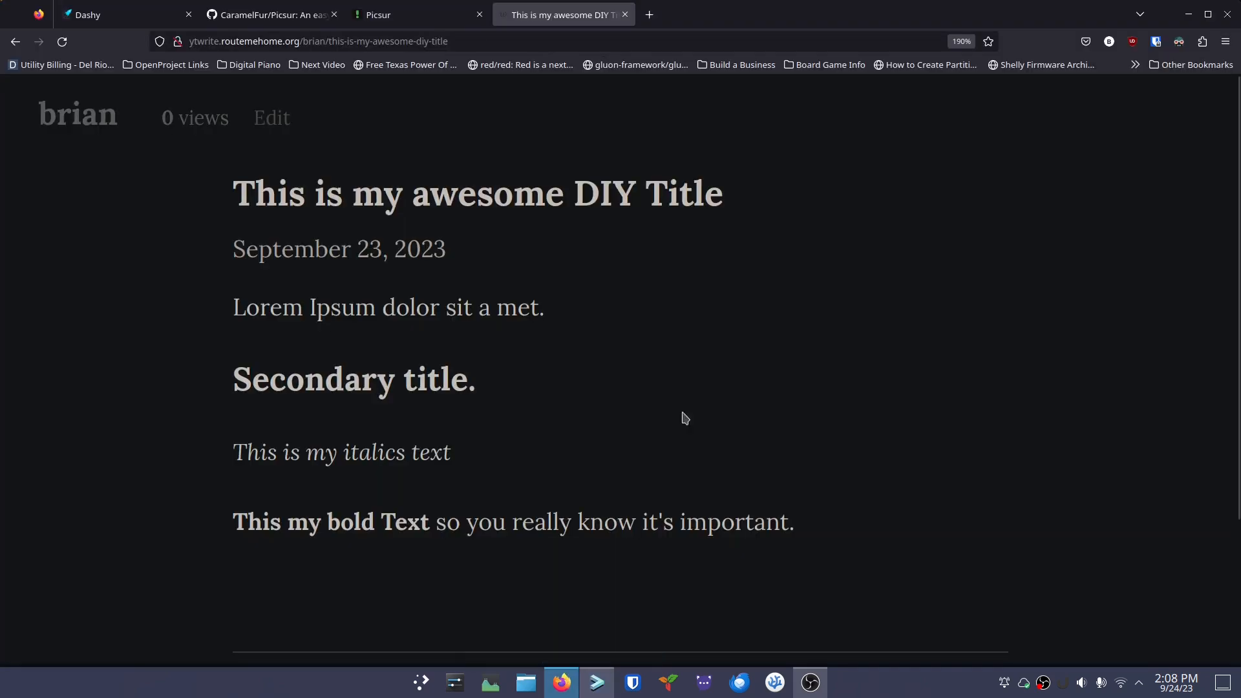
Load Picsur at 192.168.10.60:8252 in a new browser tab
click(650, 14)
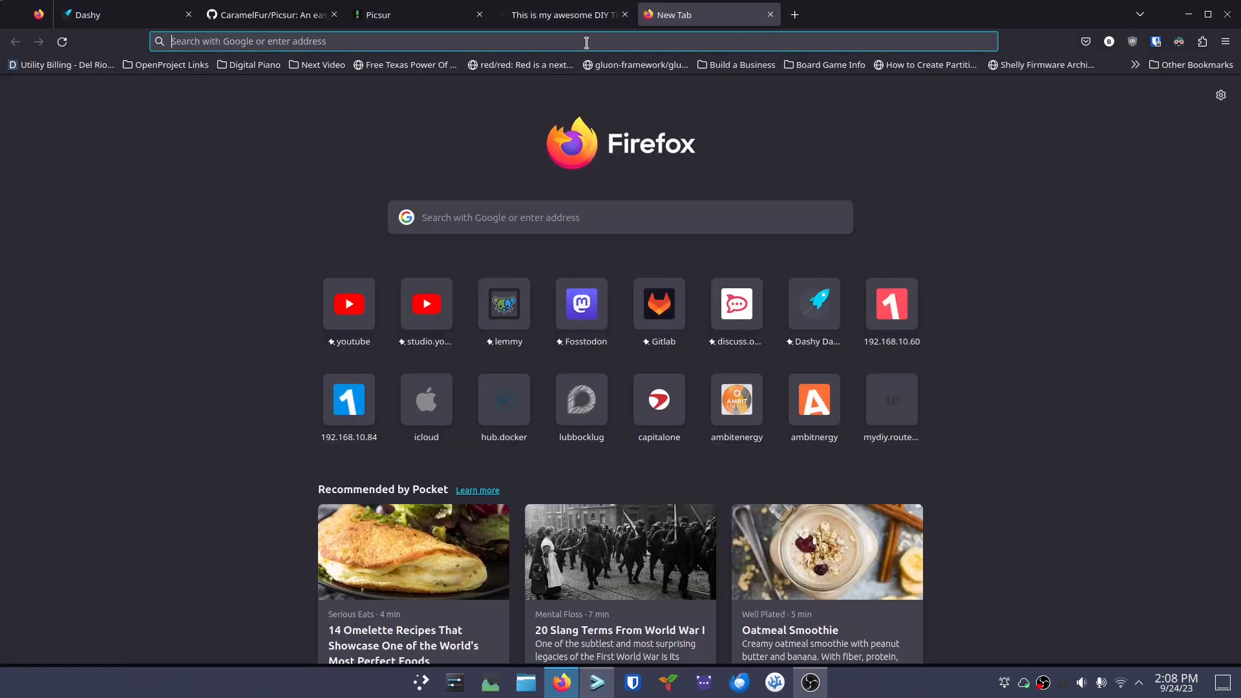
click(585, 41)
text(192)
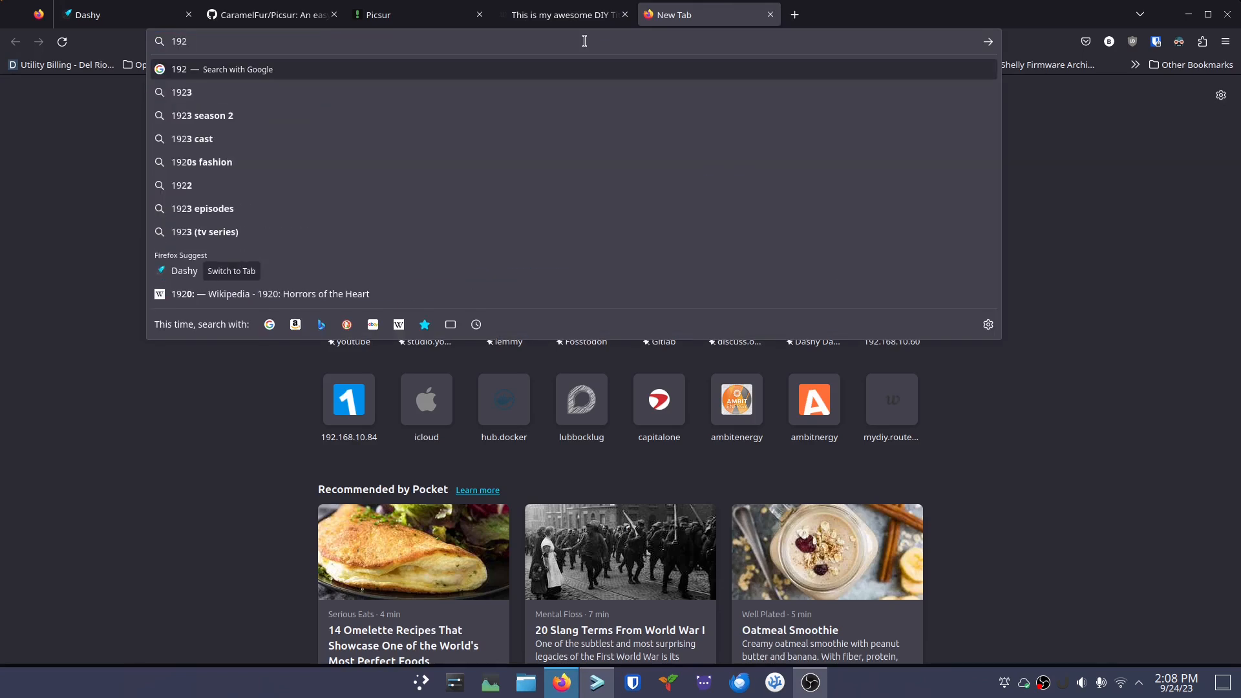
text(.168.10)
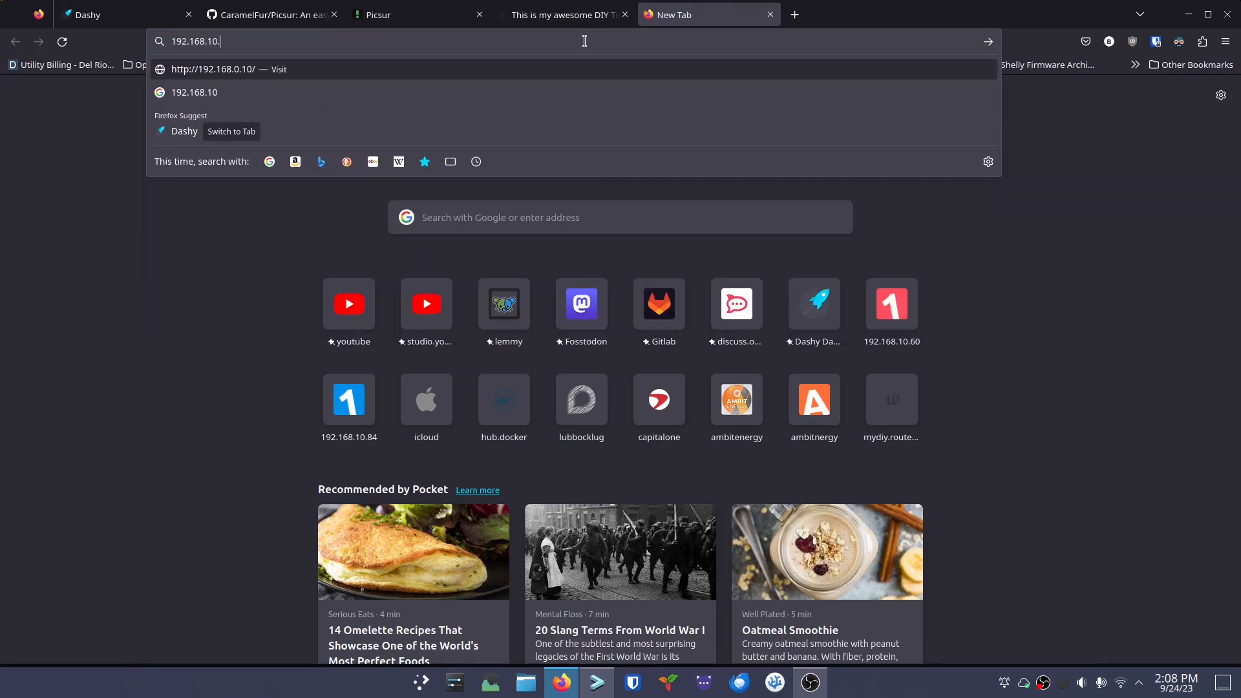
text(.60)
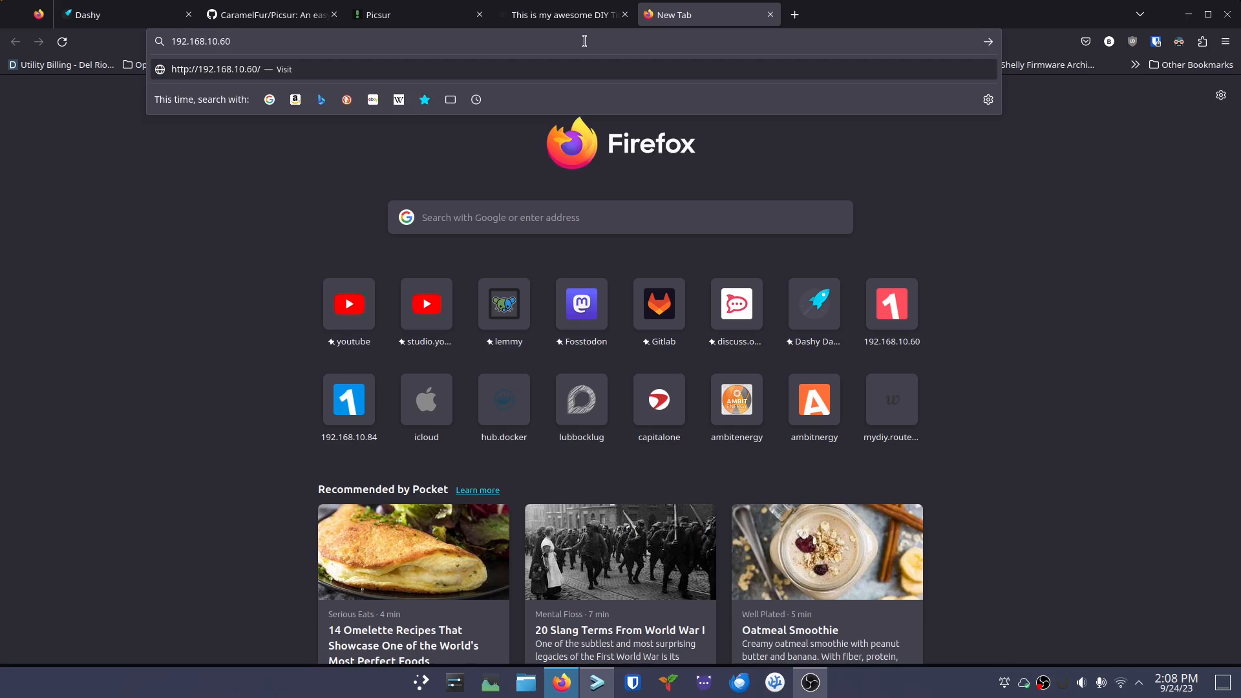
text(:)
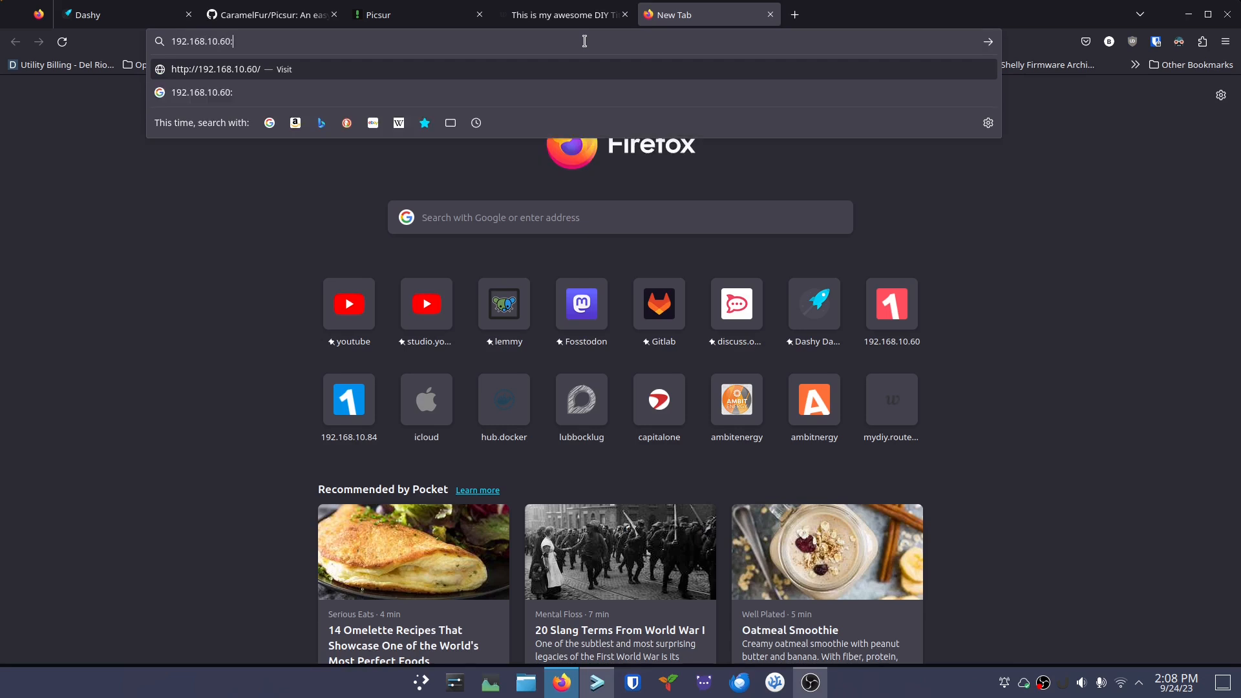
text(8252)
key(Return)
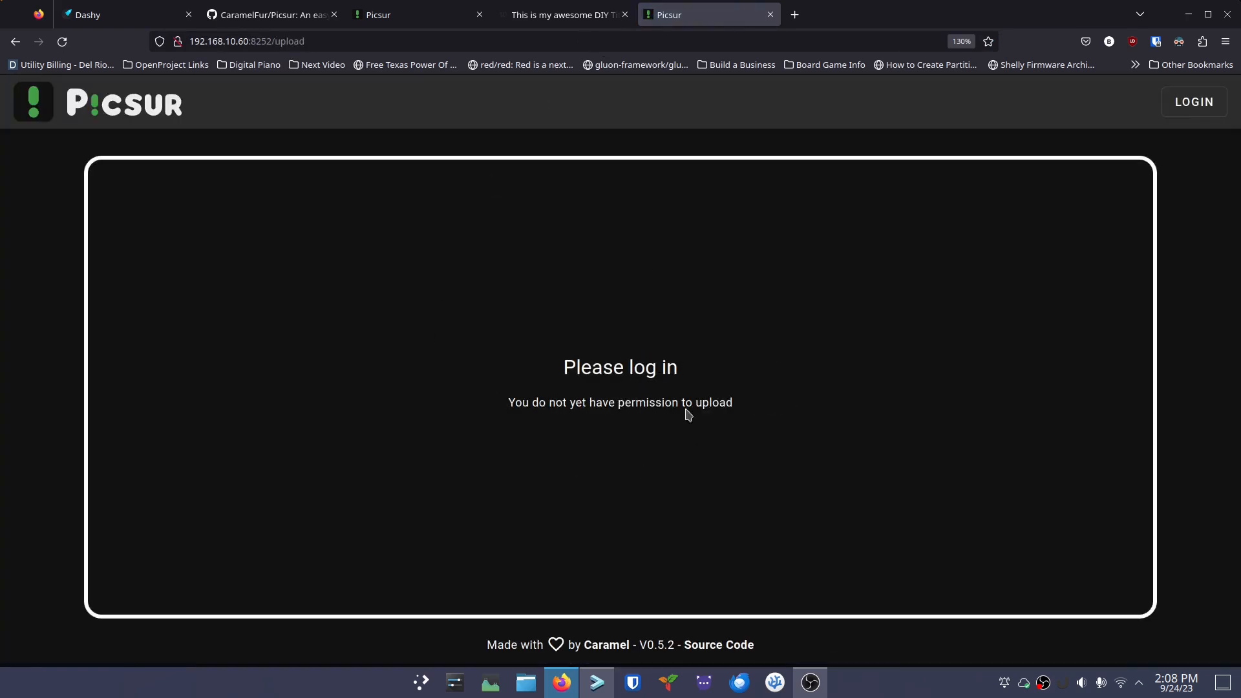
Attempt to log in as admin with a guessed password, which is rejected; decline saving the login
click(611, 373)
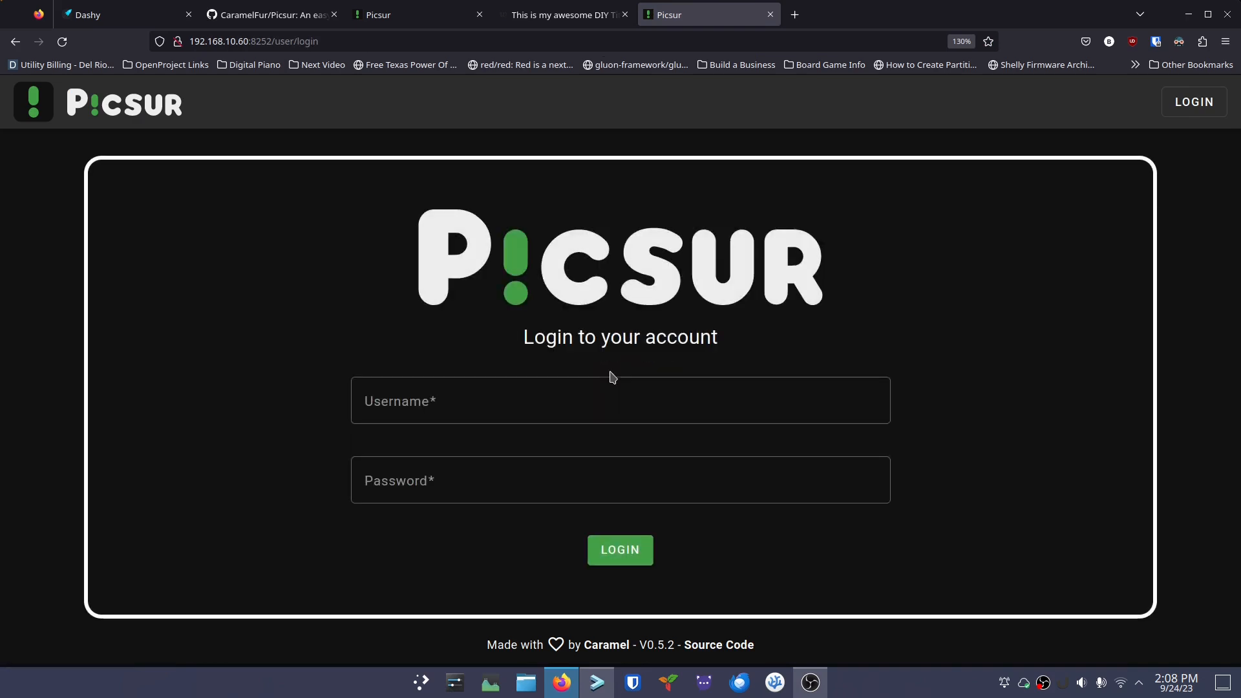
click(517, 393)
text(admin)
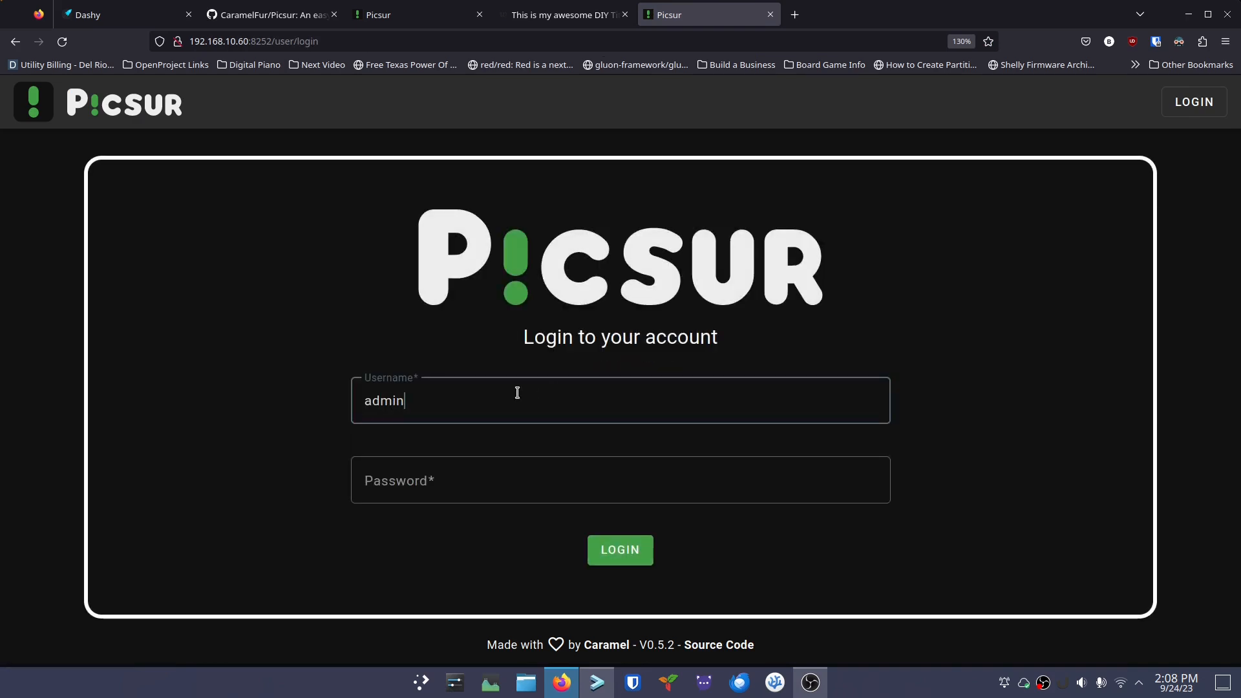
key(Tab)
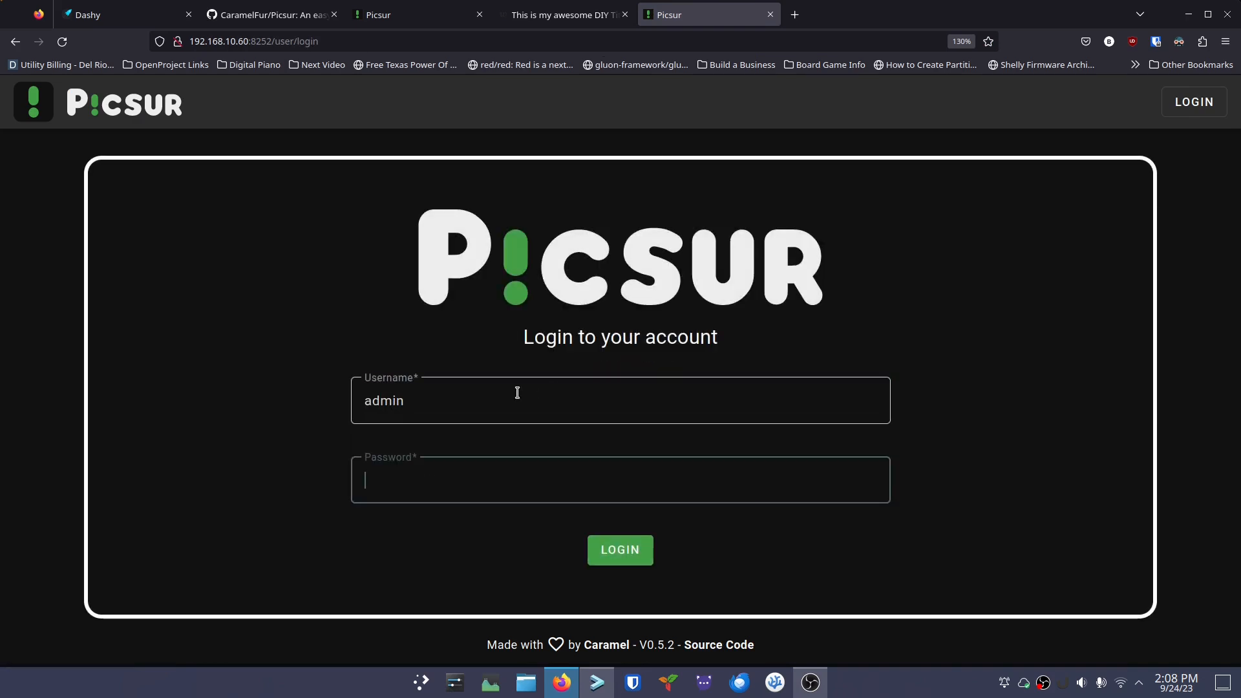
text(a••••)
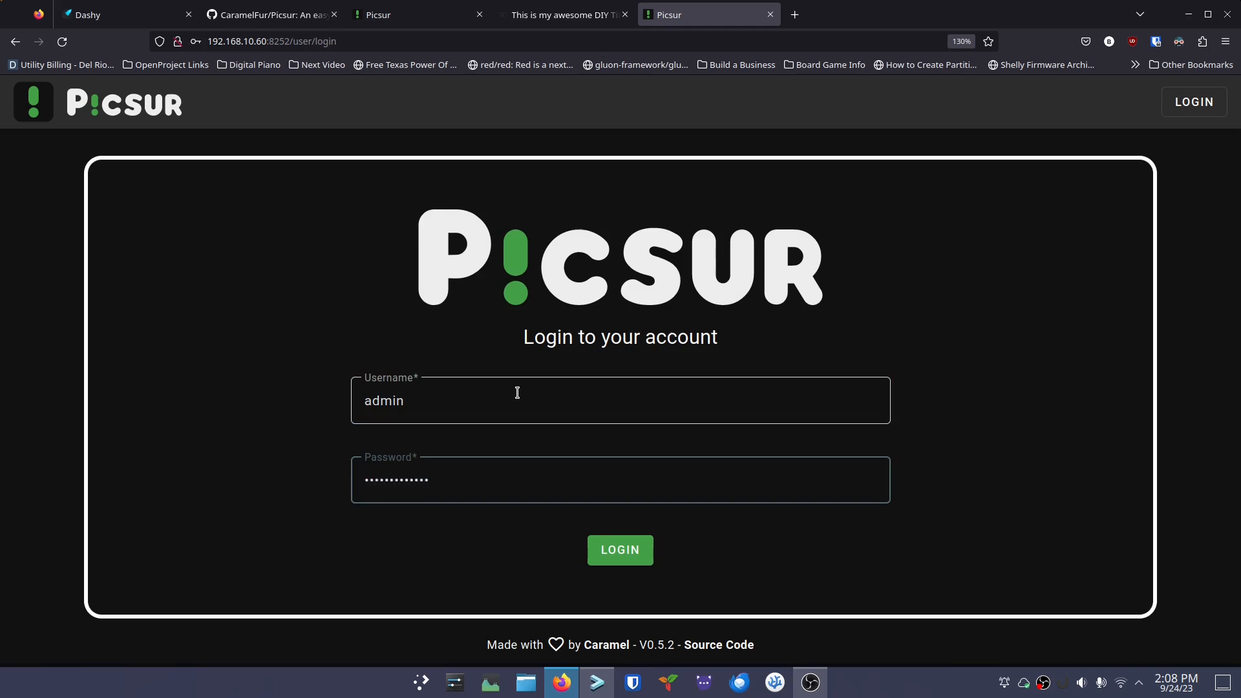
text(•••••••••)
click(611, 553)
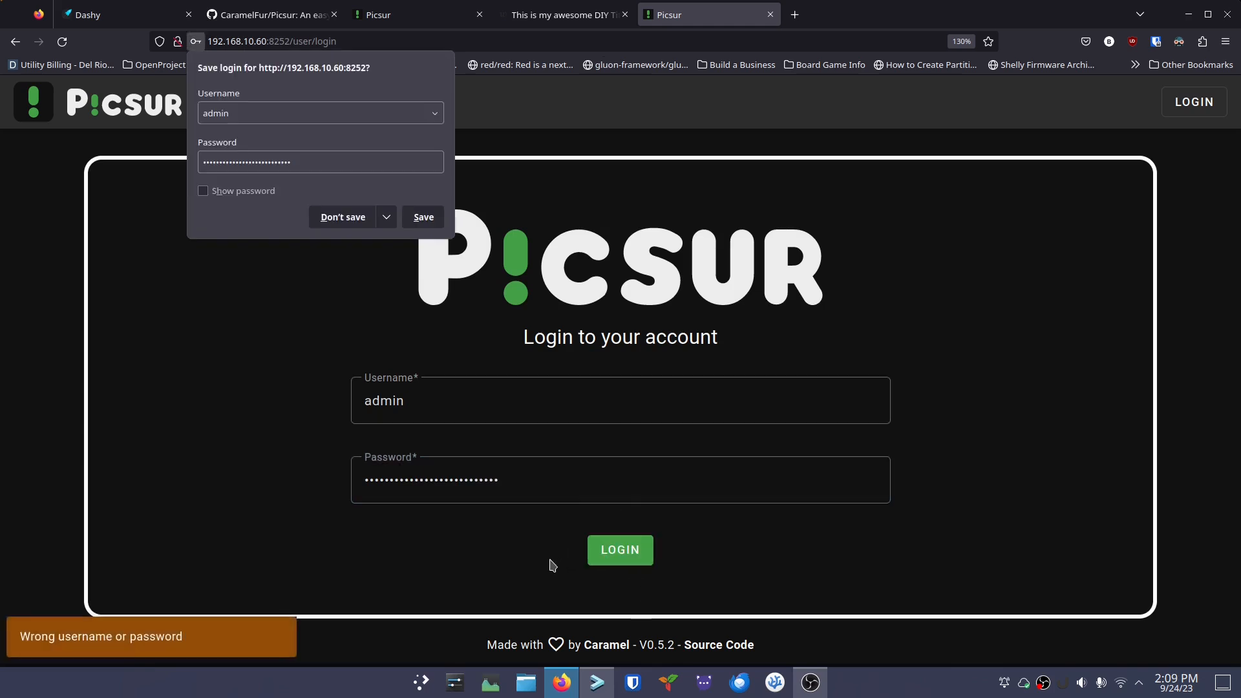
click(340, 223)
click(527, 489)
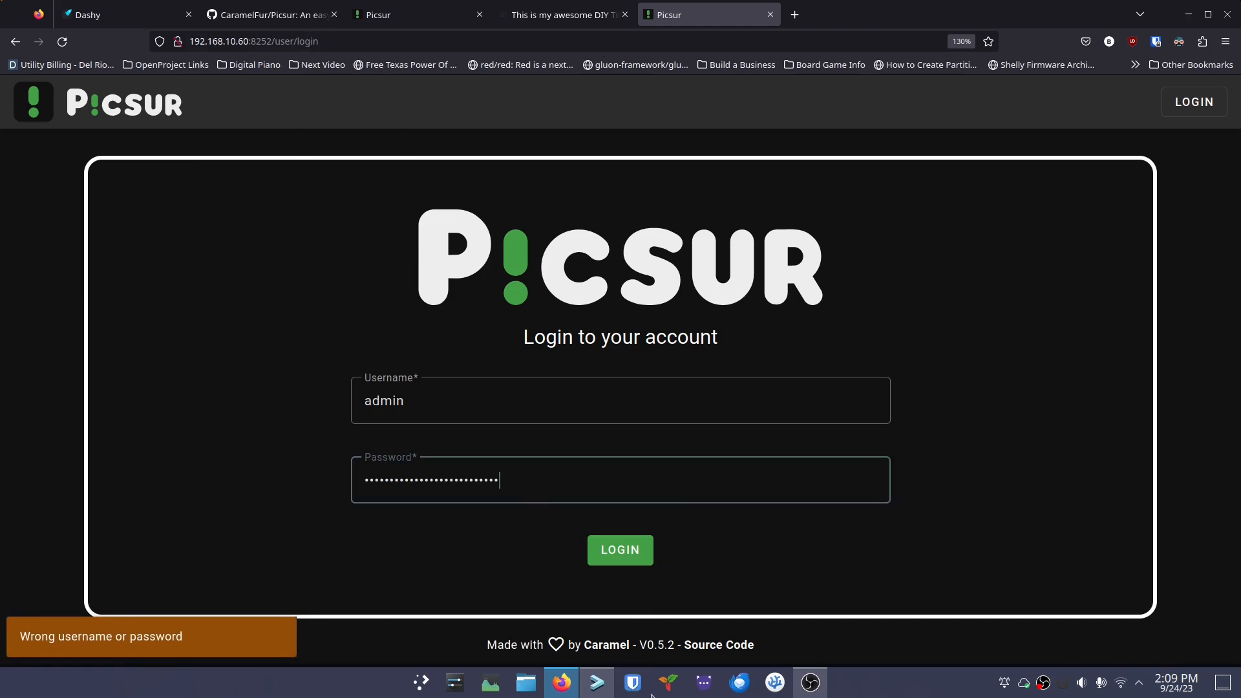
Print docker-compose.yml in Tabby with cat
click(597, 683)
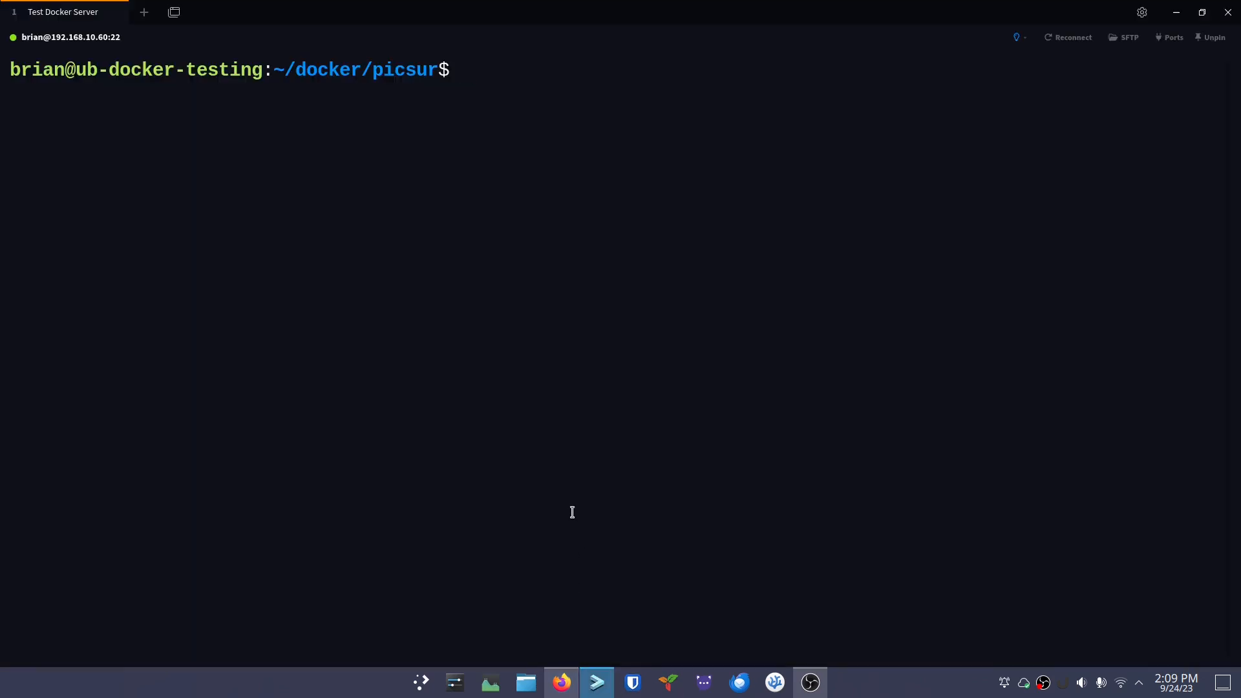
text(cat docke)
key(Tab)
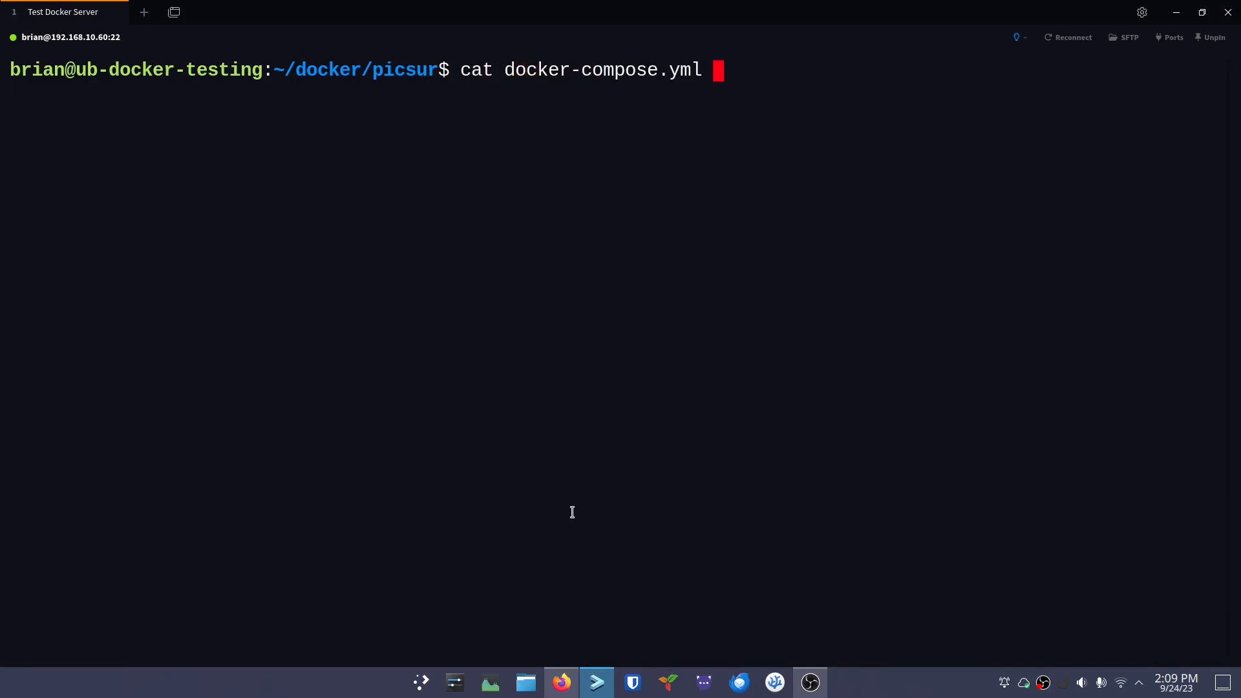
key(Return)
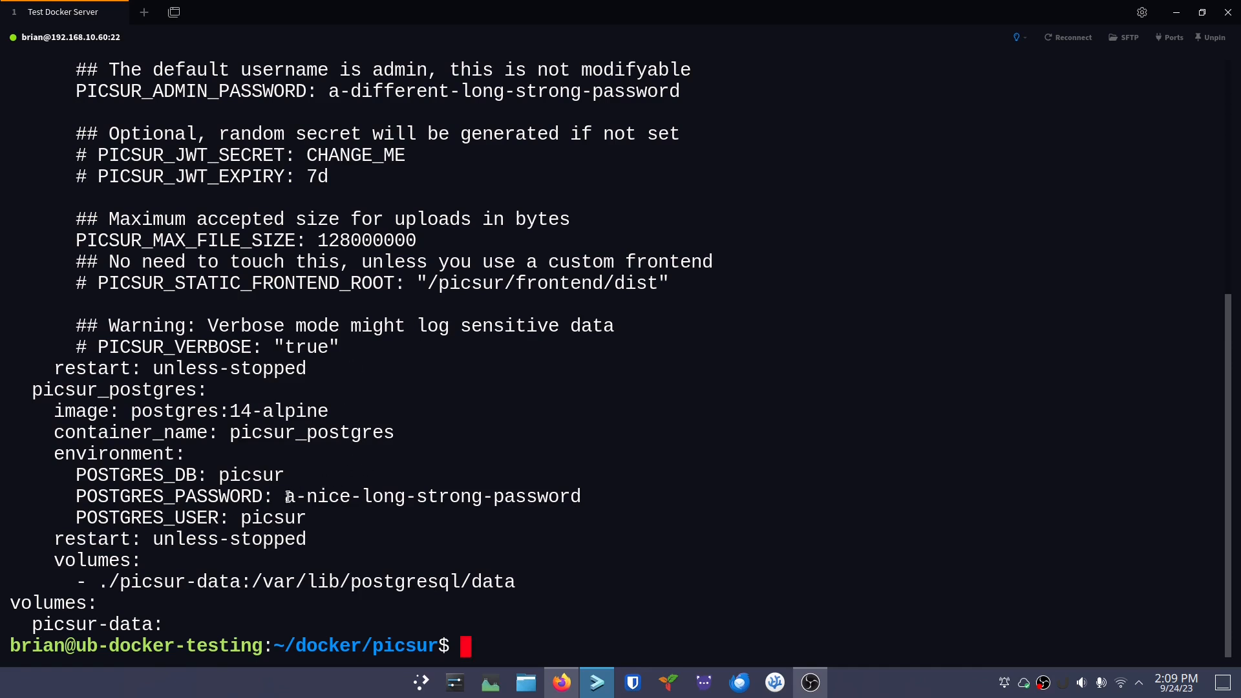
Copy the PICSUR_ADMIN_PASSWORD value from the printed file to the clipboard
drag(290, 497, 585, 497)
click(591, 328)
scroll(456, 435, up, 2)
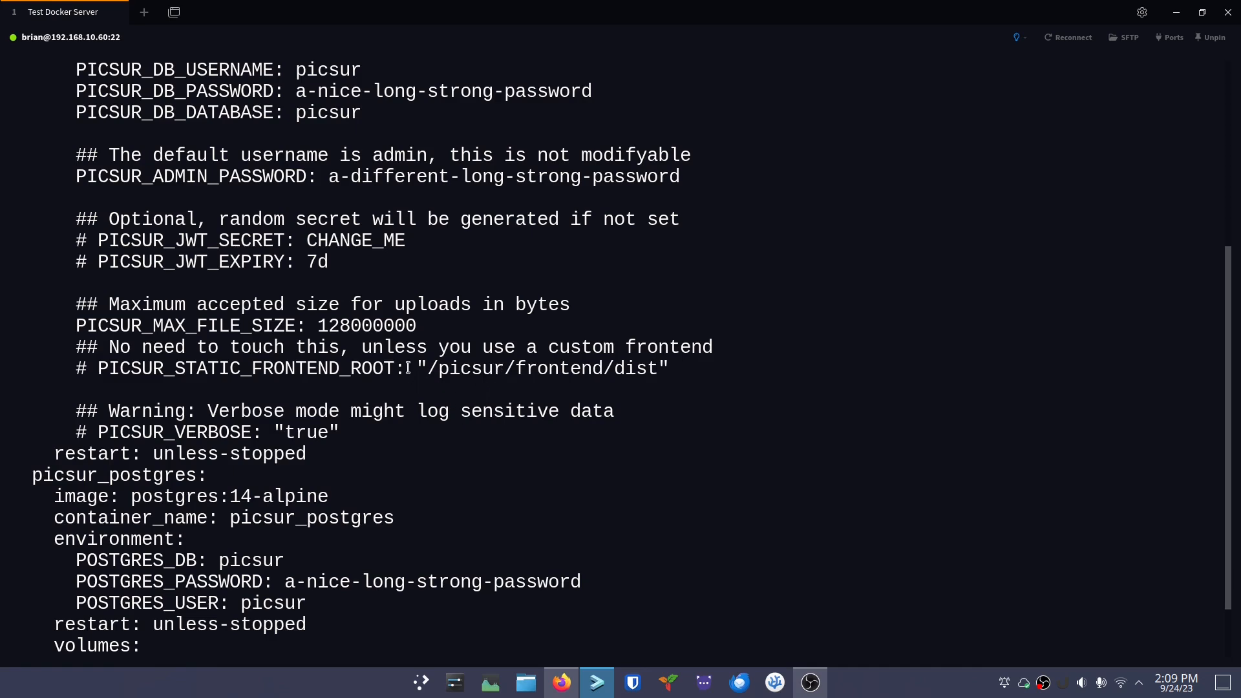
scroll(412, 358, up, 1)
drag(329, 241, 680, 239)
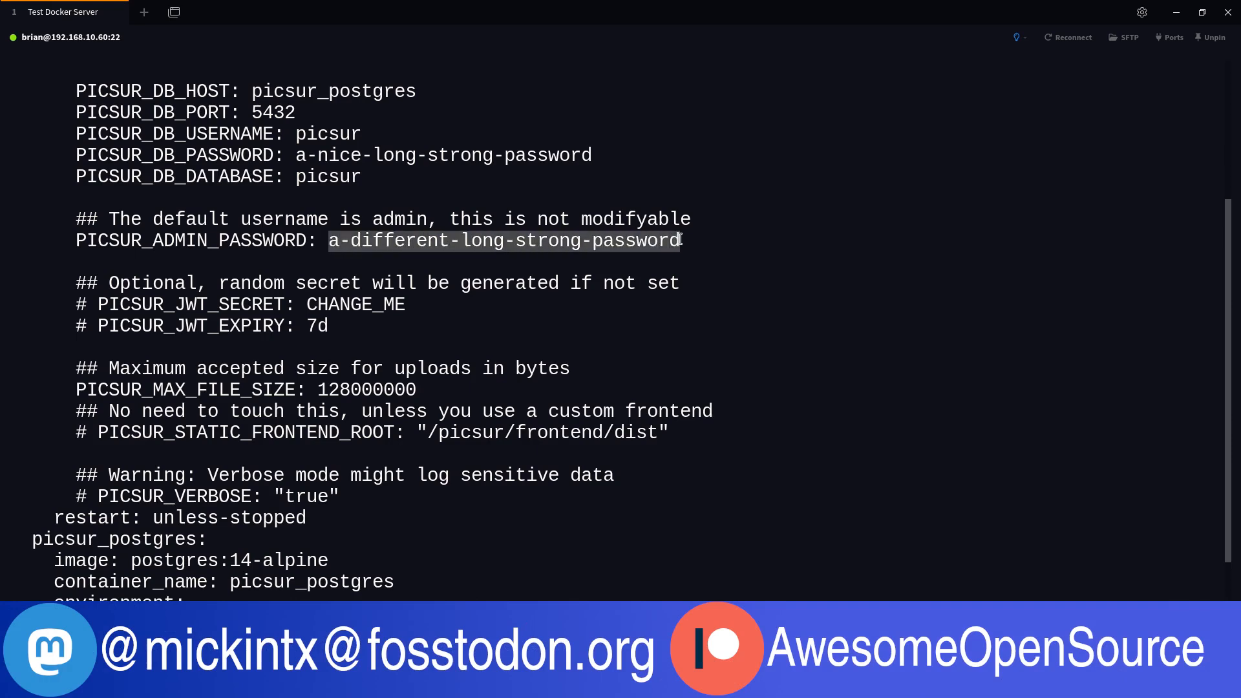
right_click(655, 249)
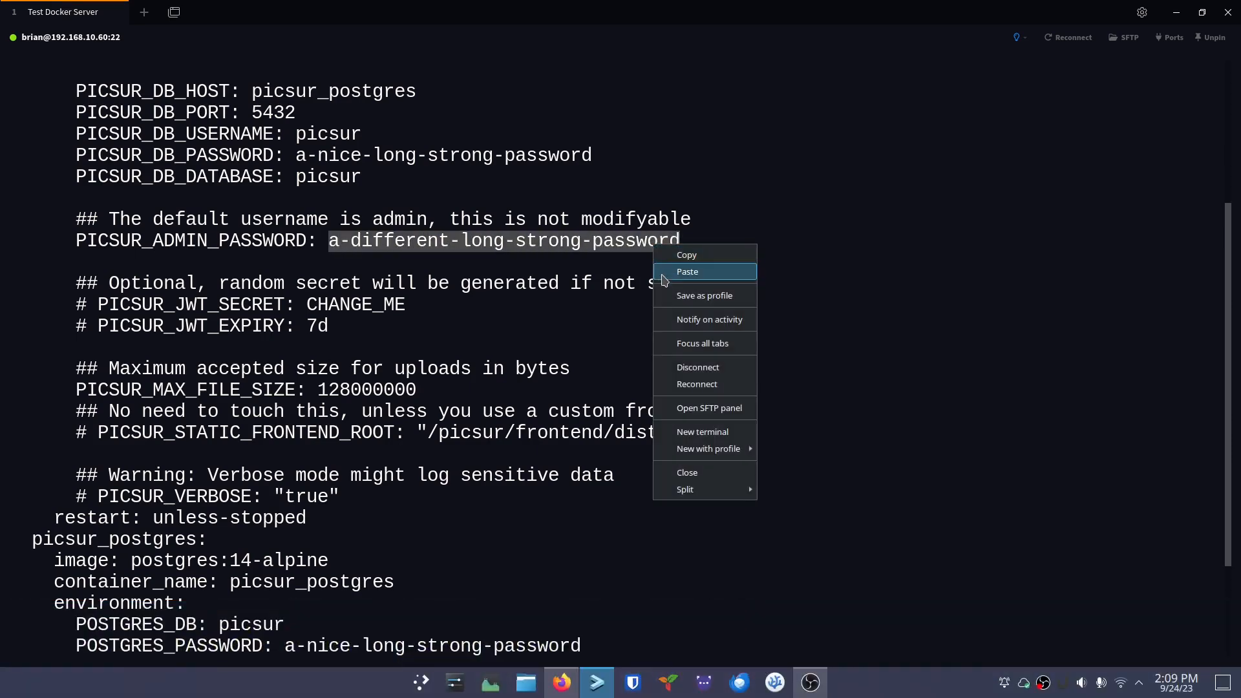
click(666, 255)
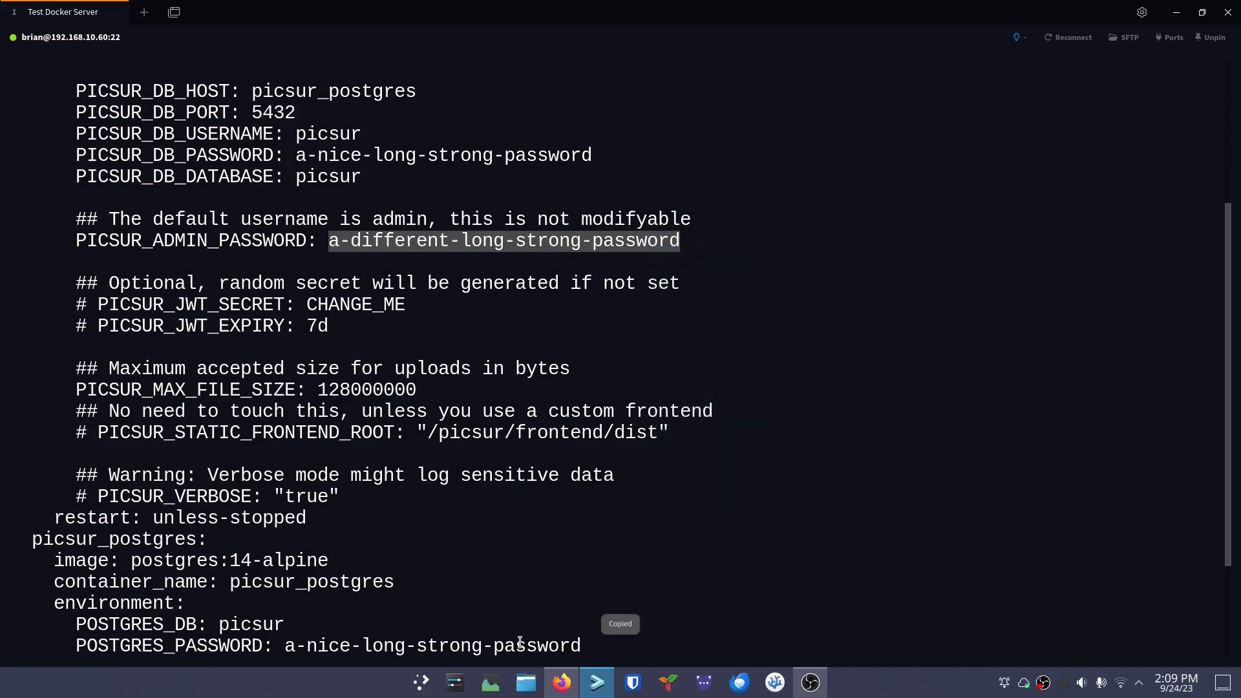
click(561, 684)
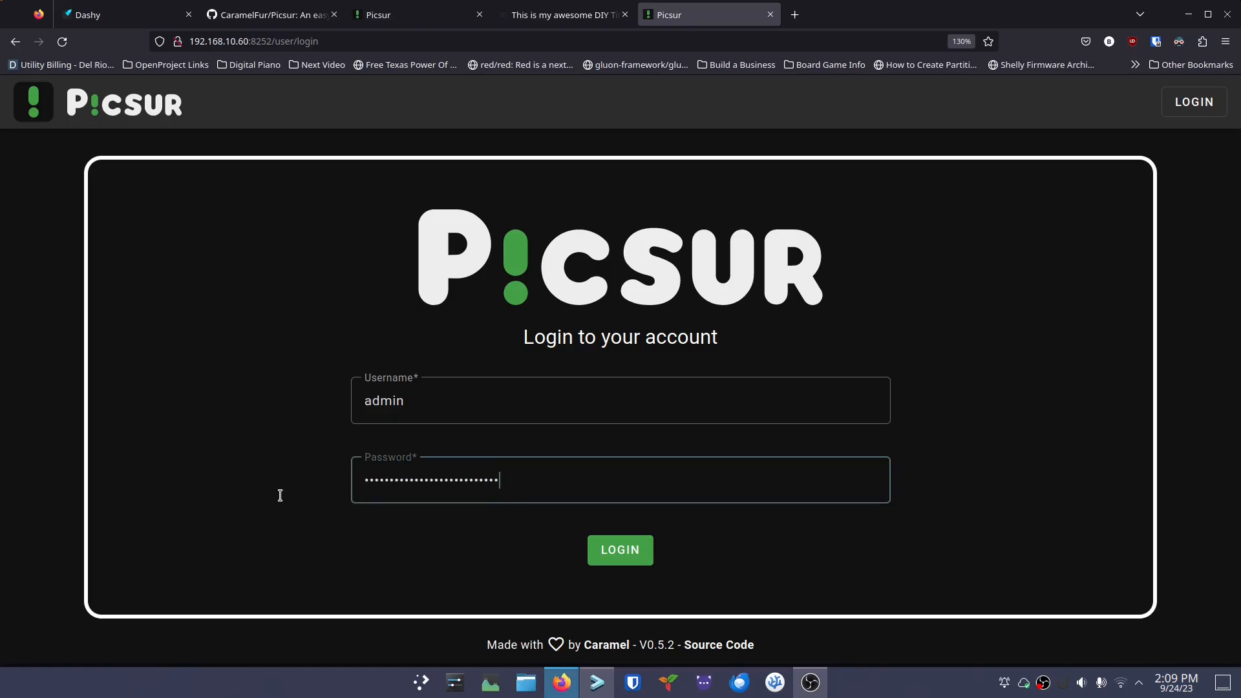
Replace the rejected password with the copied admin password, log in, and close the account menu
key(ctrl+a)
key(ctrl+v)
key(BackSpace)
key(BackSpace)
key(BackSpace)
key(BackSpace)
key(BackSpace)
key(BackSpace)
key(BackSpace)
key(BackSpace)
key(BackSpace)
key(BackSpace)
key(BackSpace)
key(BackSpace)
key(BackSpace)
key(BackSpace)
key(BackSpace)
key(BackSpace)
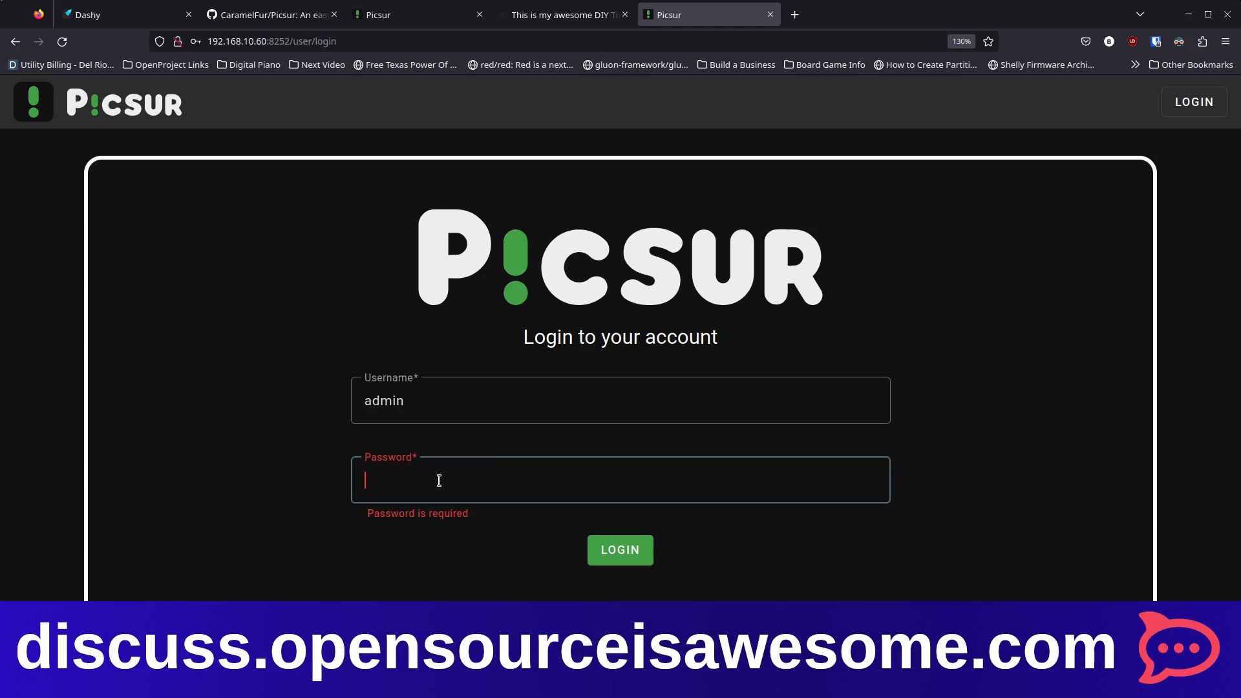
key(ctrl+v)
click(601, 549)
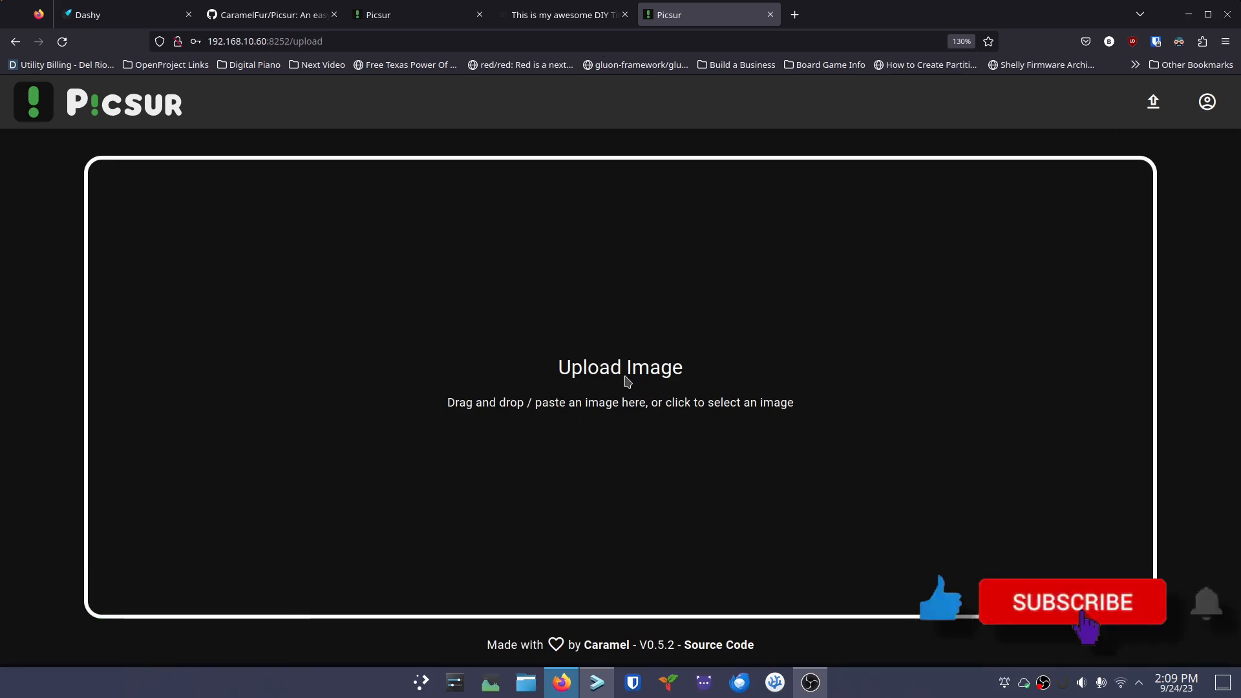
click(1208, 111)
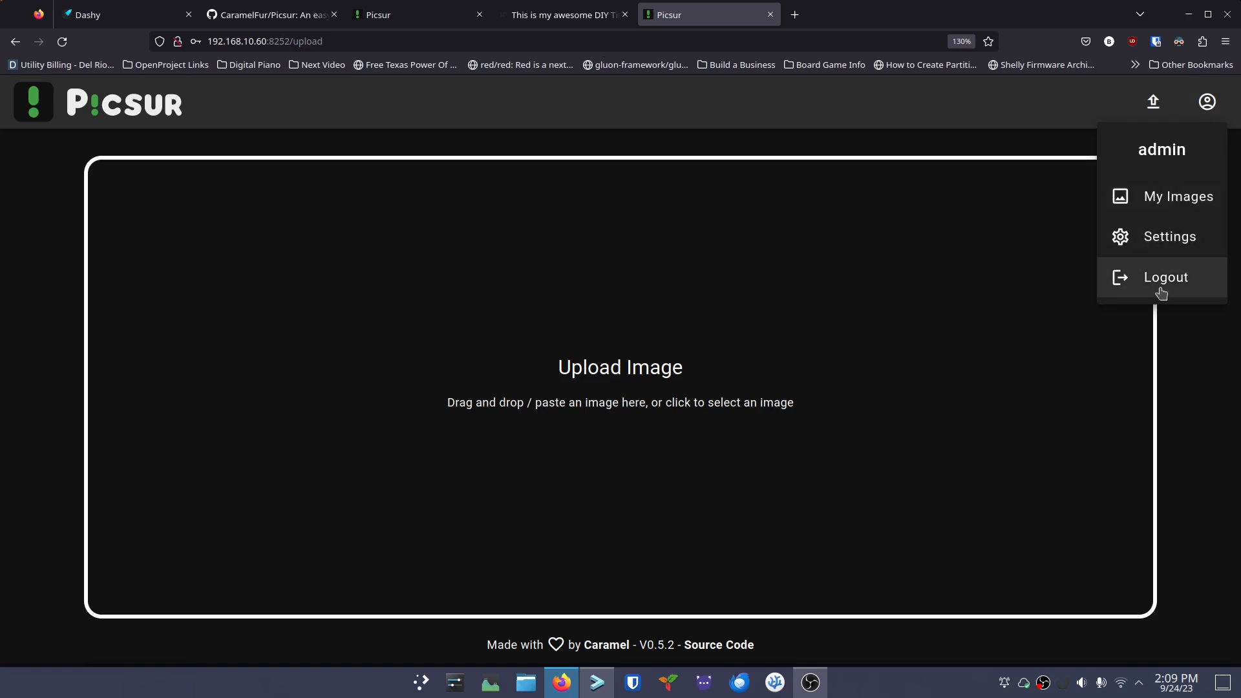
click(145, 113)
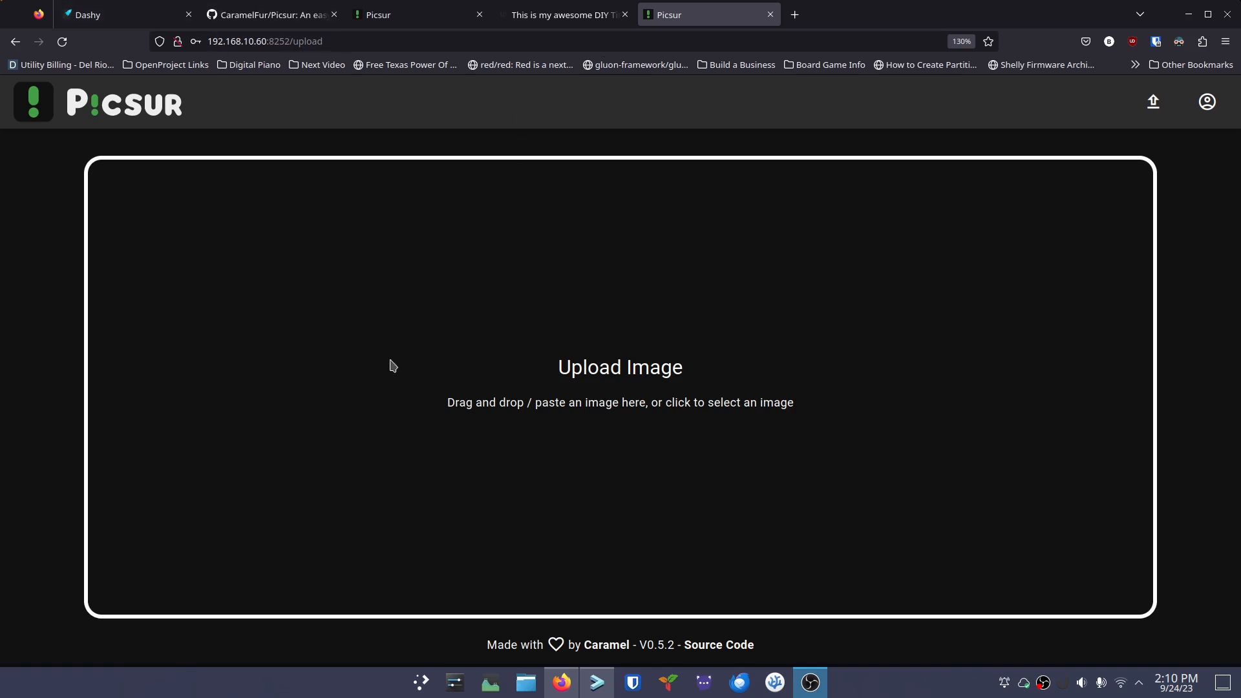
Start a new proxy host in Nginx Proxy Manager for domain ytimg.routemehome.org
click(124, 14)
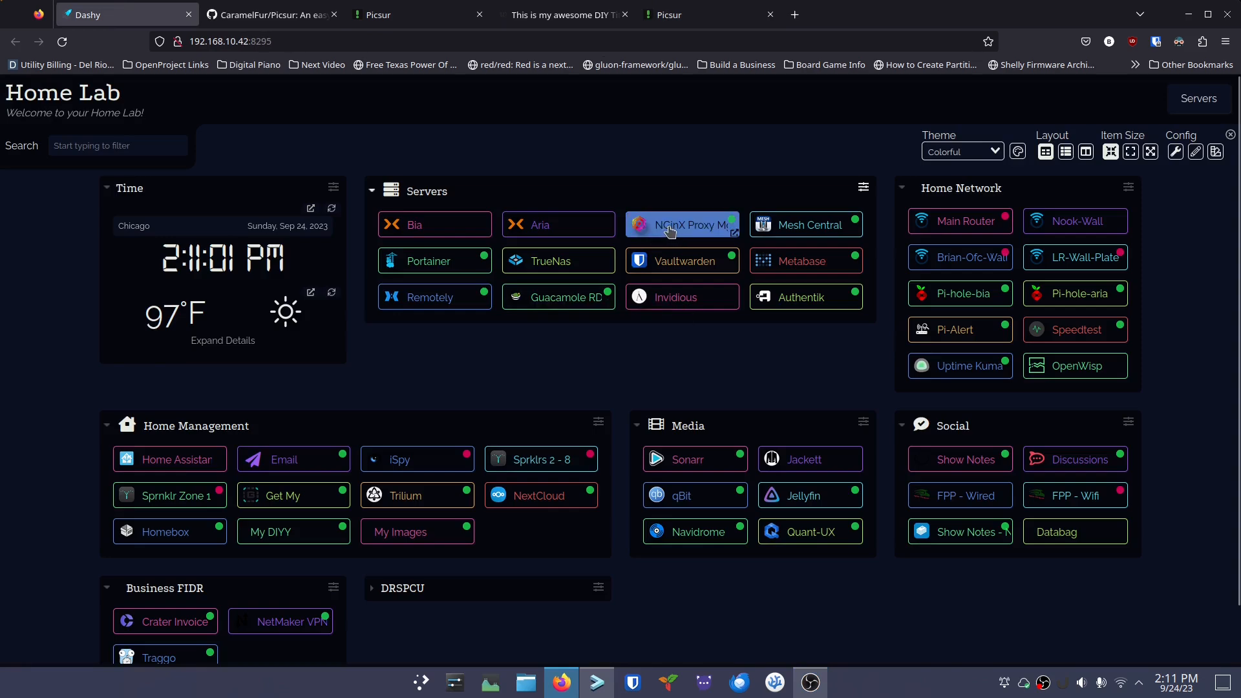
click(685, 225)
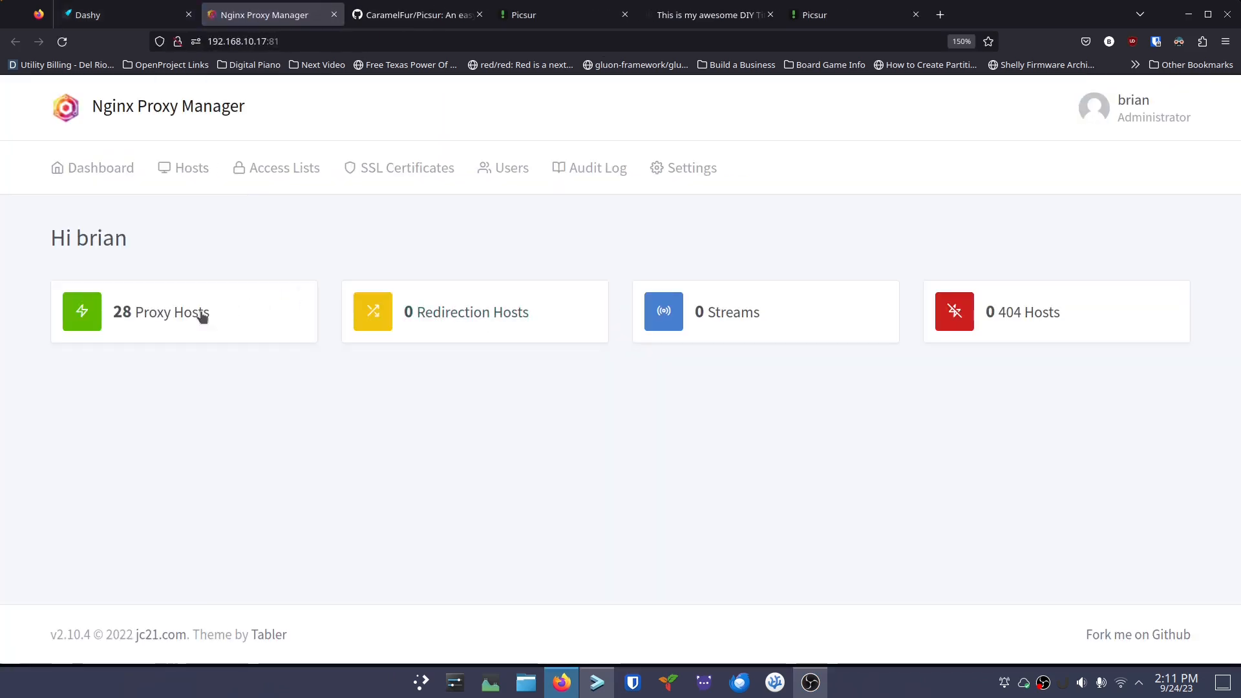
click(205, 313)
click(1124, 245)
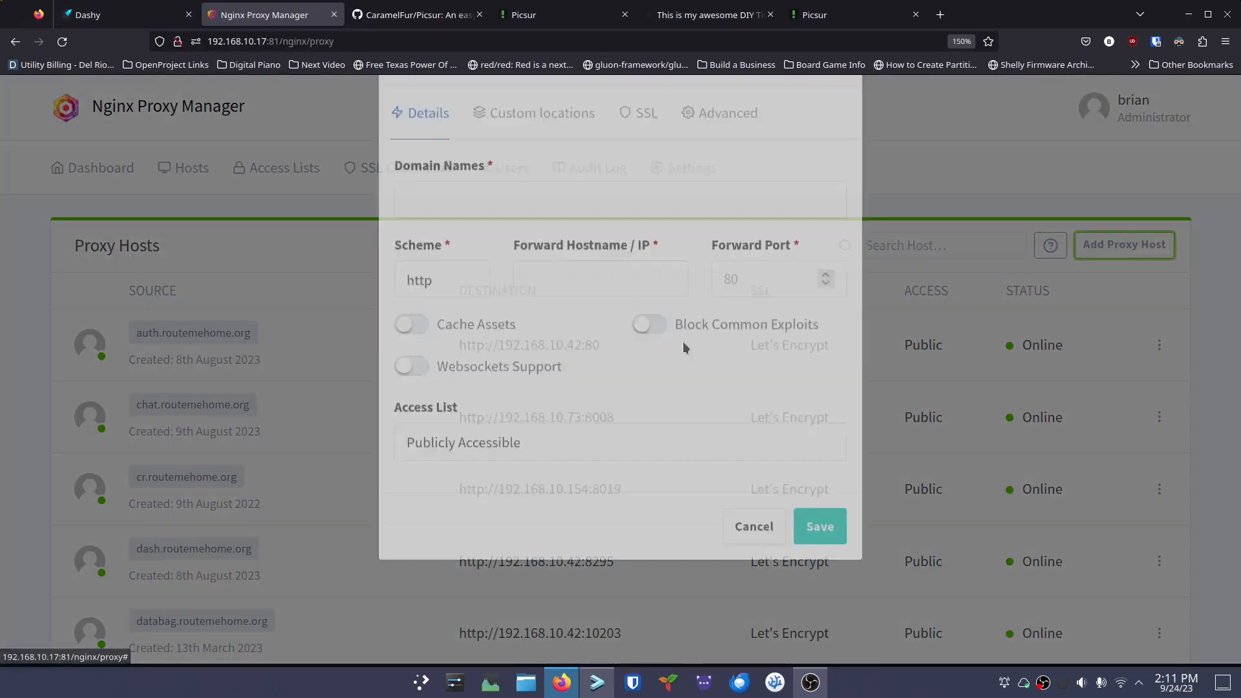
click(519, 271)
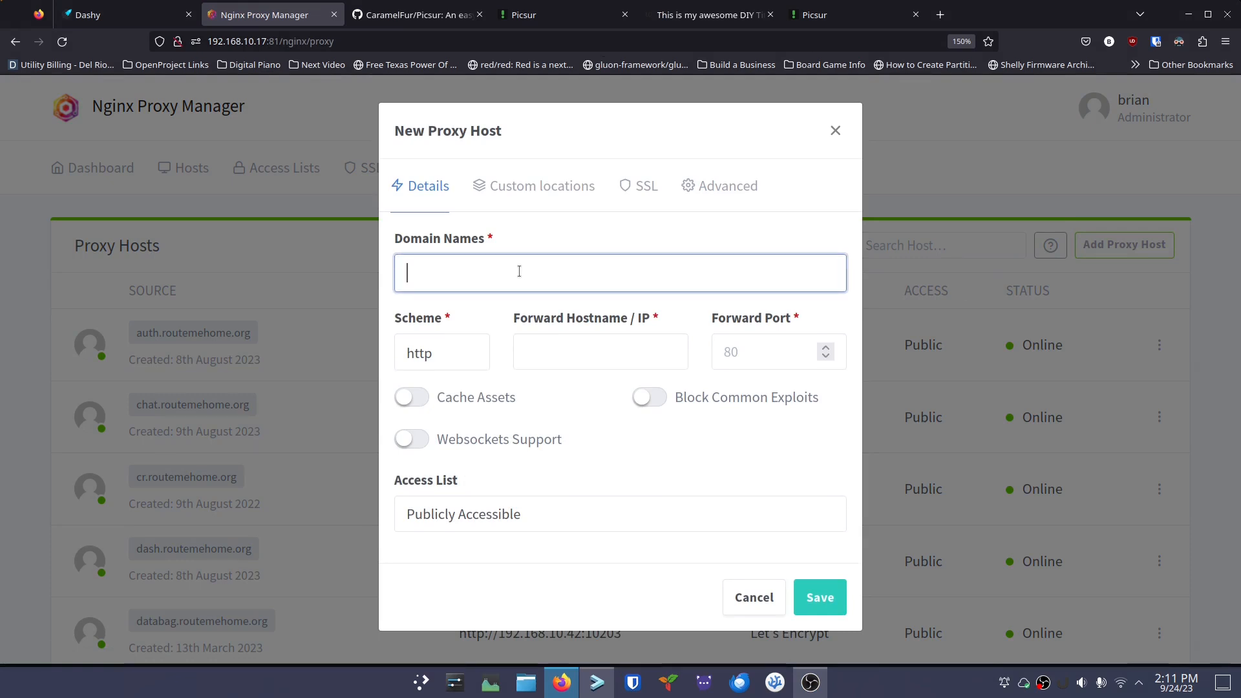
text(yt)
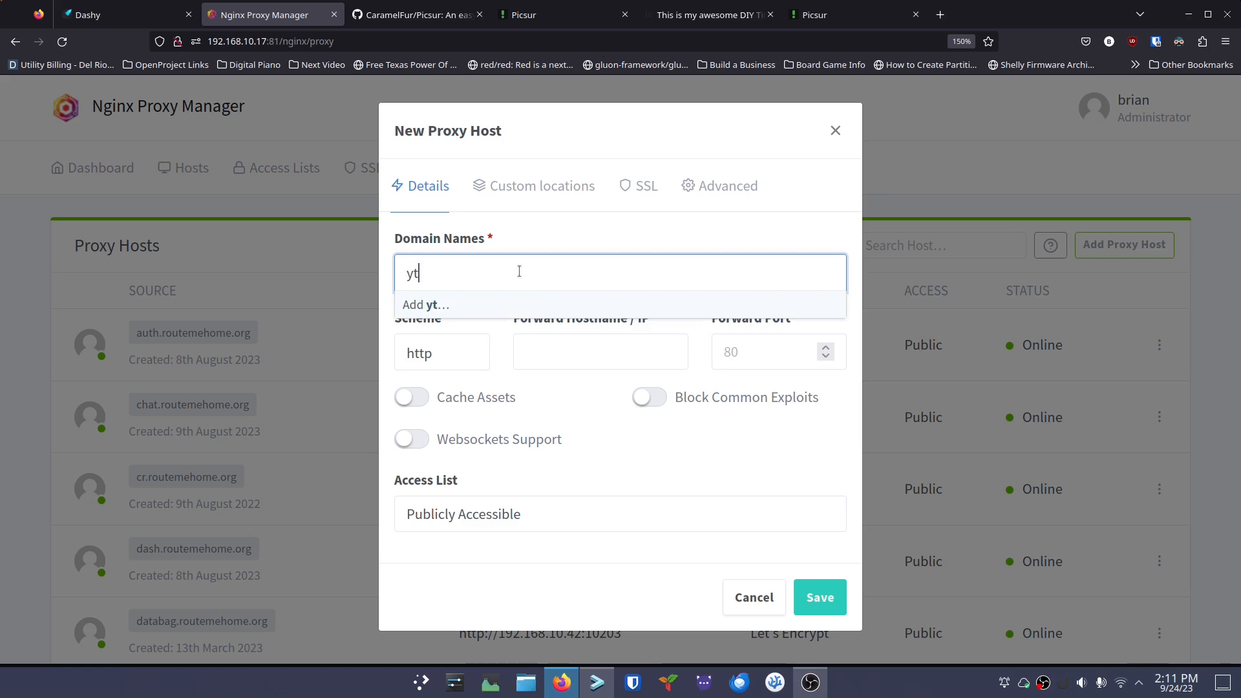
text(img.)
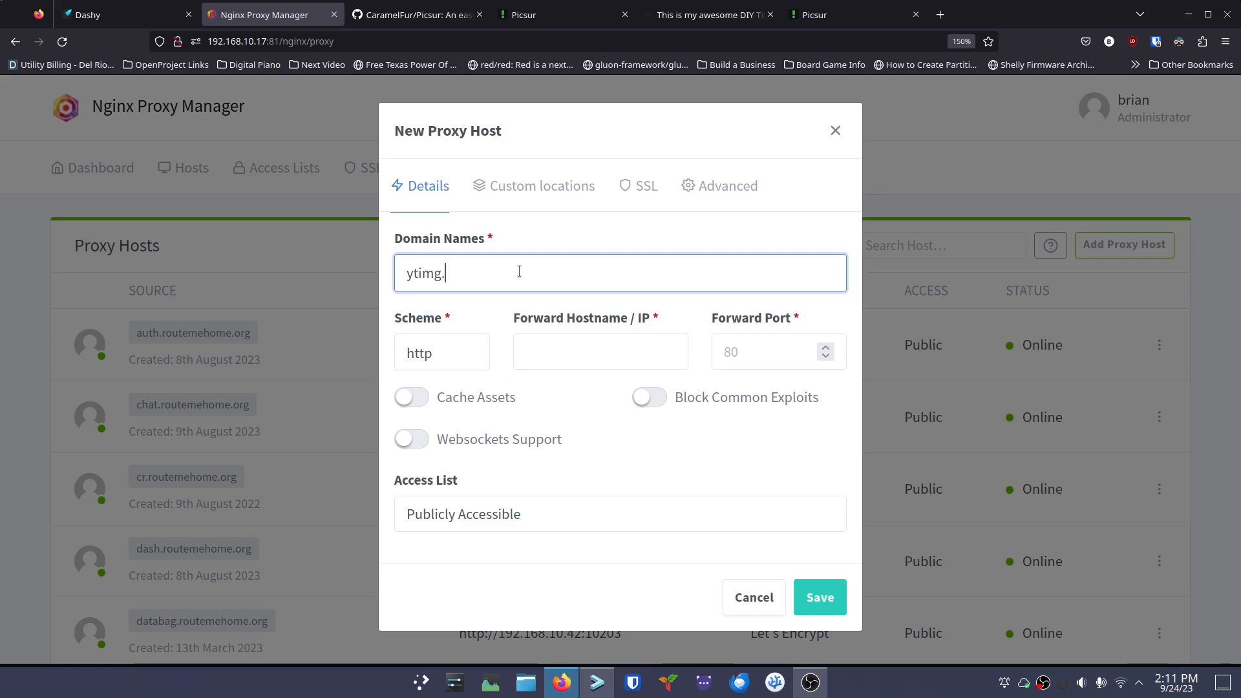
text(routemehome.org)
key(Return)
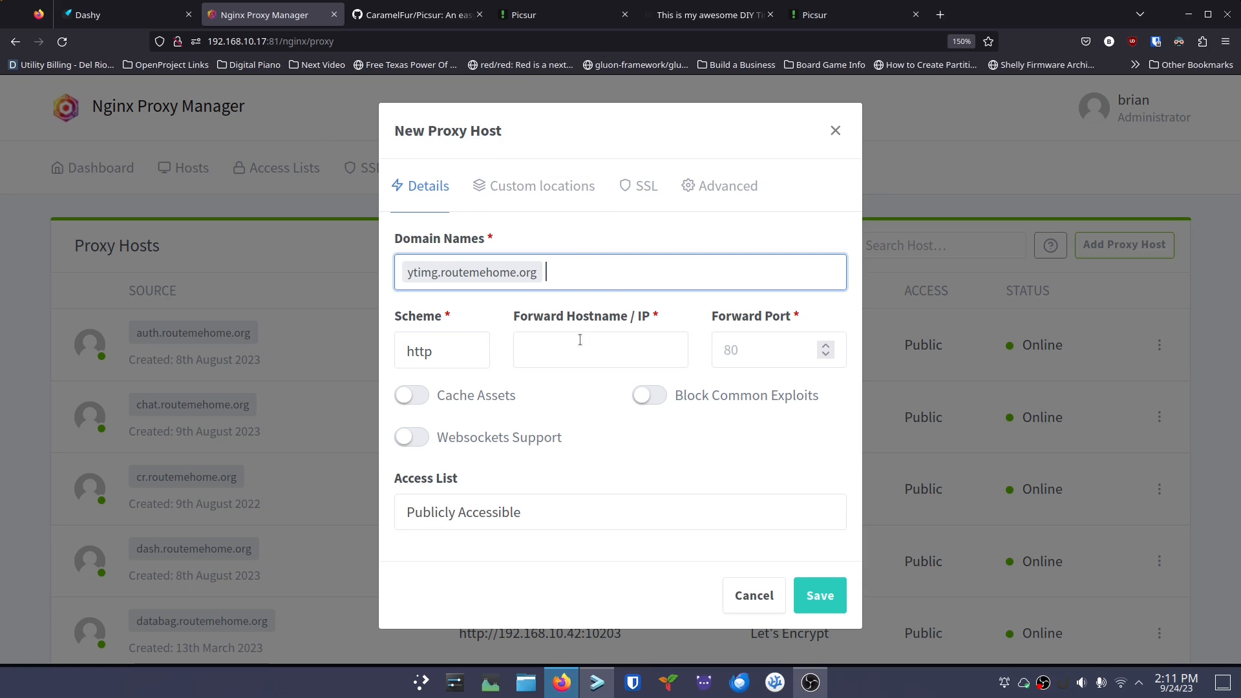
Forward it to 192.168.10.60 port 8252 with Block Common Exploits and Websockets Support on
click(535, 350)
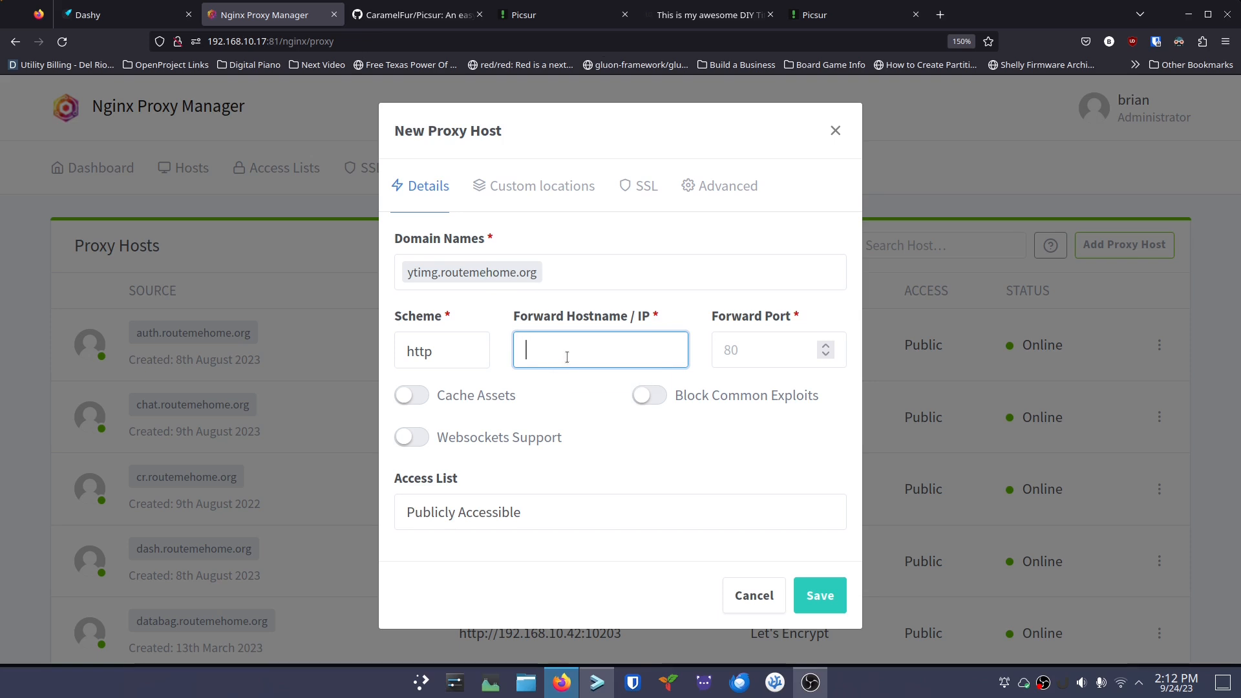
text(192.168.10.60)
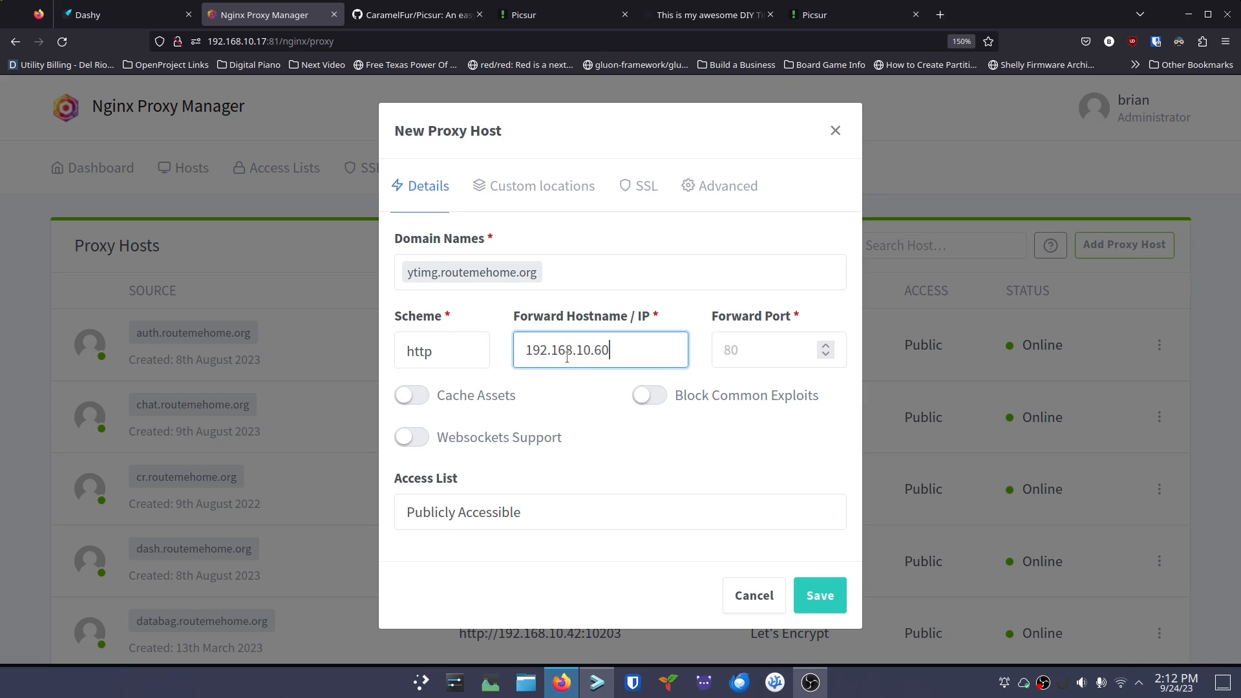
drag(619, 354, 508, 347)
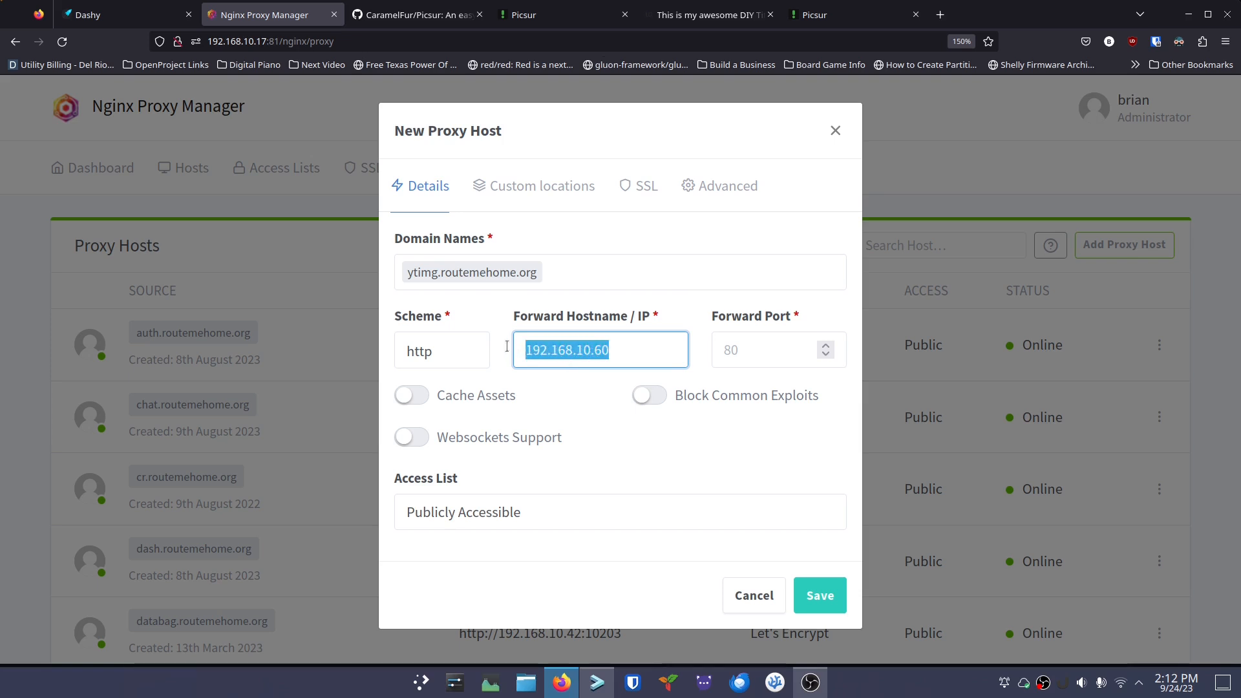
drag(466, 291, 580, 353)
click(633, 355)
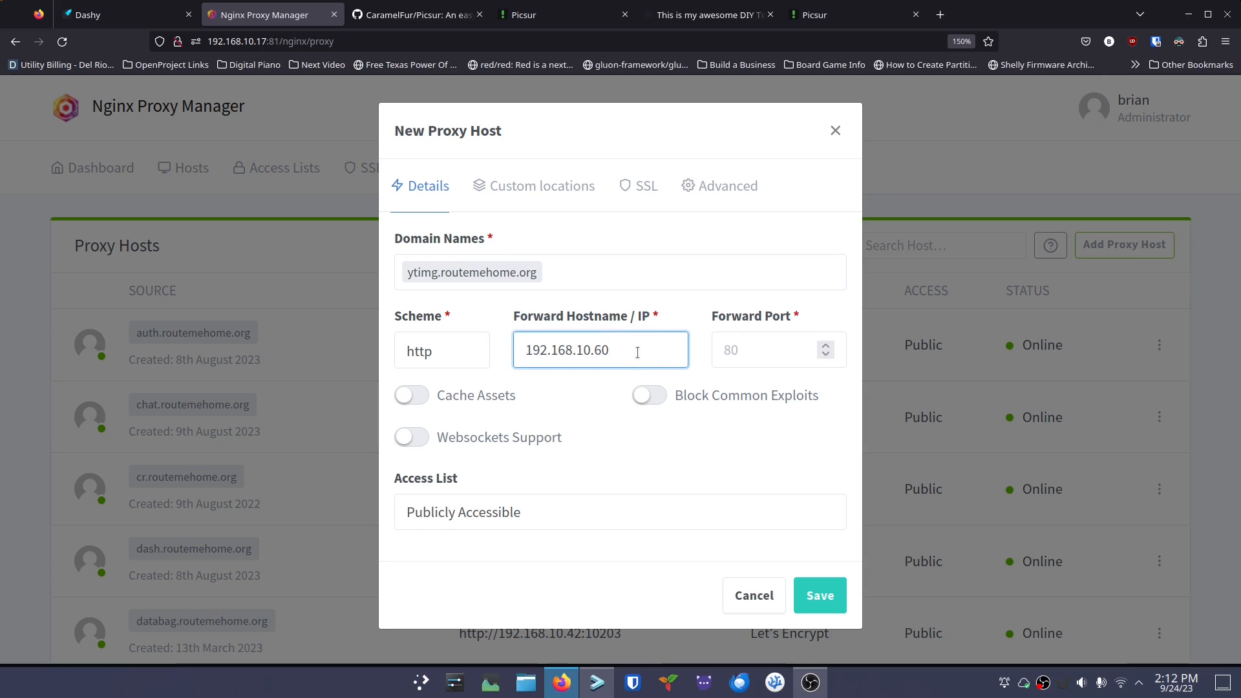
click(766, 350)
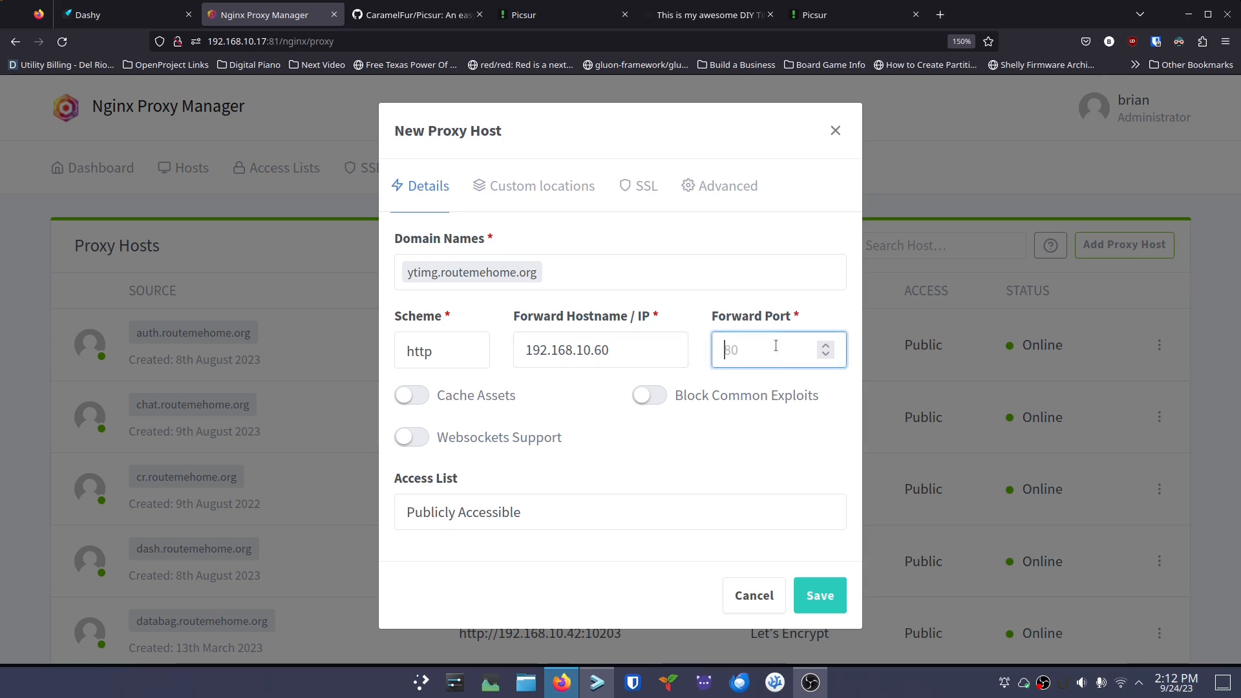
text(8252)
click(644, 396)
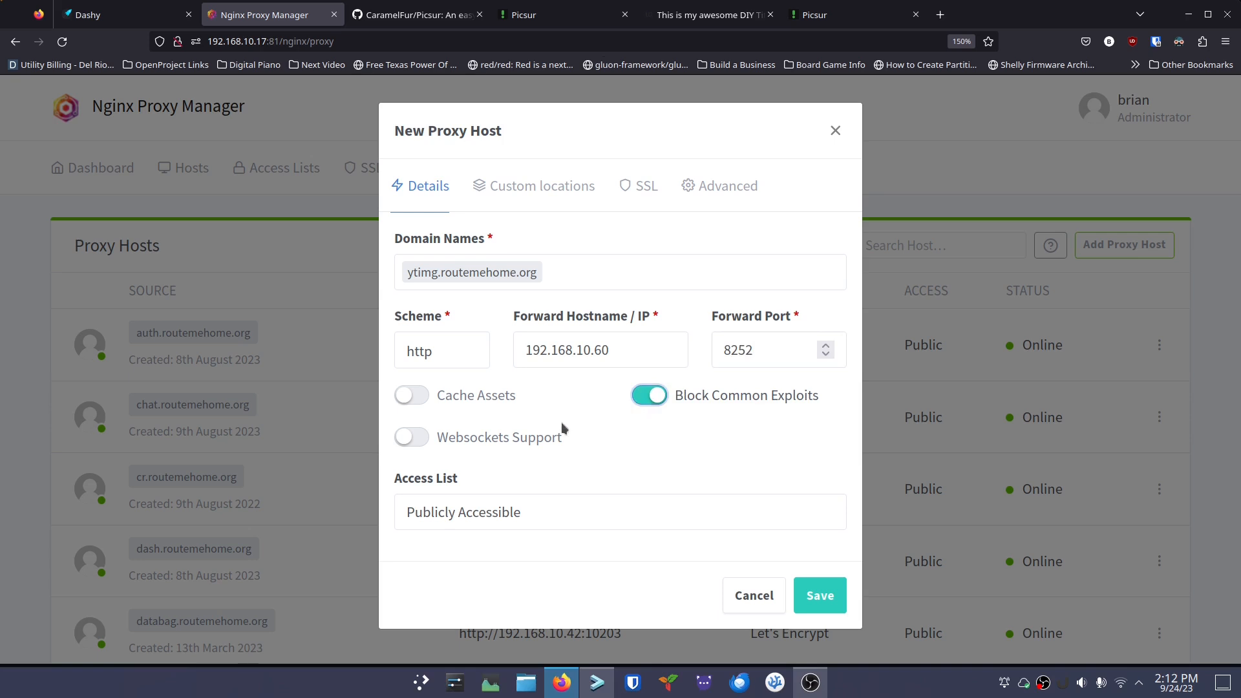
click(414, 438)
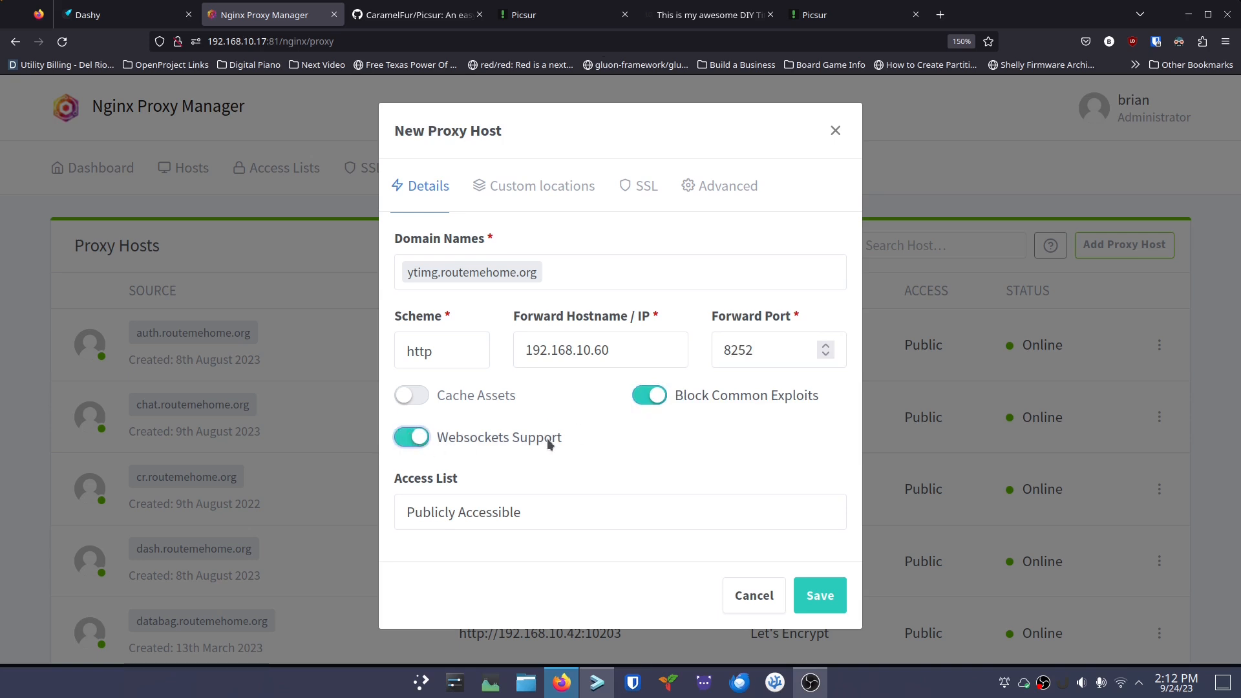
Request a new Let's Encrypt certificate with HTTP/2, HSTS and HSTS Subdomains, accept terms, and save
click(645, 197)
click(486, 273)
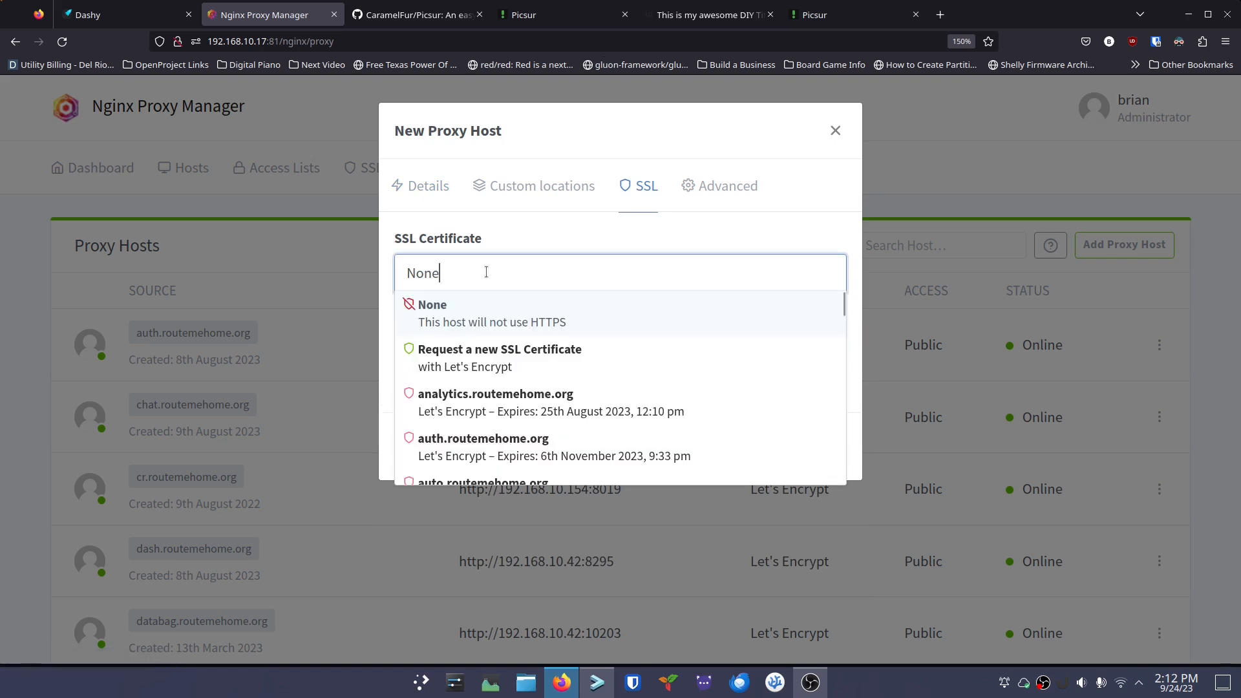
click(484, 350)
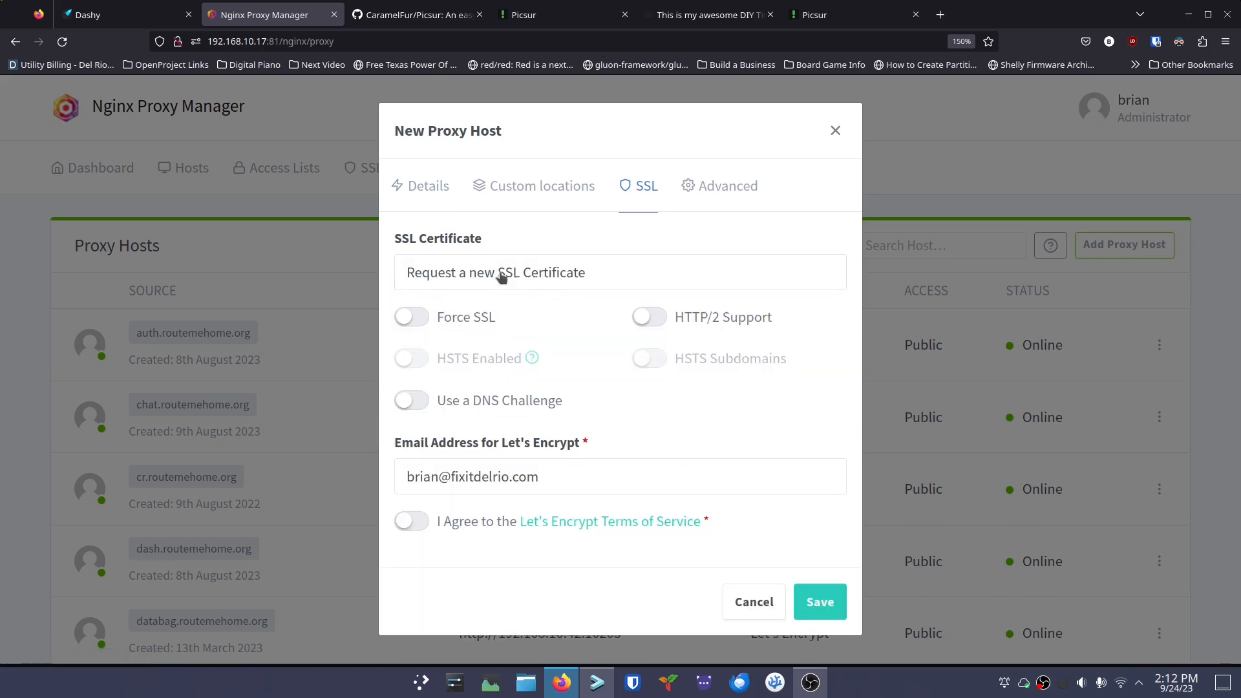
click(645, 318)
click(416, 359)
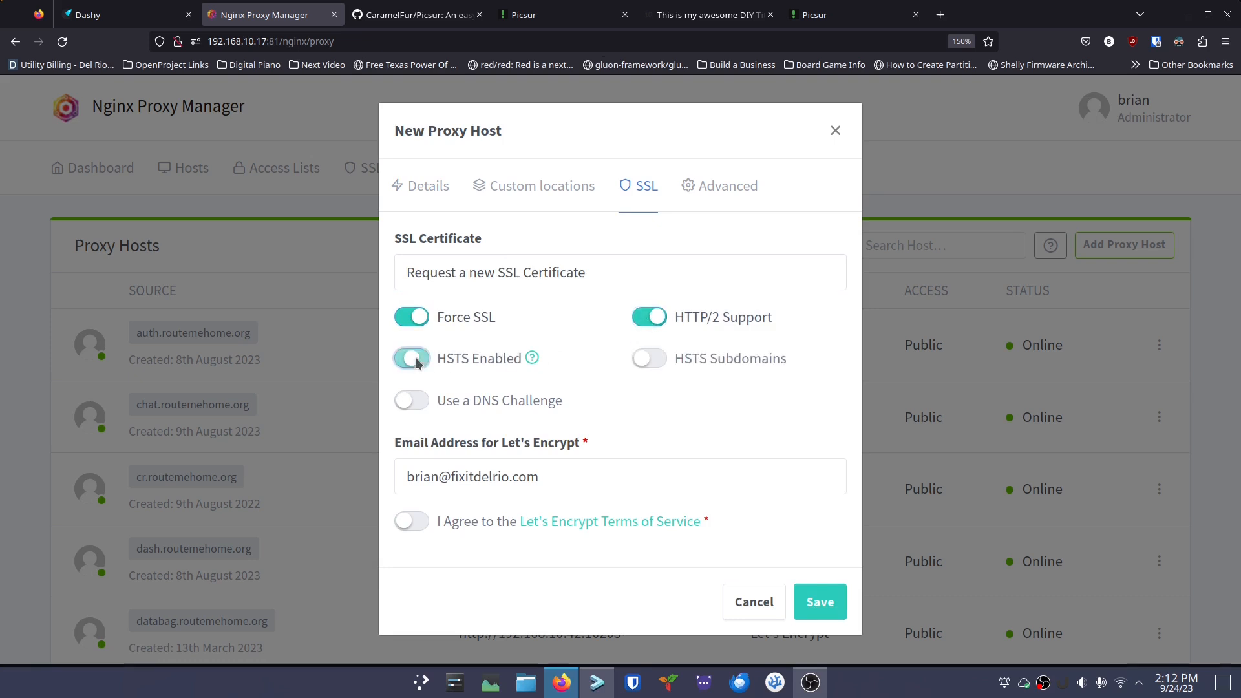
click(648, 366)
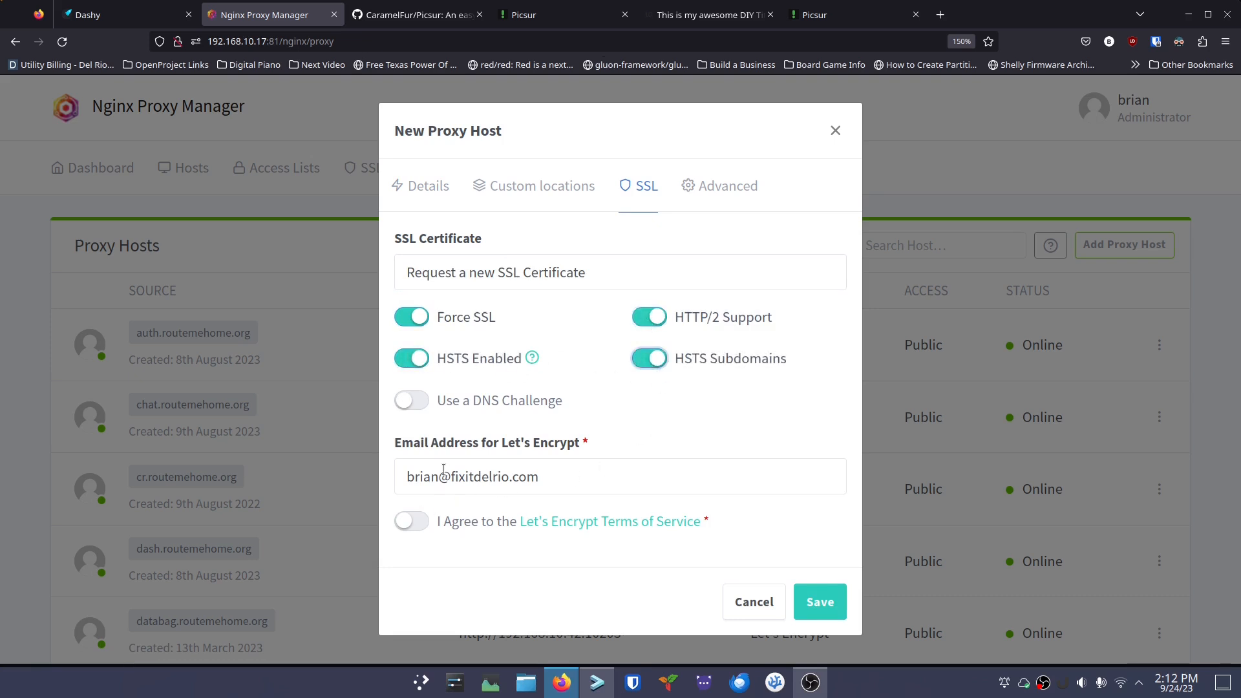
click(408, 525)
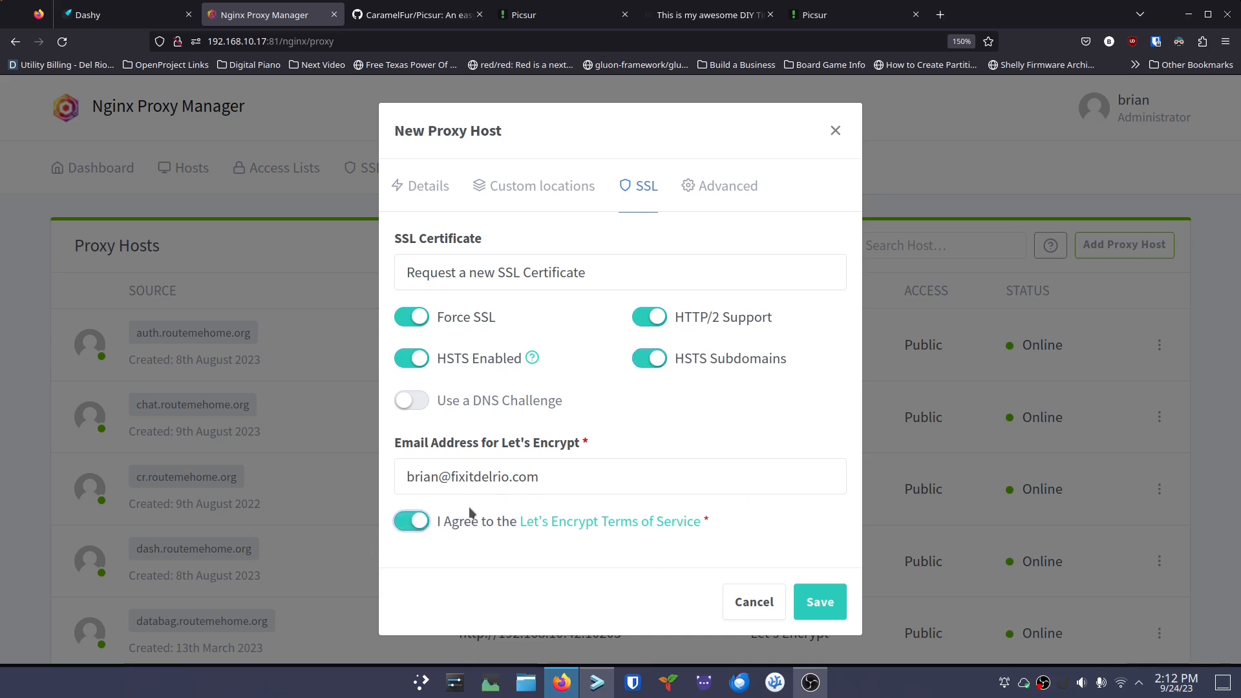
click(813, 601)
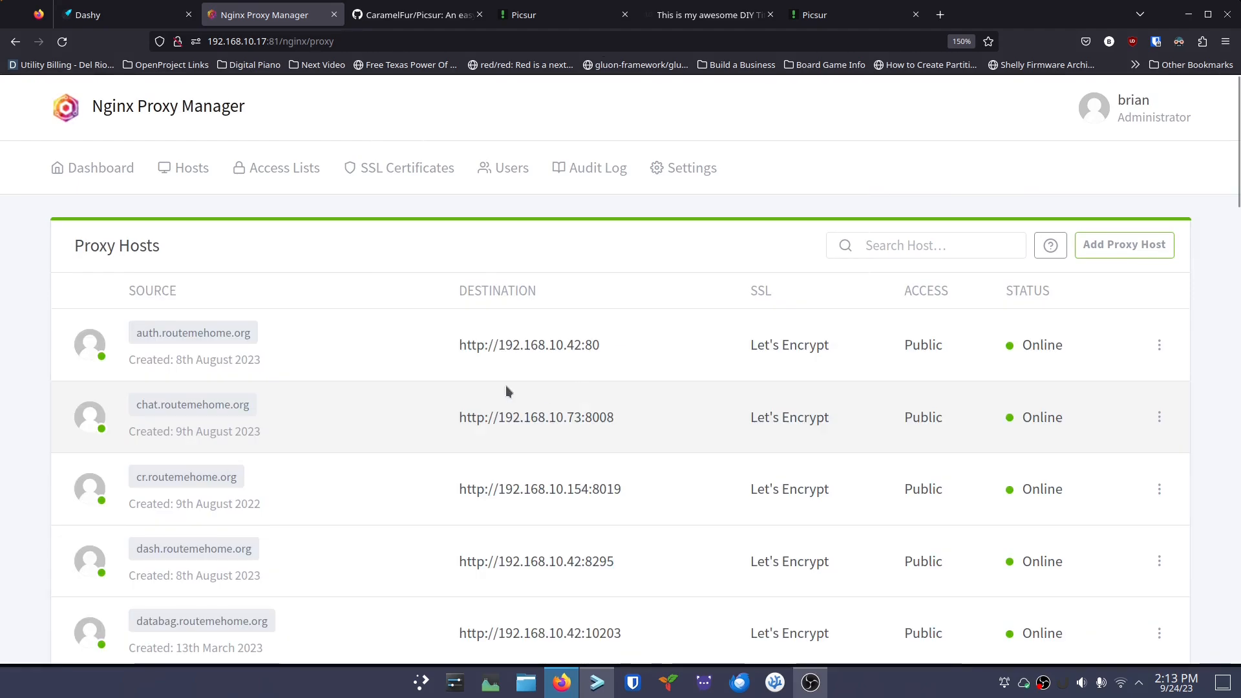
Filter the proxy hosts by 'yt' and open ytimg.routemehome.org in a new tab
scroll(394, 410, down, 15)
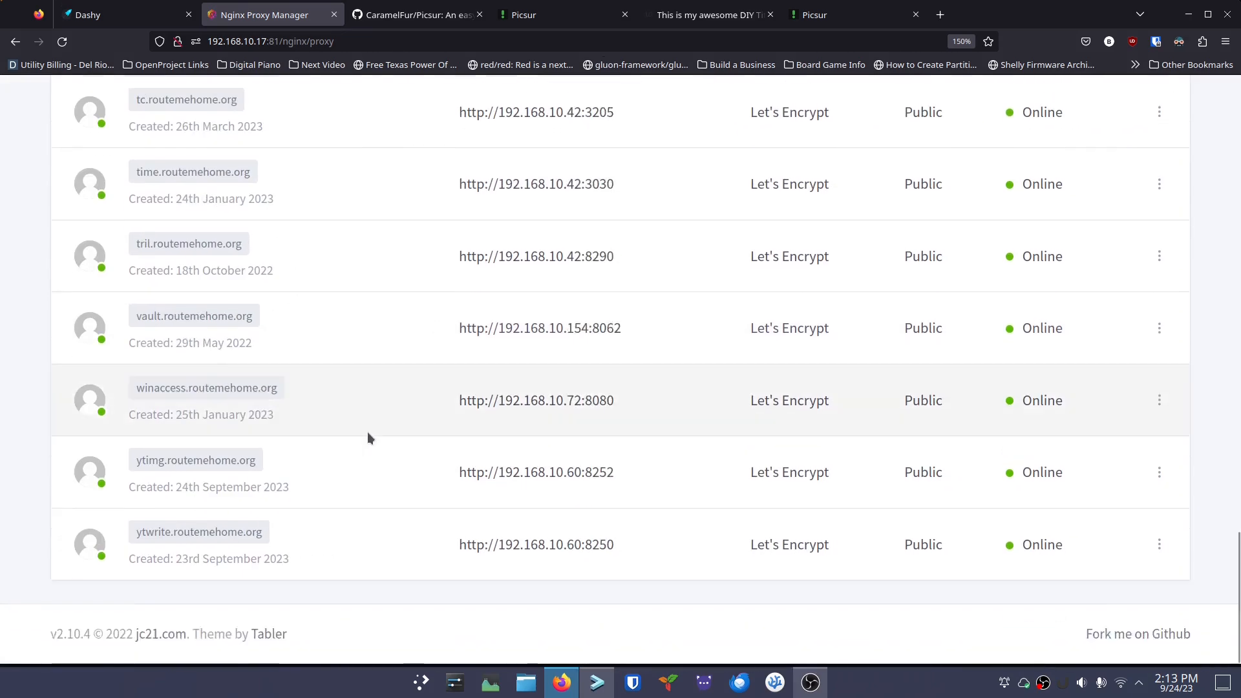
scroll(388, 412, up, 10)
scroll(388, 412, up, 10)
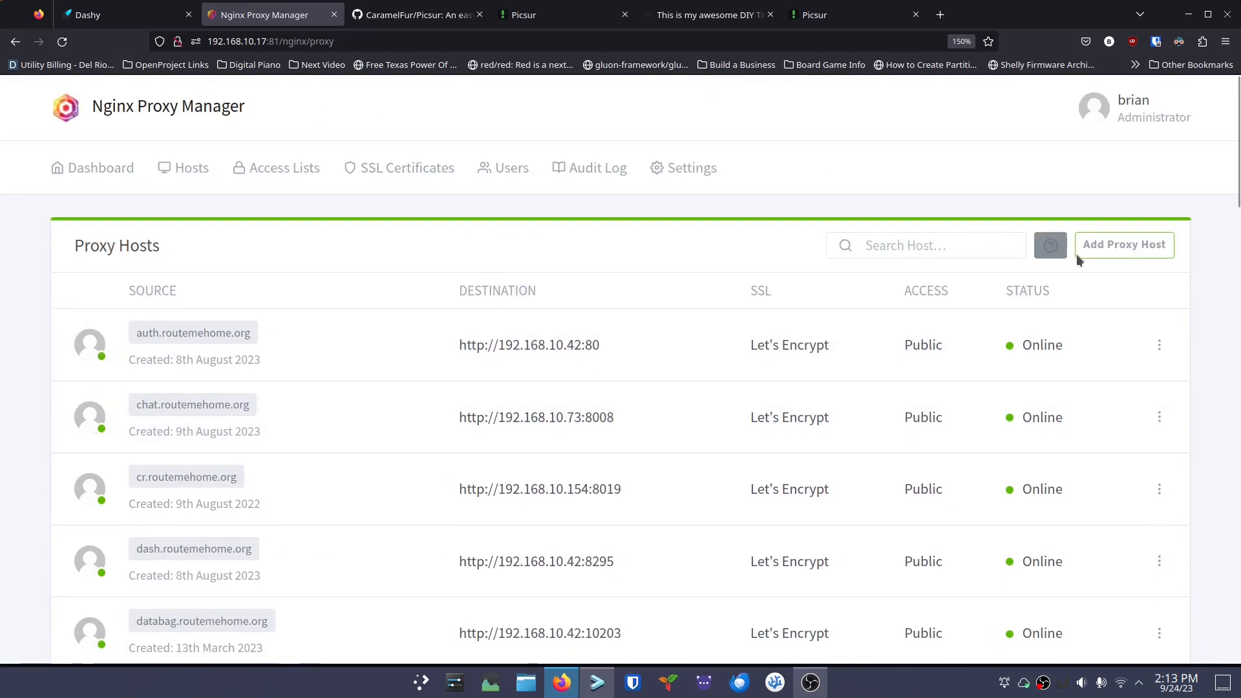
click(914, 245)
text(yt)
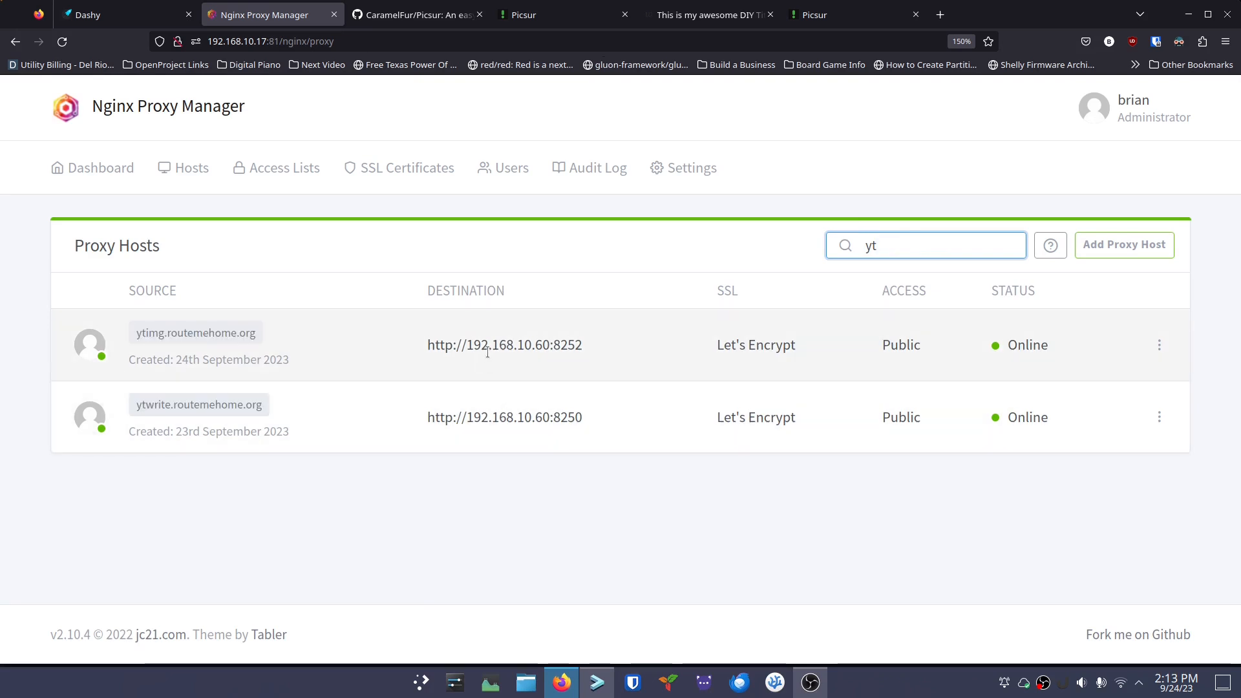
drag(792, 347, 684, 345)
drag(798, 418, 715, 413)
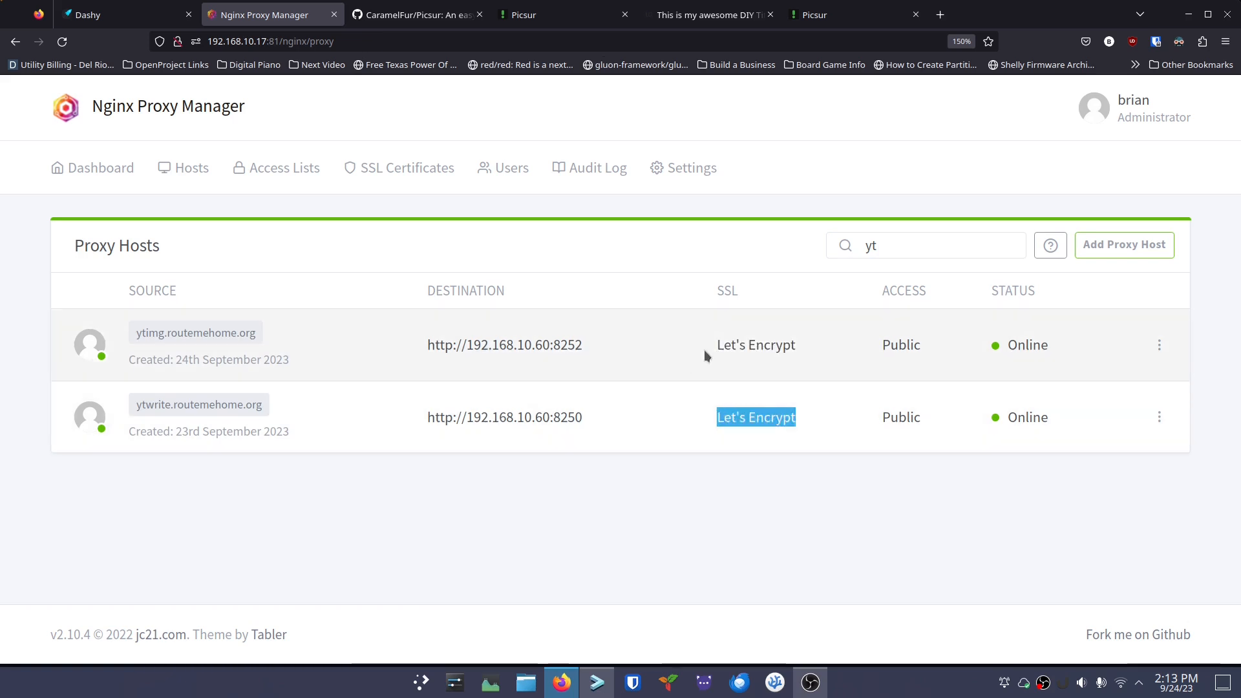
click(205, 333)
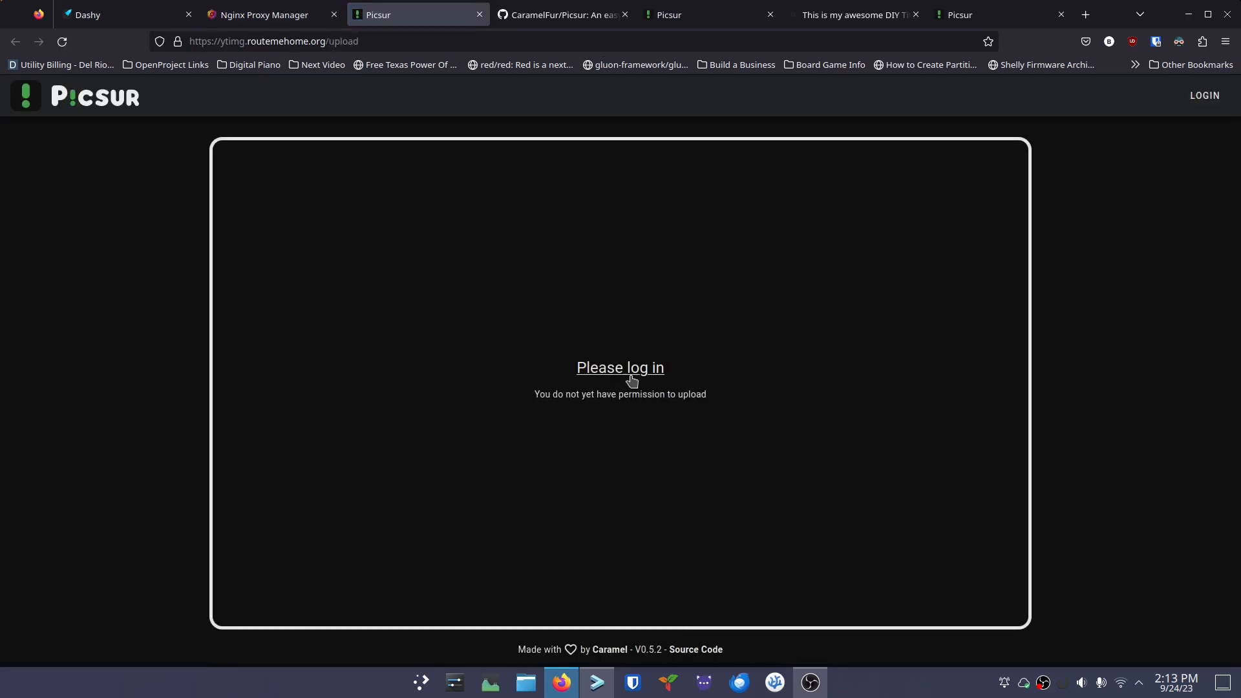
Log in to Picsur at ytimg.routemehome.org as admin with the pasted password, declining to save it
click(632, 379)
click(508, 396)
text(admin)
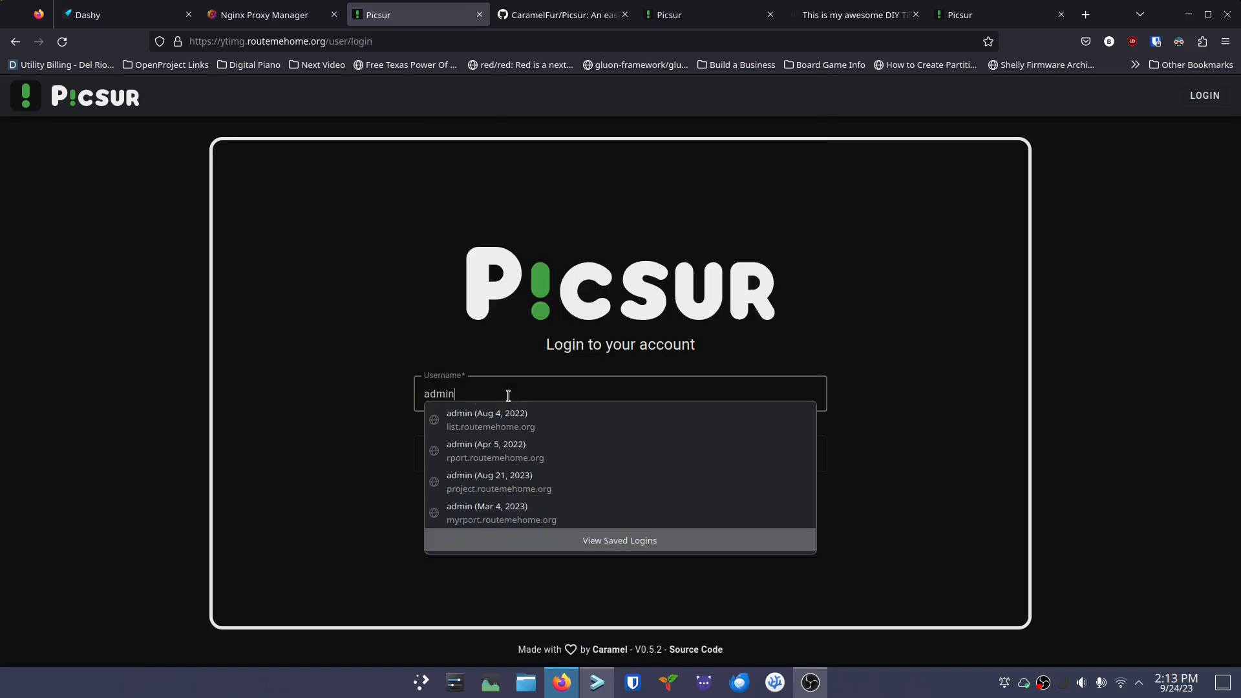
key(Tab)
key(ctrl+v)
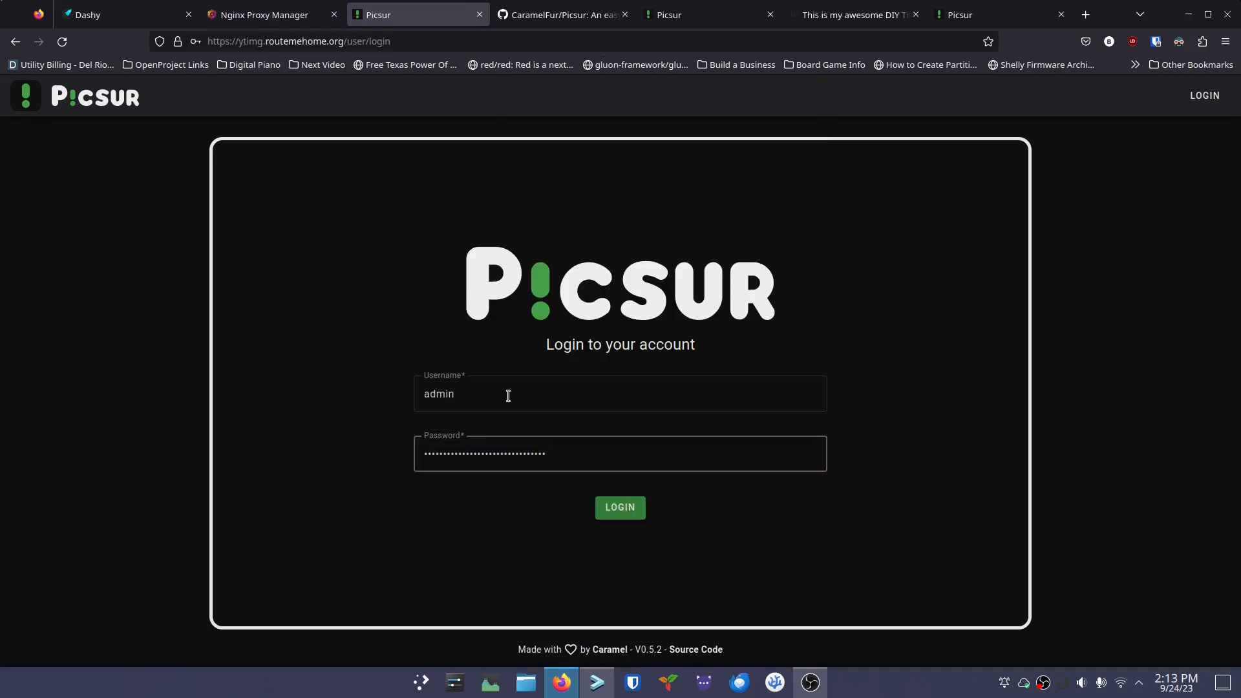
click(604, 509)
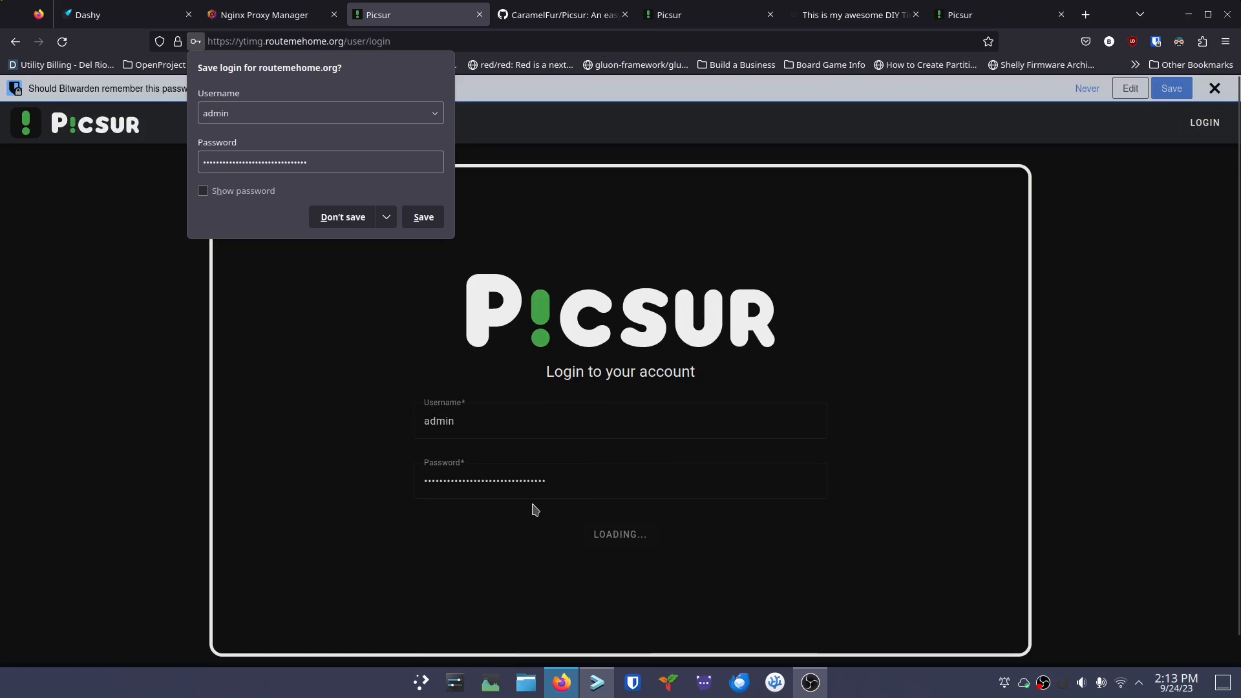
click(340, 219)
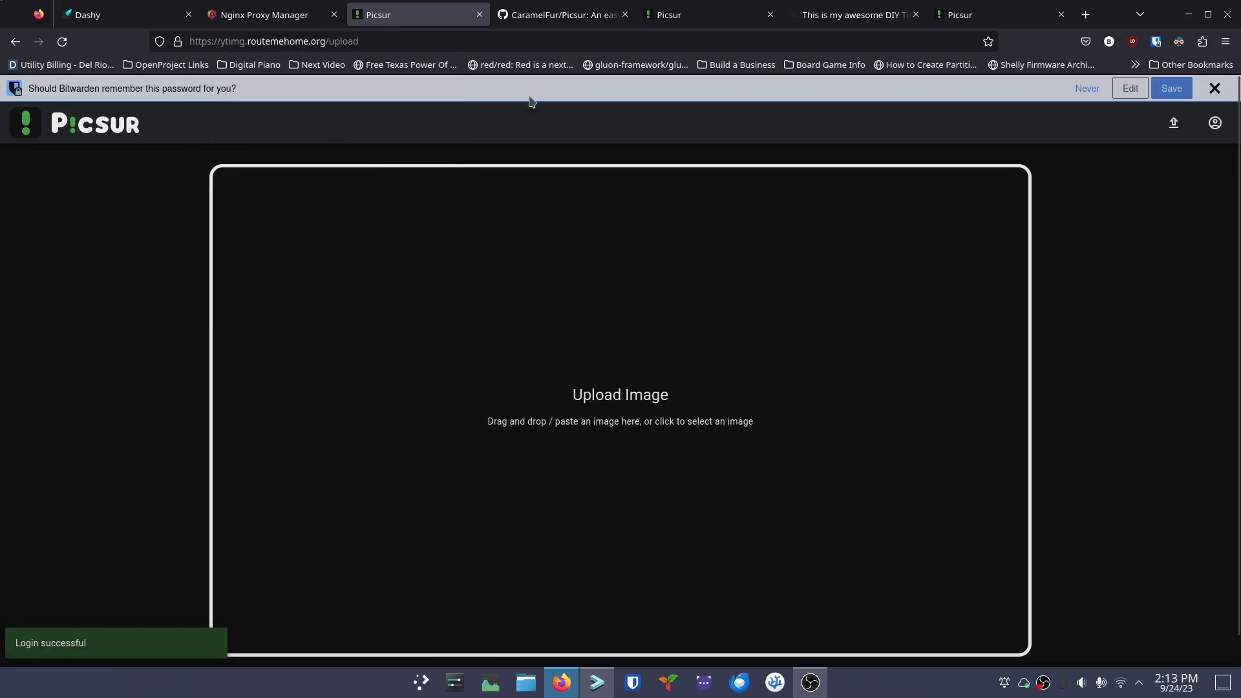
click(1088, 89)
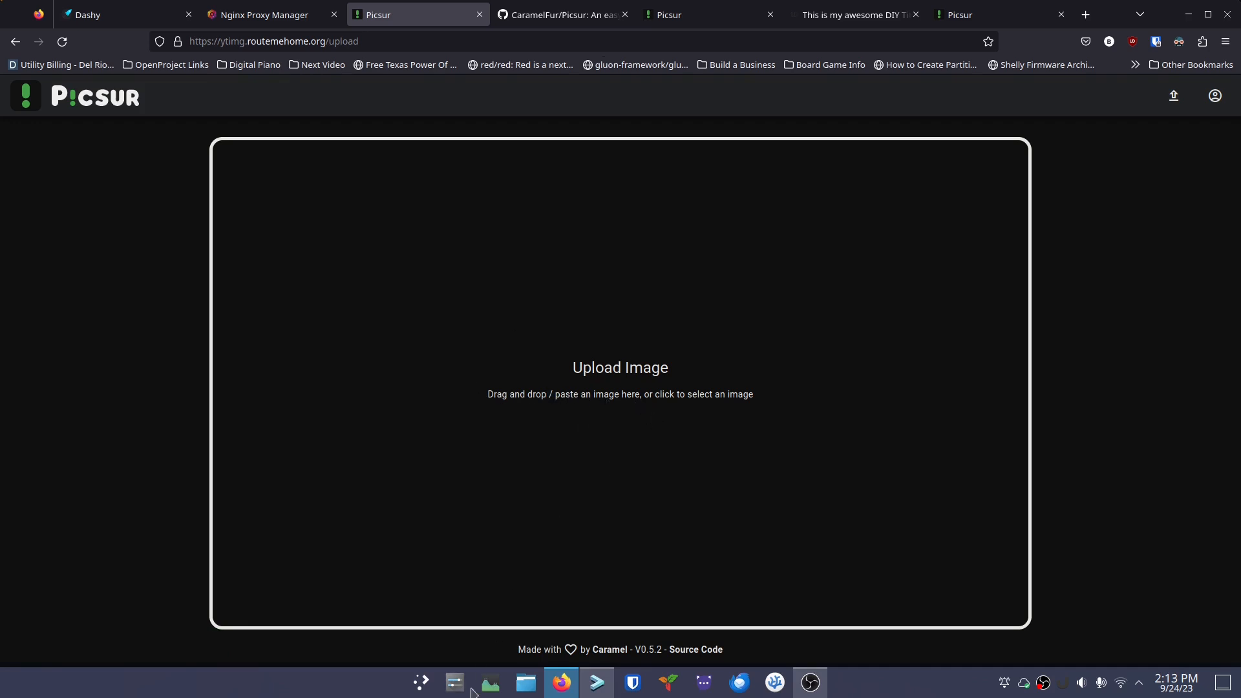
Drag yamaha-esxr.webp from Dolphin's Pictures > Grand Piano DIY folder into Picsur's upload area
click(525, 684)
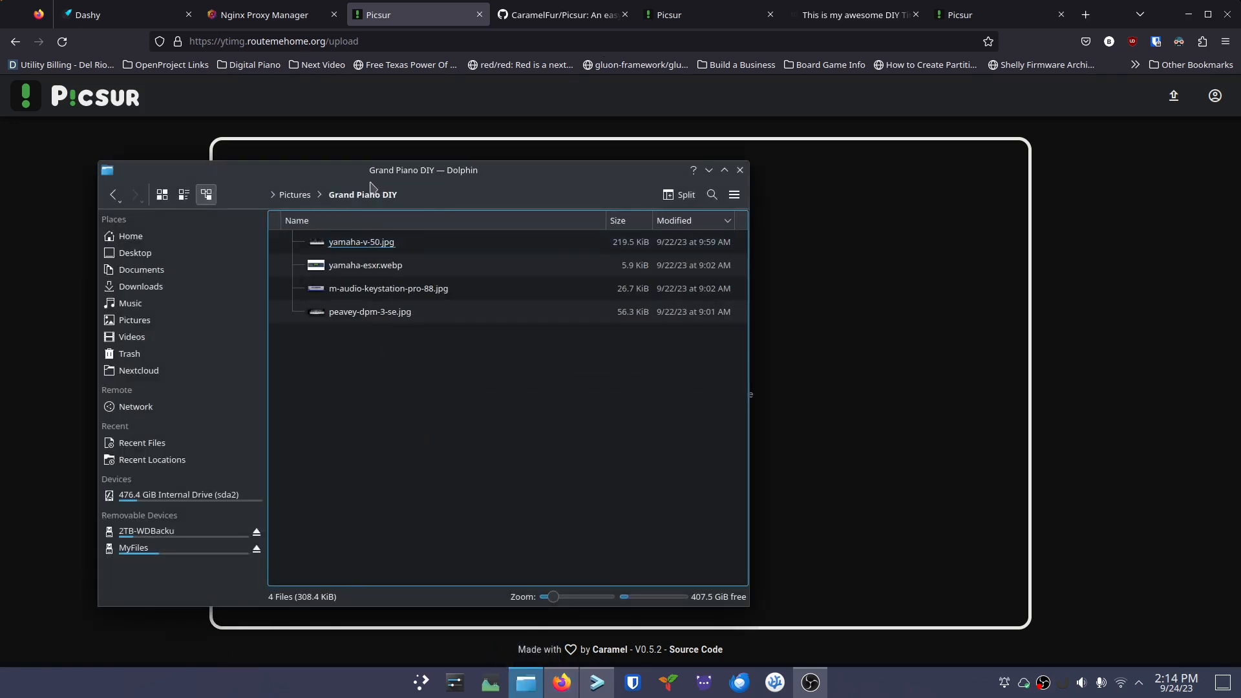
drag(370, 182, 229, 184)
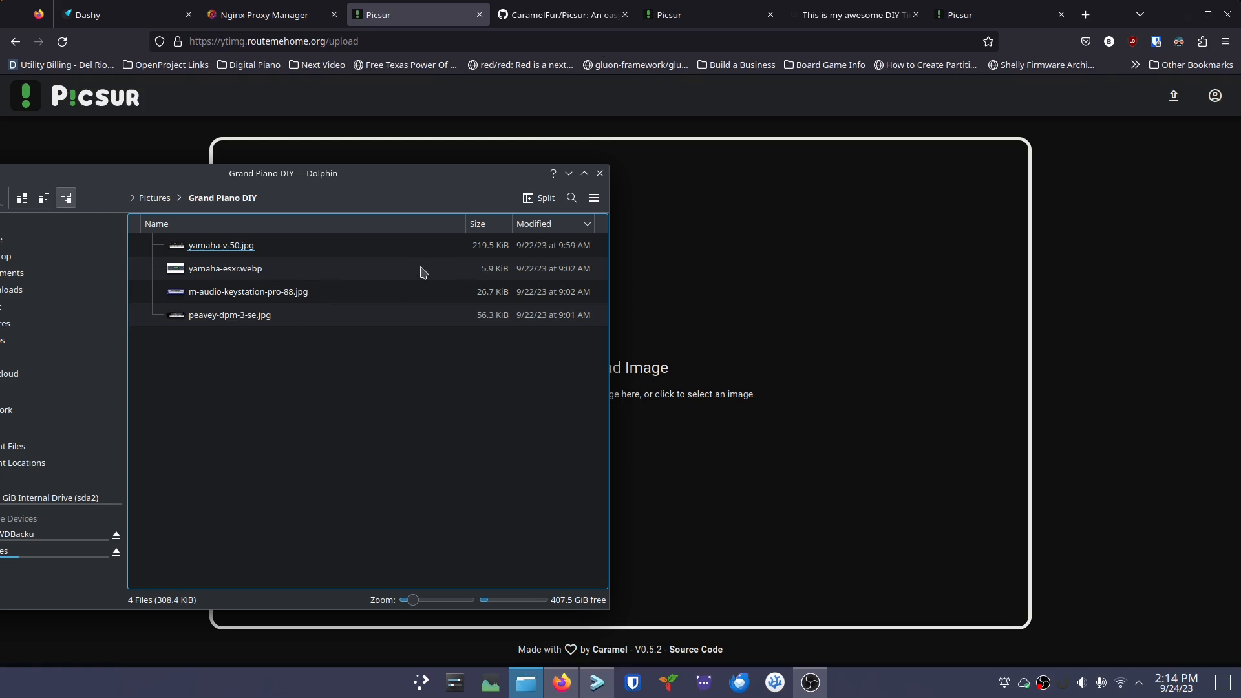
drag(271, 272, 698, 362)
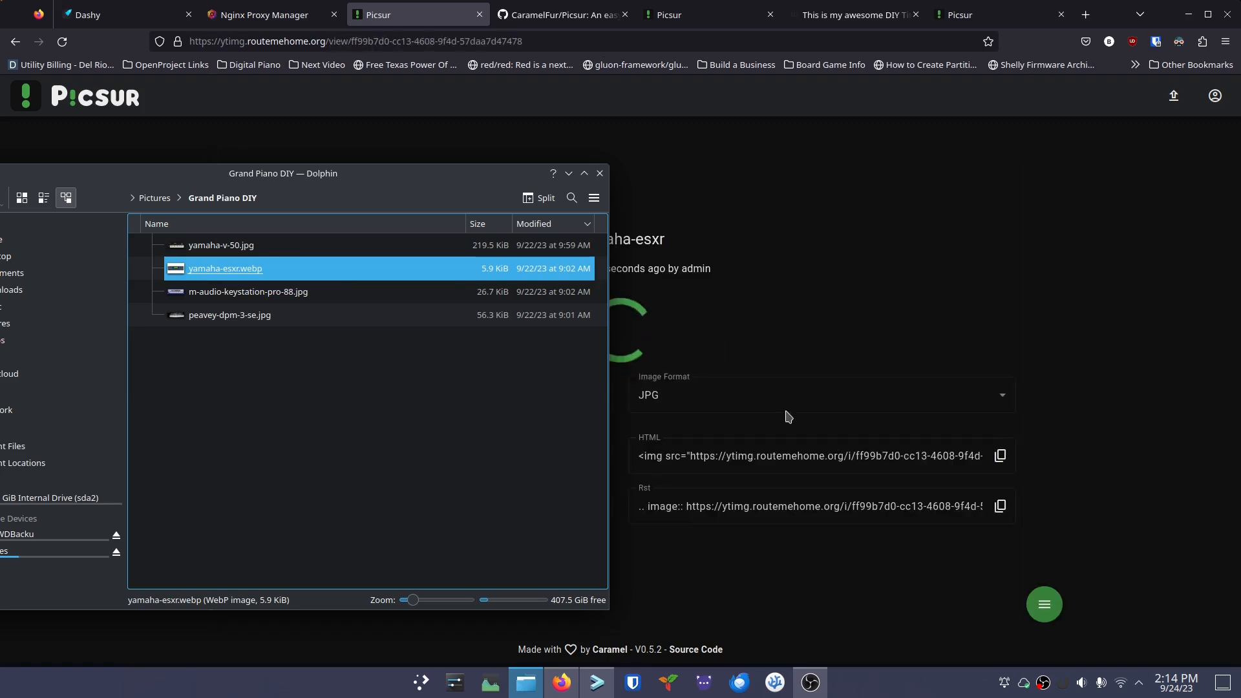
Move Dolphin off screen, zoom Picsur to 150% and scroll to yamaha-esxr's Image URL and embed codes
drag(497, 173, 192, 181)
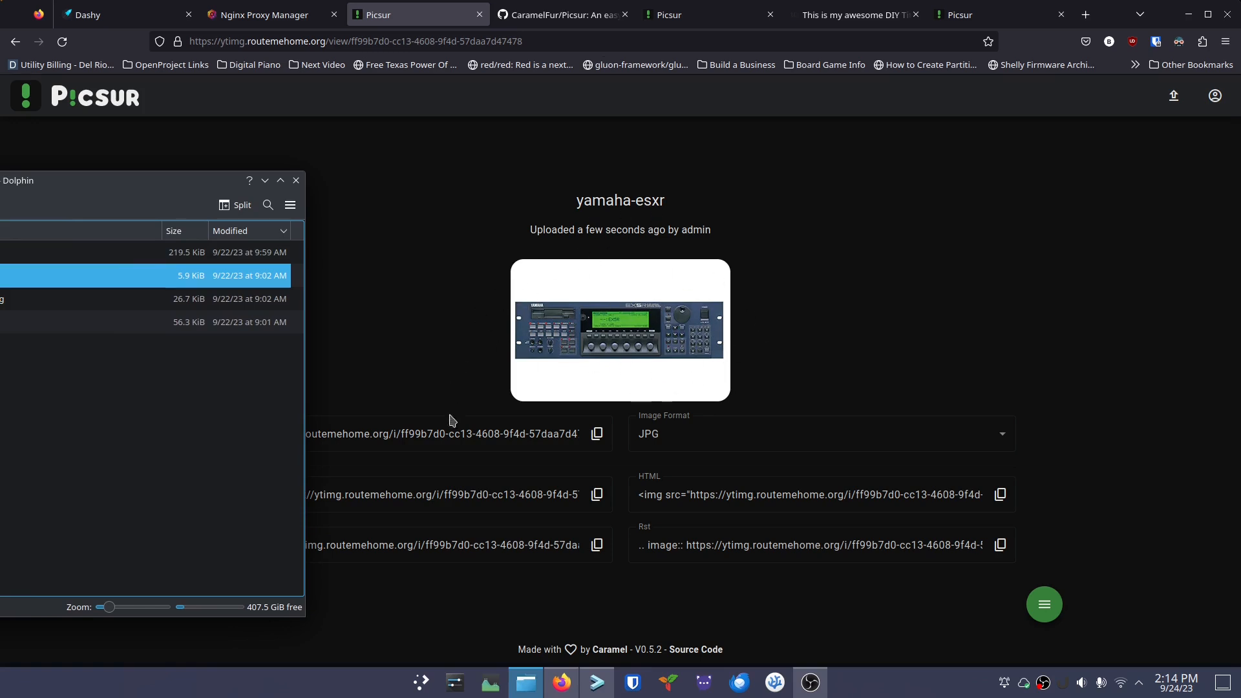
drag(139, 188, 0, 188)
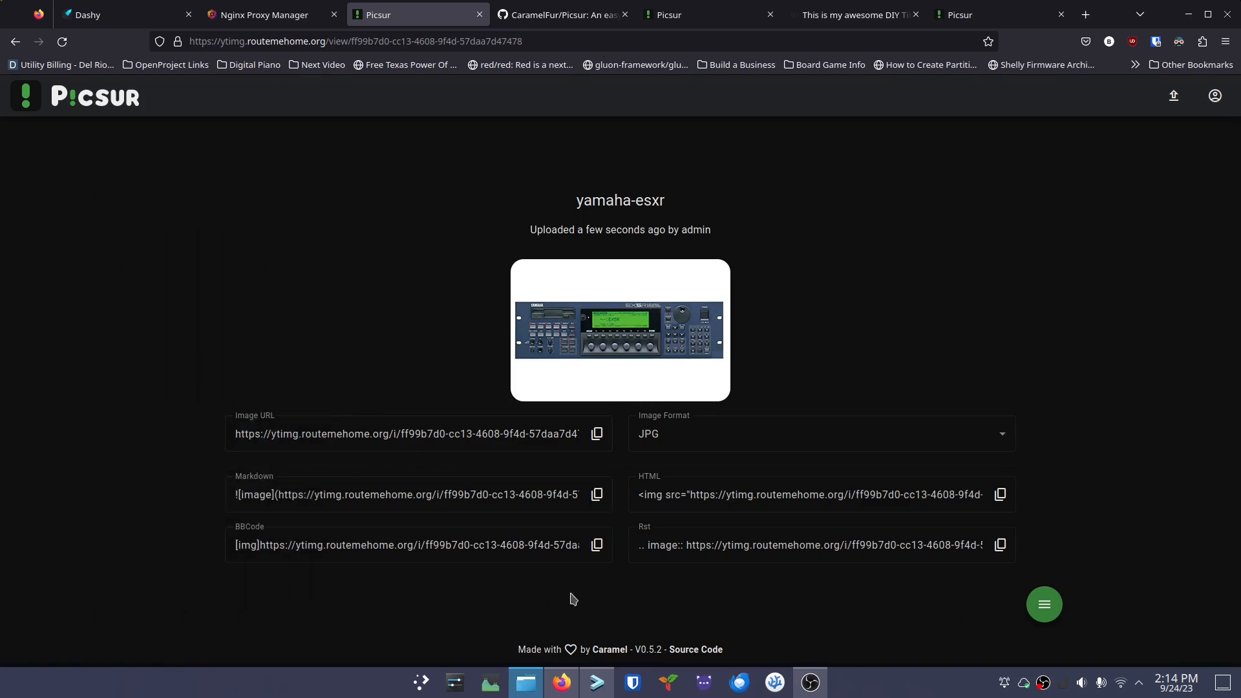
key(ctrl+plus)
key(ctrl+plus)
key(ctrl+plus)
key(ctrl+plus)
scroll(524, 556, down, 2)
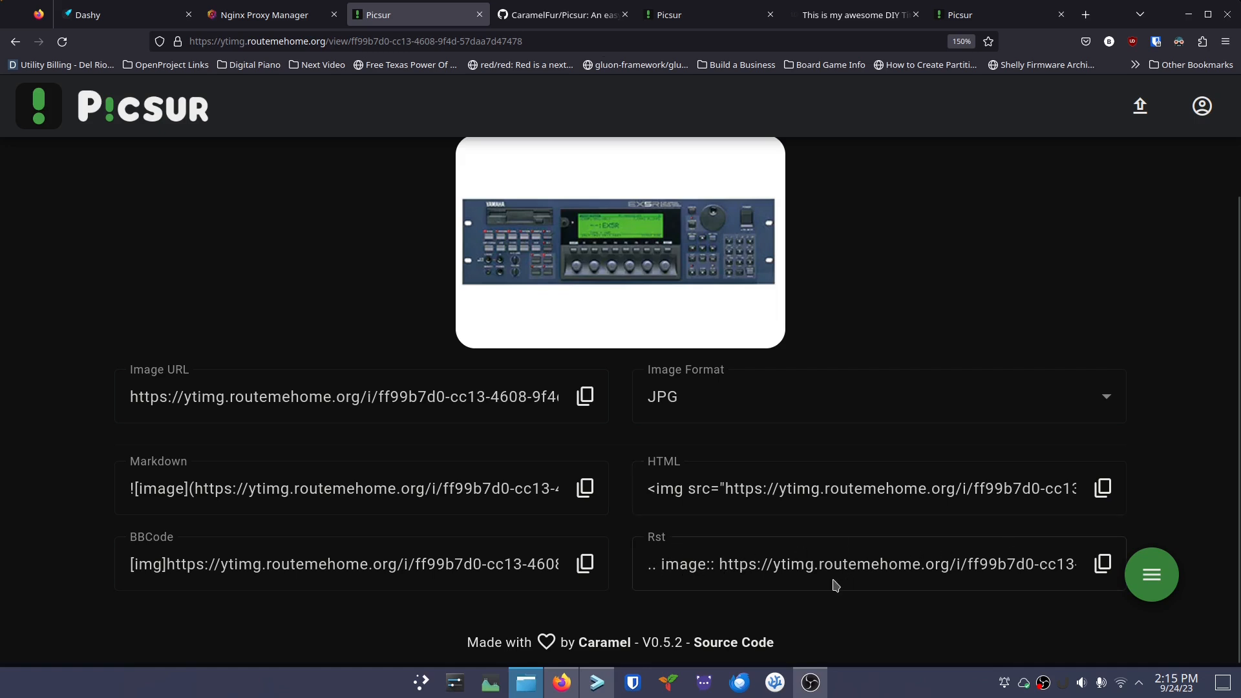
mouse_move(1152, 582)
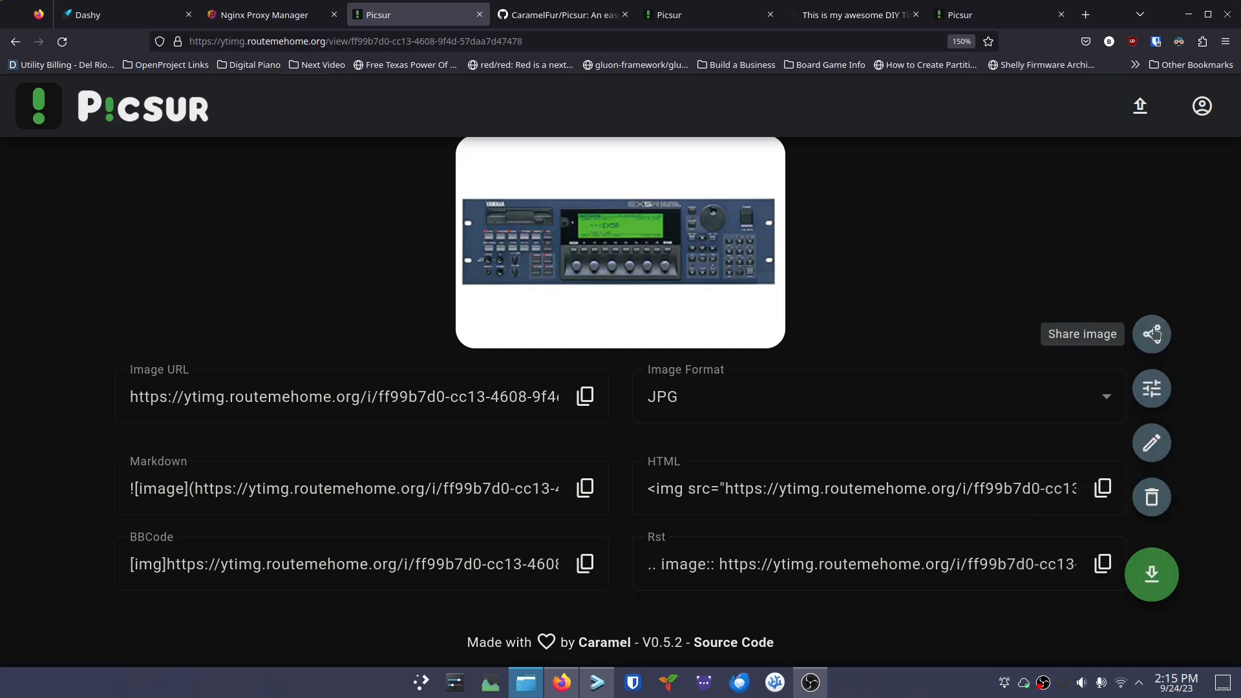
click(1153, 390)
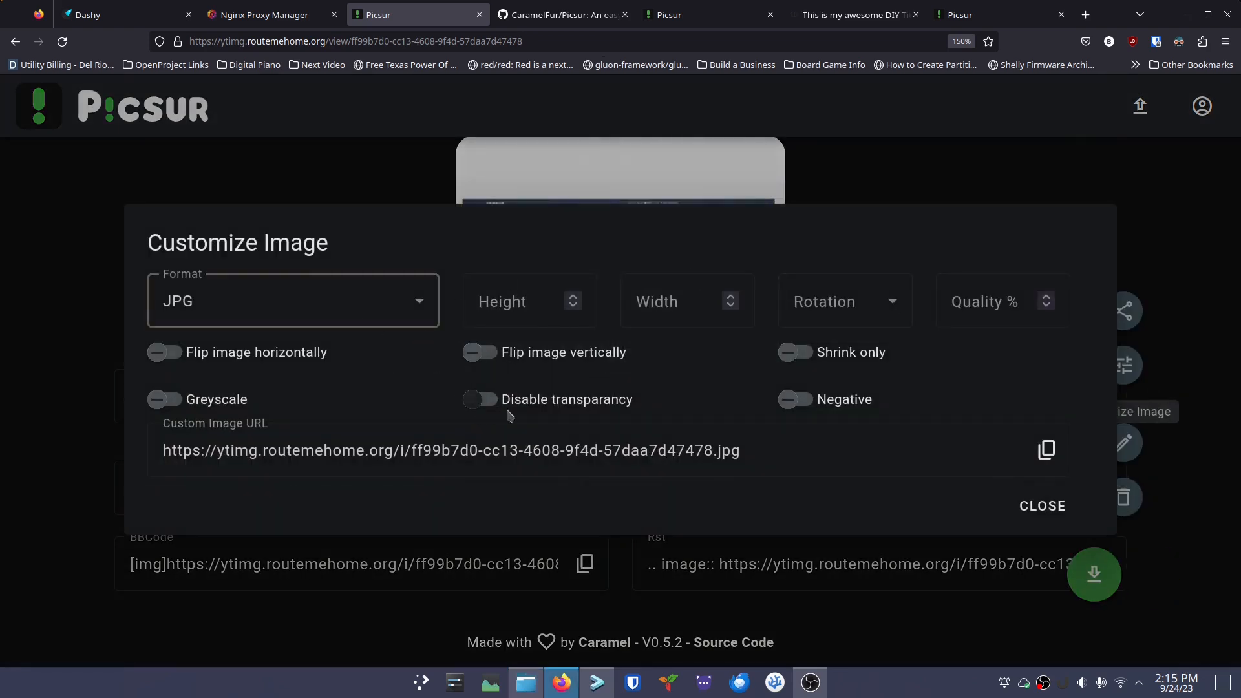
click(418, 310)
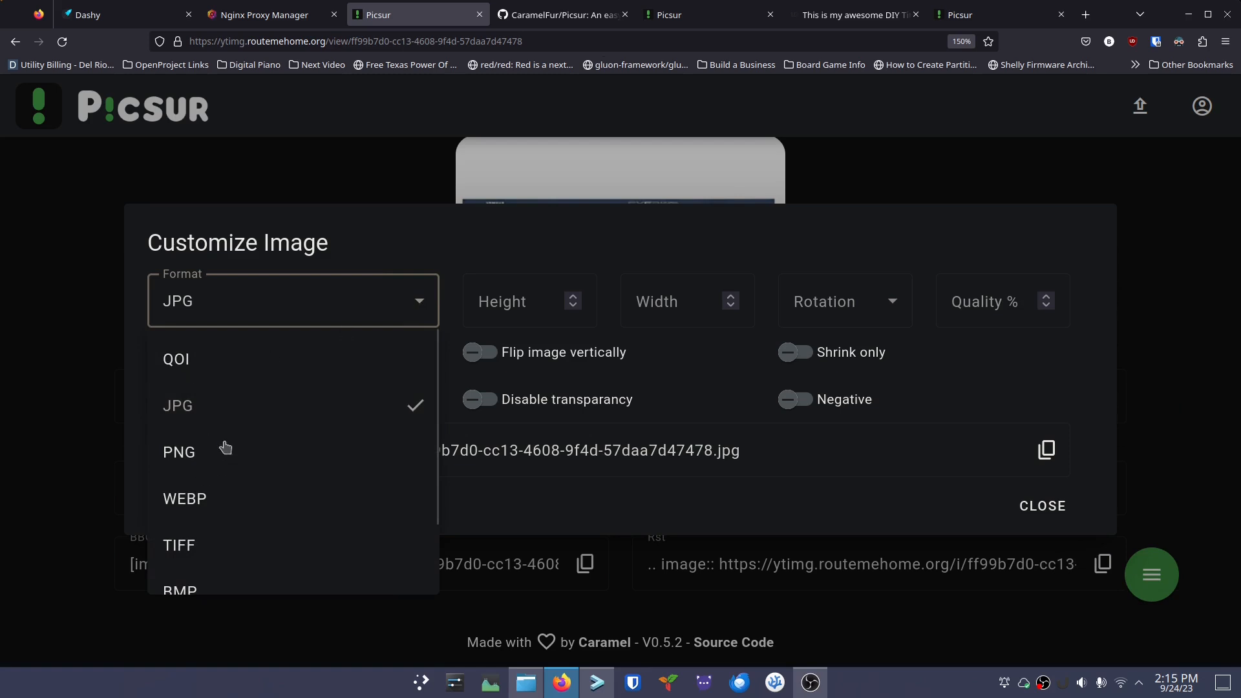
click(412, 258)
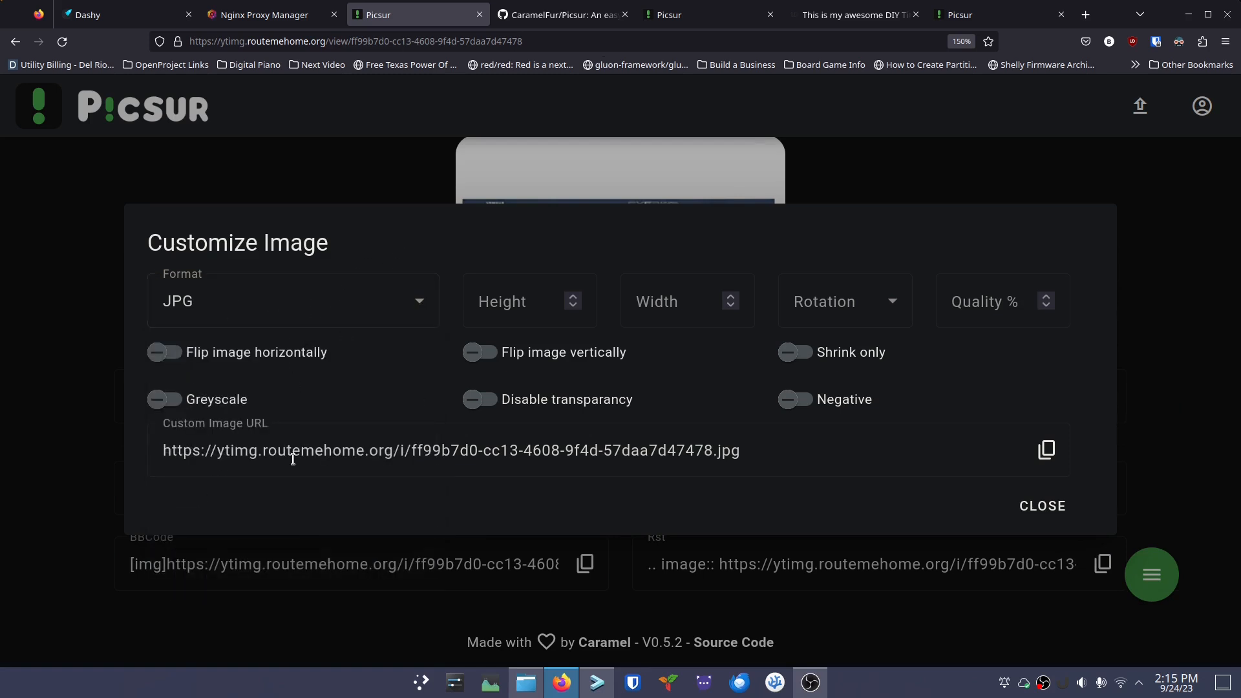
click(1036, 508)
mouse_move(1157, 557)
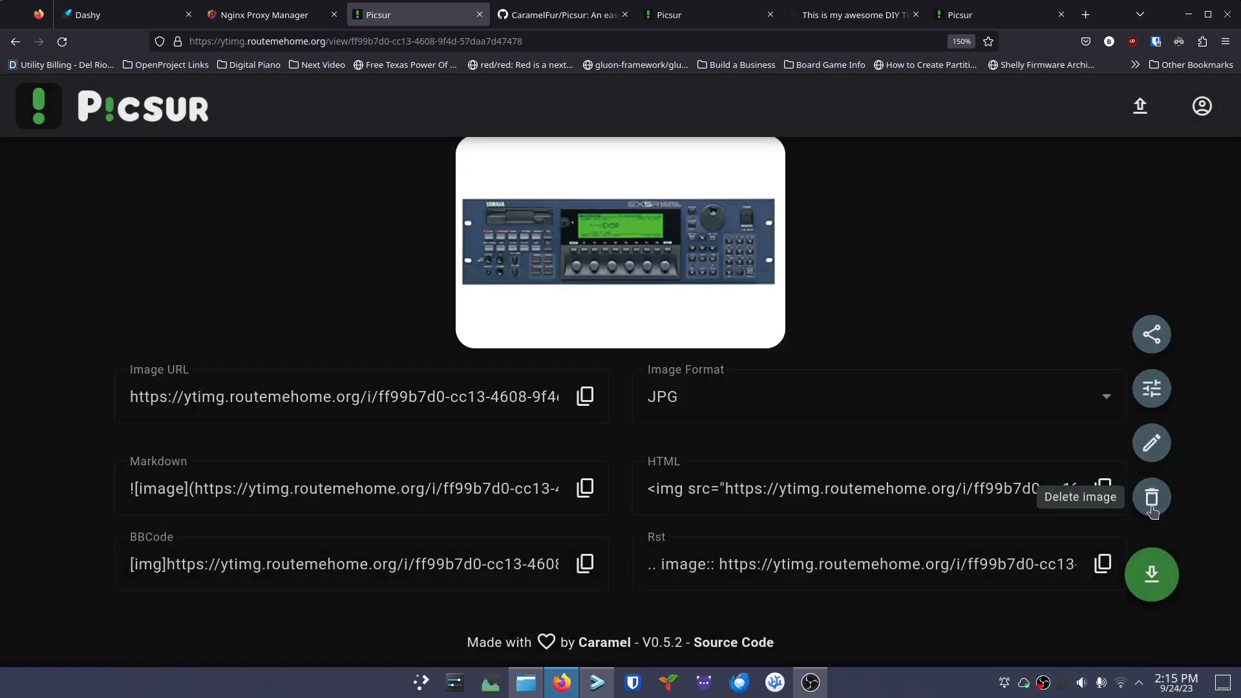
Open yamaha-esxr's Edit Image dialog, browse the Expires After durations, then cancel without changes
click(1153, 443)
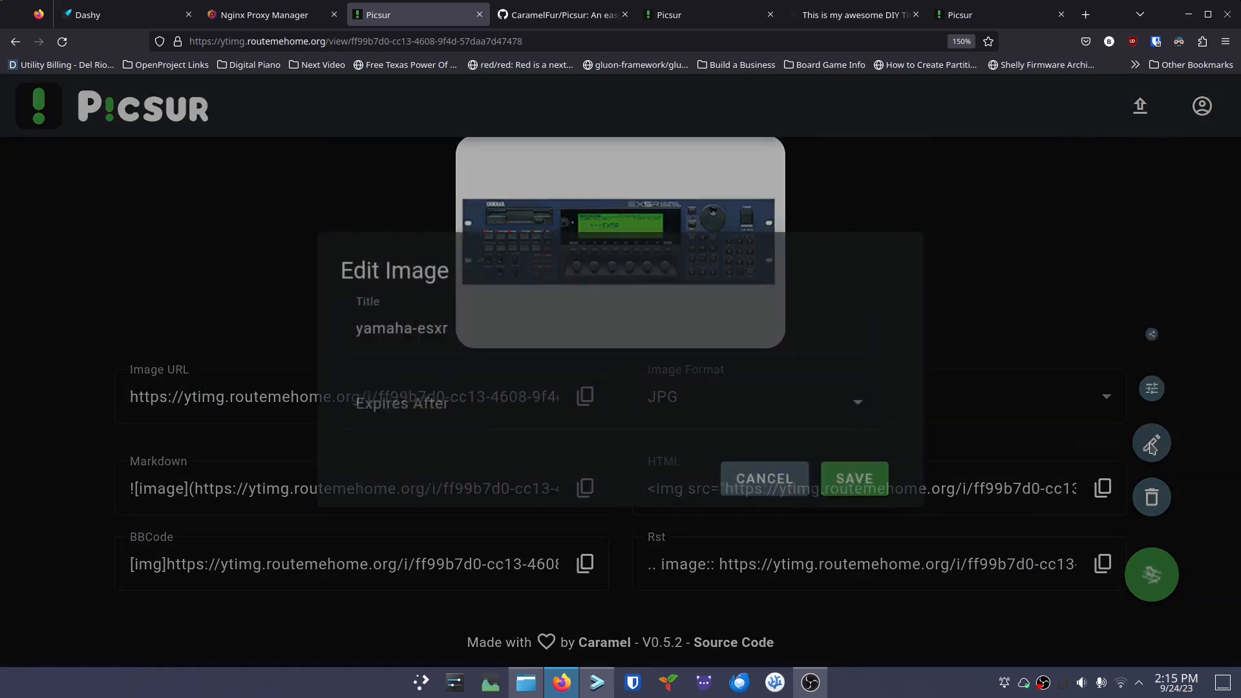
drag(507, 323, 341, 327)
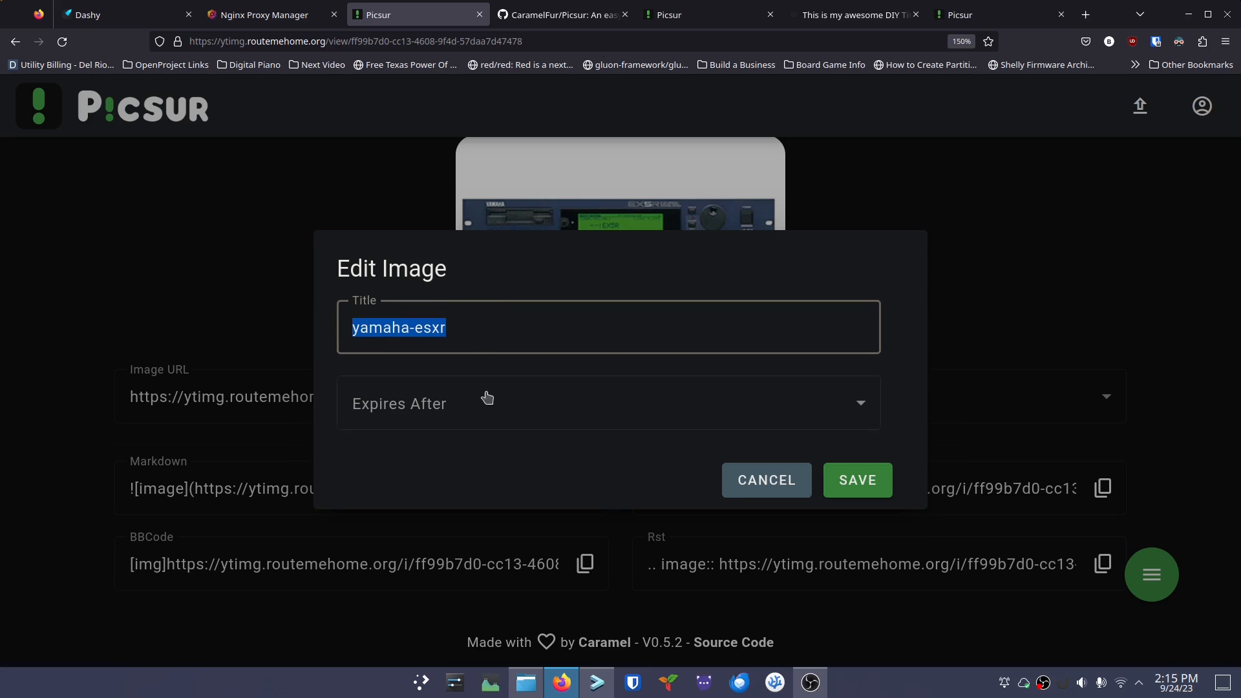
click(511, 413)
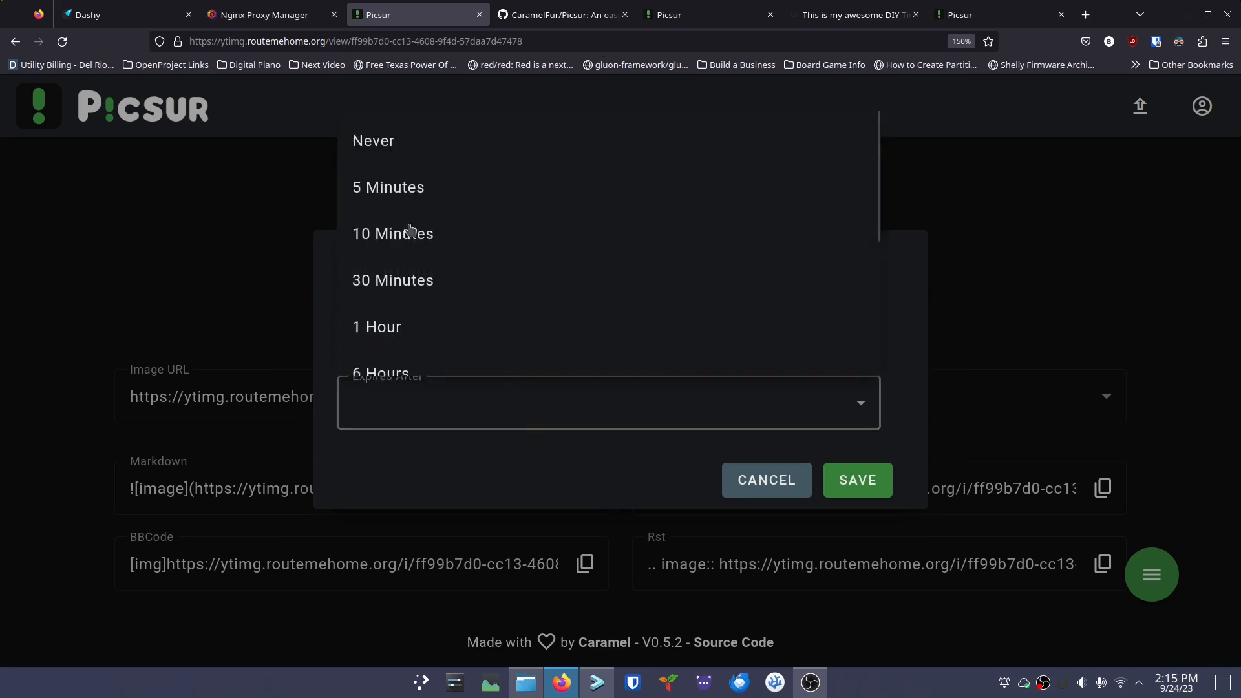
scroll(424, 331, down, 3)
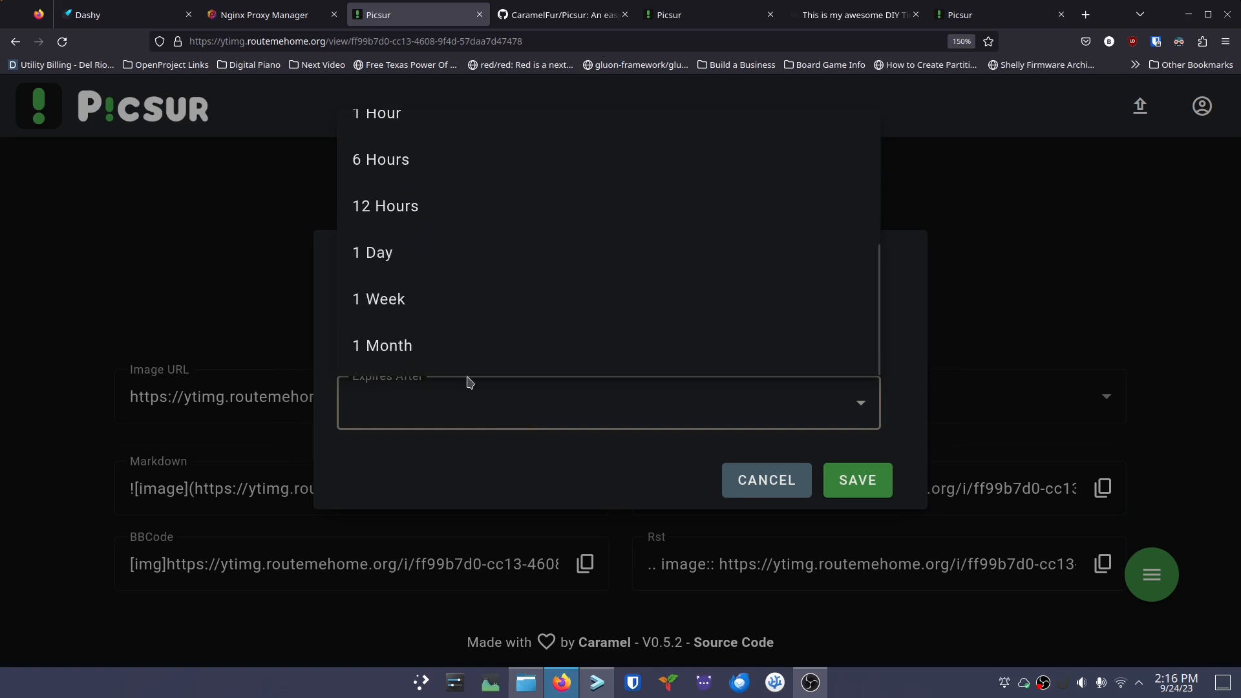
scroll(441, 301, up, 3)
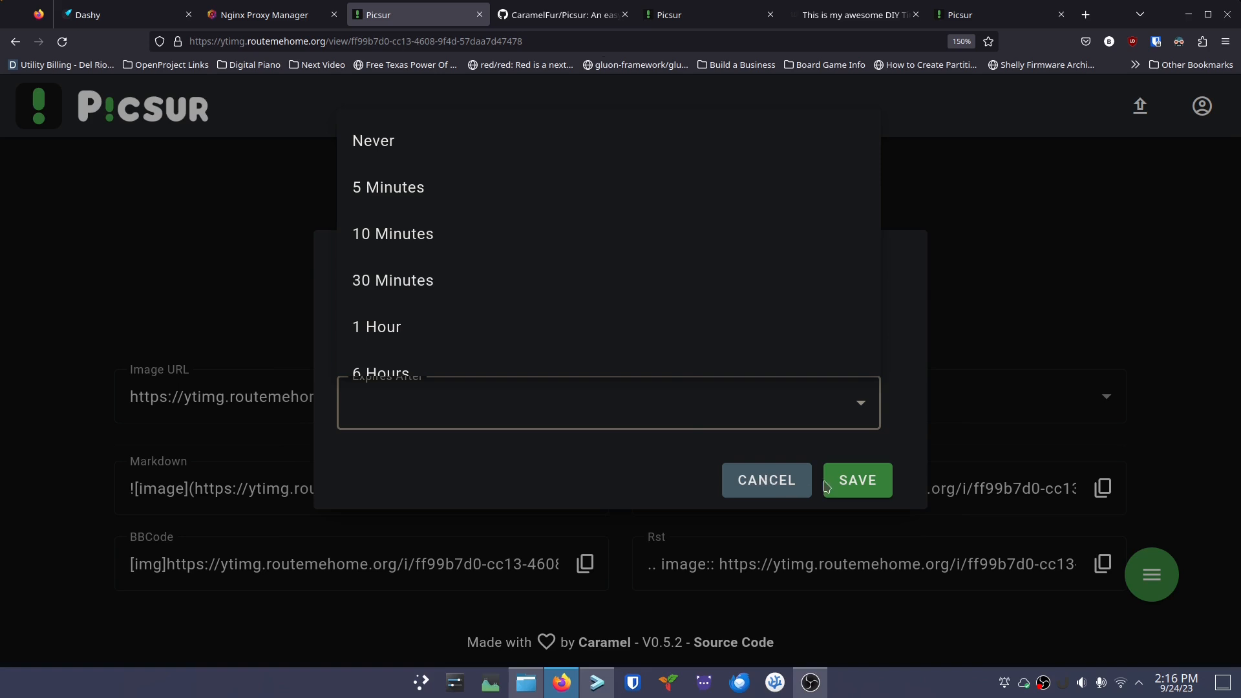
click(762, 483)
click(779, 480)
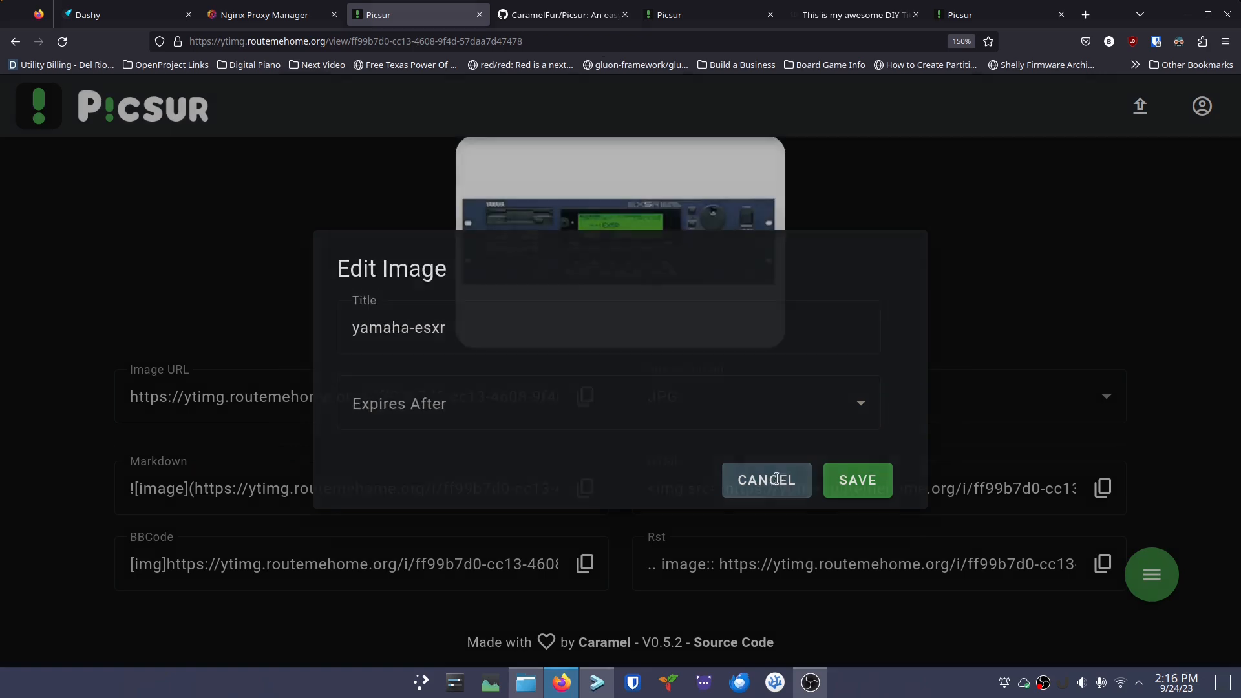
scroll(1015, 355, up, 3)
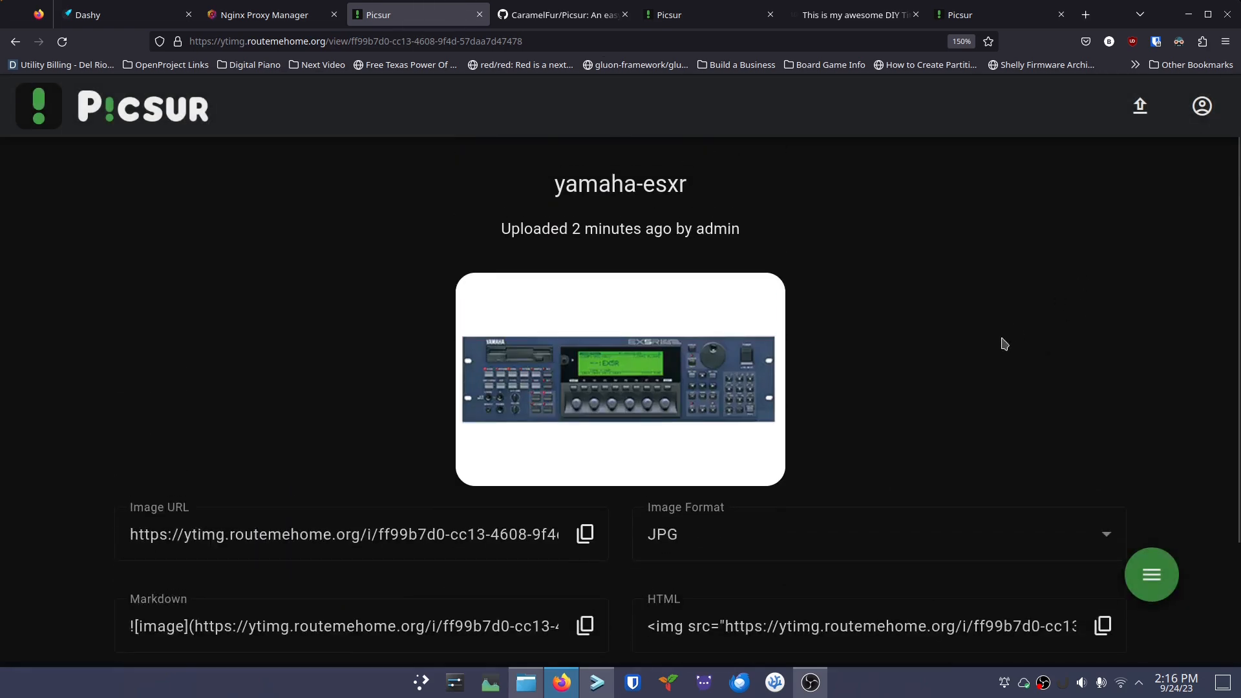
scroll(945, 359, down, 2)
scroll(943, 362, up, 2)
View yamaha-esxr from My Images, then open Settings from the account menu
click(1201, 110)
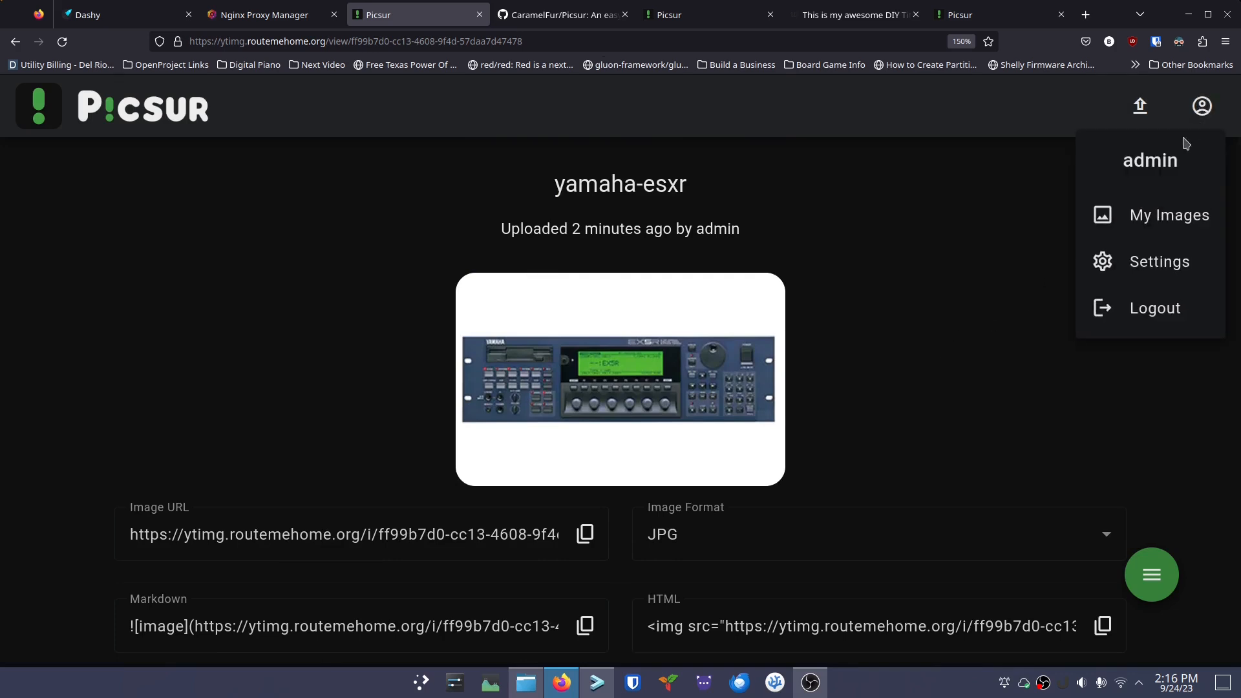
click(1162, 226)
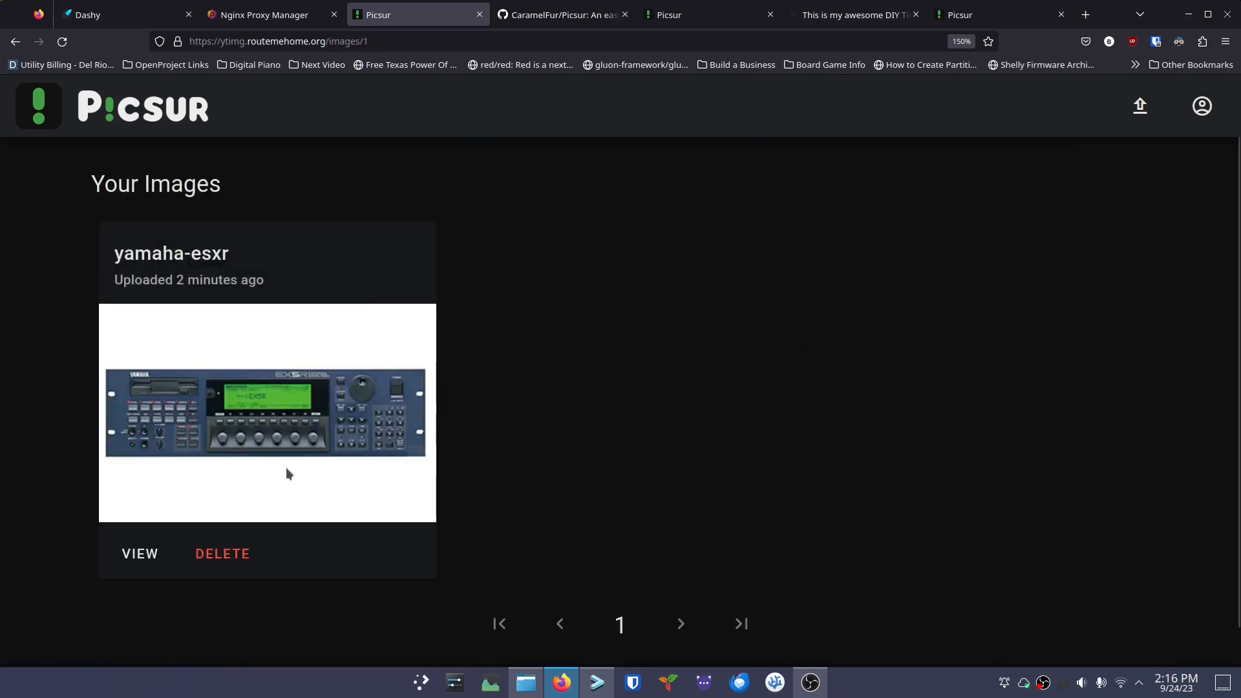
click(135, 560)
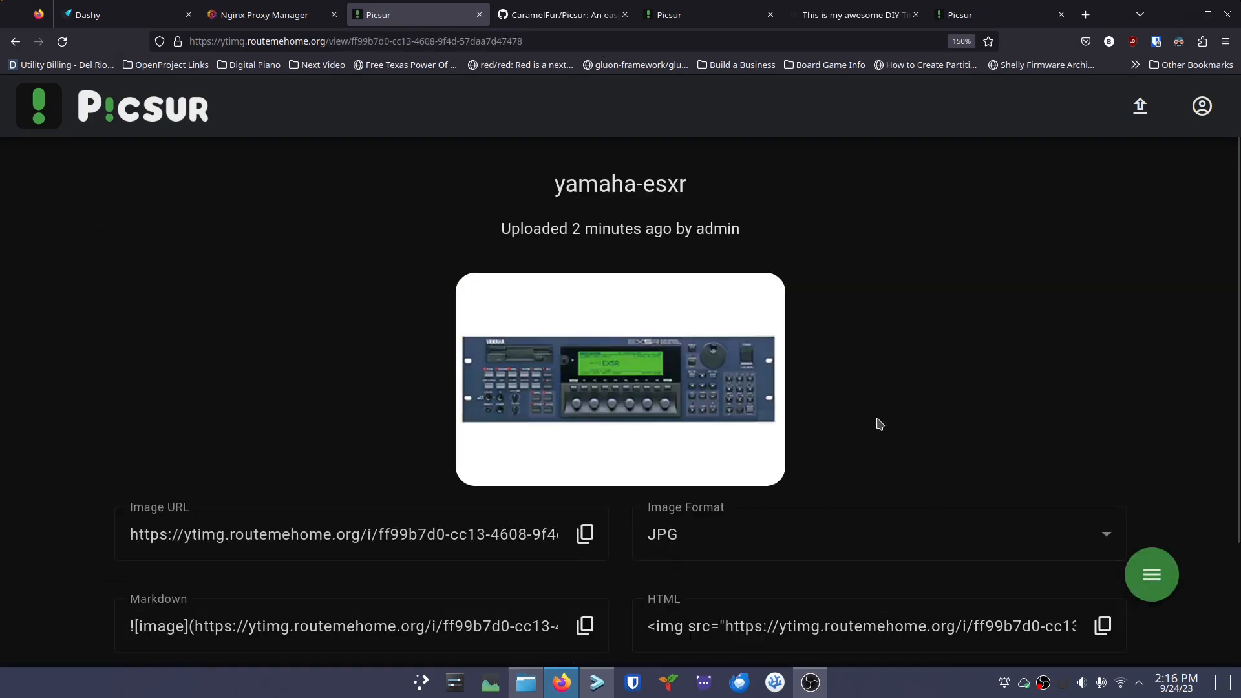
click(1201, 115)
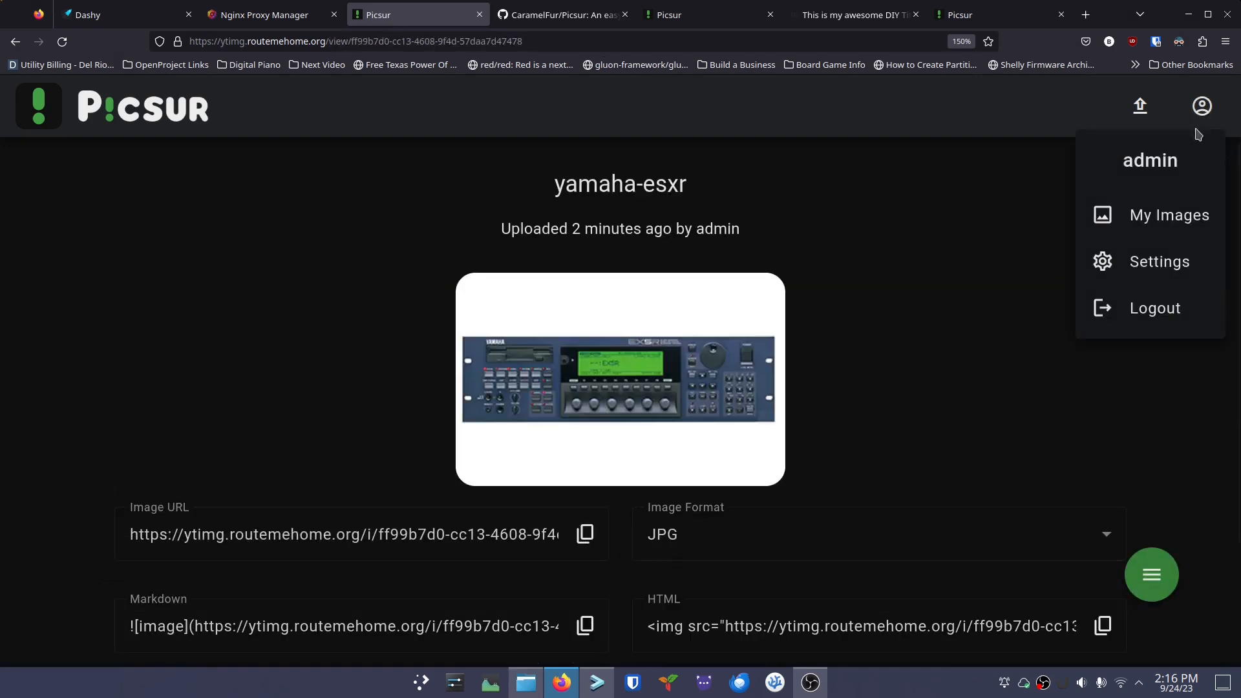
click(1150, 266)
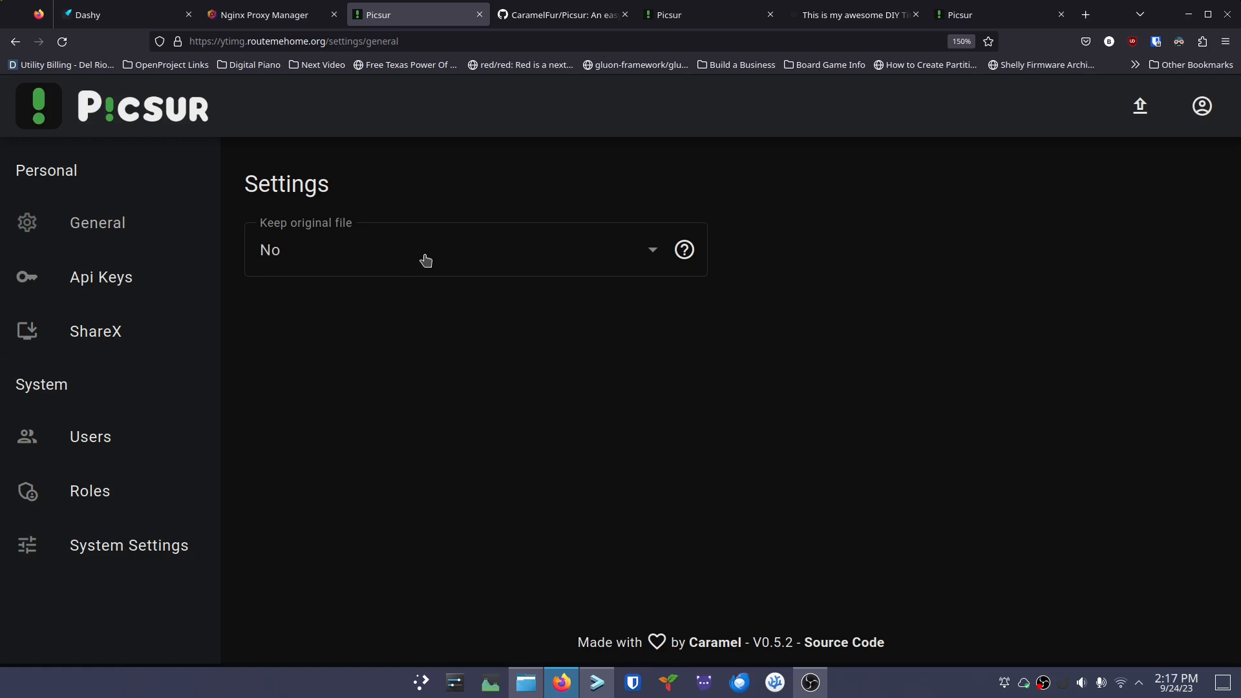
Leave Keep original file at No and browse the Api Keys, ShareX, Users and Roles pages
click(643, 253)
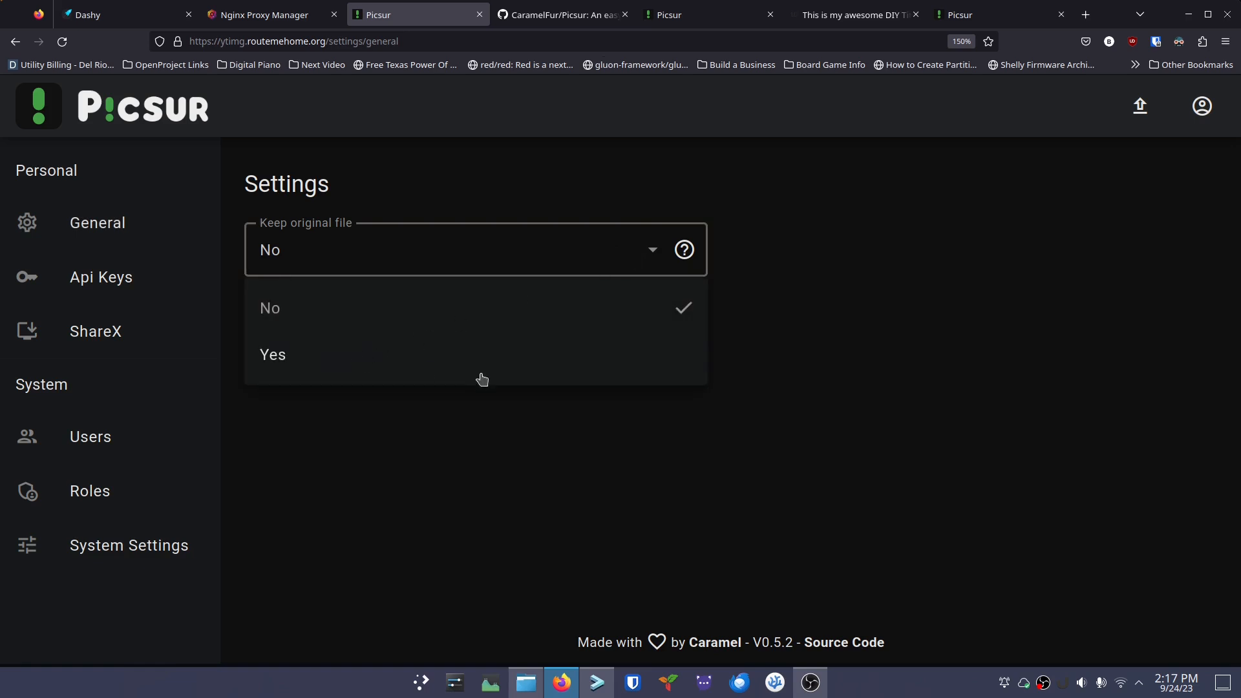
click(823, 354)
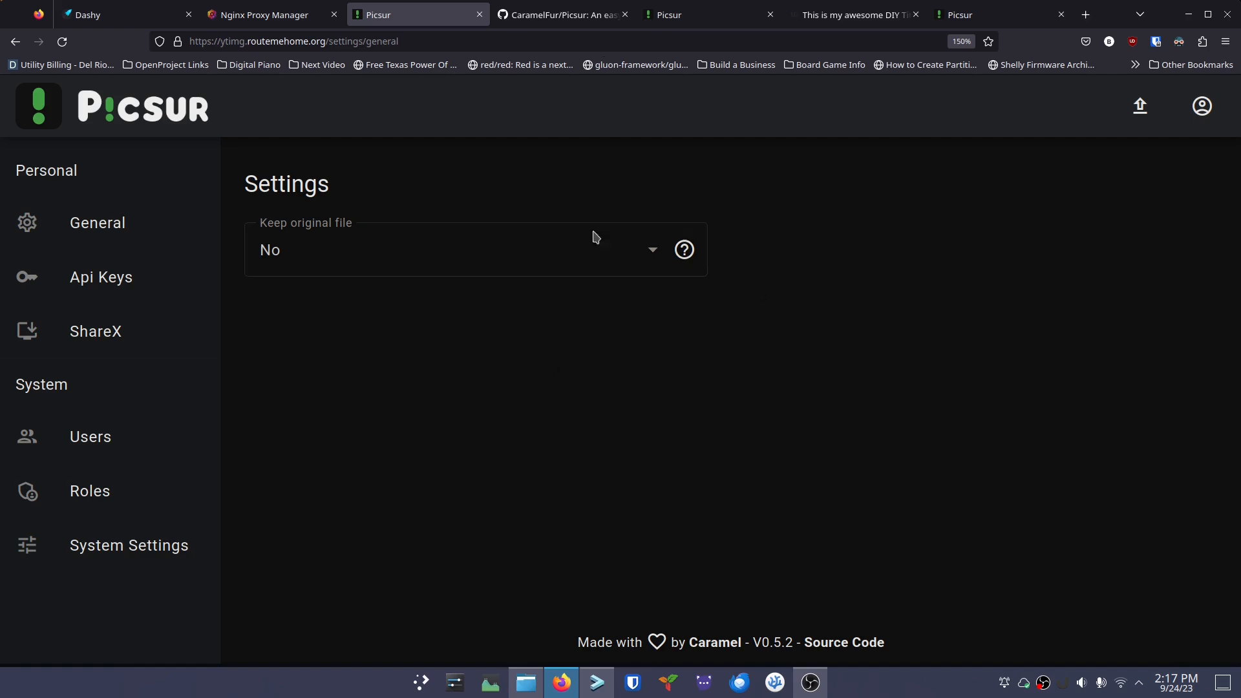
click(121, 282)
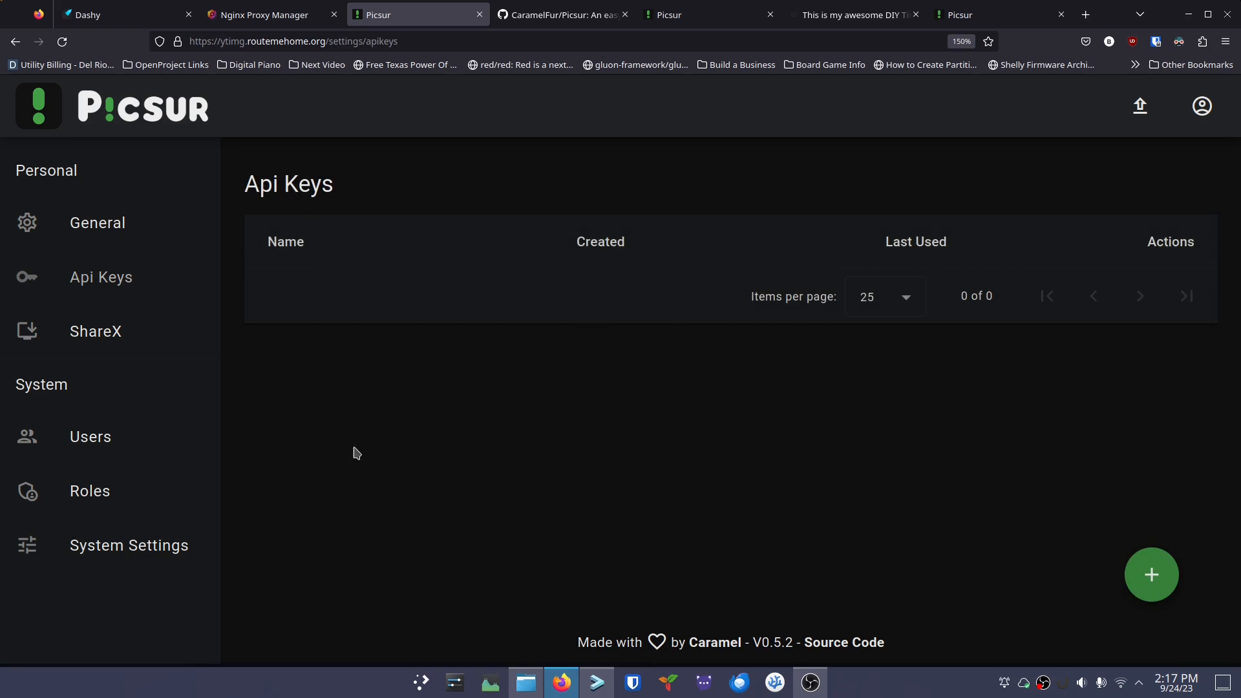
click(103, 332)
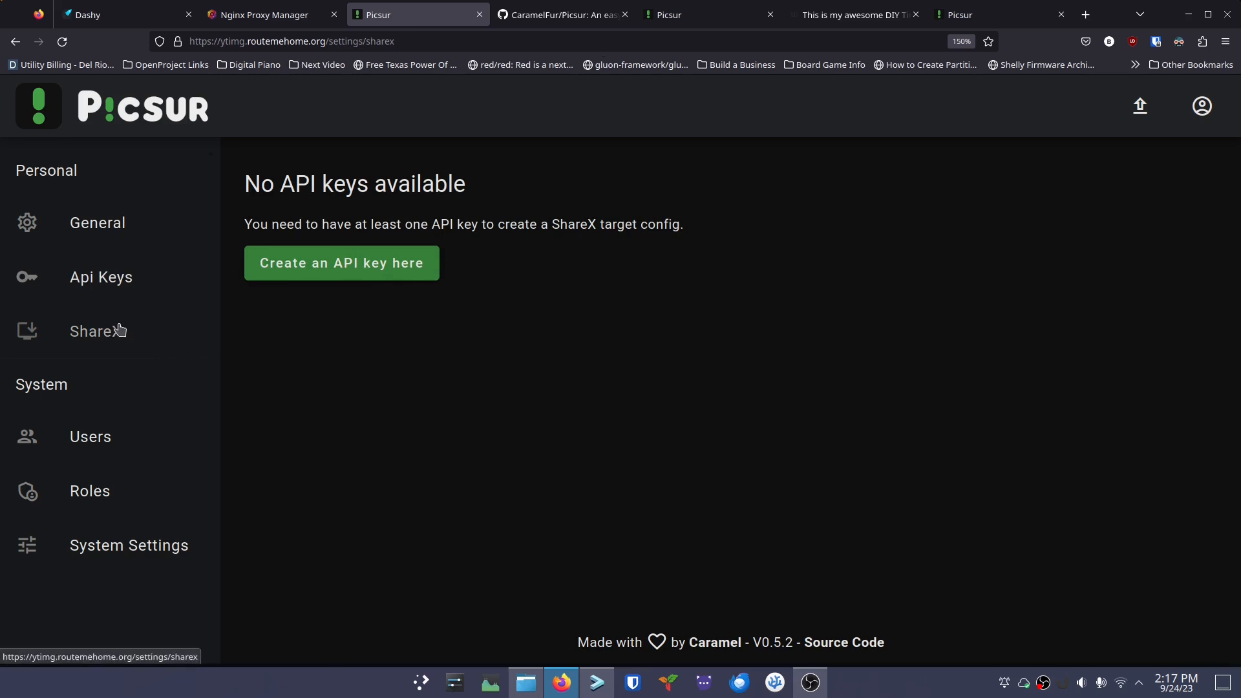
click(108, 442)
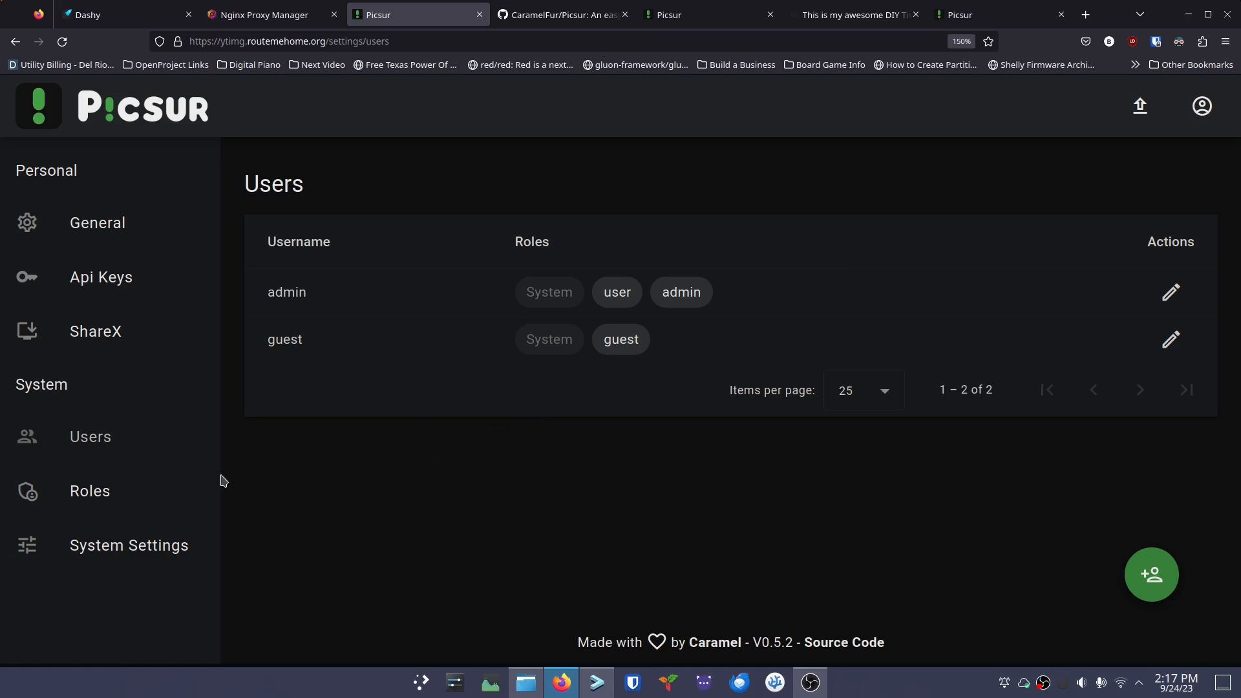
click(100, 498)
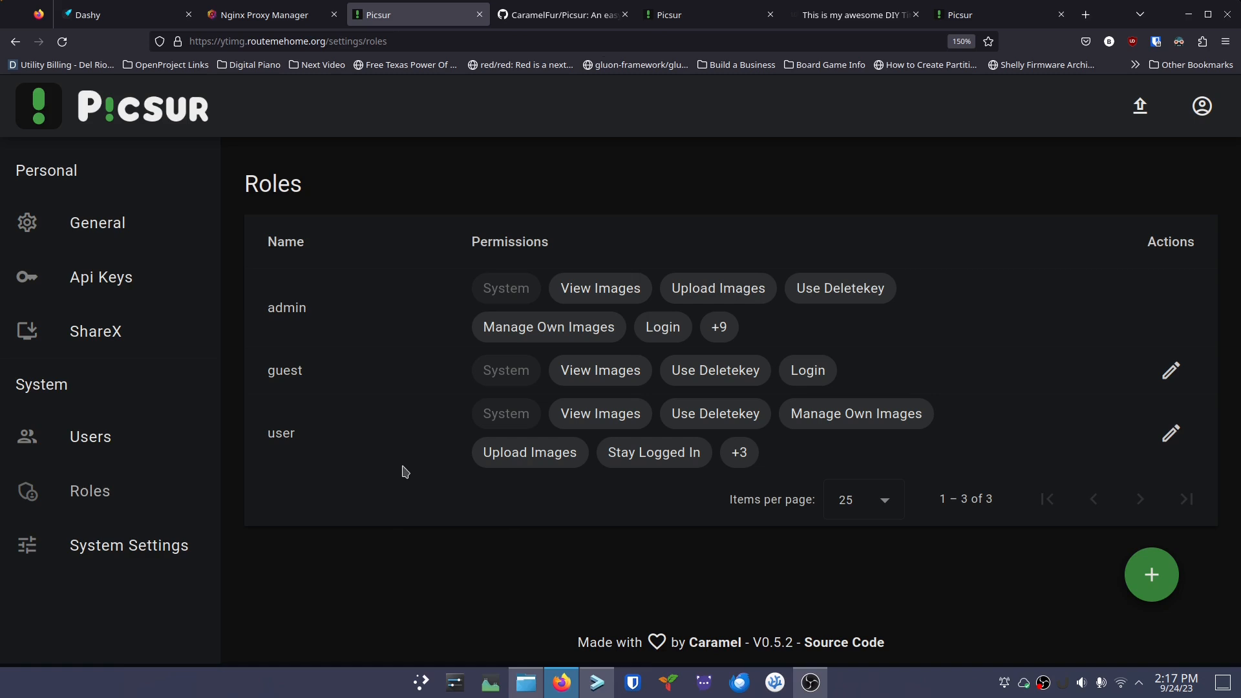
Review the System Settings fields: Host Override, JWT secret, BCrypt Strength and Cached Images Expiry Time
click(156, 549)
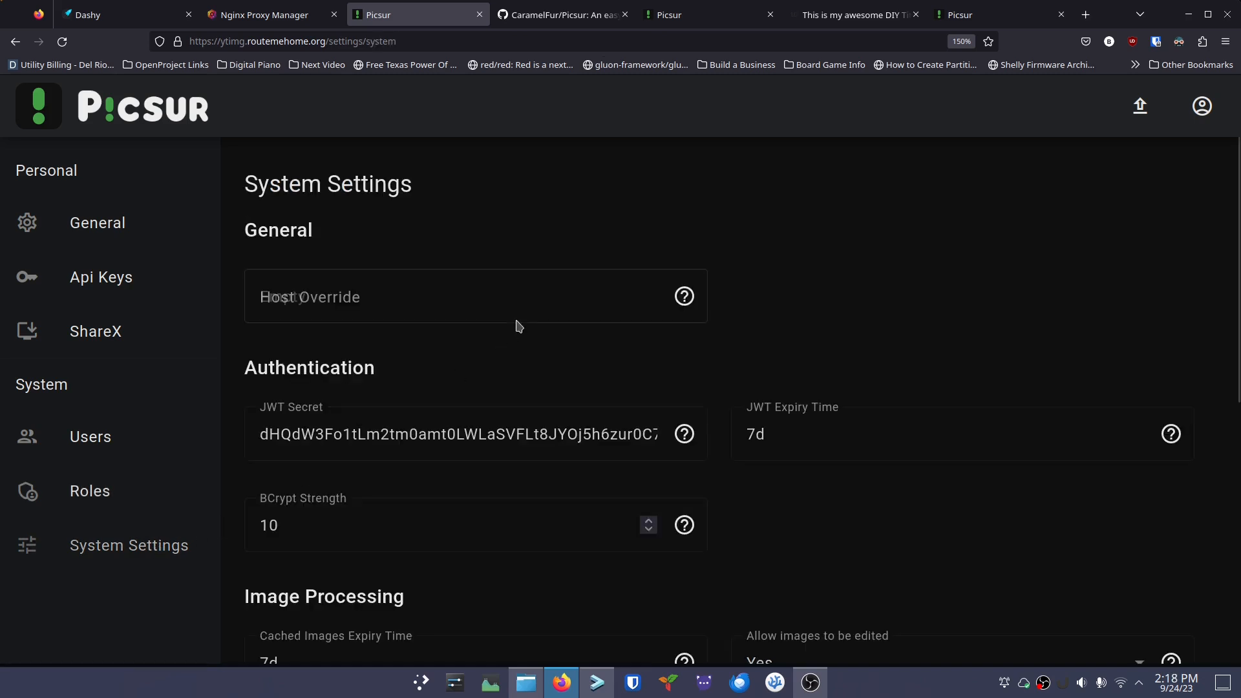
click(425, 301)
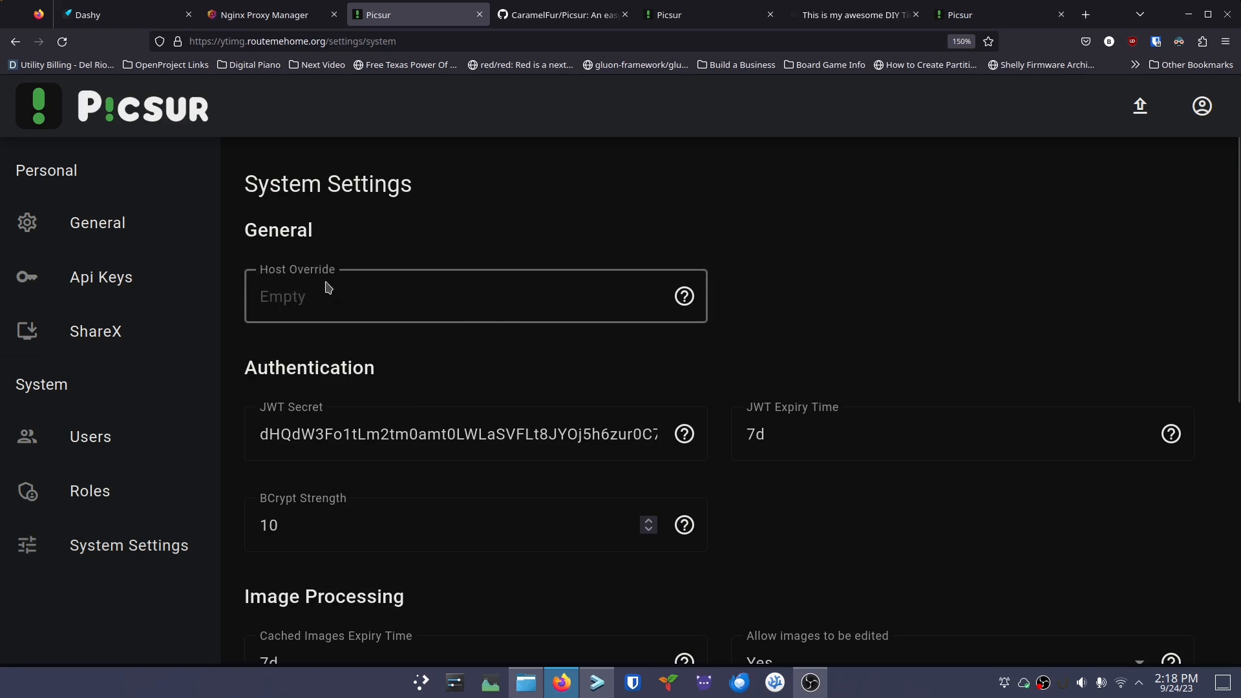
scroll(416, 298, down, 2)
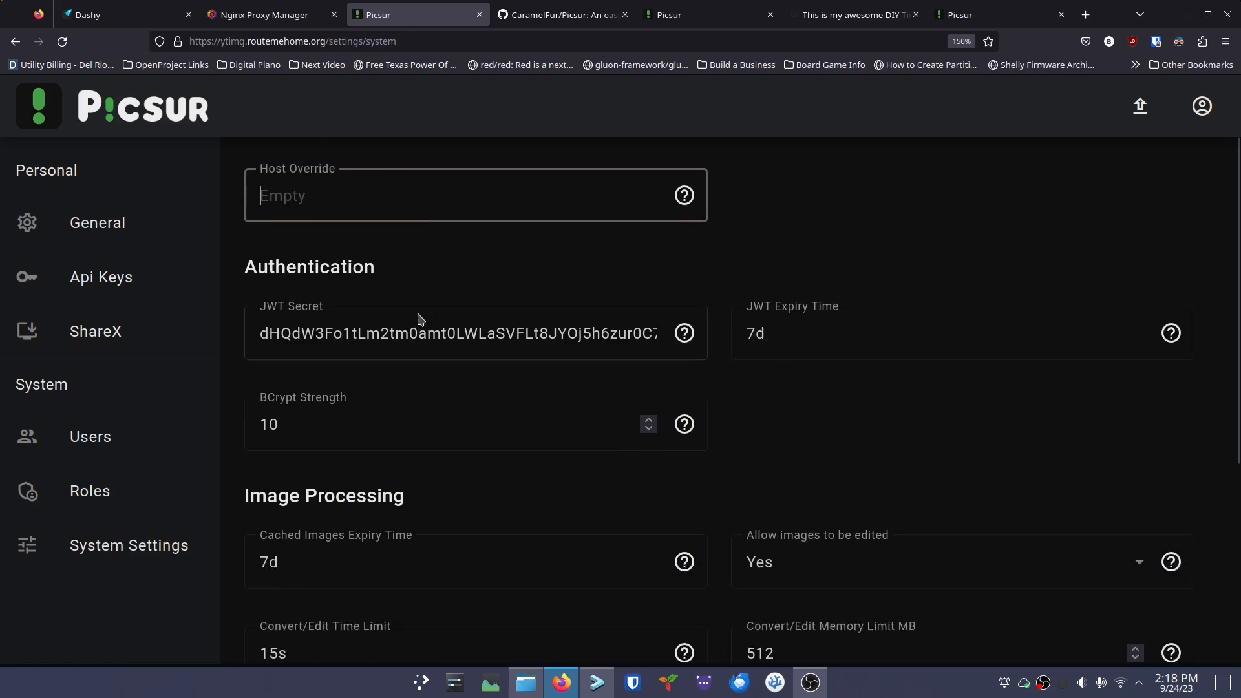
drag(400, 343, 377, 351)
click(391, 354)
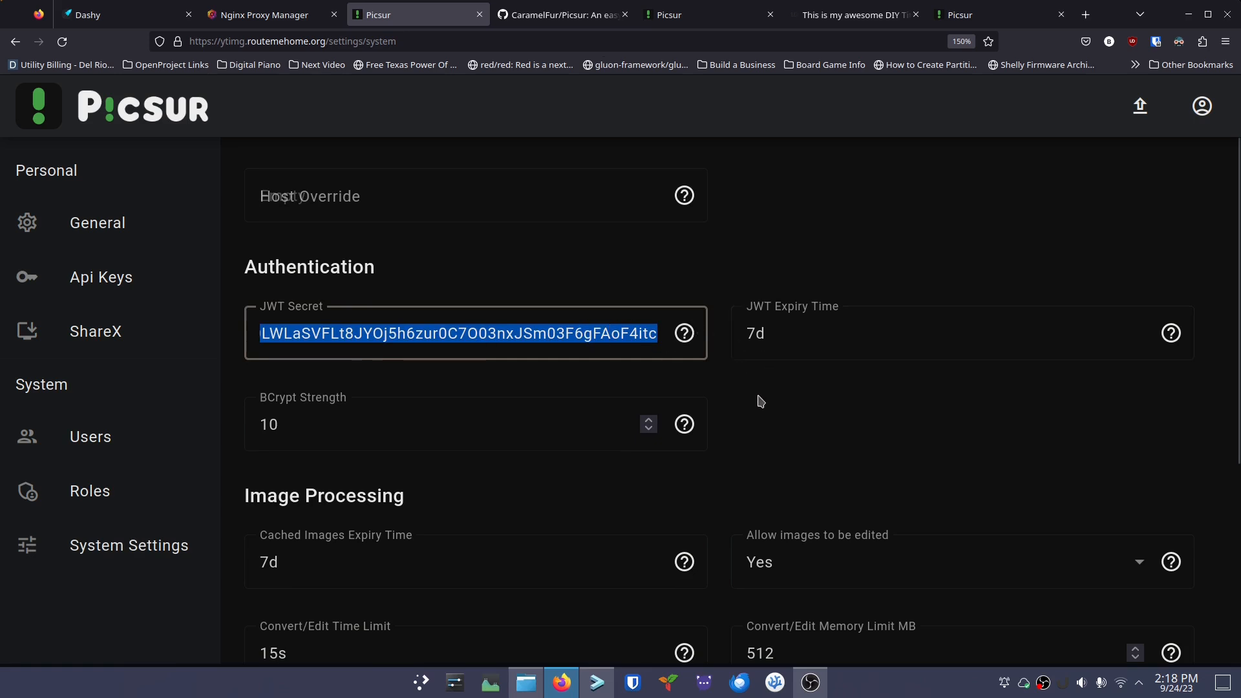
click(801, 393)
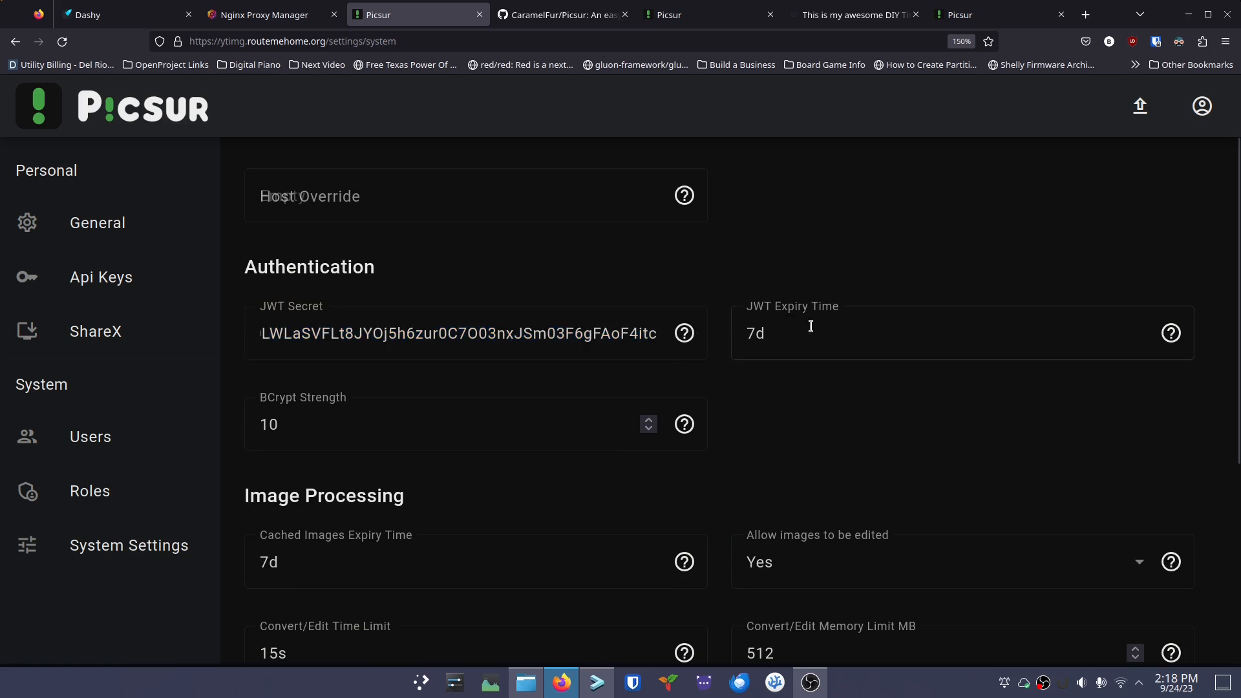
scroll(520, 372, down, 2)
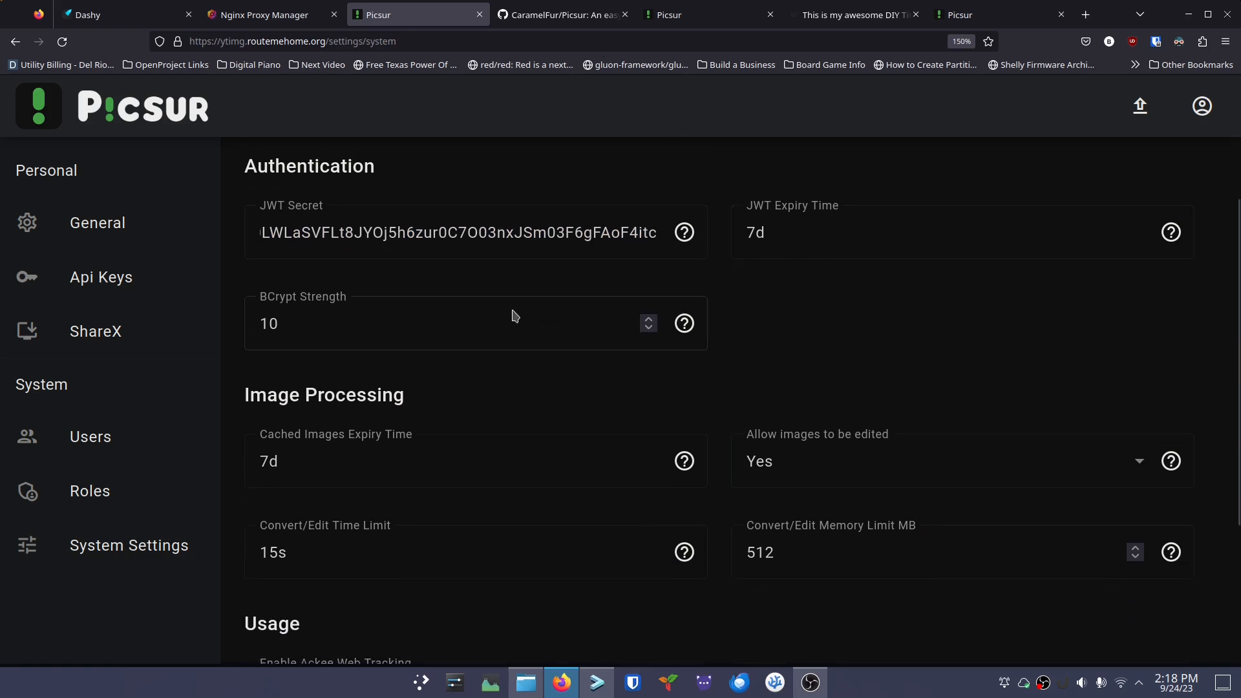
click(430, 326)
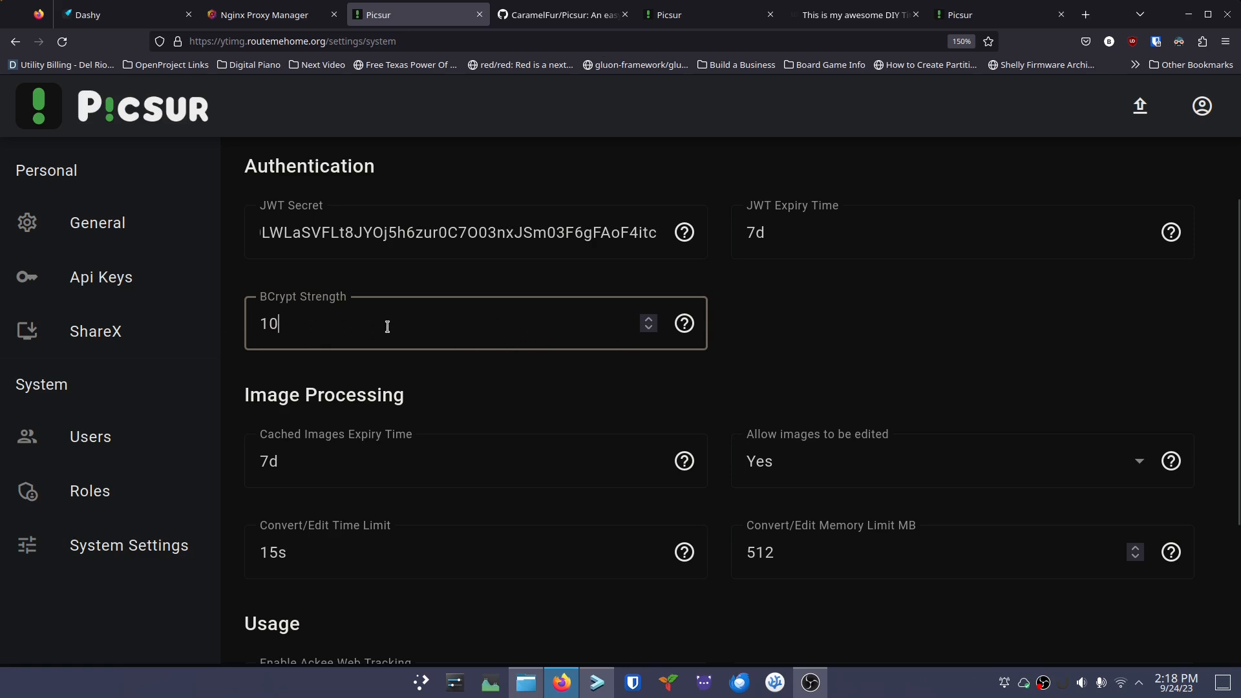
scroll(479, 379, down, 2)
click(482, 370)
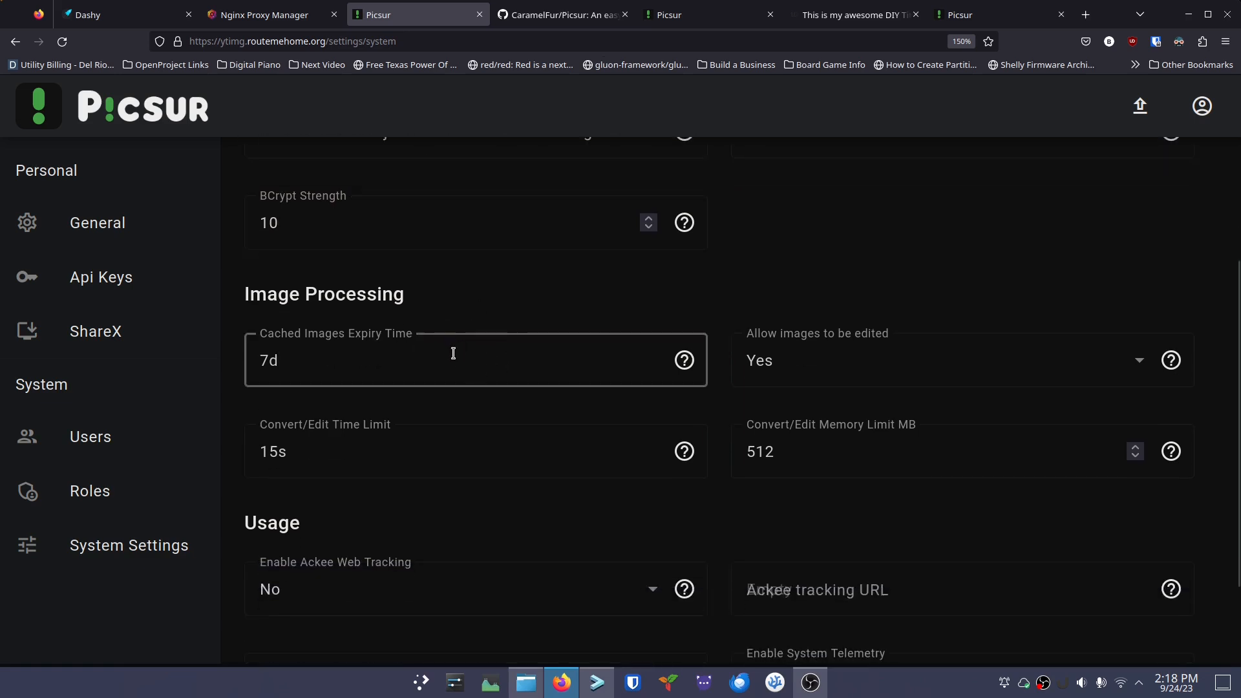
scroll(560, 358, down, 2)
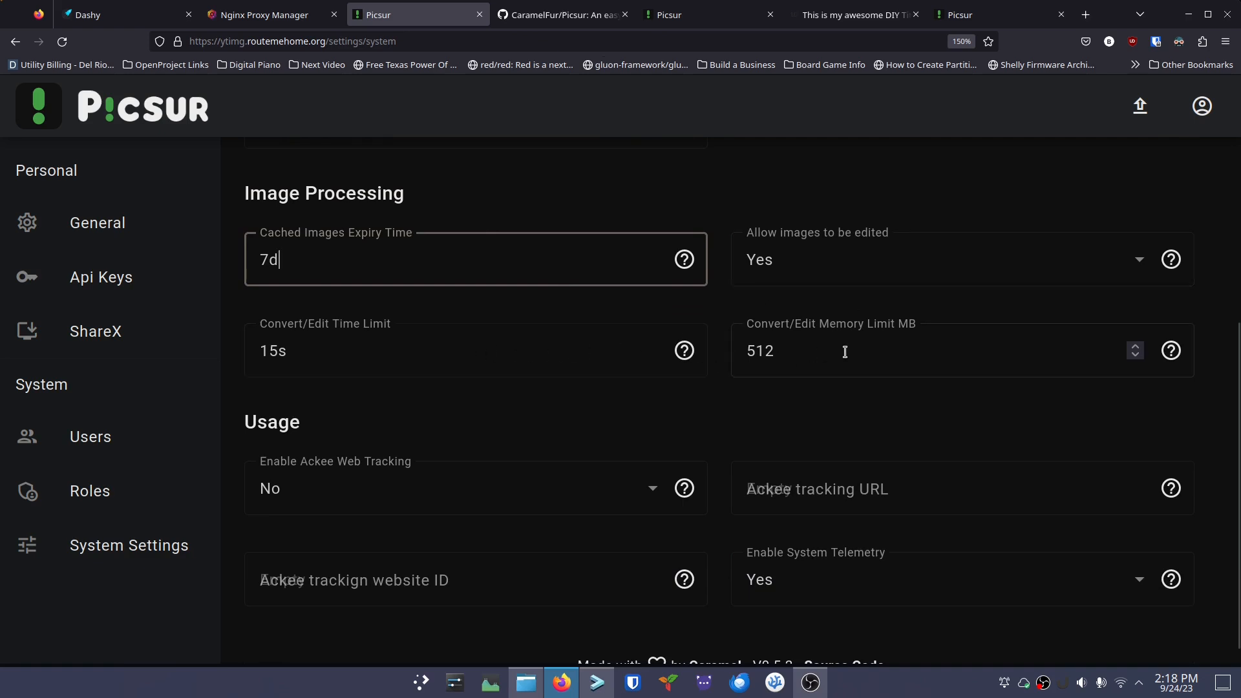
scroll(846, 355, down, 1)
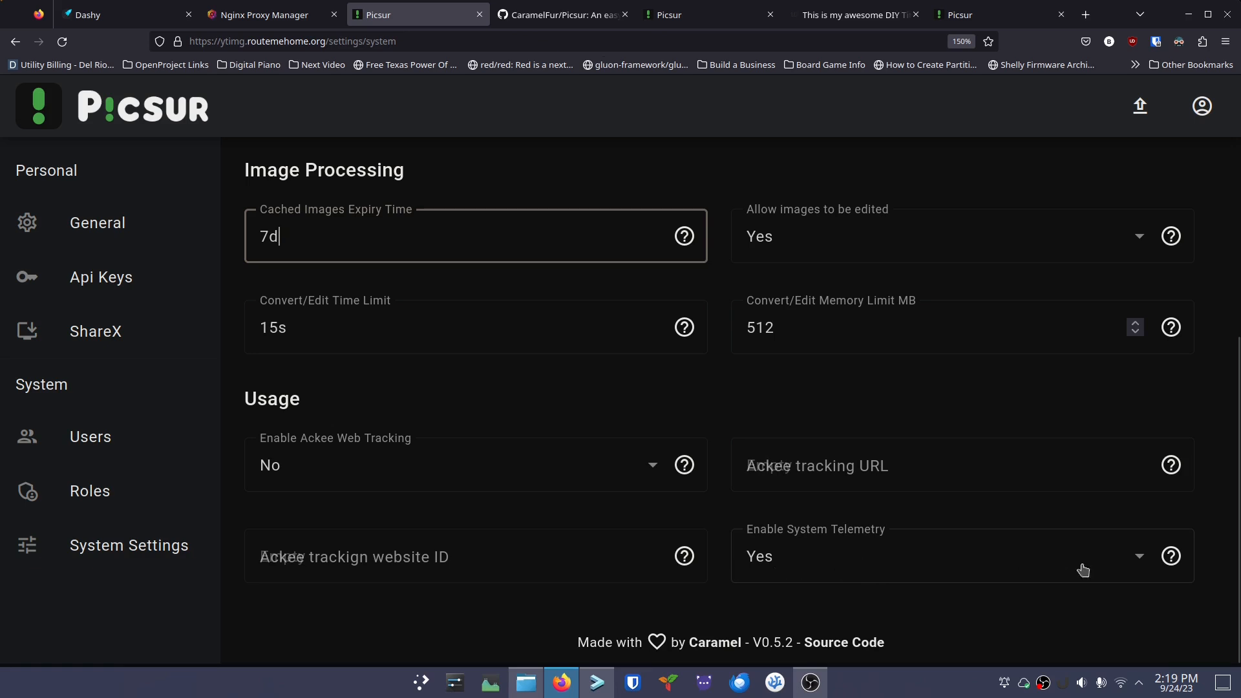
Set Enable System Telemetry to No
click(1138, 560)
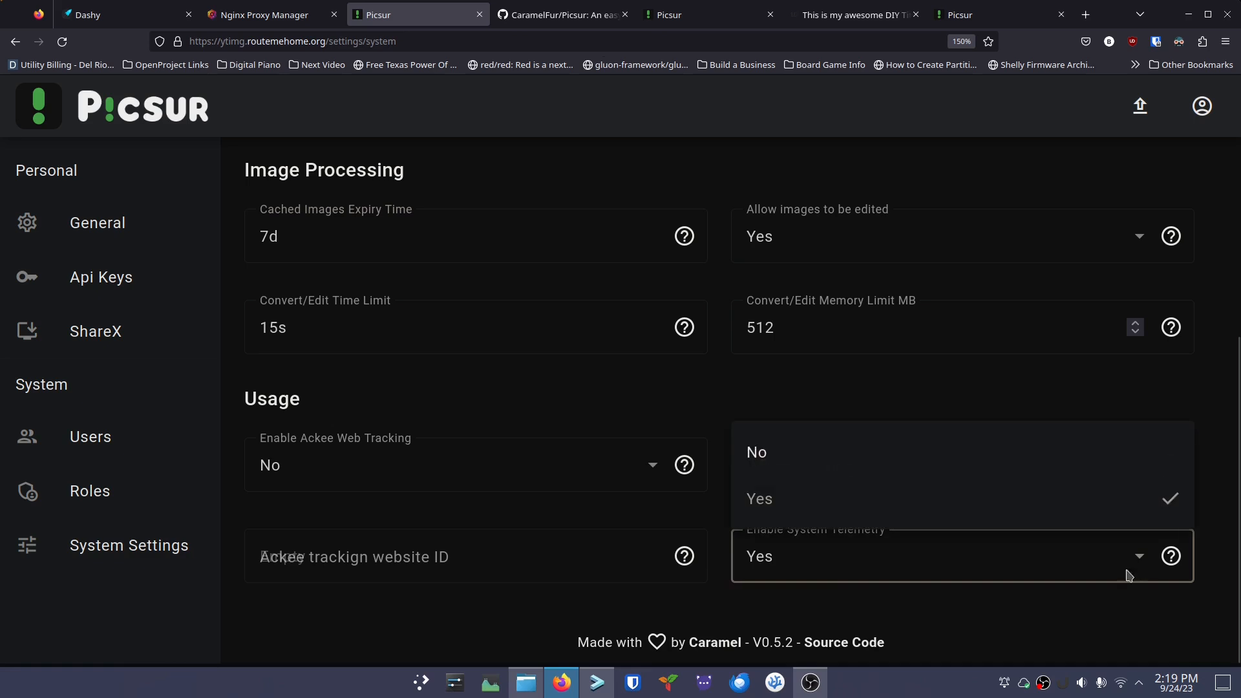
click(780, 454)
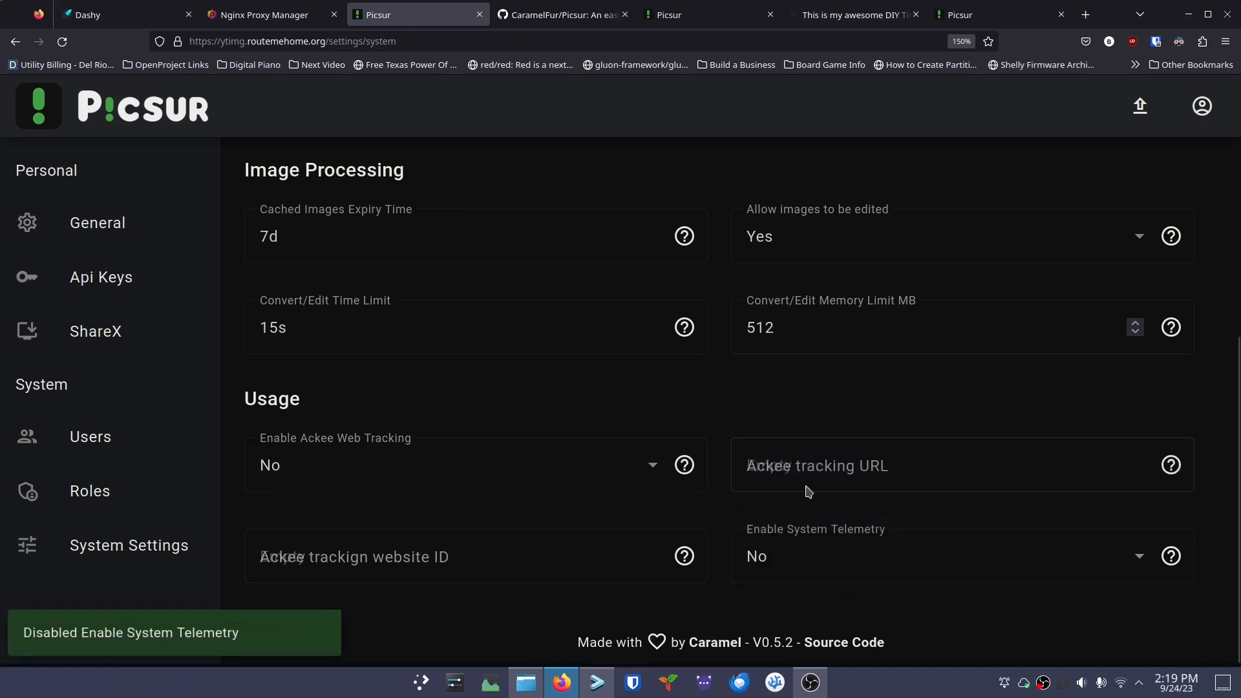
scroll(770, 422, up, 6)
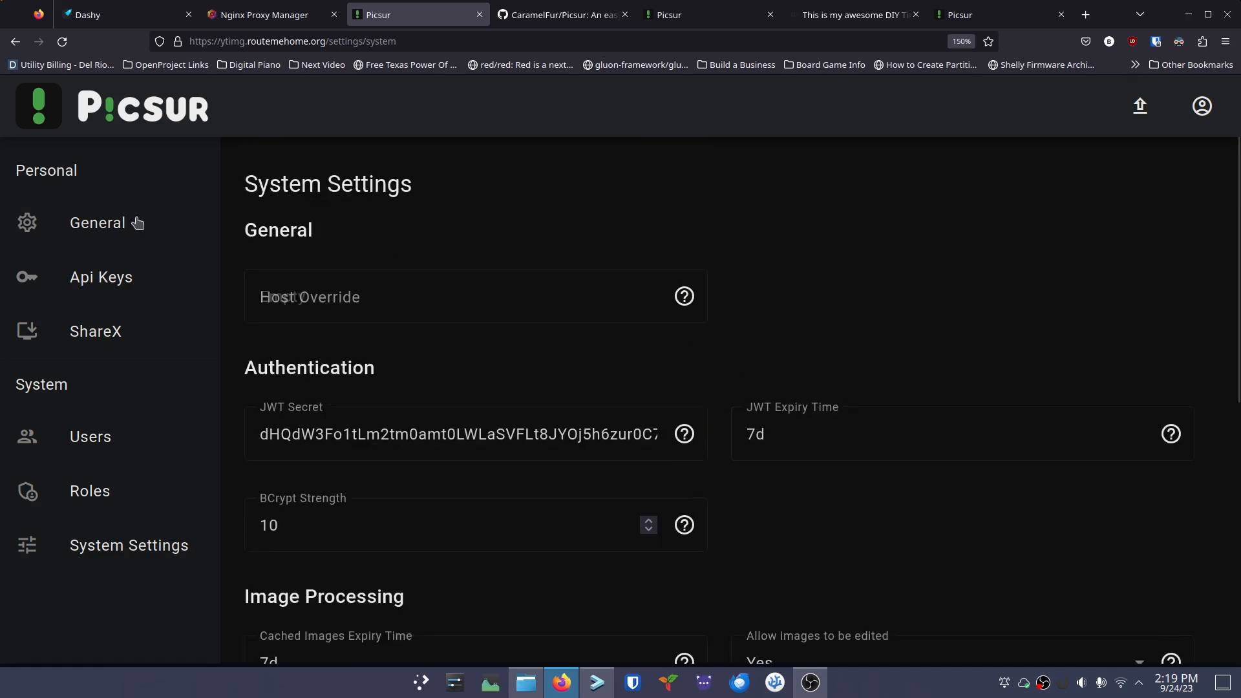
Copy the yamaha-esxr image's Markdown embed code via My Images
click(110, 223)
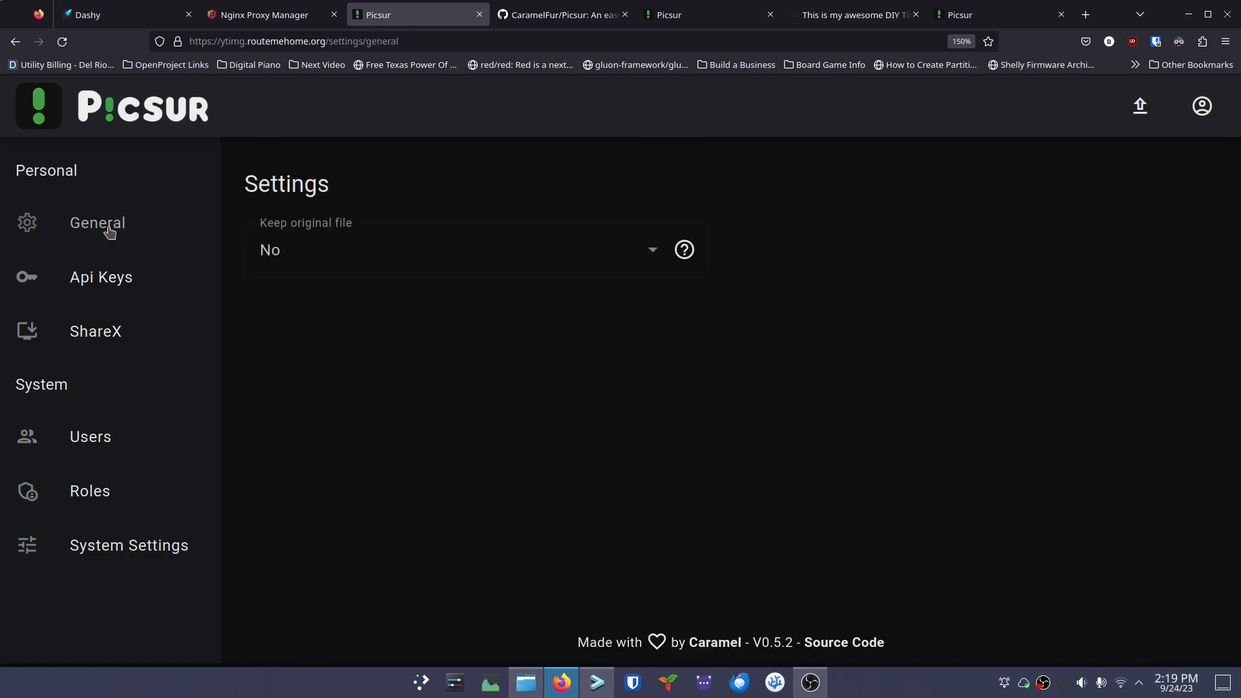
click(165, 113)
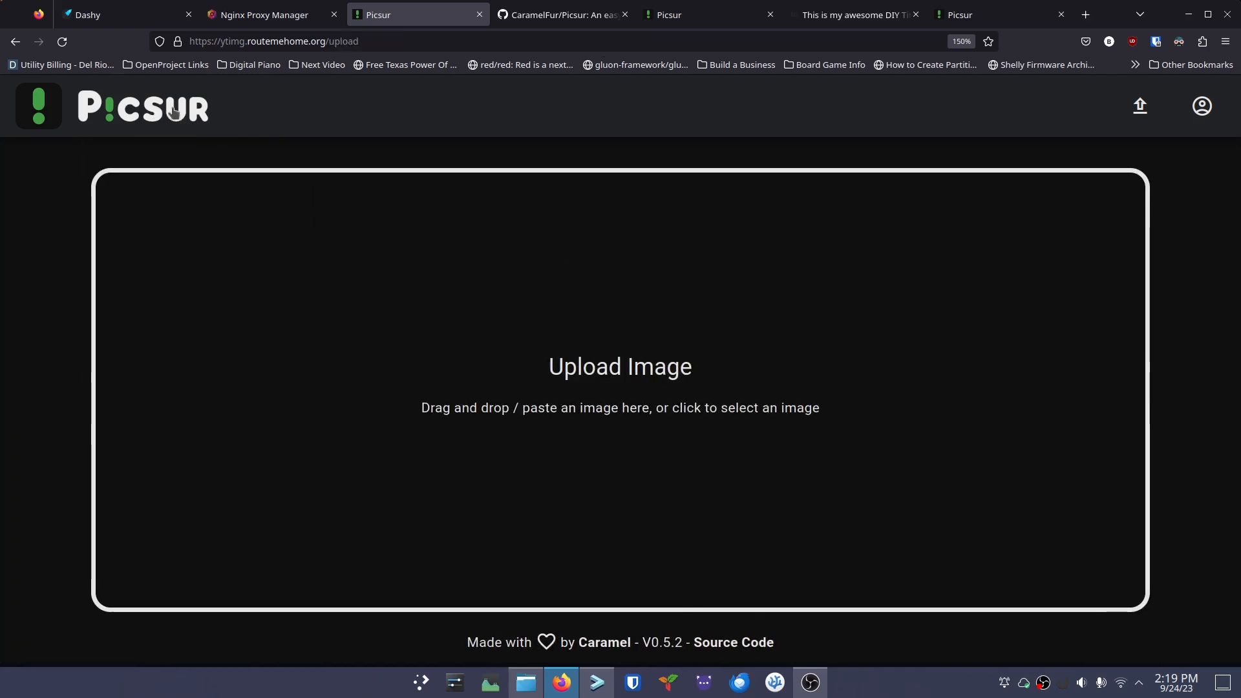
click(1204, 109)
click(1138, 223)
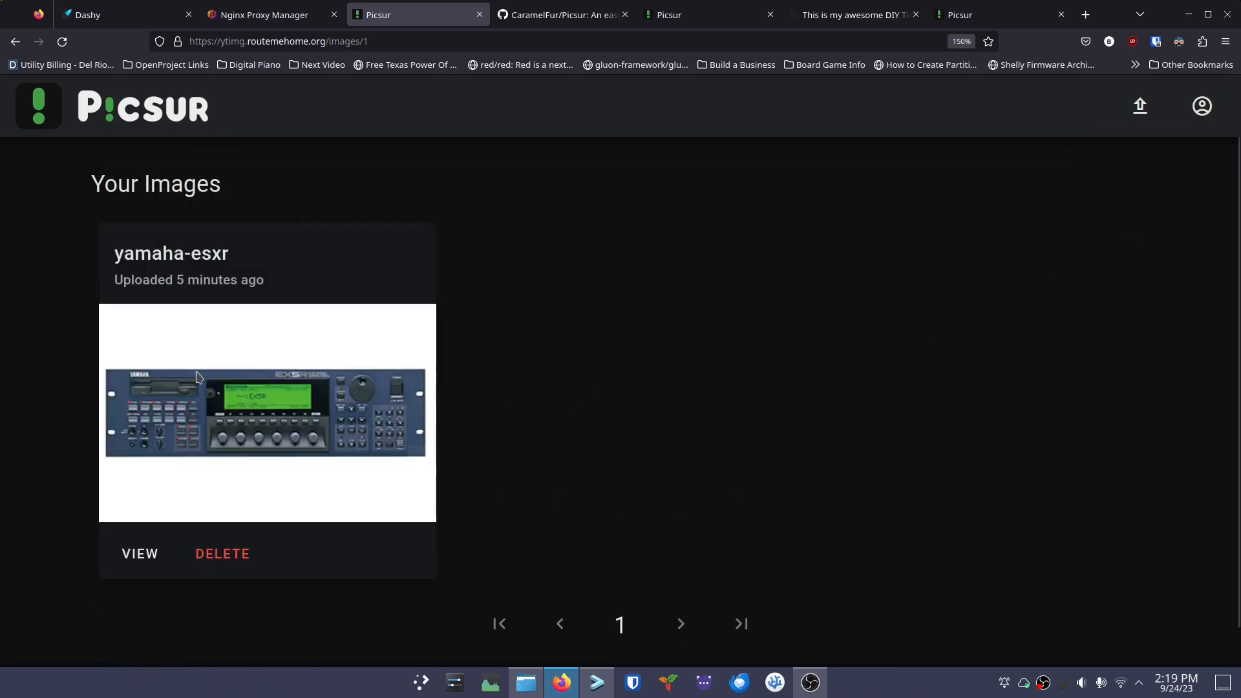
click(138, 554)
scroll(471, 482, down, 2)
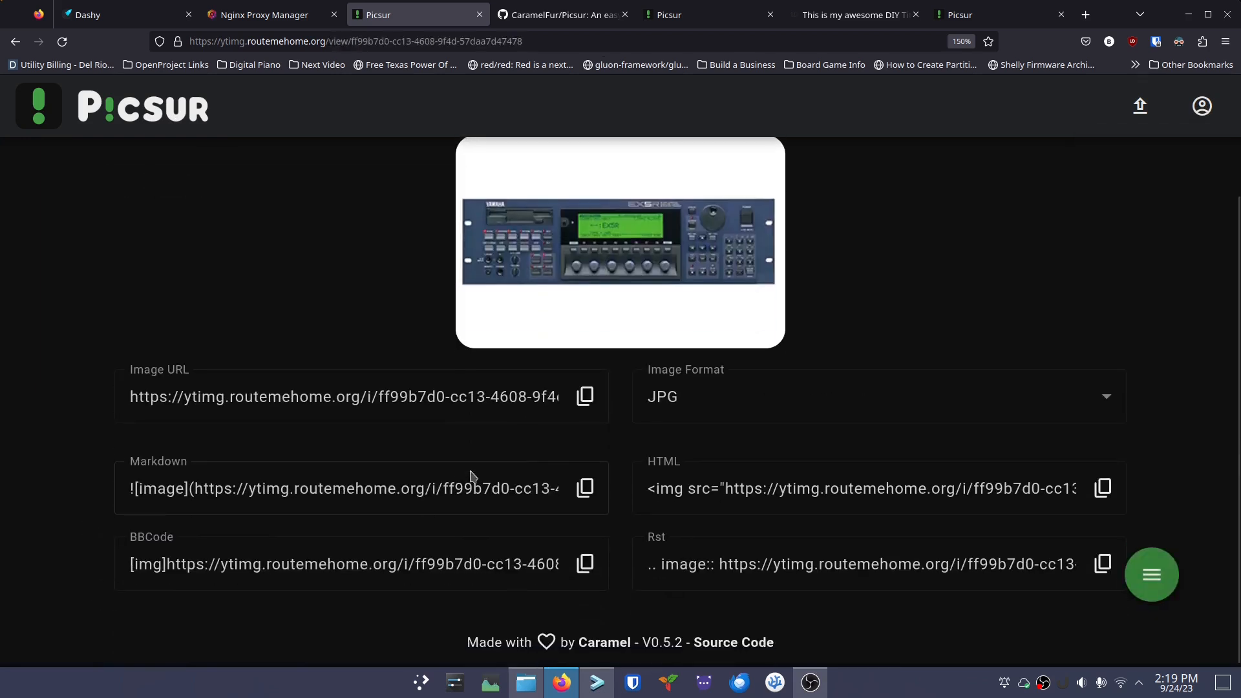
click(586, 488)
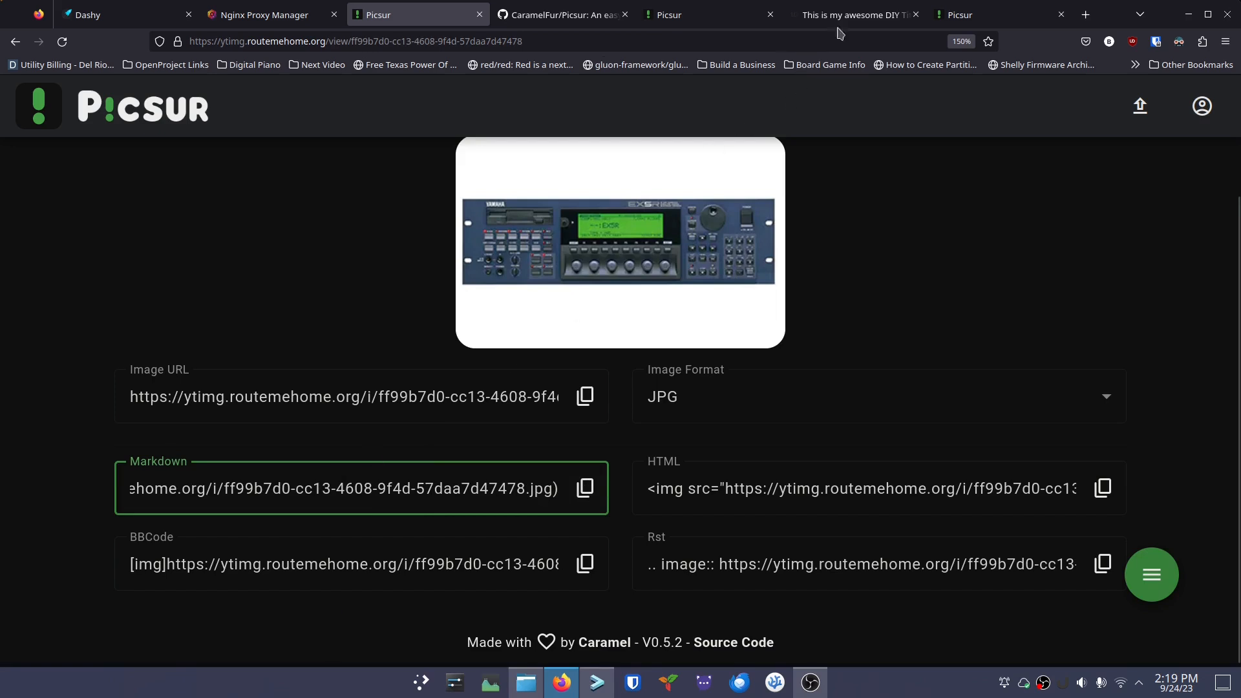
Close the extra picsur.org demo tab
click(566, 15)
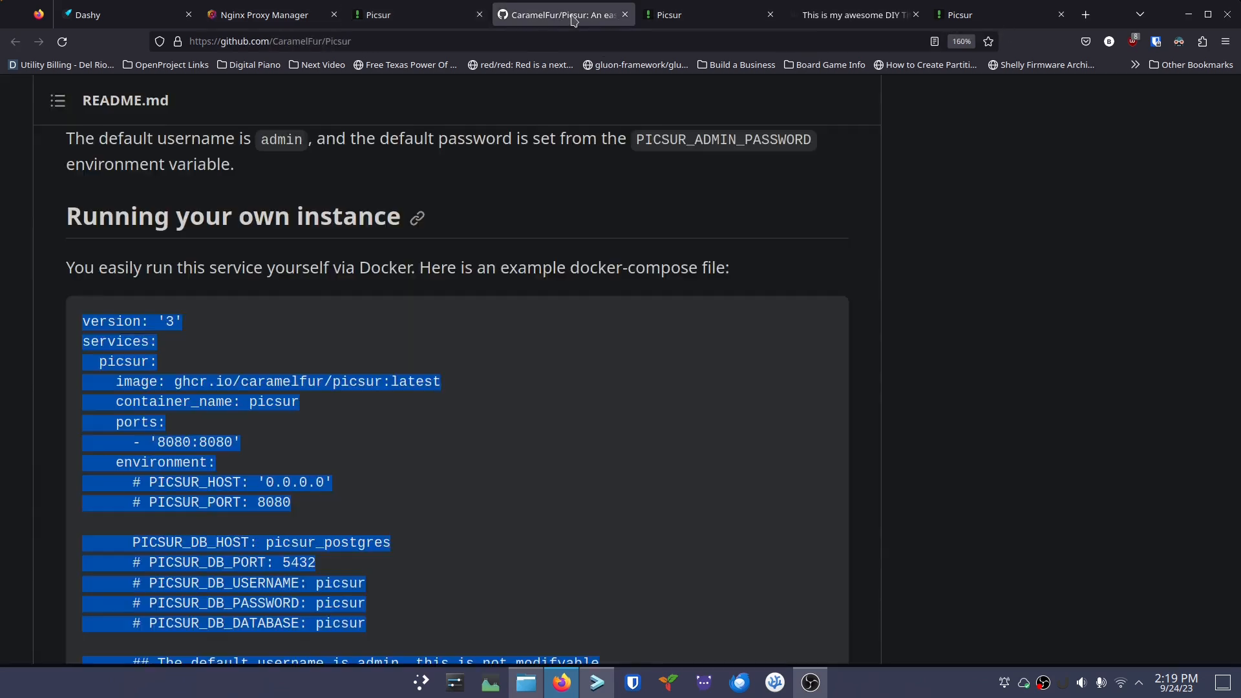
click(706, 16)
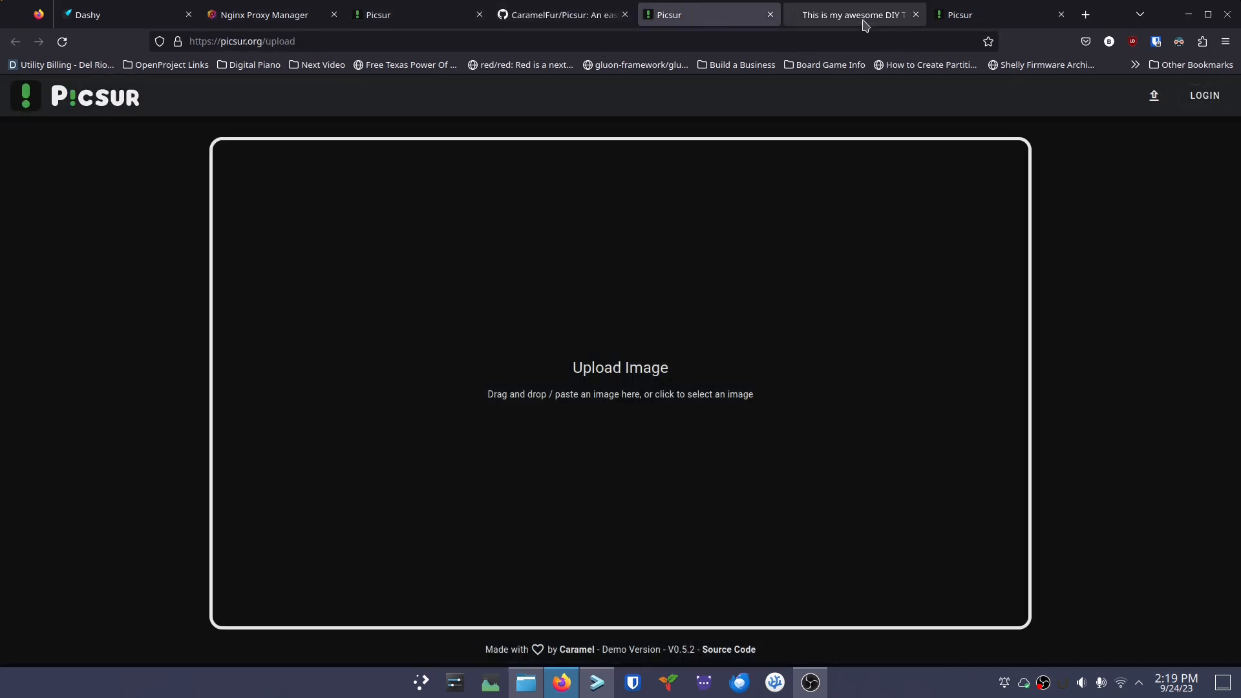
click(770, 14)
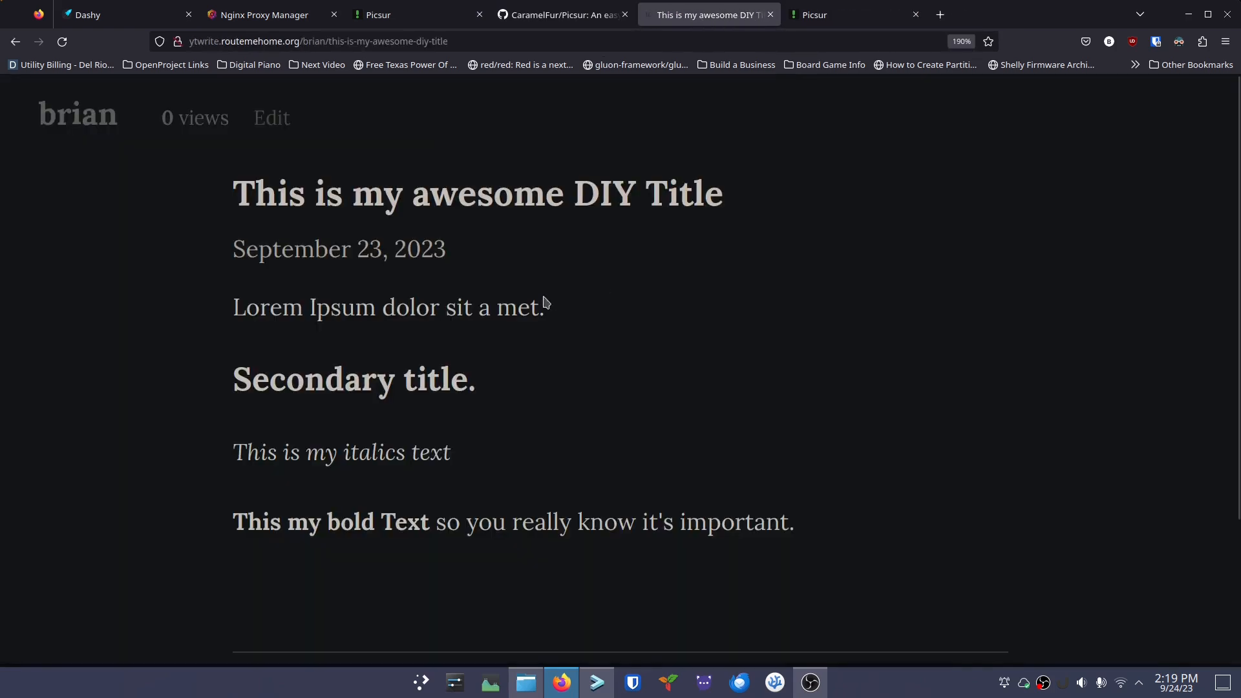
Add 'This is a controller I used back in 2001' and the pasted image Markdown to the post, then publish
click(266, 119)
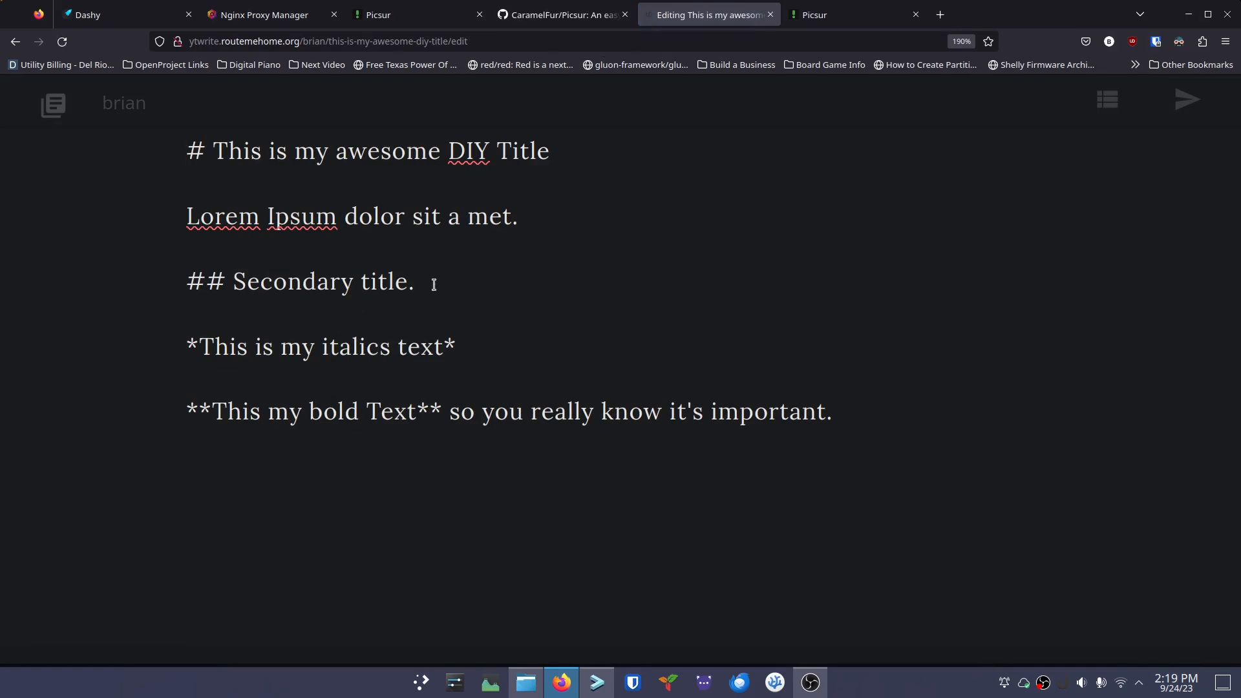
key(Return)
text(This is a control)
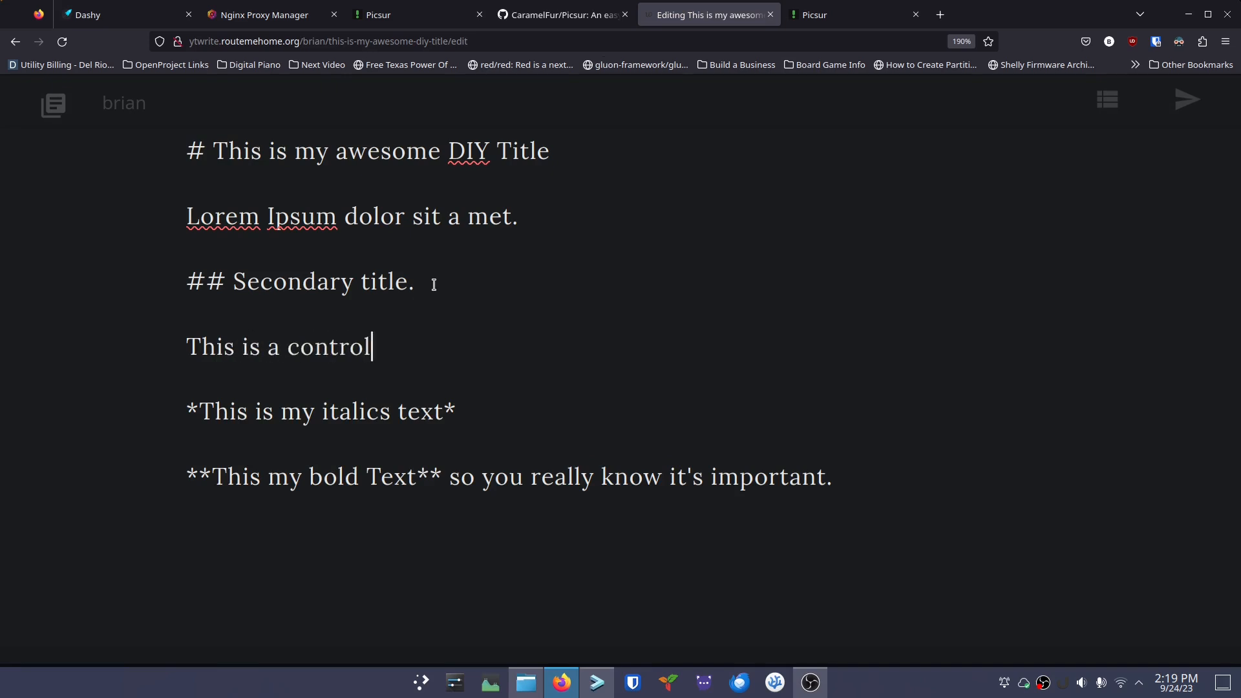
text(ler I used bac)
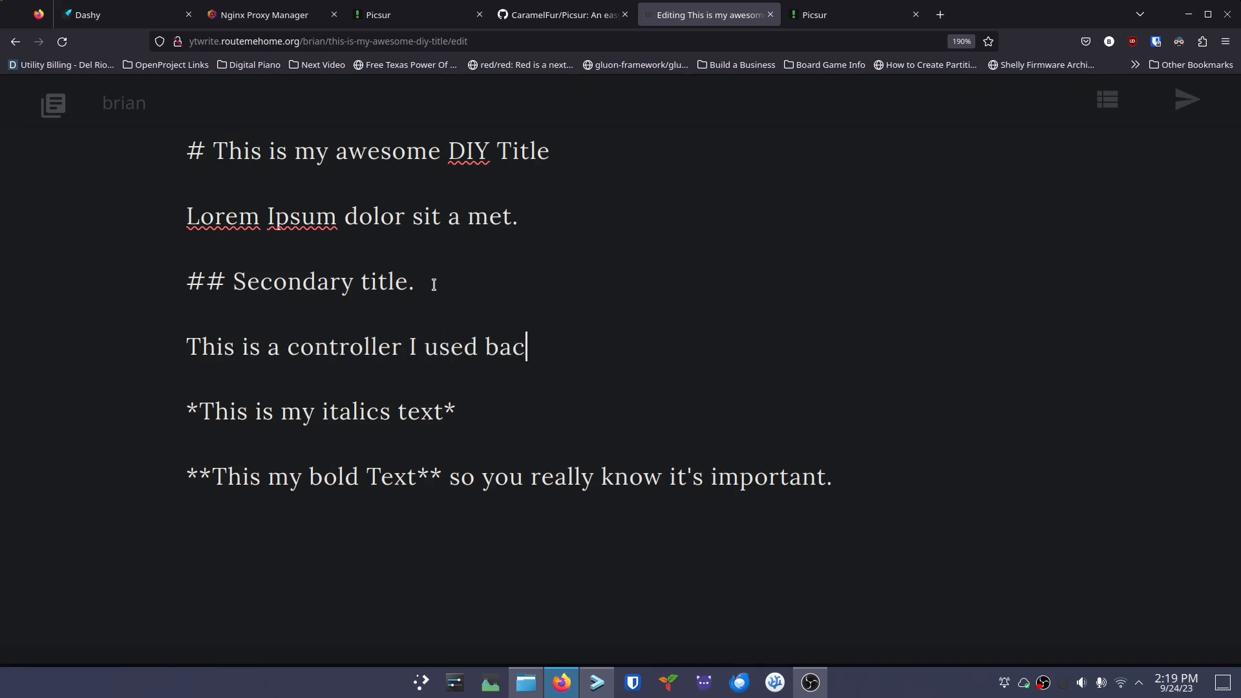
text(k in 2001.)
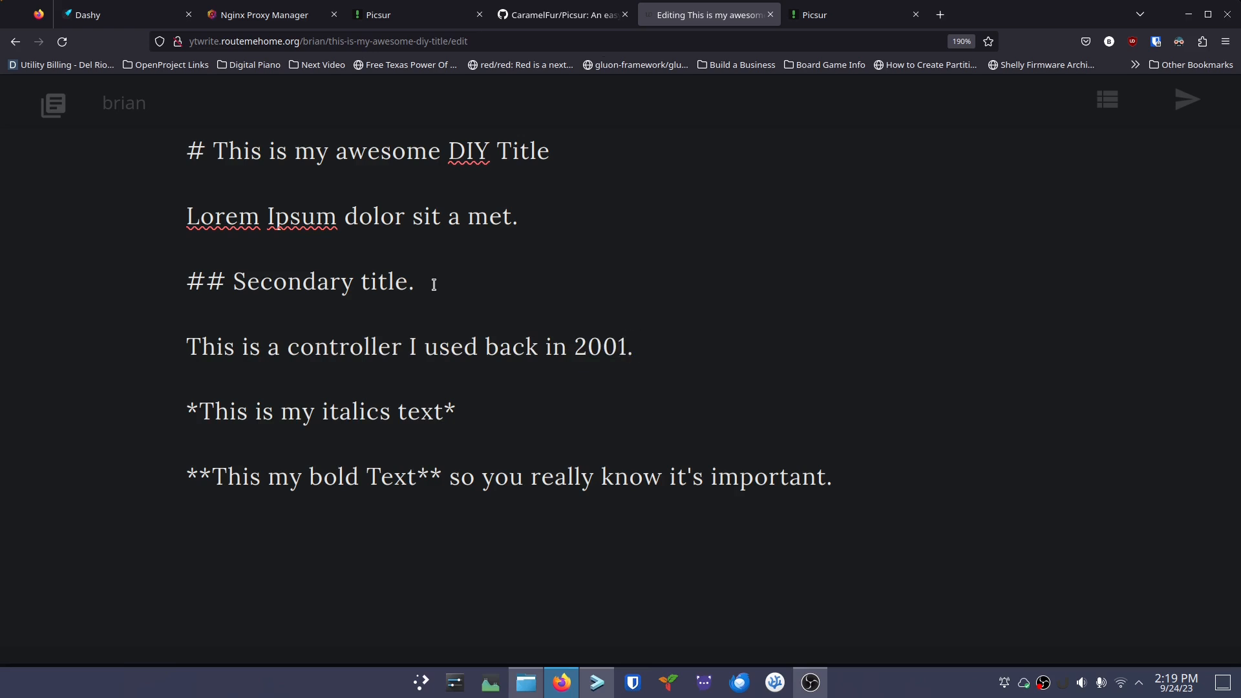
key(Return)
key(Return)
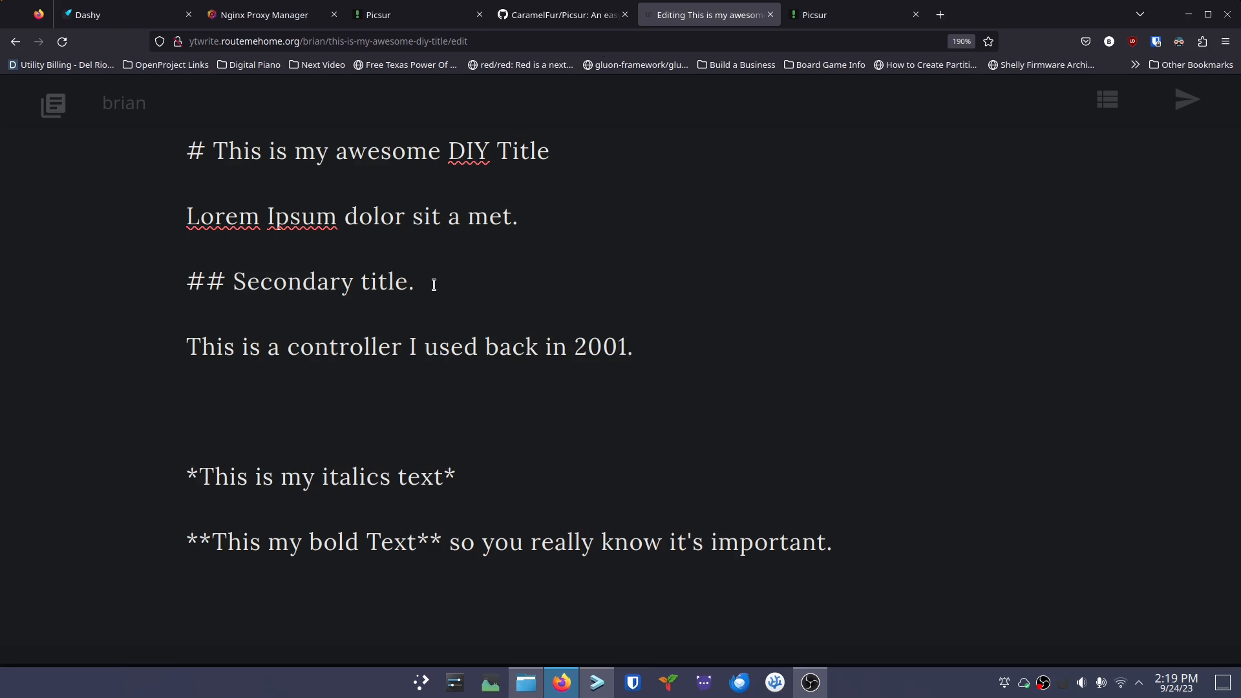
key(ctrl+v)
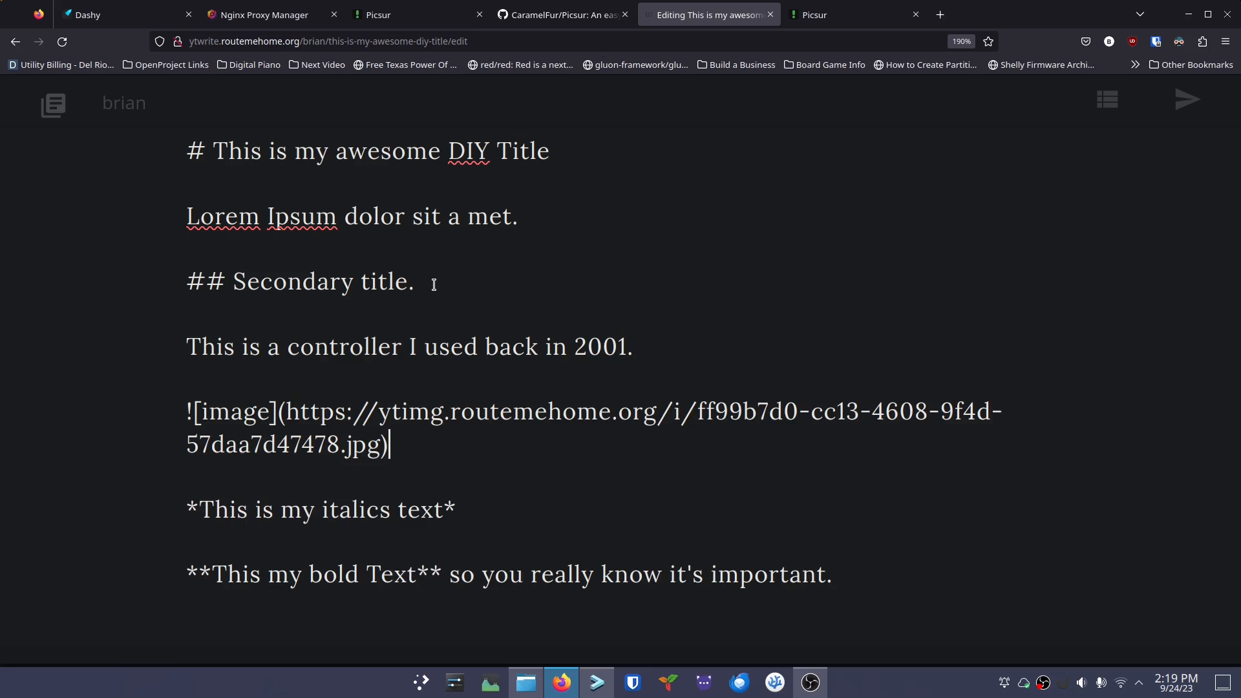
drag(404, 446, 157, 398)
click(439, 448)
click(1186, 100)
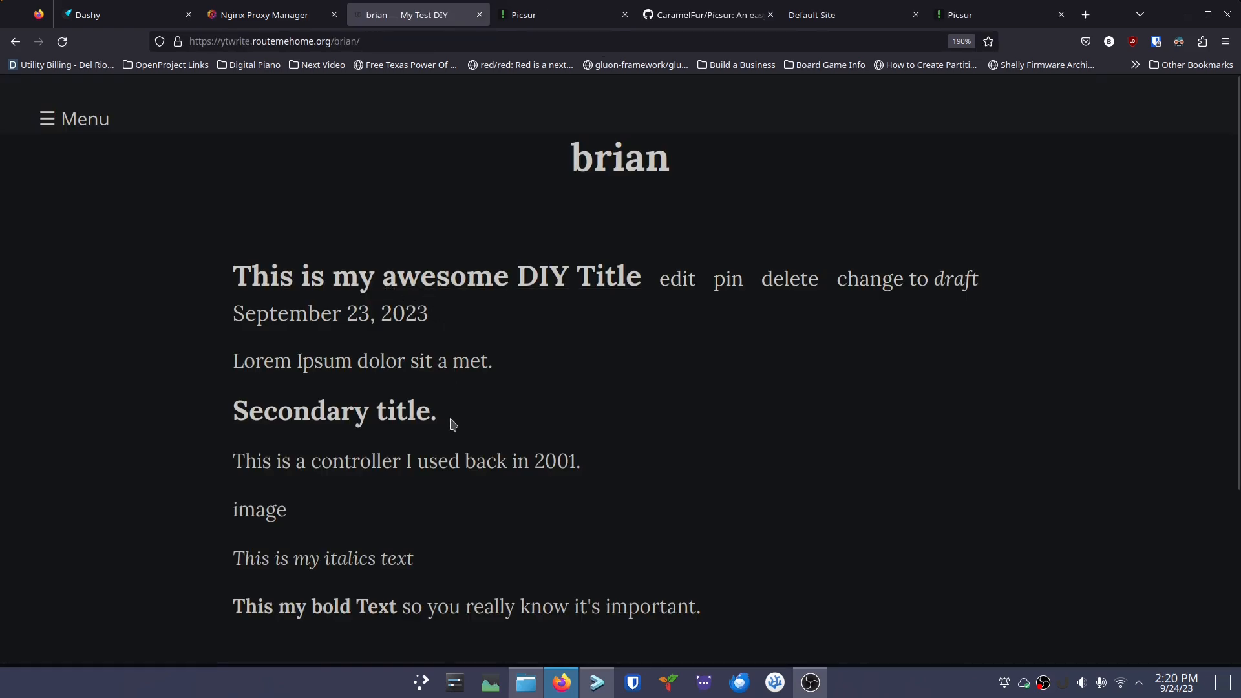
Replace the image alt text 'image' with 'Yamaha ESXR' in the DIY post and republish
scroll(452, 424, down, 3)
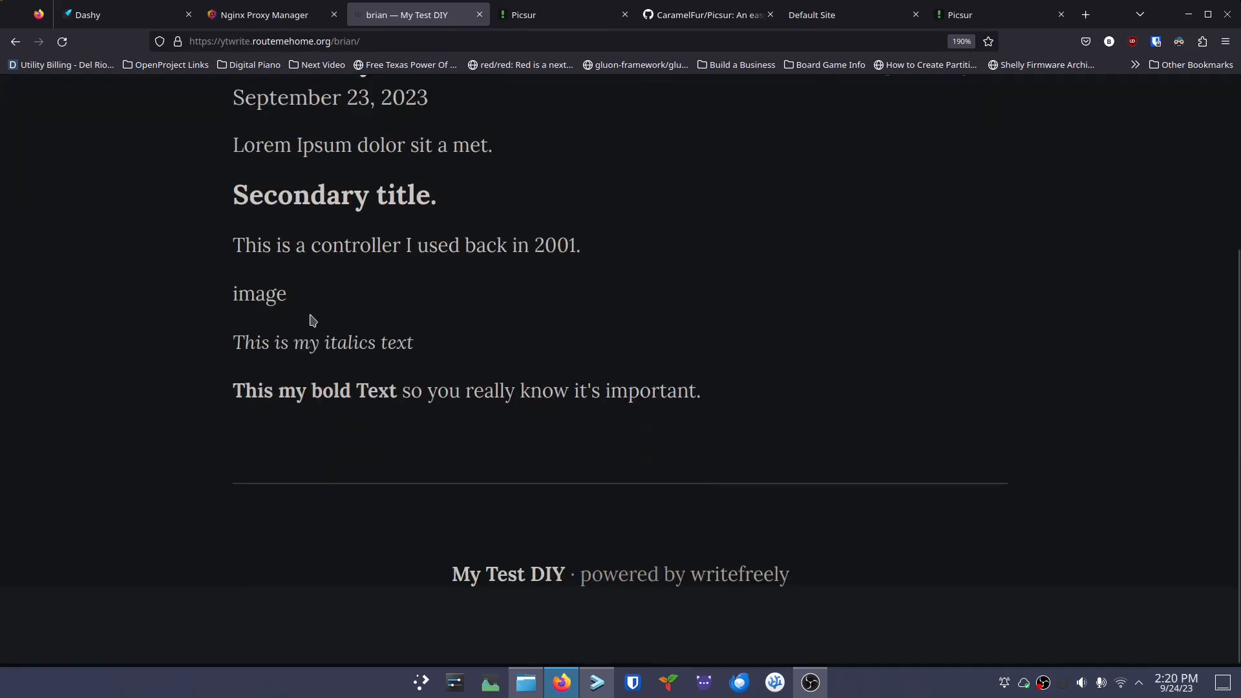
scroll(312, 321, up, 3)
mouse_move(78, 123)
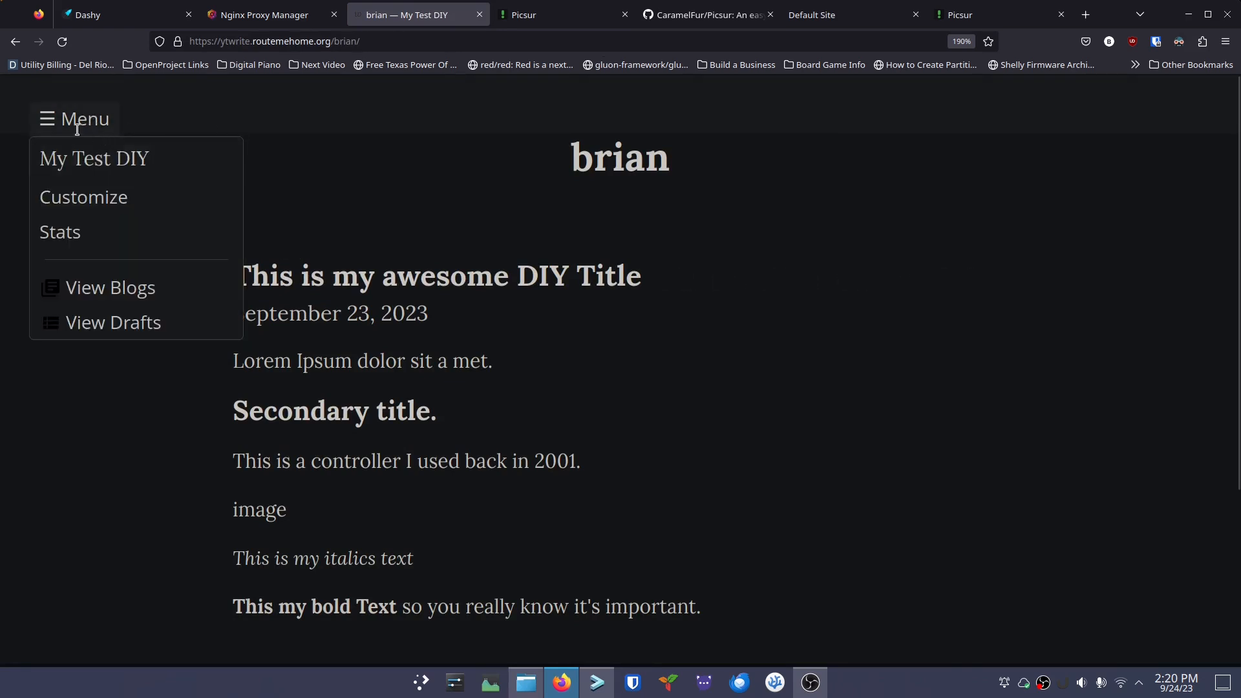
mouse_move(494, 258)
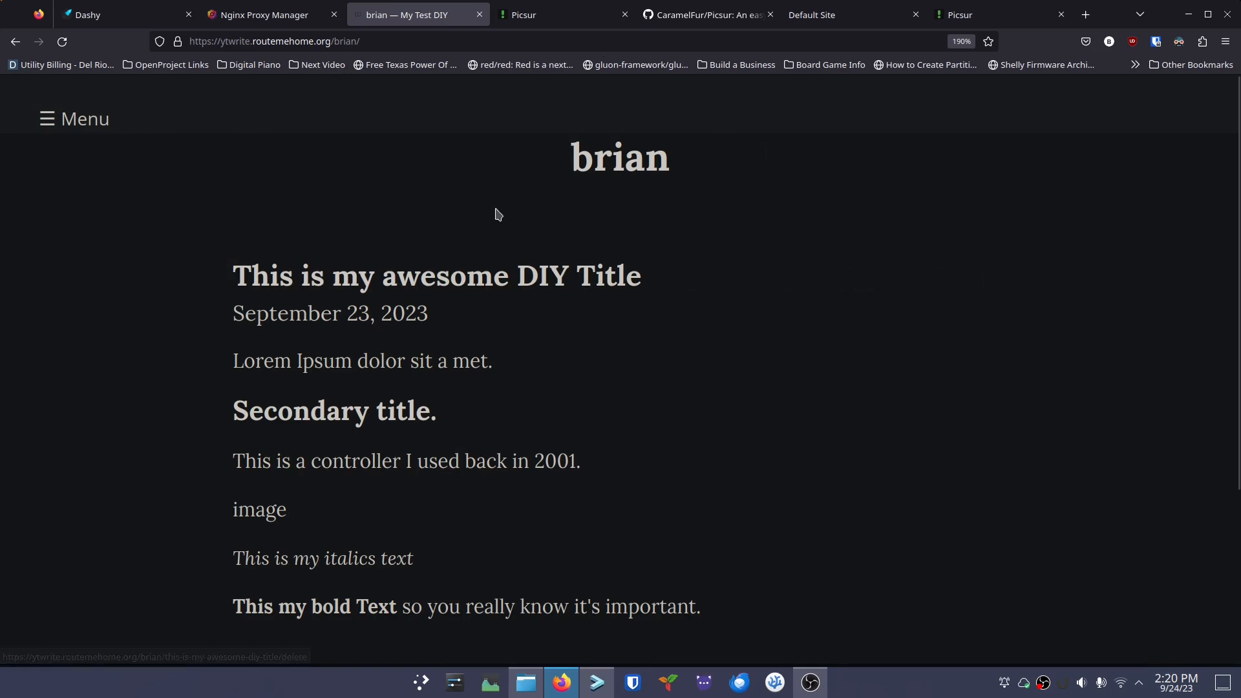
click(269, 276)
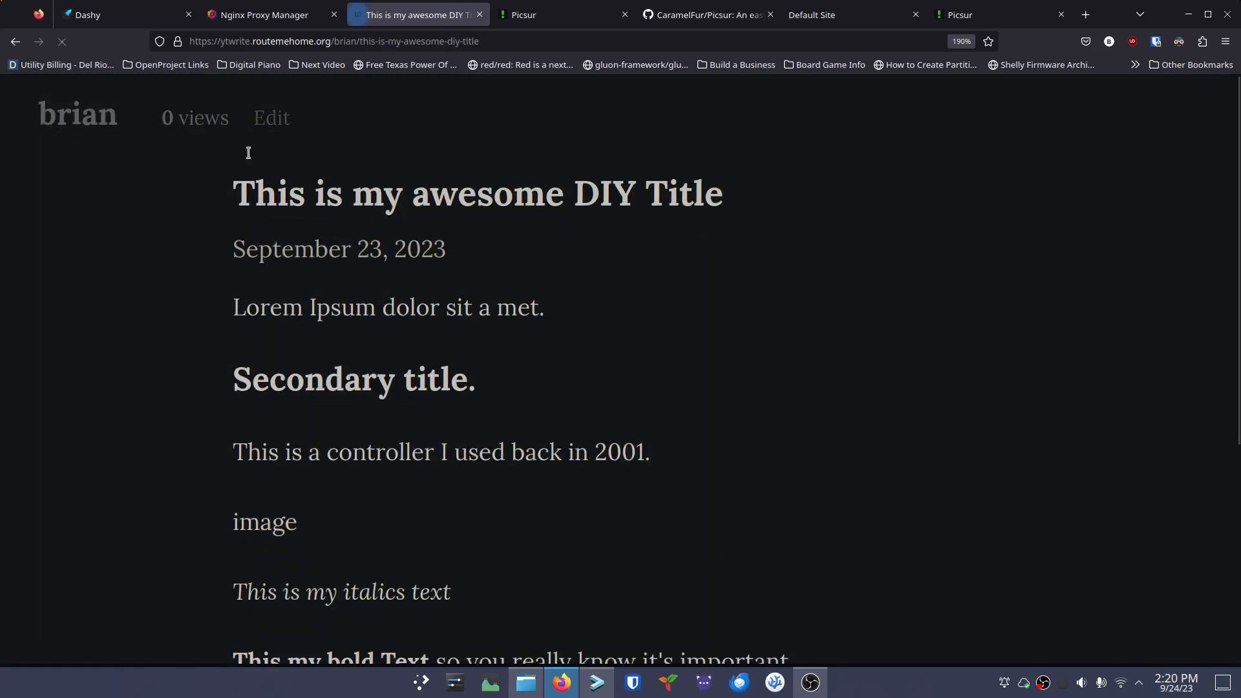
click(270, 120)
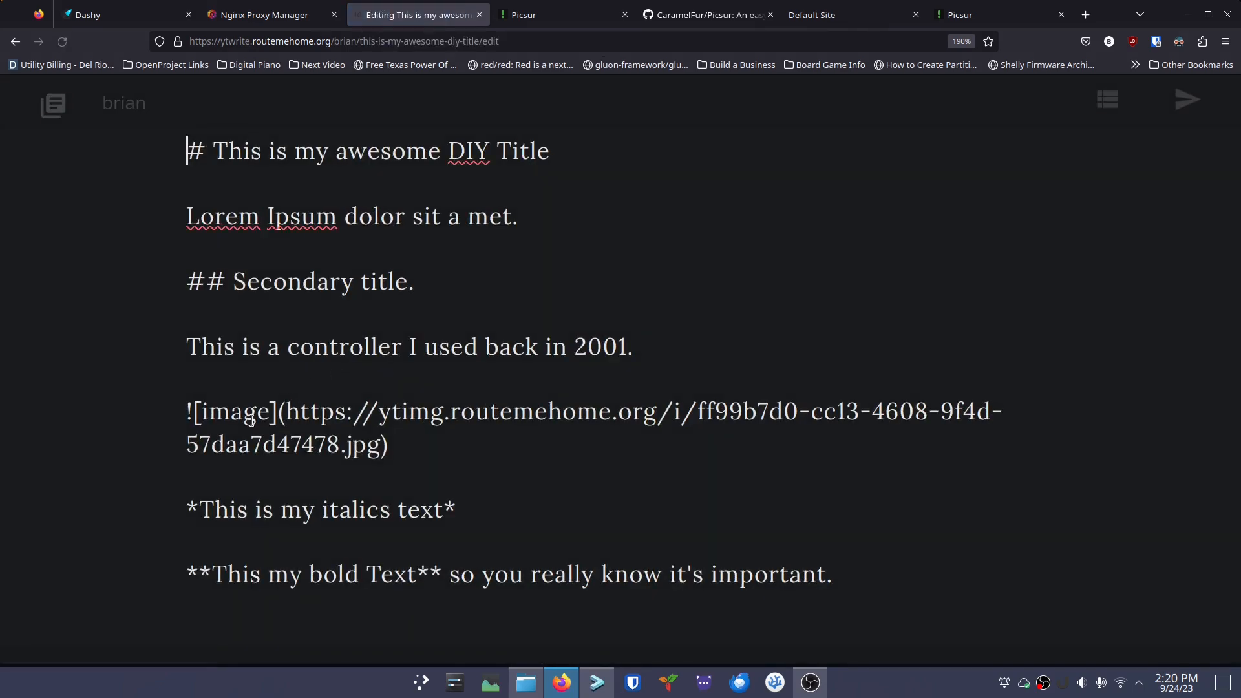
drag(268, 411, 199, 407)
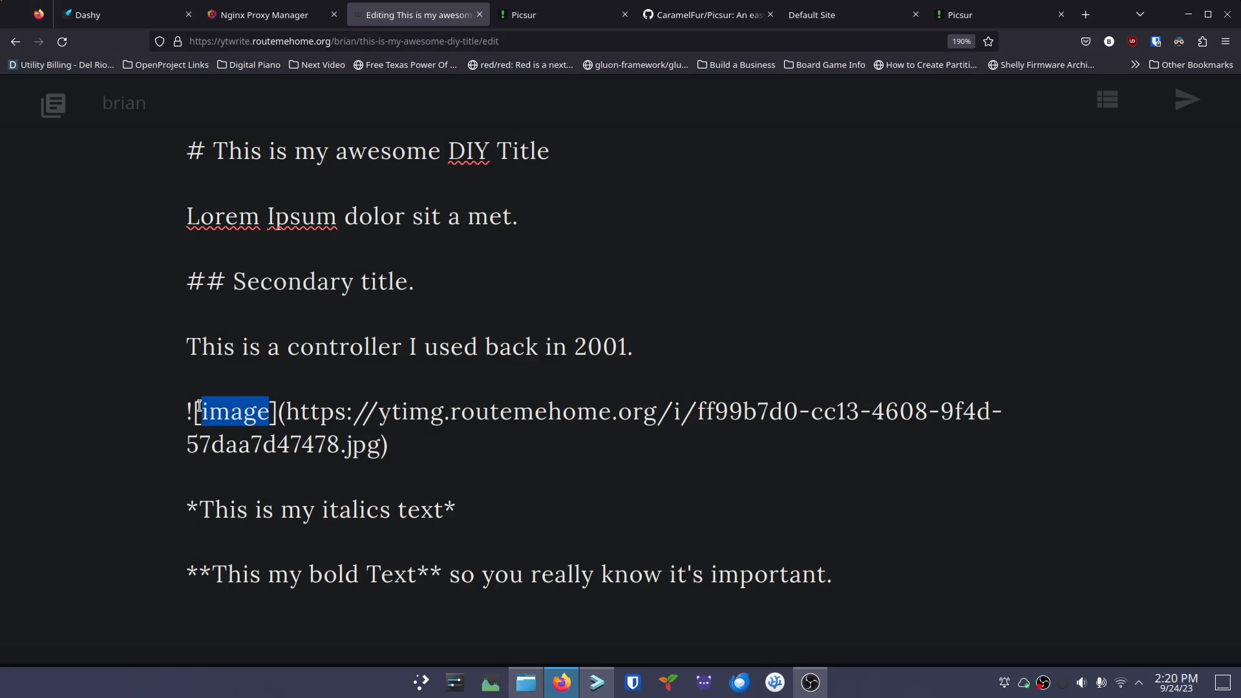
text(Yamaha W)
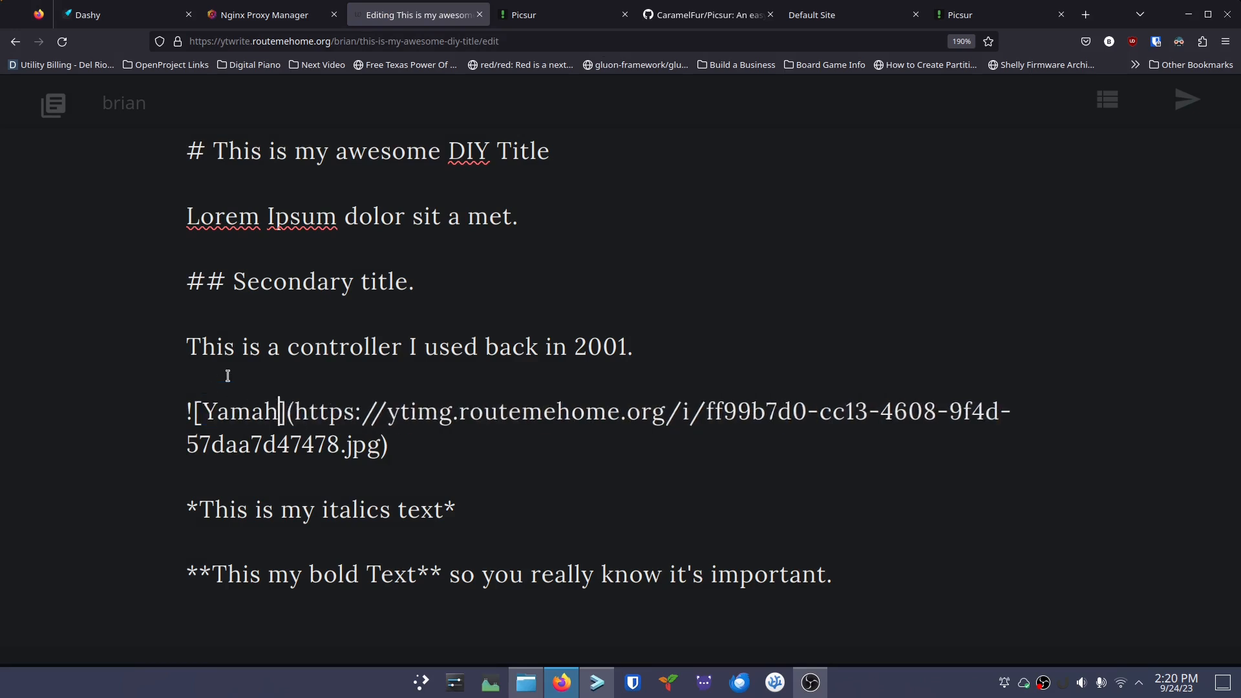
key(BackSpace)
text(ESXR)
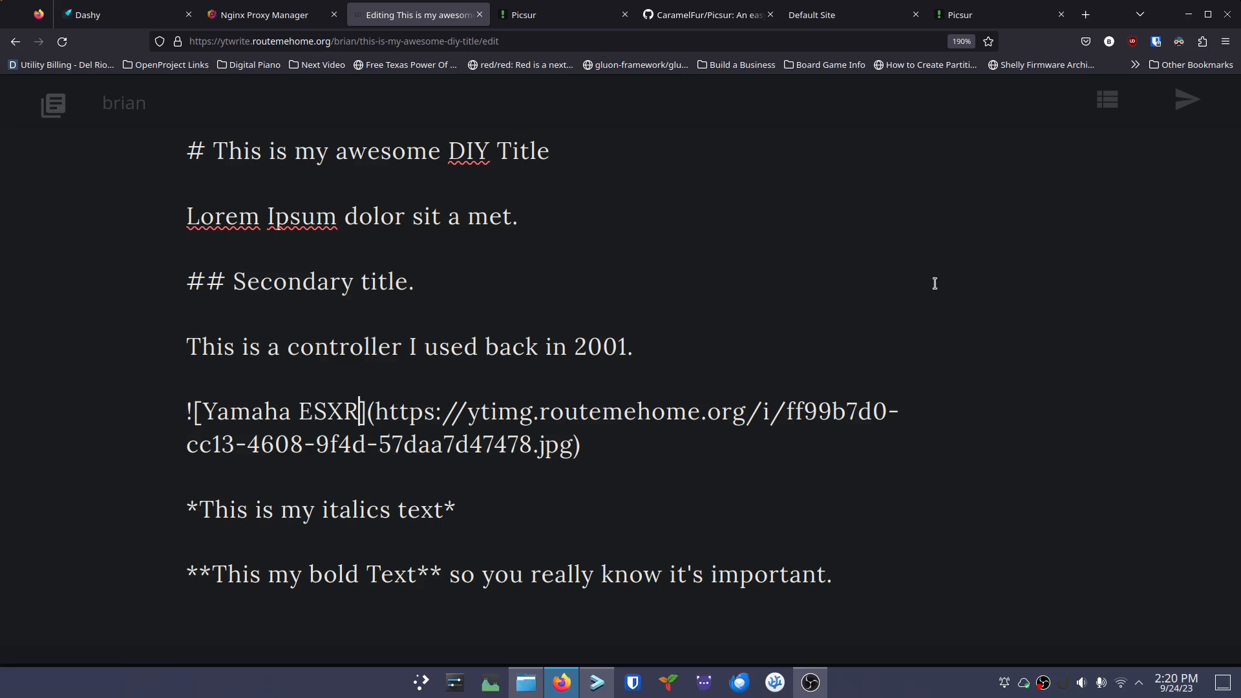
click(1188, 99)
scroll(408, 401, down, 2)
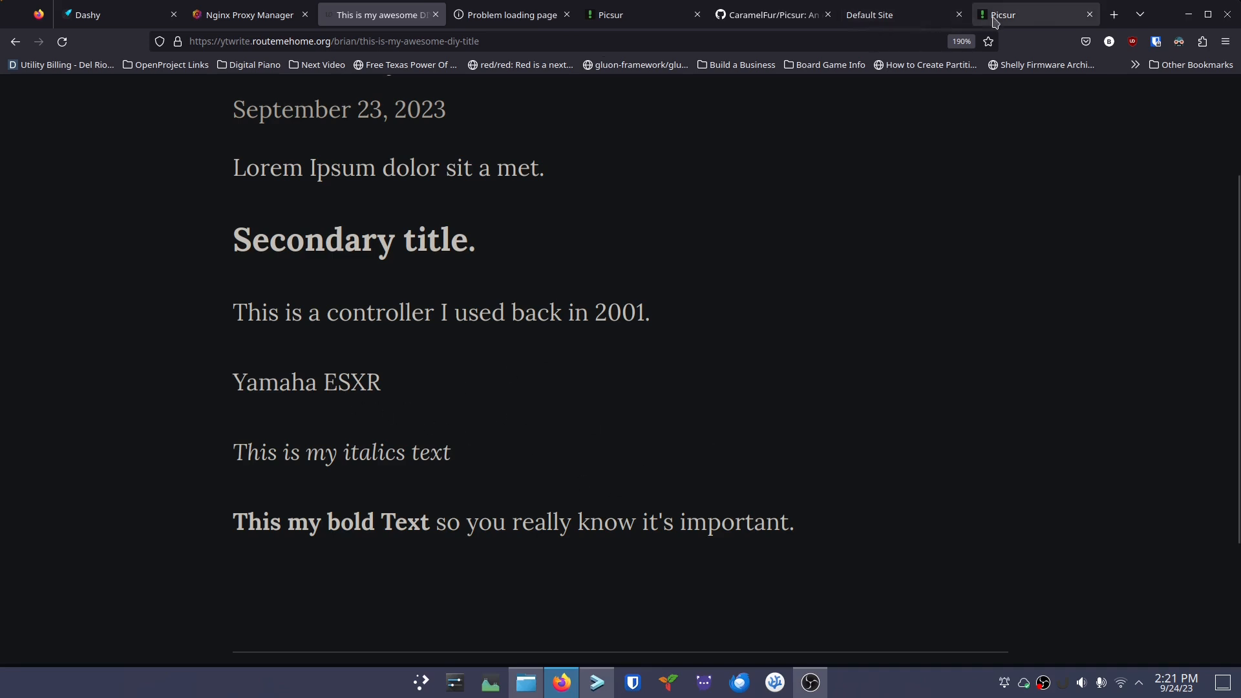
Edit the ytimg.routemehome.org proxy host in Nginx Proxy Manager, showing its empty Custom locations
click(239, 13)
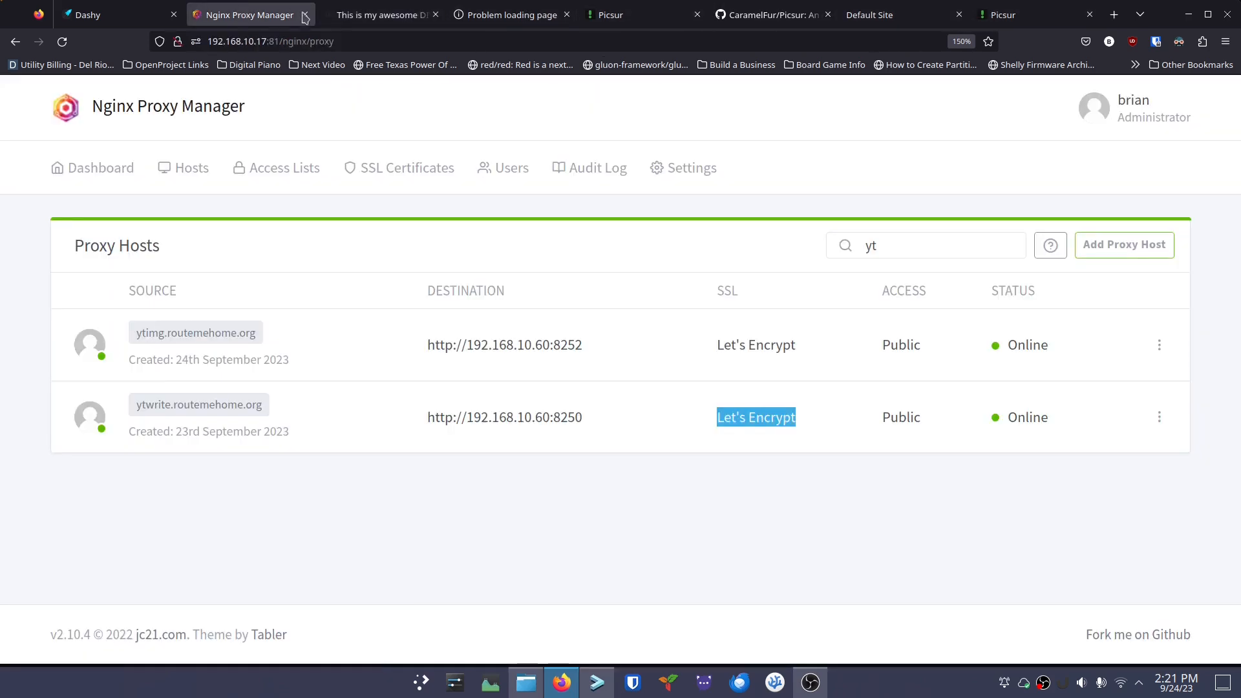
click(507, 16)
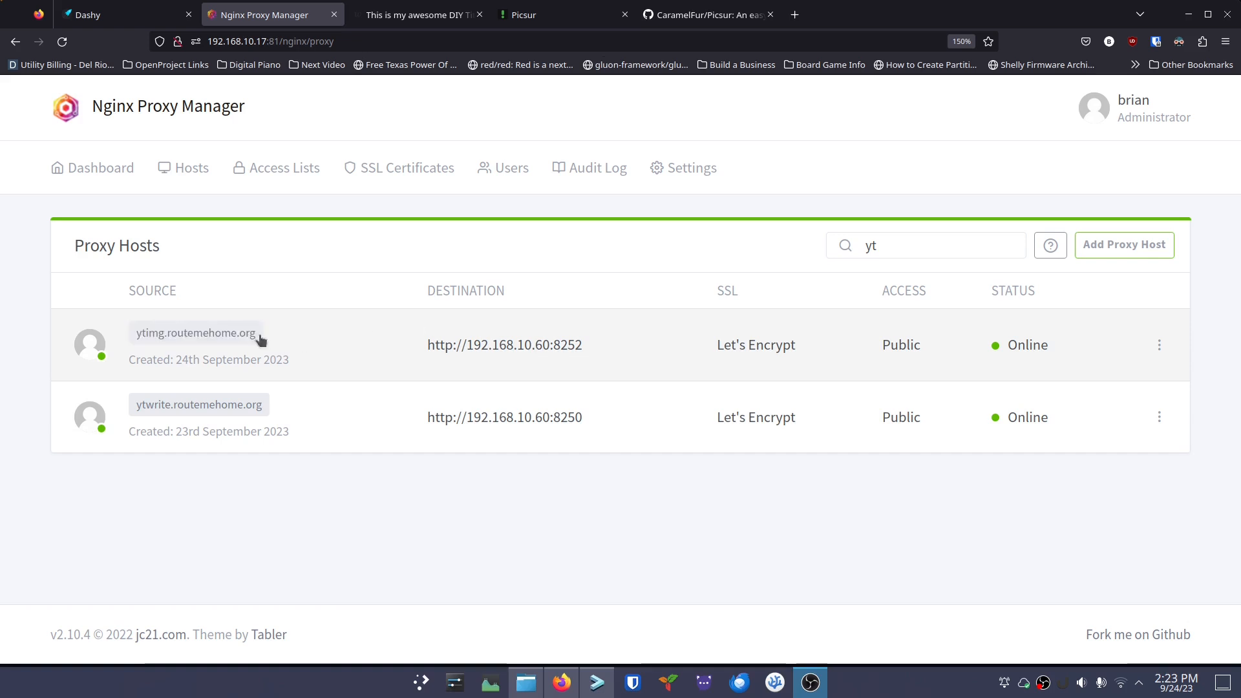
click(1158, 348)
click(1061, 408)
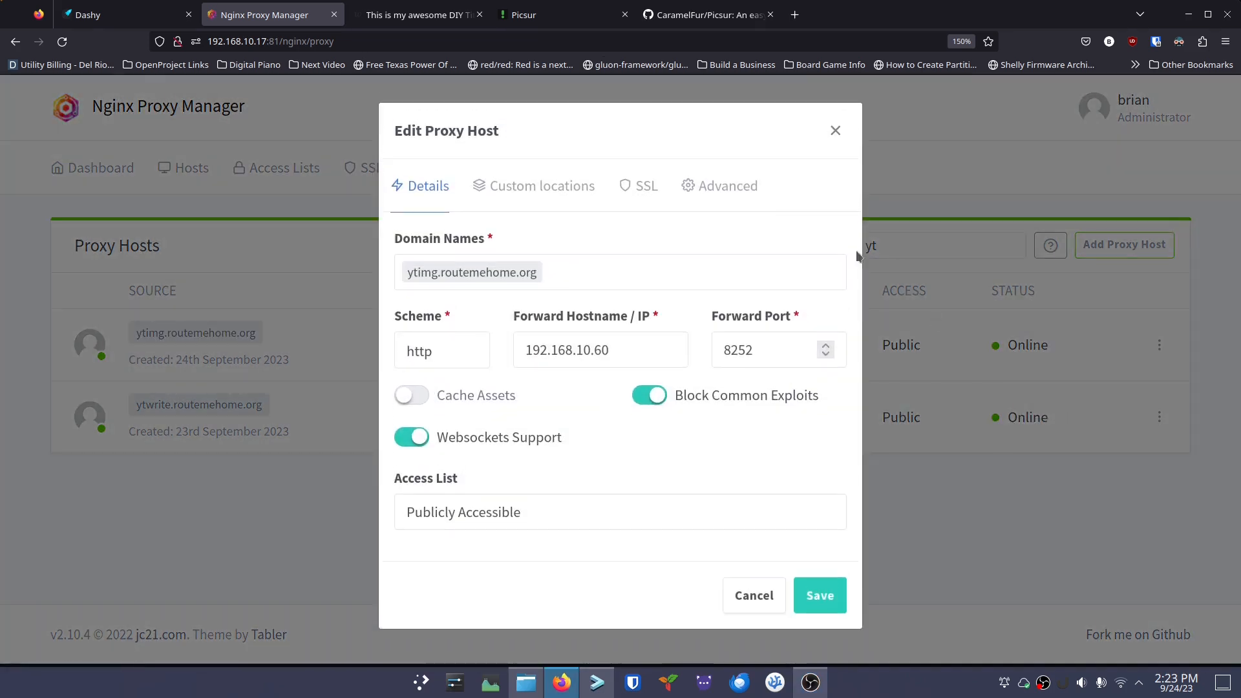
click(542, 193)
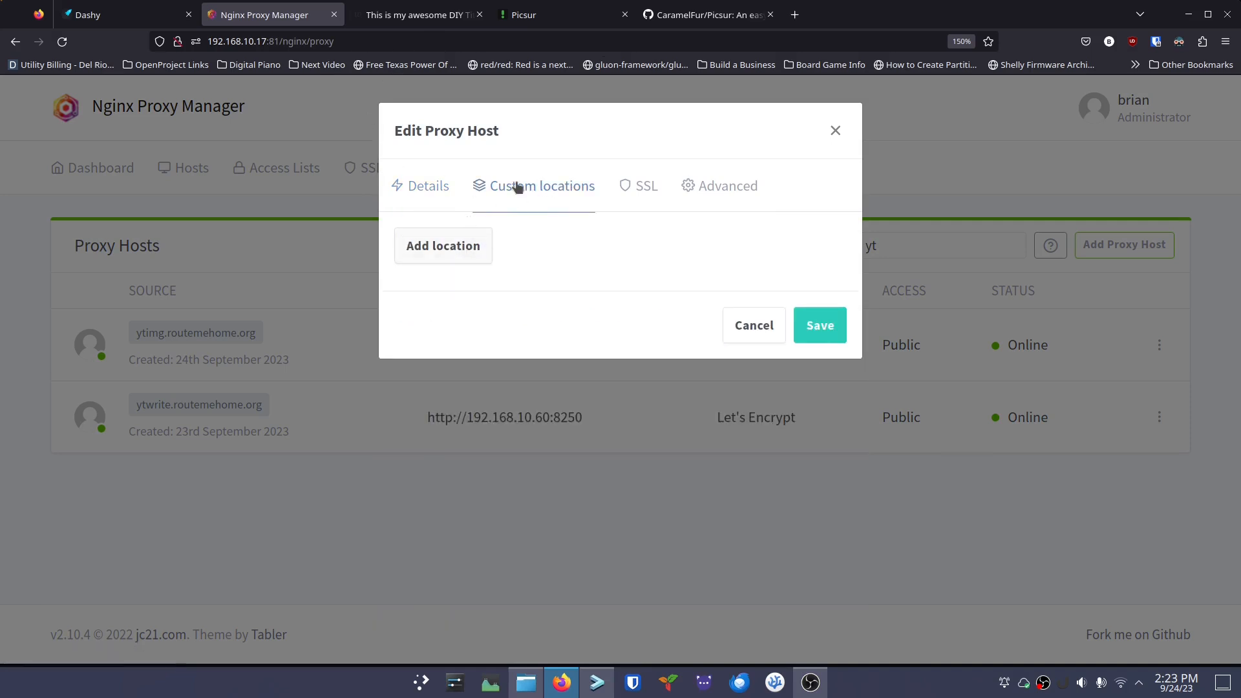
Add a custom location '/' forwarding to 192.168.10.60 on port 8252
click(474, 258)
click(572, 352)
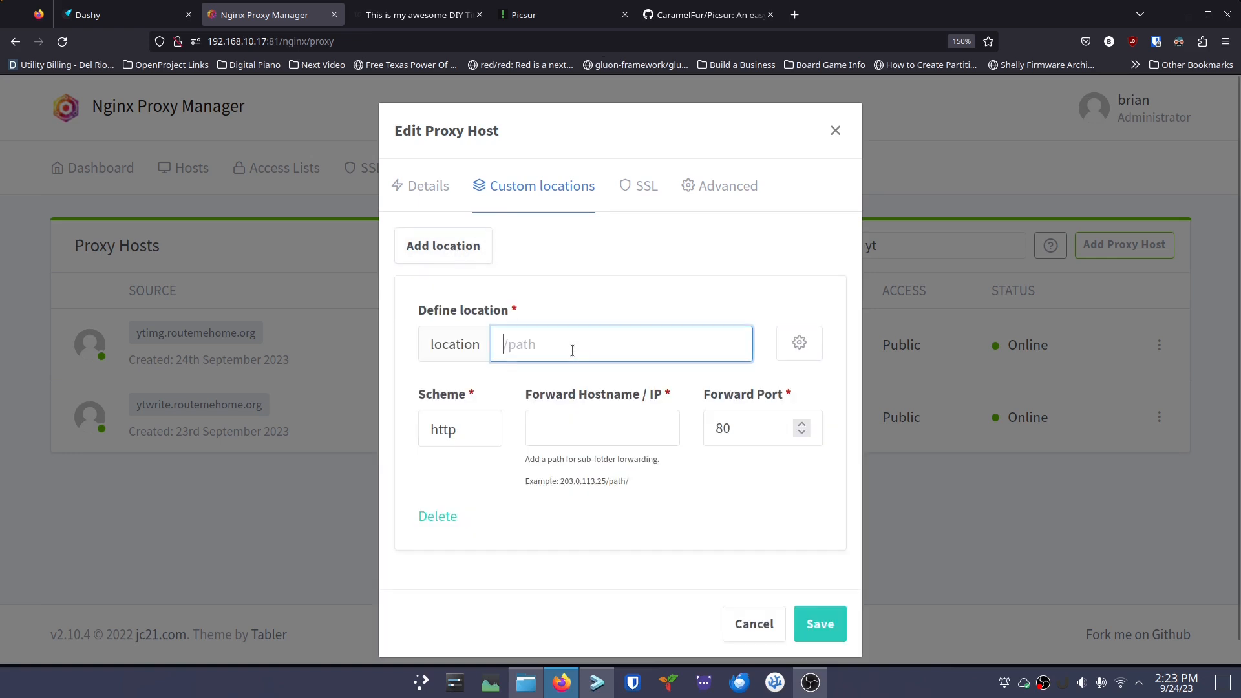
text(/)
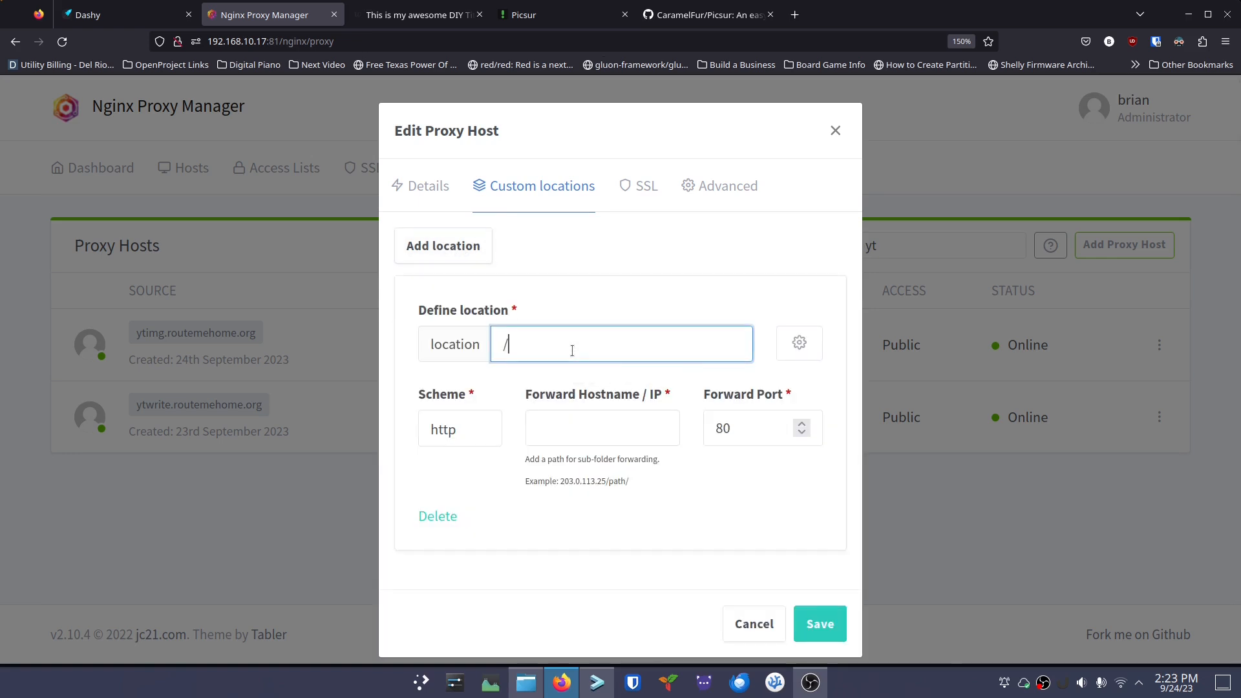
click(550, 428)
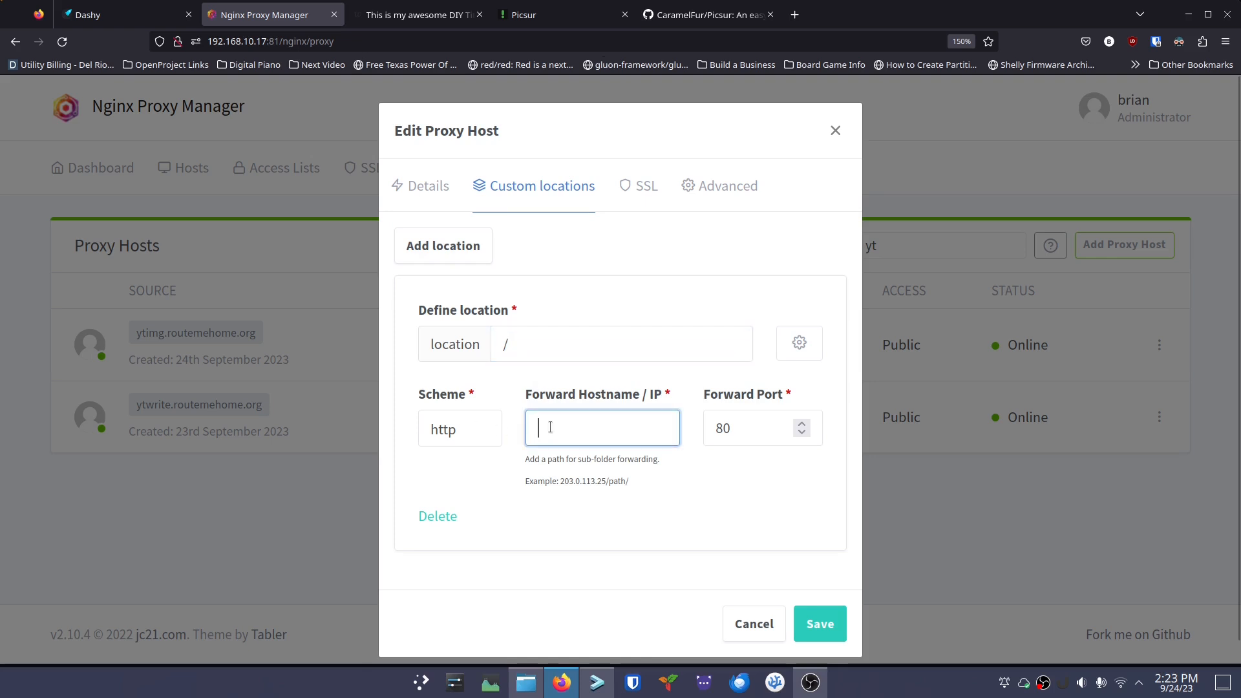
text(192.168.10.60)
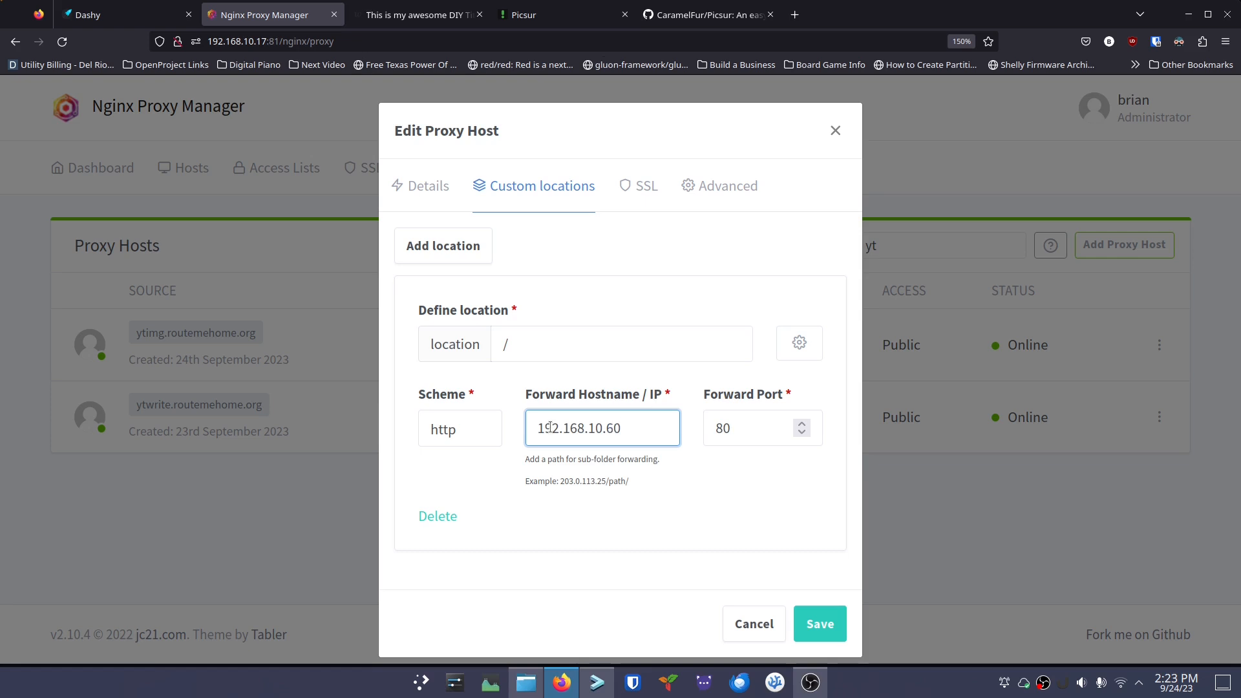
double_click(754, 432)
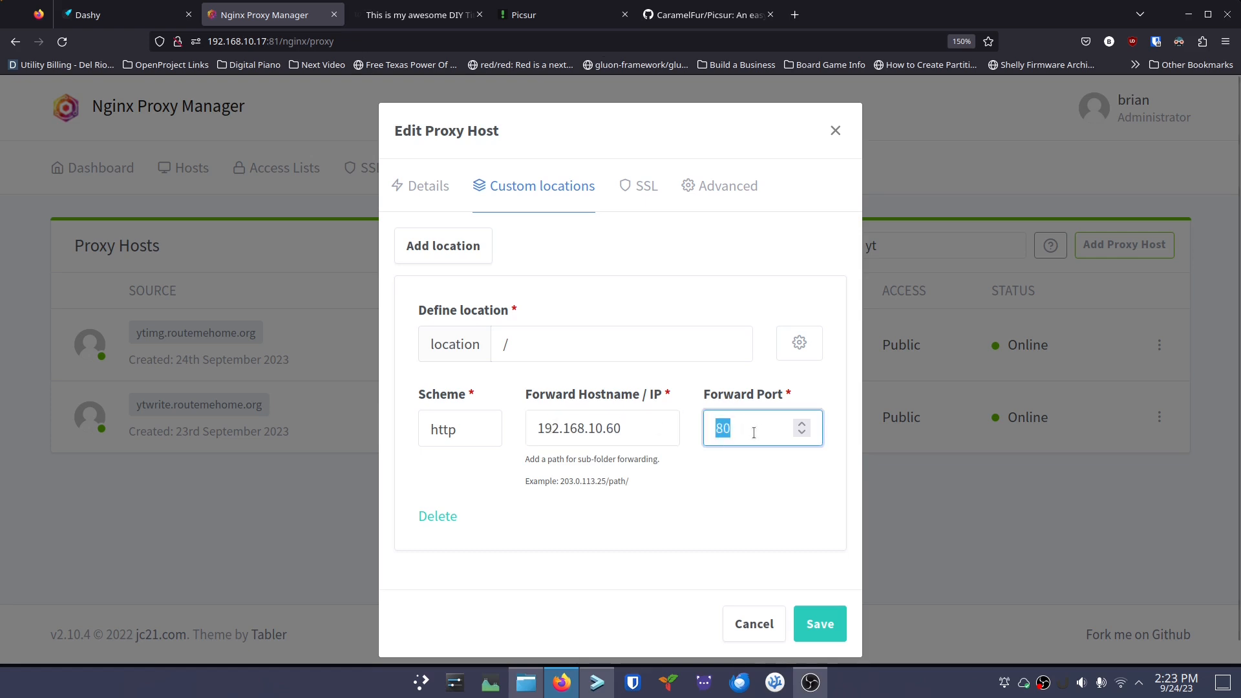
text(8252)
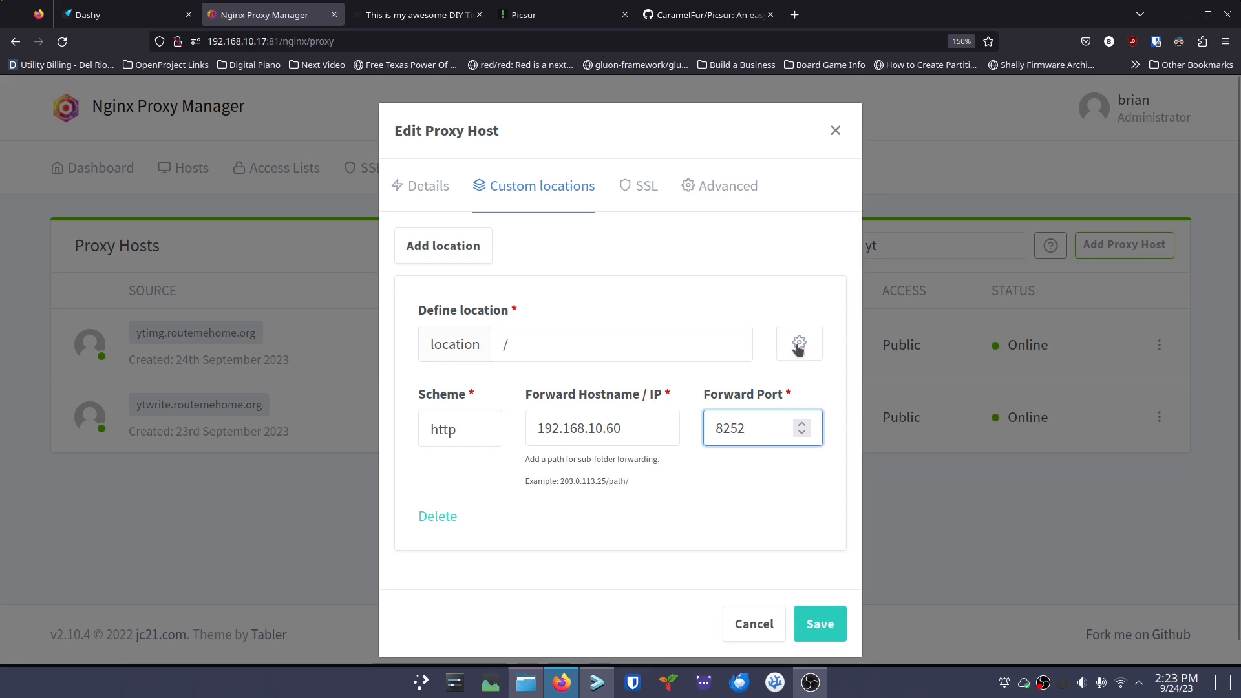
Paste the three CORS add_header/proxy_hide_header lines into the location's config and save the host
click(801, 344)
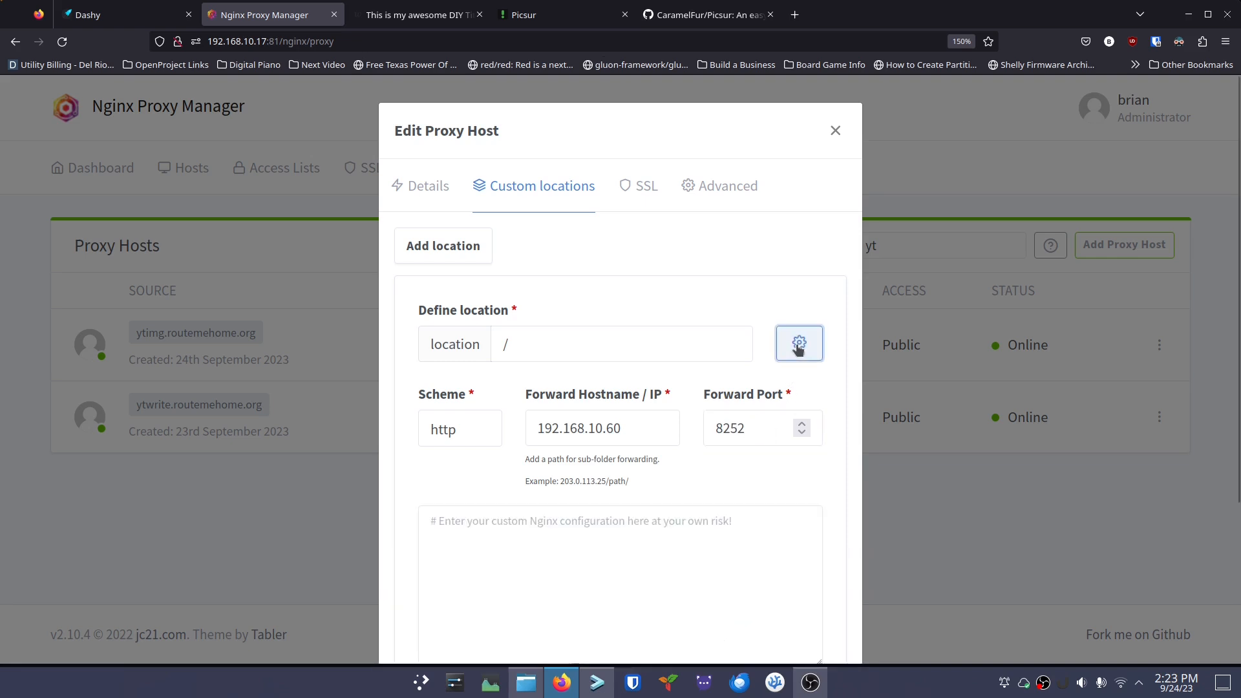
click(538, 525)
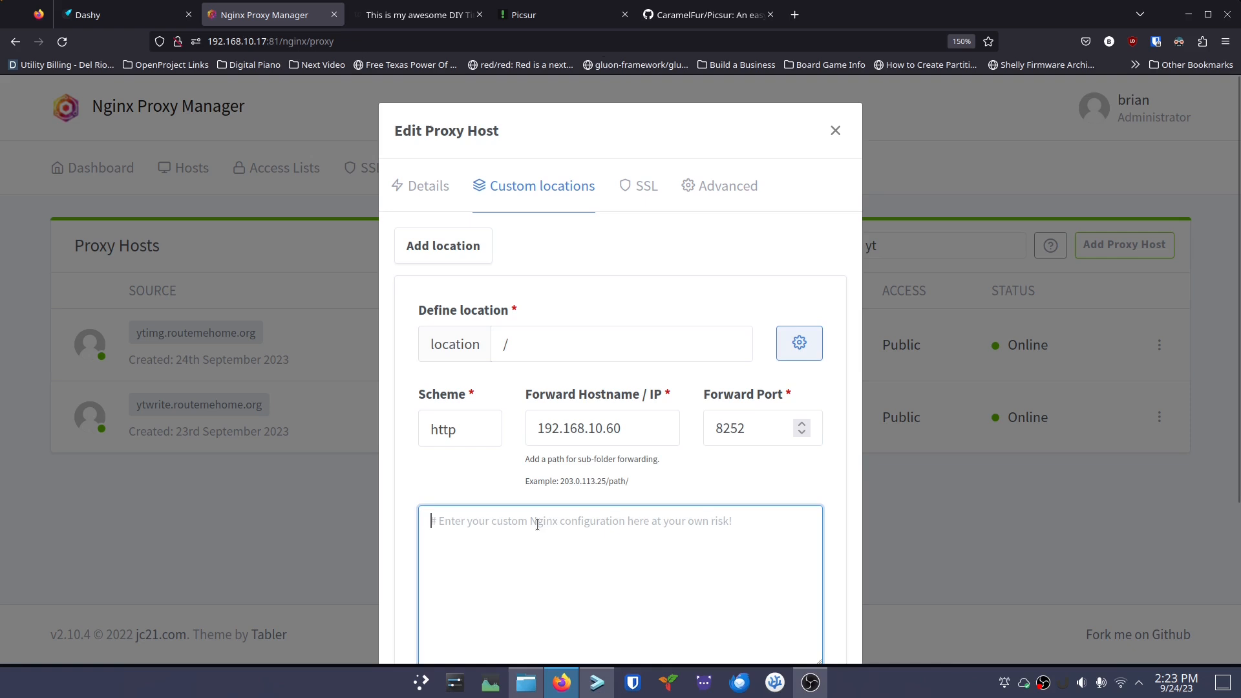
text(add_header Access-Control-Allow-Origin *; proxy_hide_header cross-origin-resource-policy; add_header cross-origin-resource-policy cross-origin;)
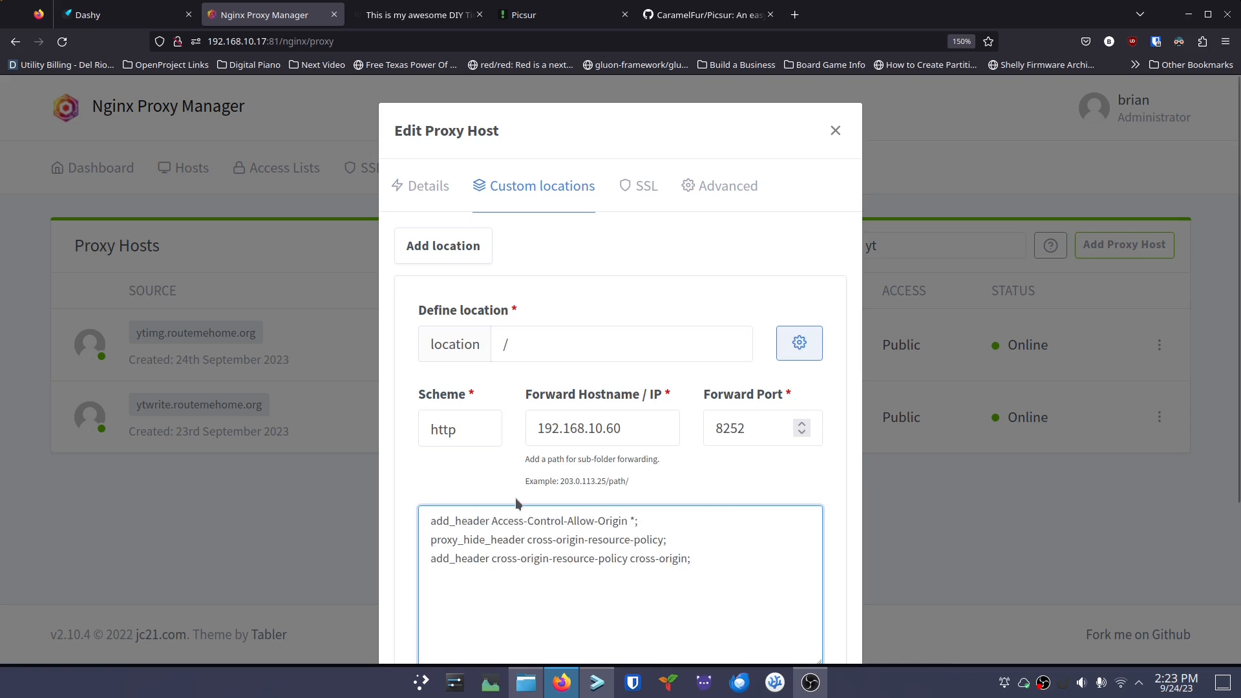
scroll(503, 510, down, 3)
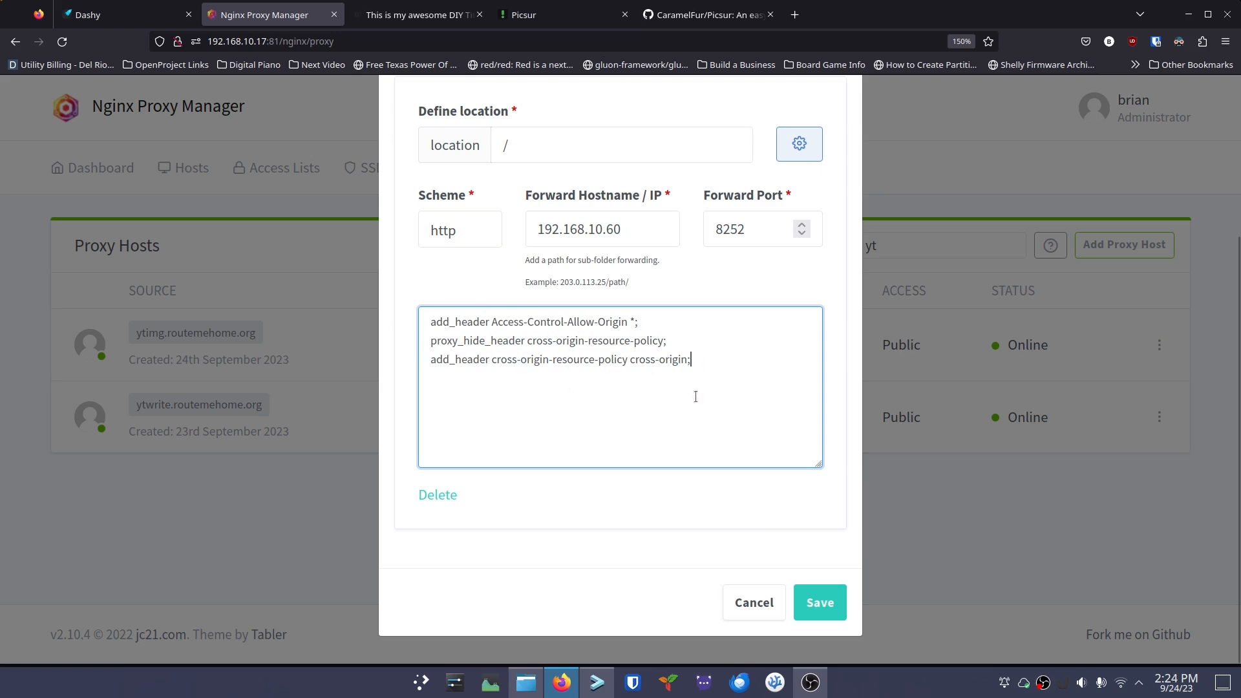
scroll(748, 484, up, 5)
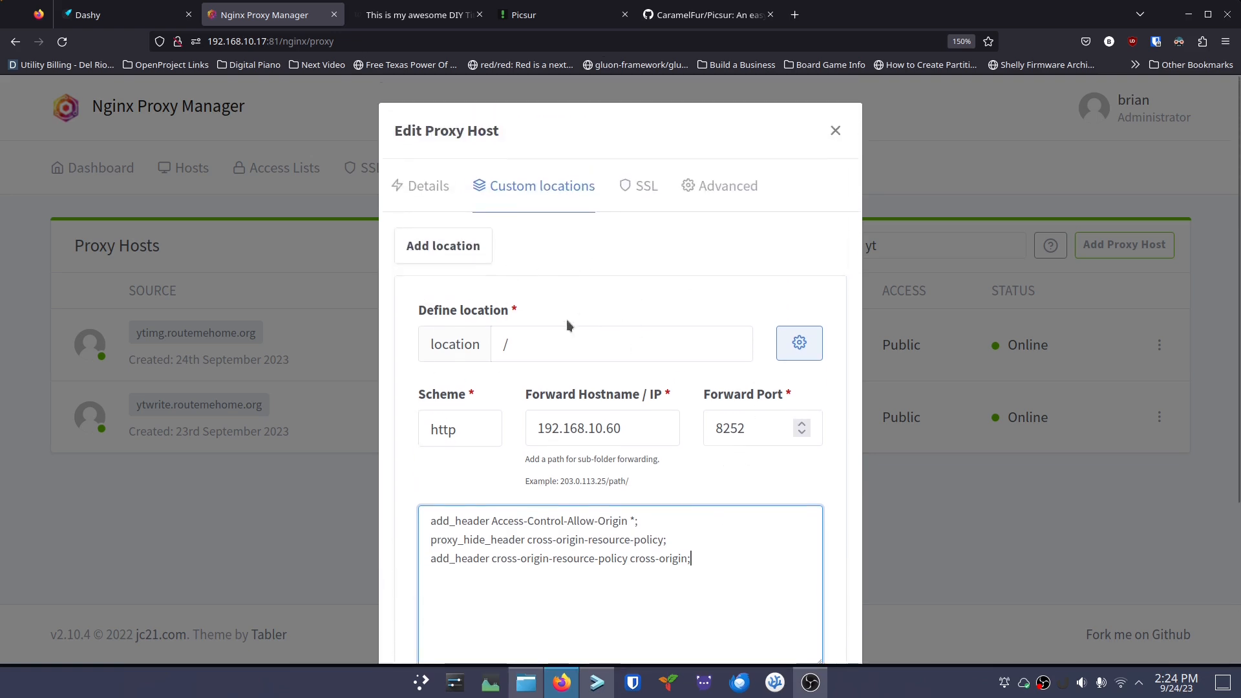
scroll(651, 474, down, 5)
click(821, 608)
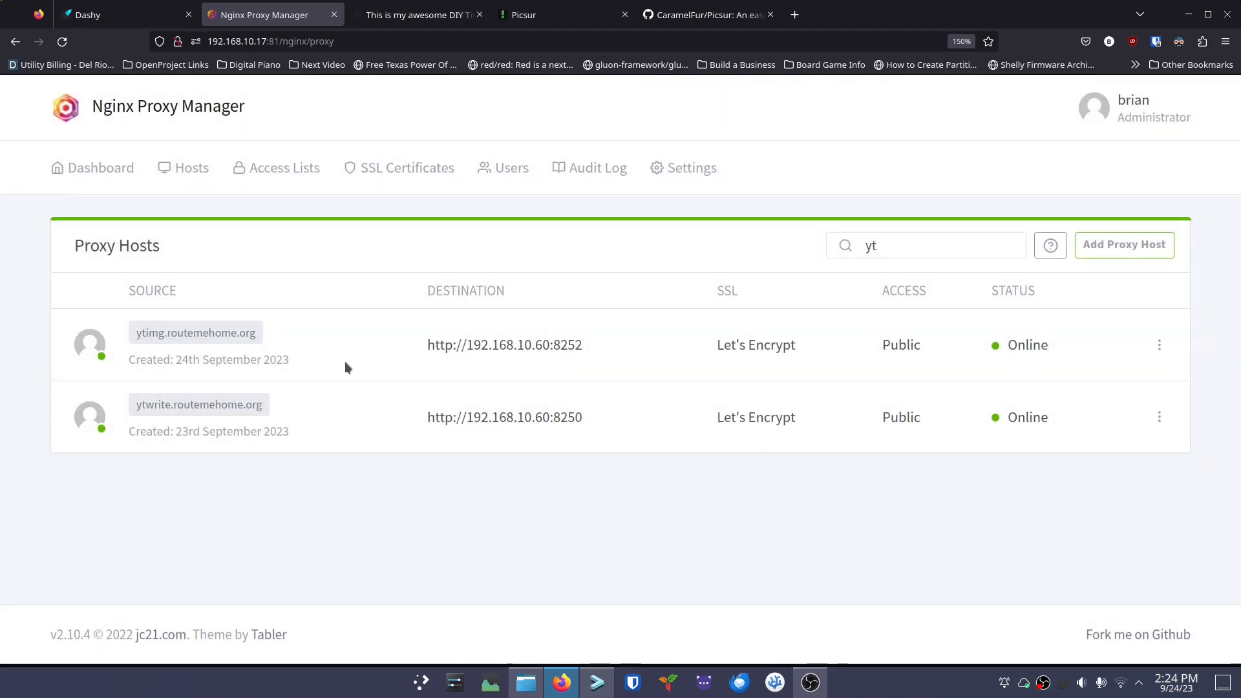
Reload the DIY Title post to confirm the Yamaha ESXR photo now displays from Picsur
click(401, 14)
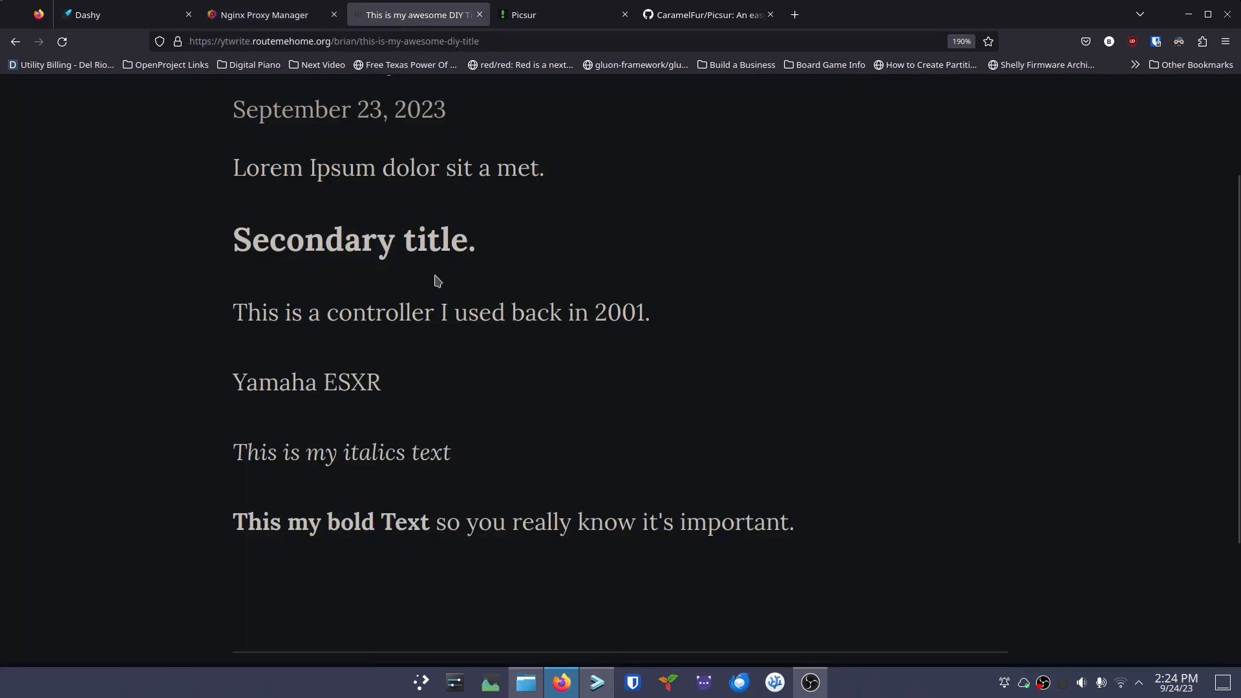
scroll(431, 358, up, 2)
click(62, 41)
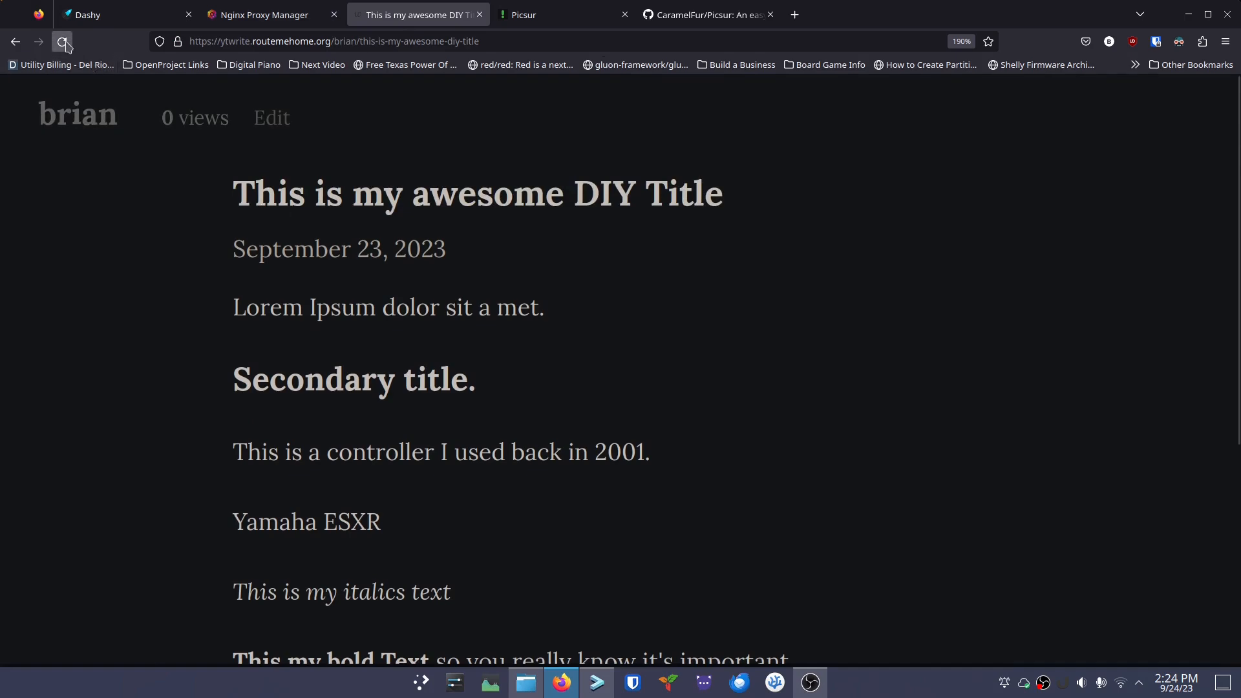
scroll(161, 305, down, 5)
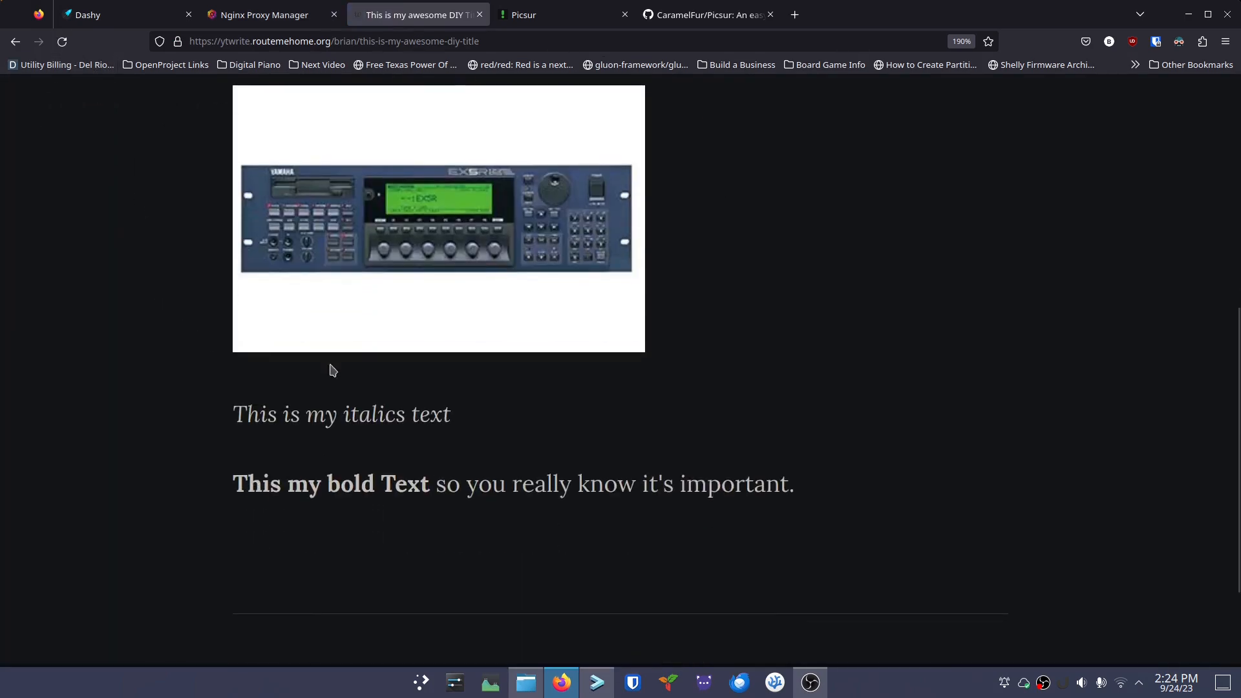
scroll(330, 369, up, 3)
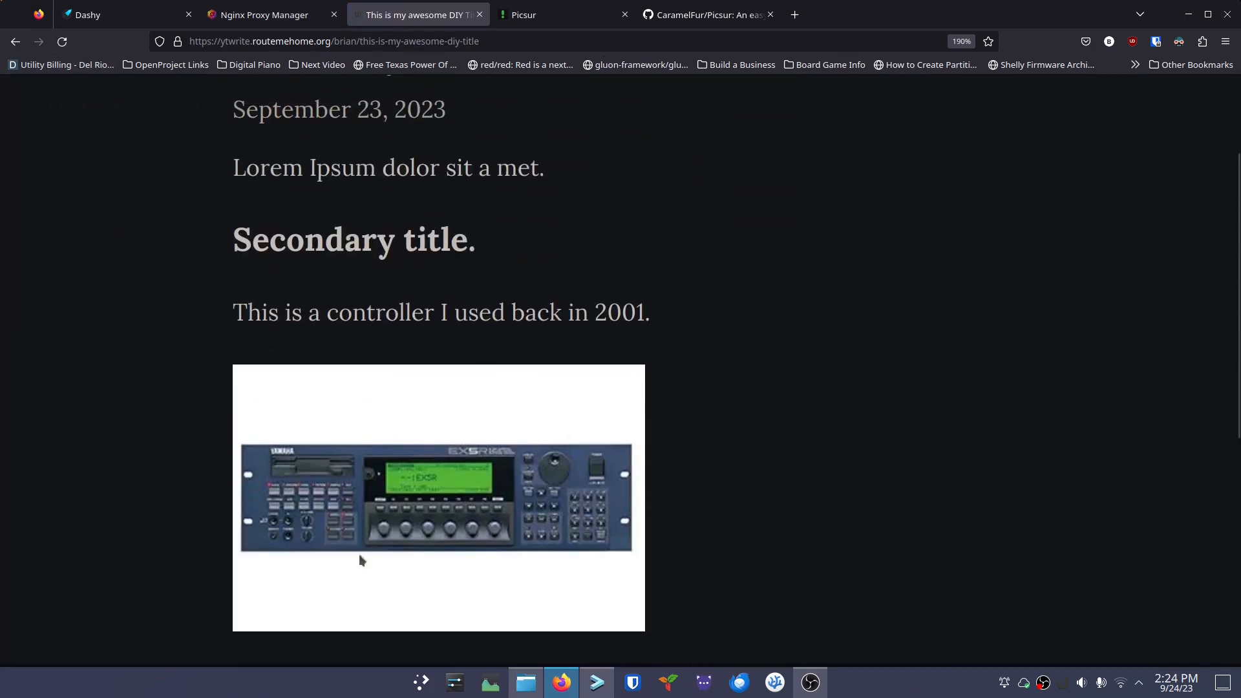
scroll(333, 272, up, 2)
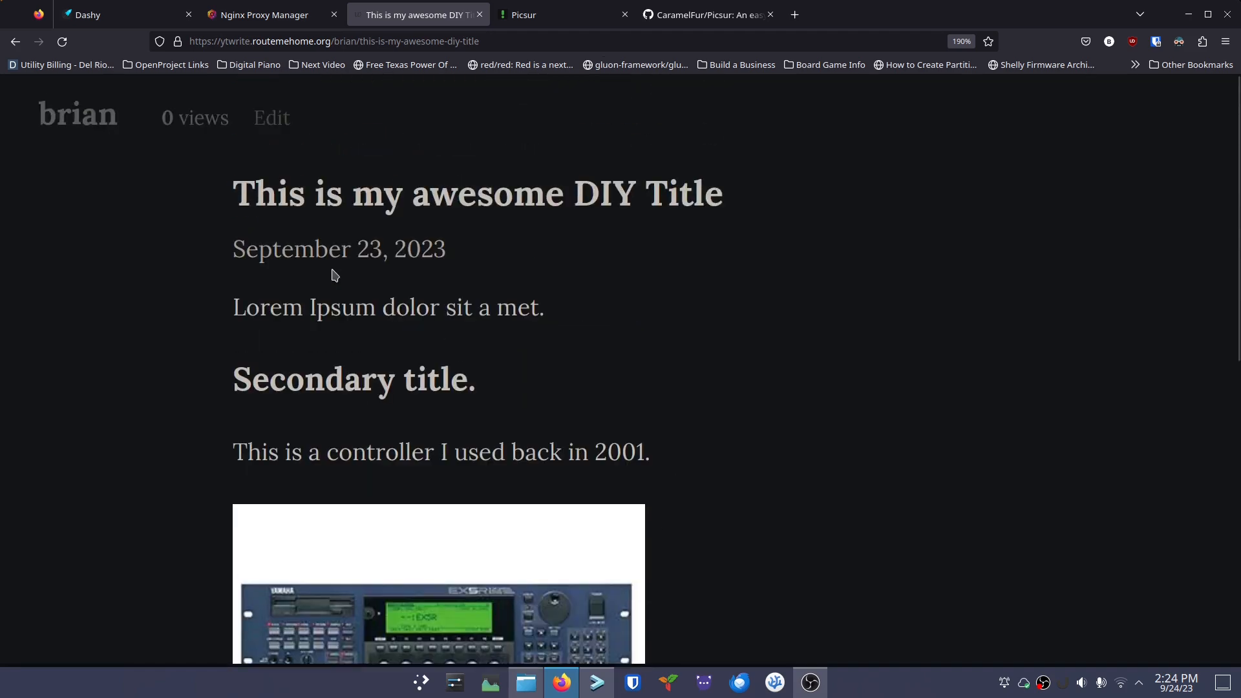
scroll(332, 272, down, 4)
click(275, 22)
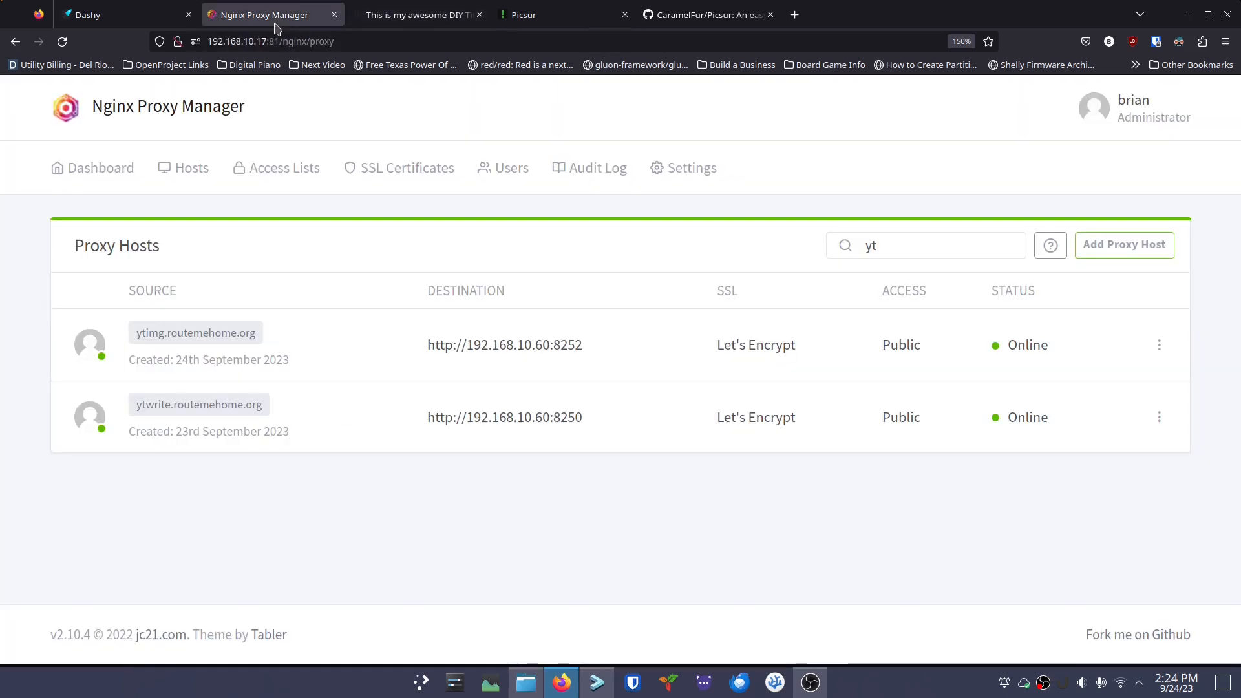
Upload the m-audio-keystation-pro-88, yamaha-v-50 and peavey-dpm-3-se photos from Dolphin to Picsur
click(536, 17)
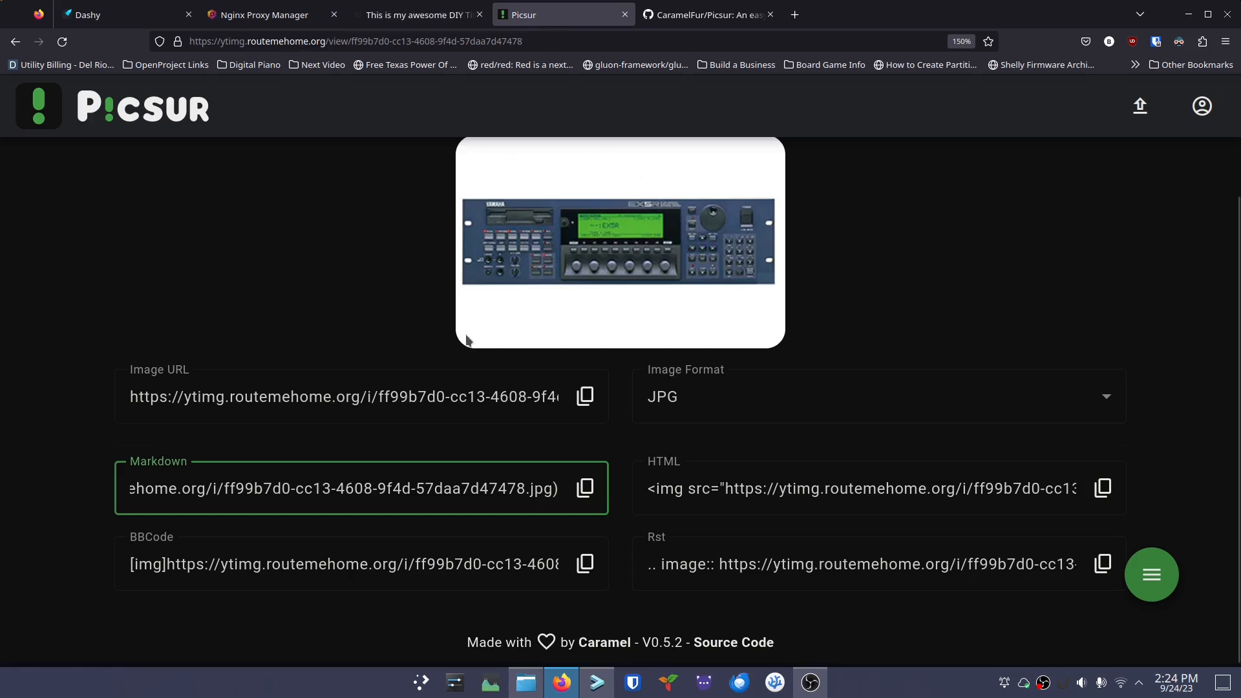
click(296, 296)
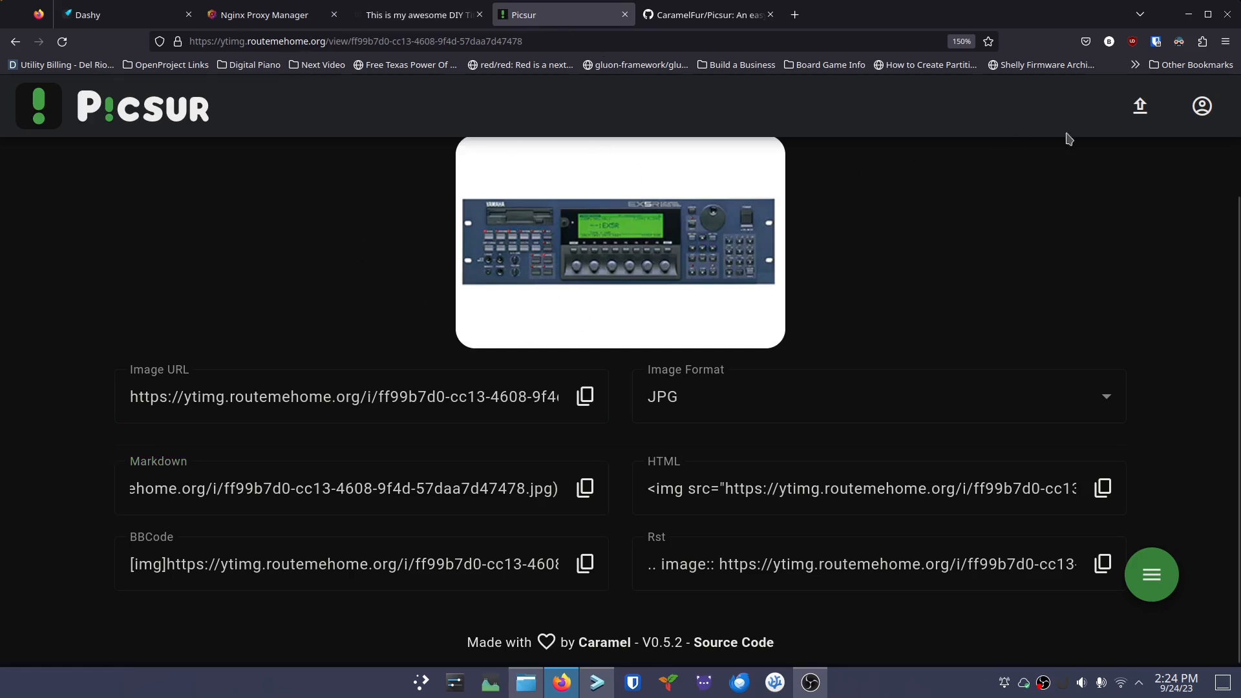
click(1140, 106)
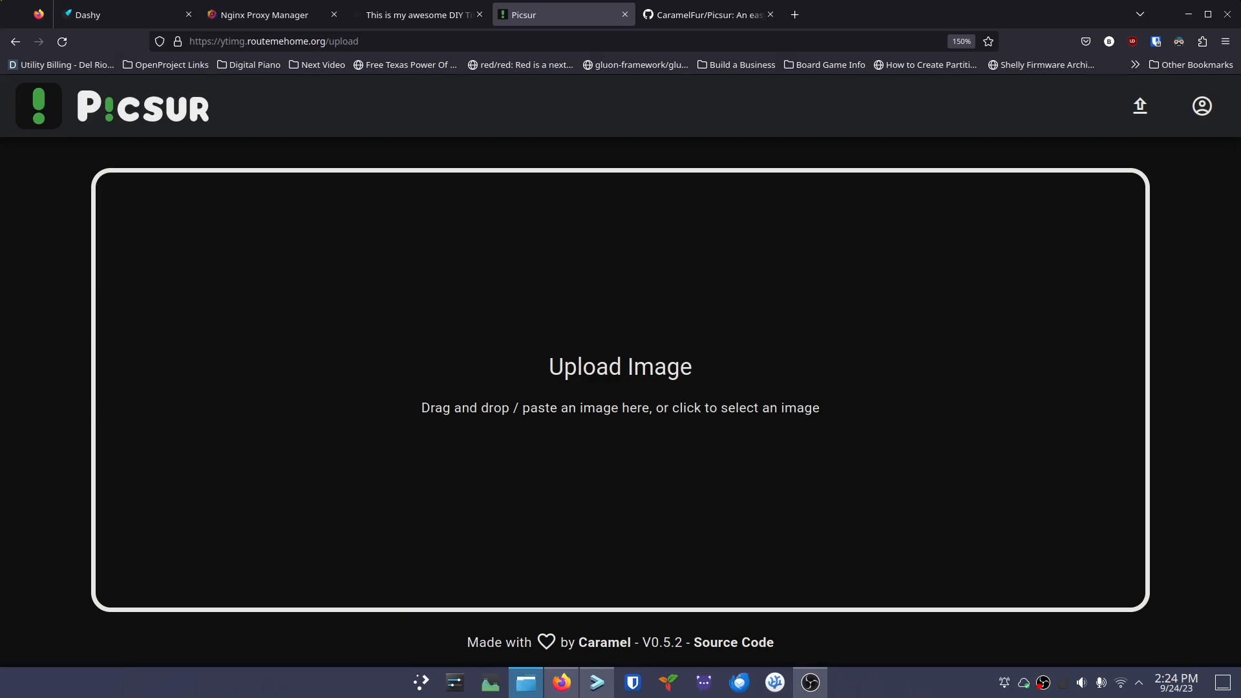
drag(43, 305, 552, 435)
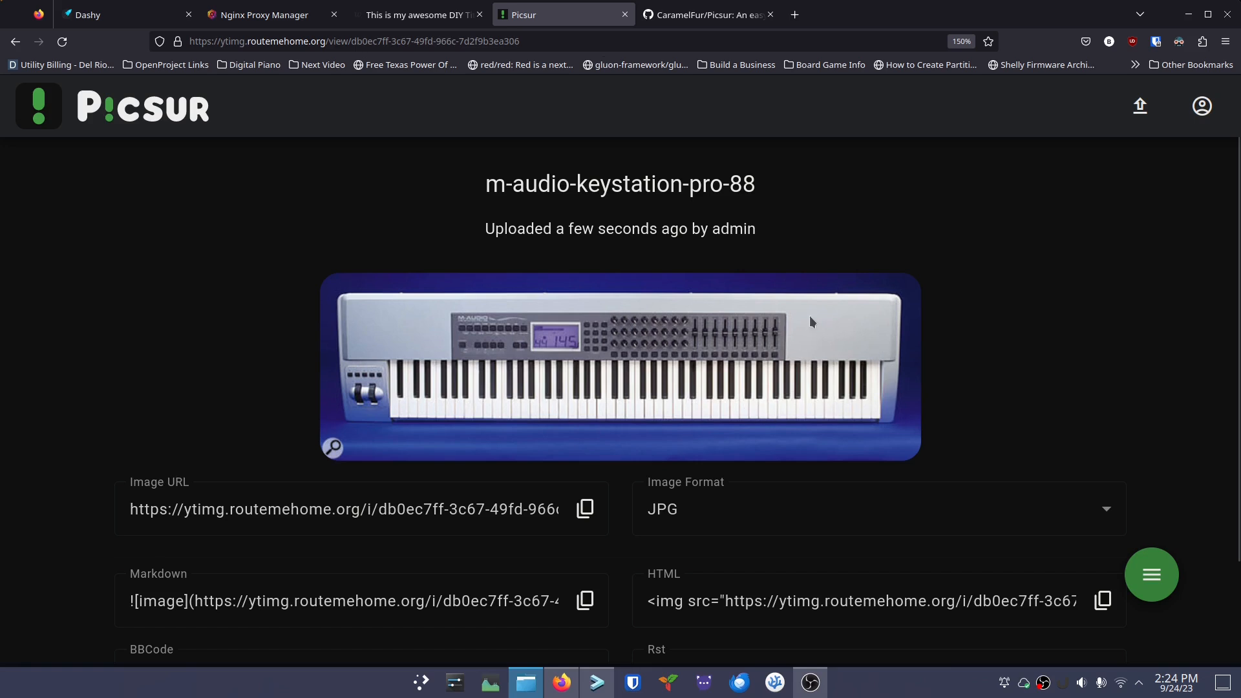
click(1141, 106)
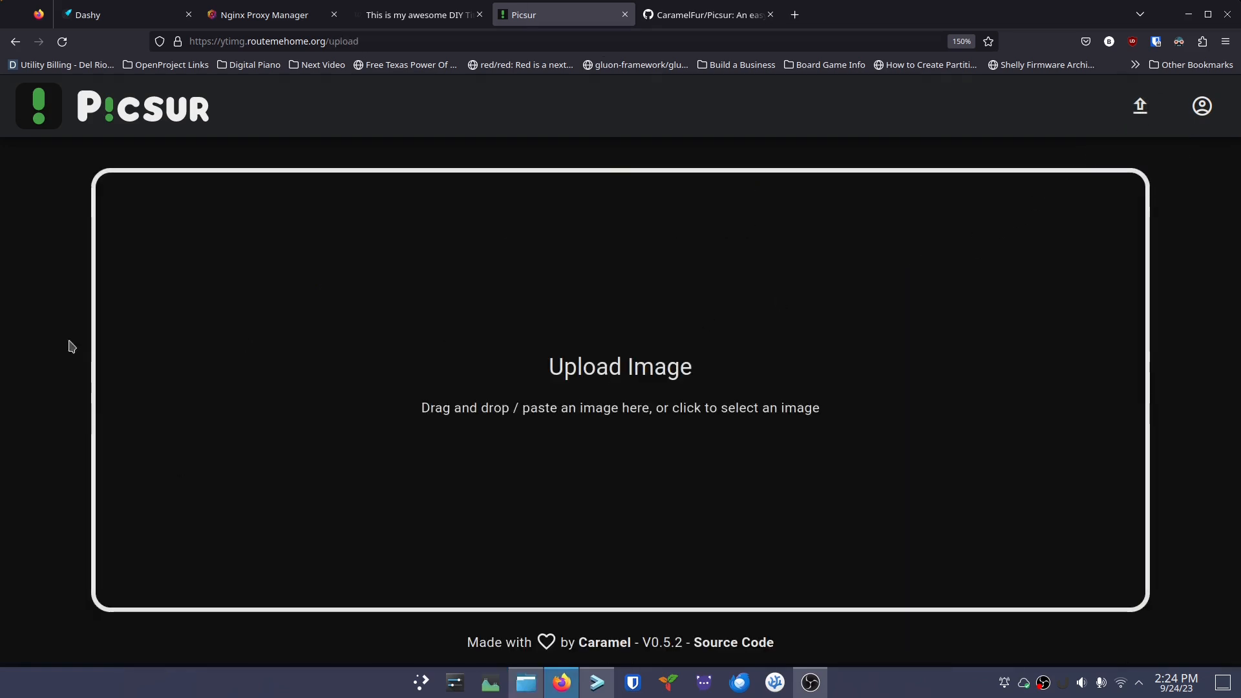
drag(412, 383, 544, 386)
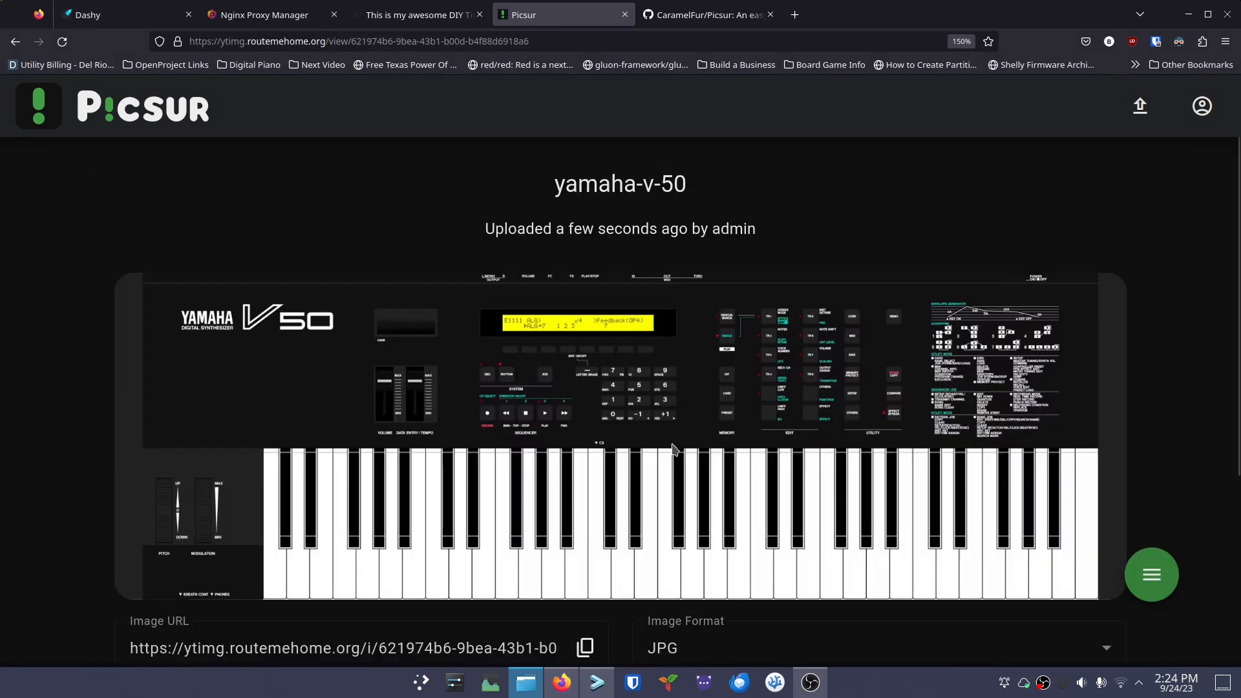
click(1142, 115)
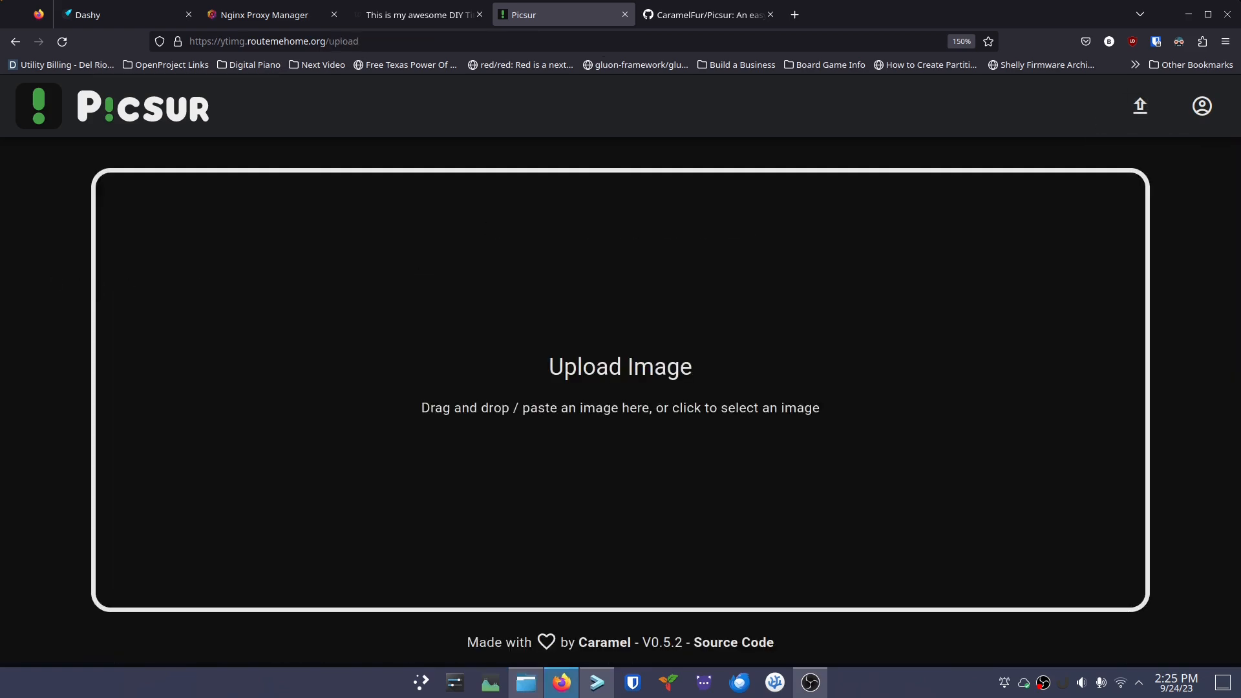
drag(13, 377, 601, 394)
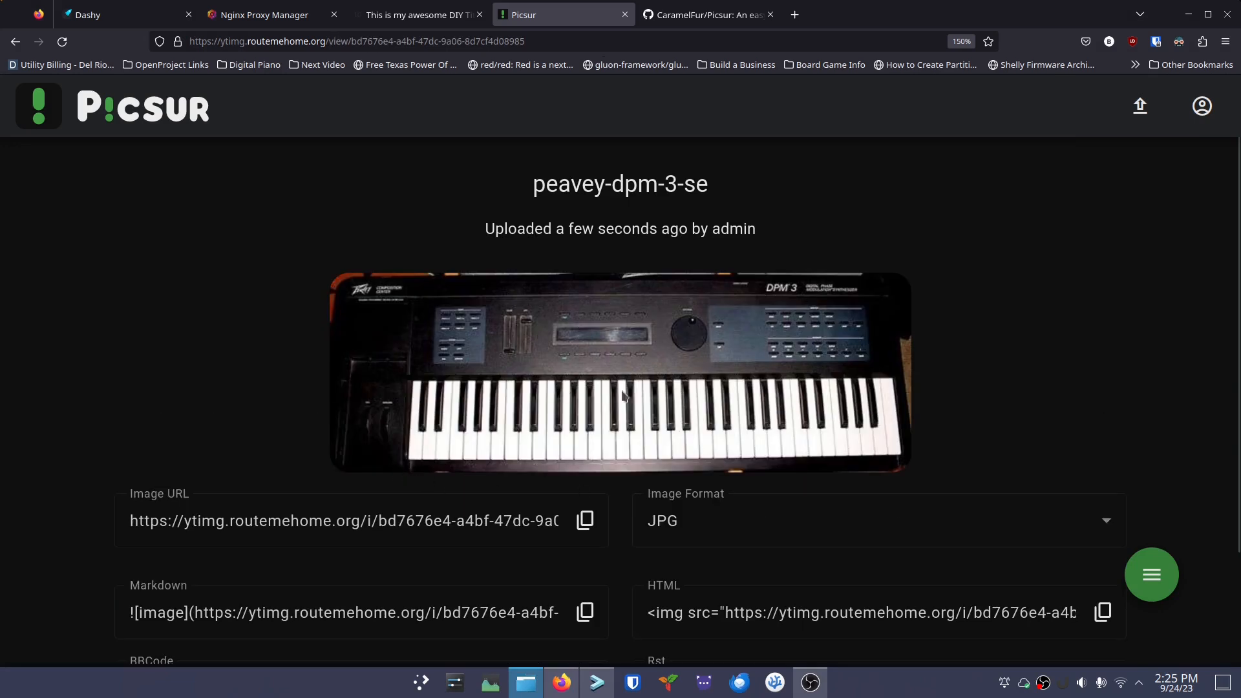
scroll(582, 425, down, 2)
scroll(734, 380, up, 2)
click(1203, 106)
Browse My Images and view the yamaha-v-50 page with its URL, Markdown, HTML, BBCode and Rst codes
click(1170, 219)
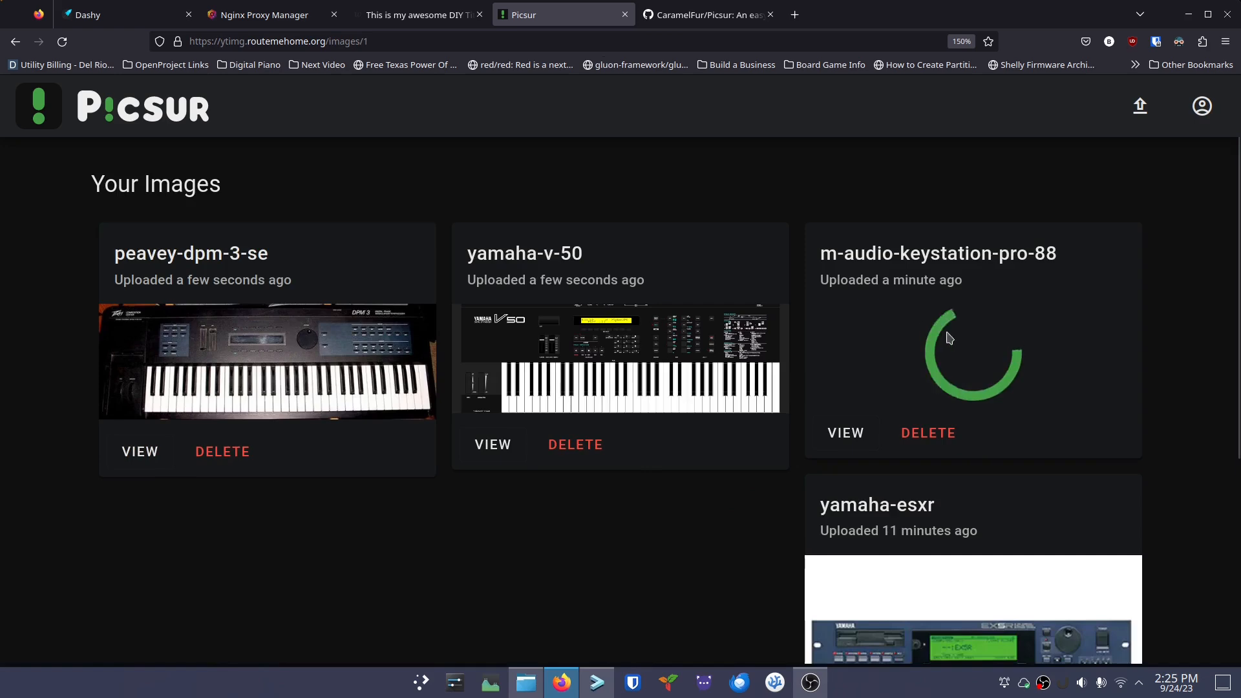
scroll(588, 485, down, 2)
scroll(587, 484, up, 5)
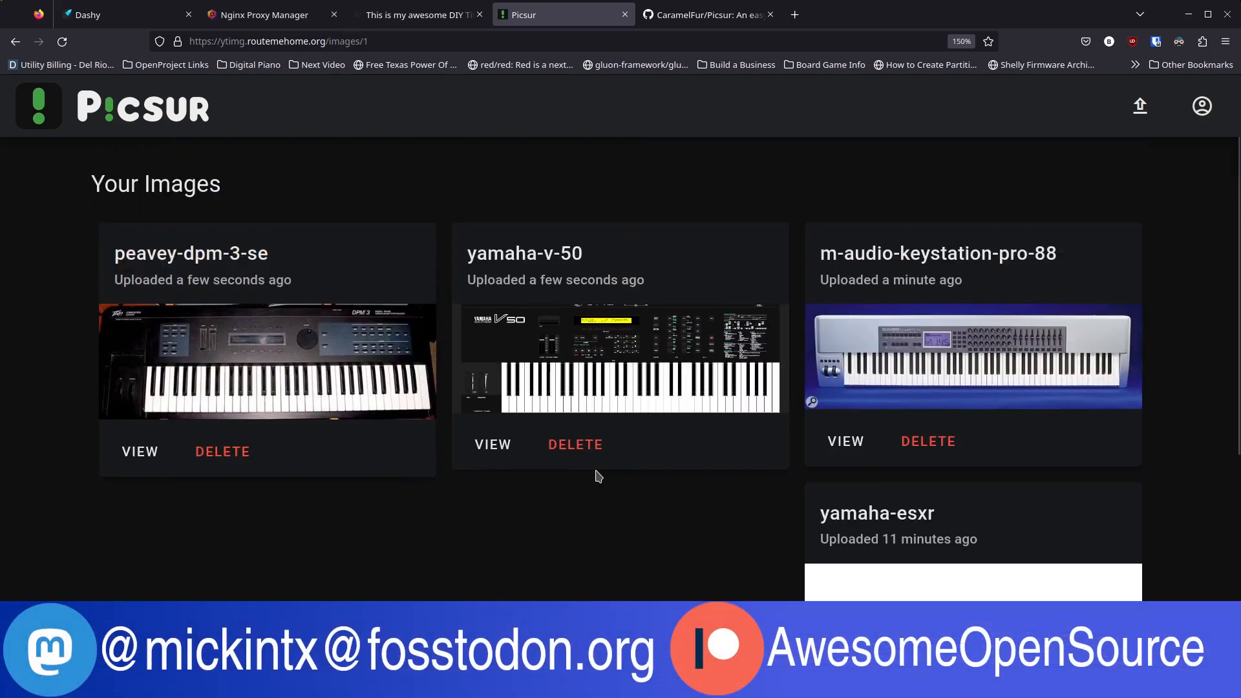
click(492, 449)
scroll(426, 504, down, 4)
ctrl+scroll(440, 483, down, 4)
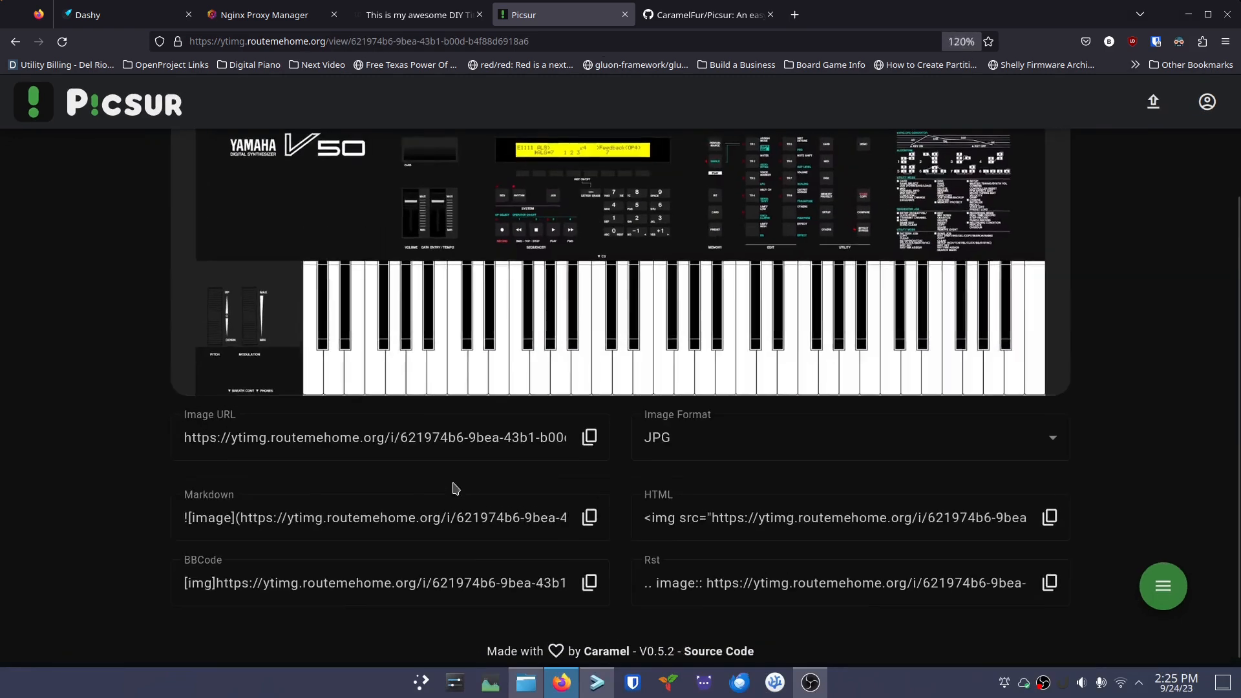
ctrl+scroll(427, 487, up, 4)
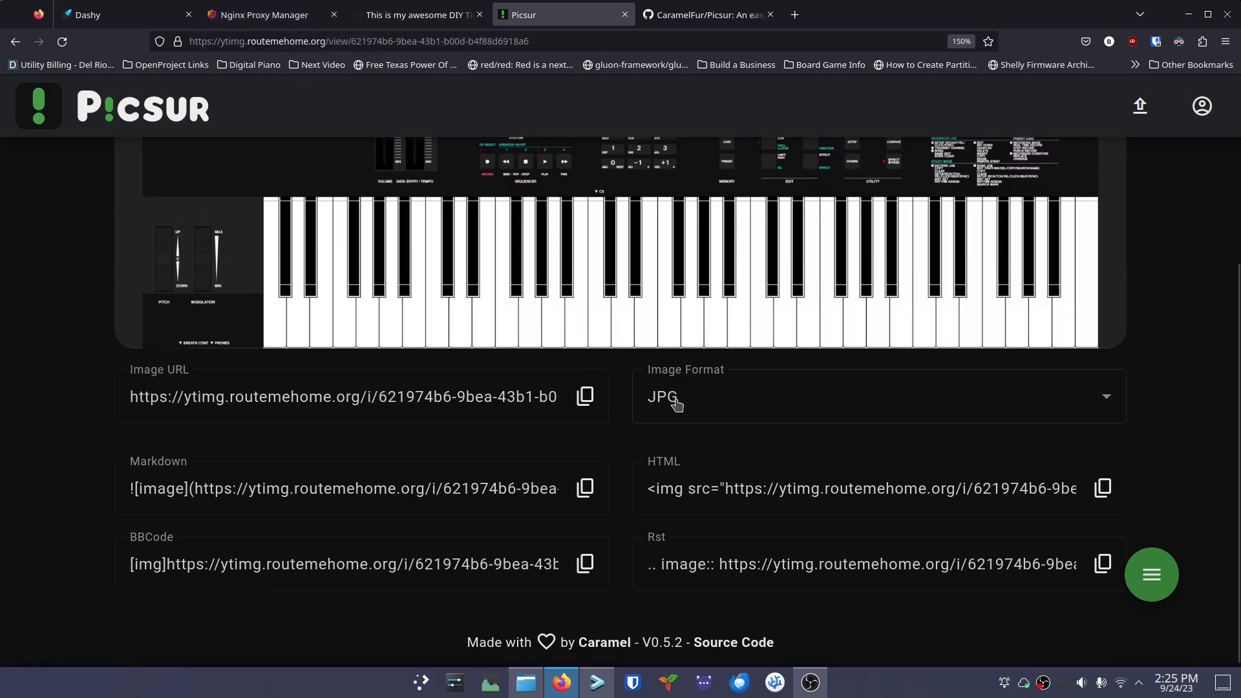
scroll(676, 404, up, 4)
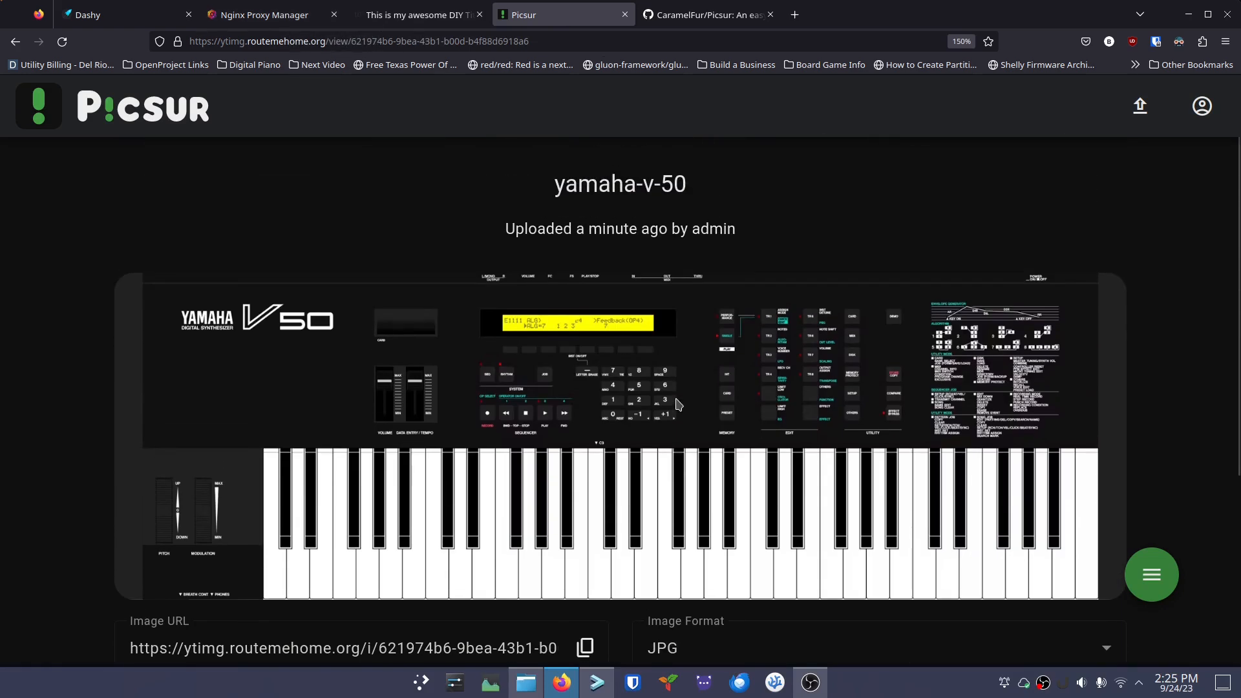